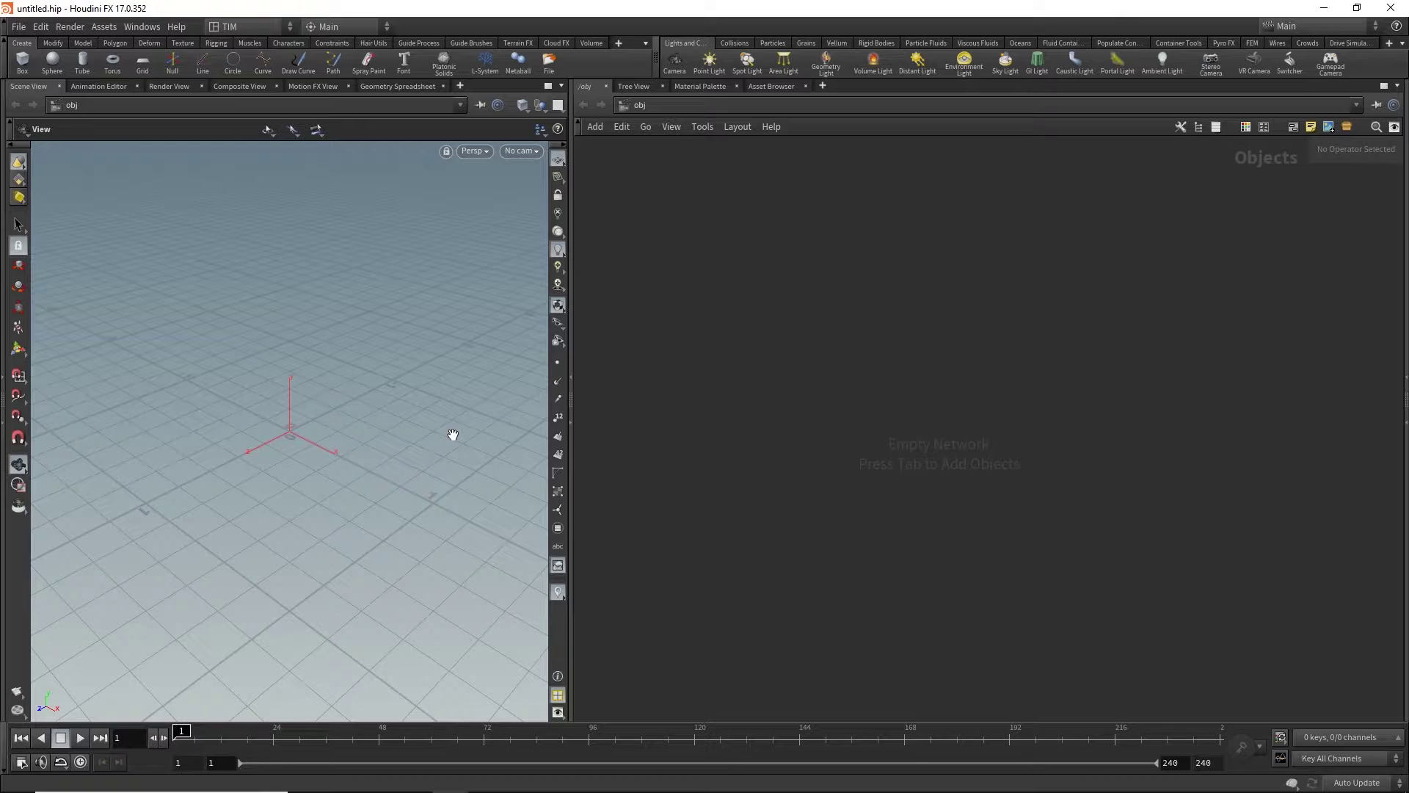
- Add a Geometry container node and rename it ROCK_SOLVER
key(Tab)
text(geo)
key(Return)
click(905, 366)
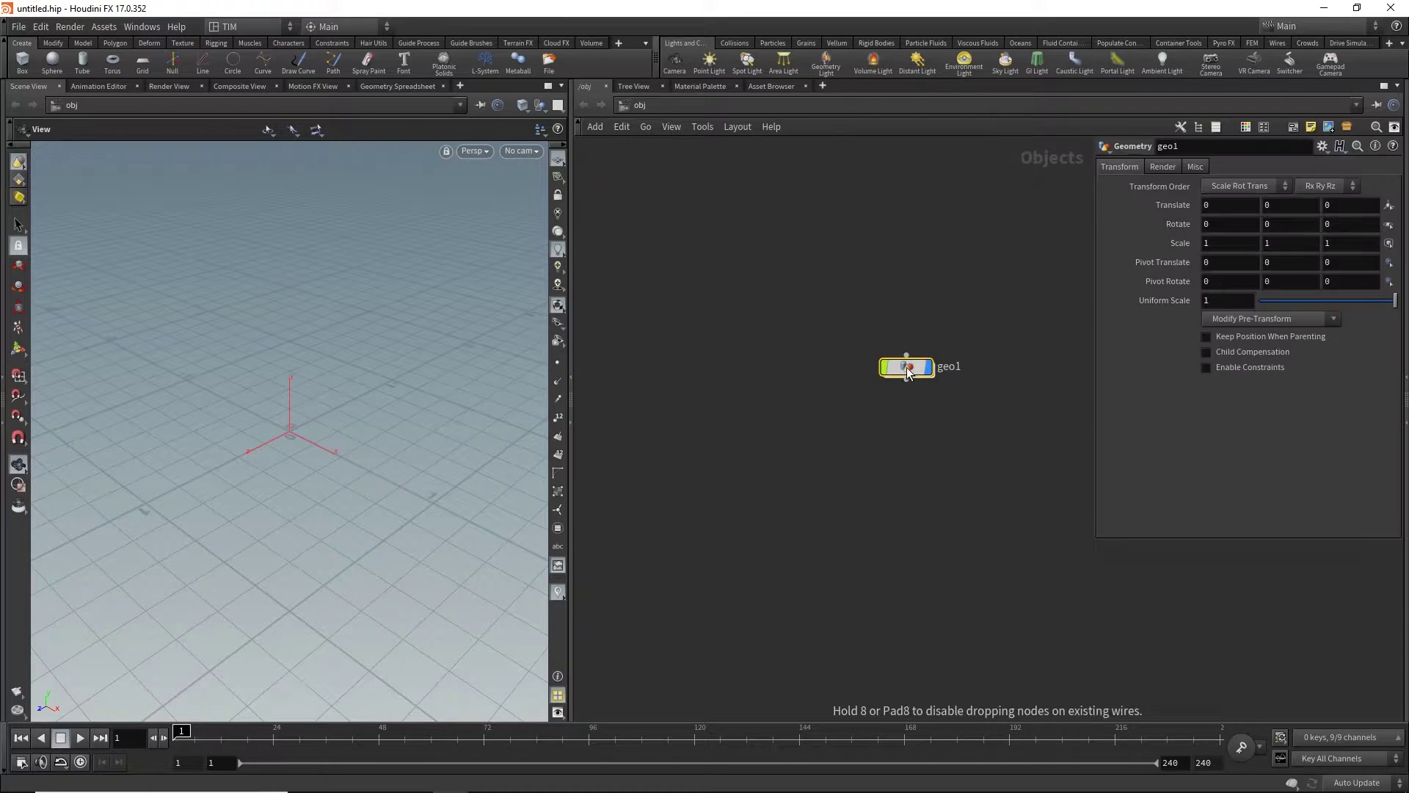
double_click(947, 367)
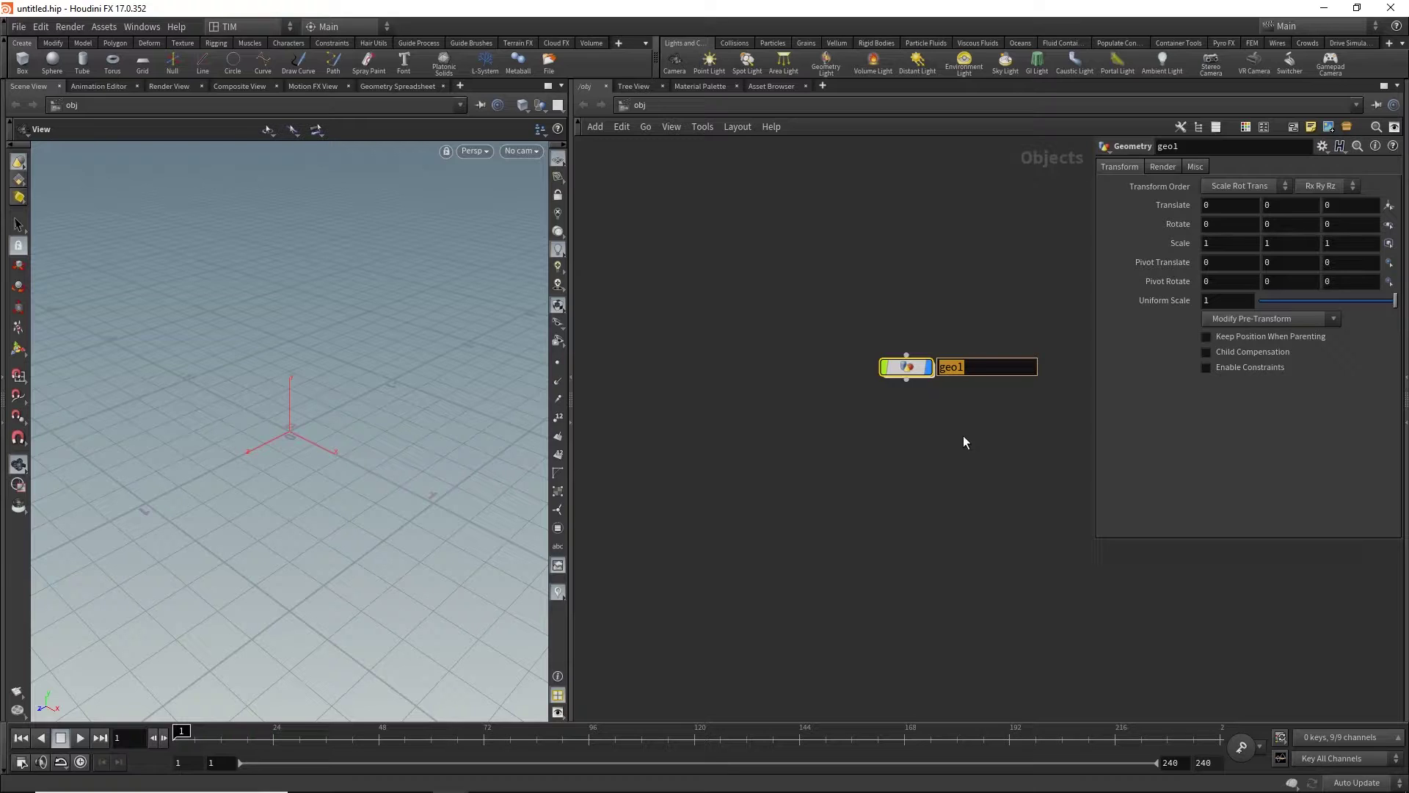
text(ROCK_)
text(SOLVER)
key(Return)
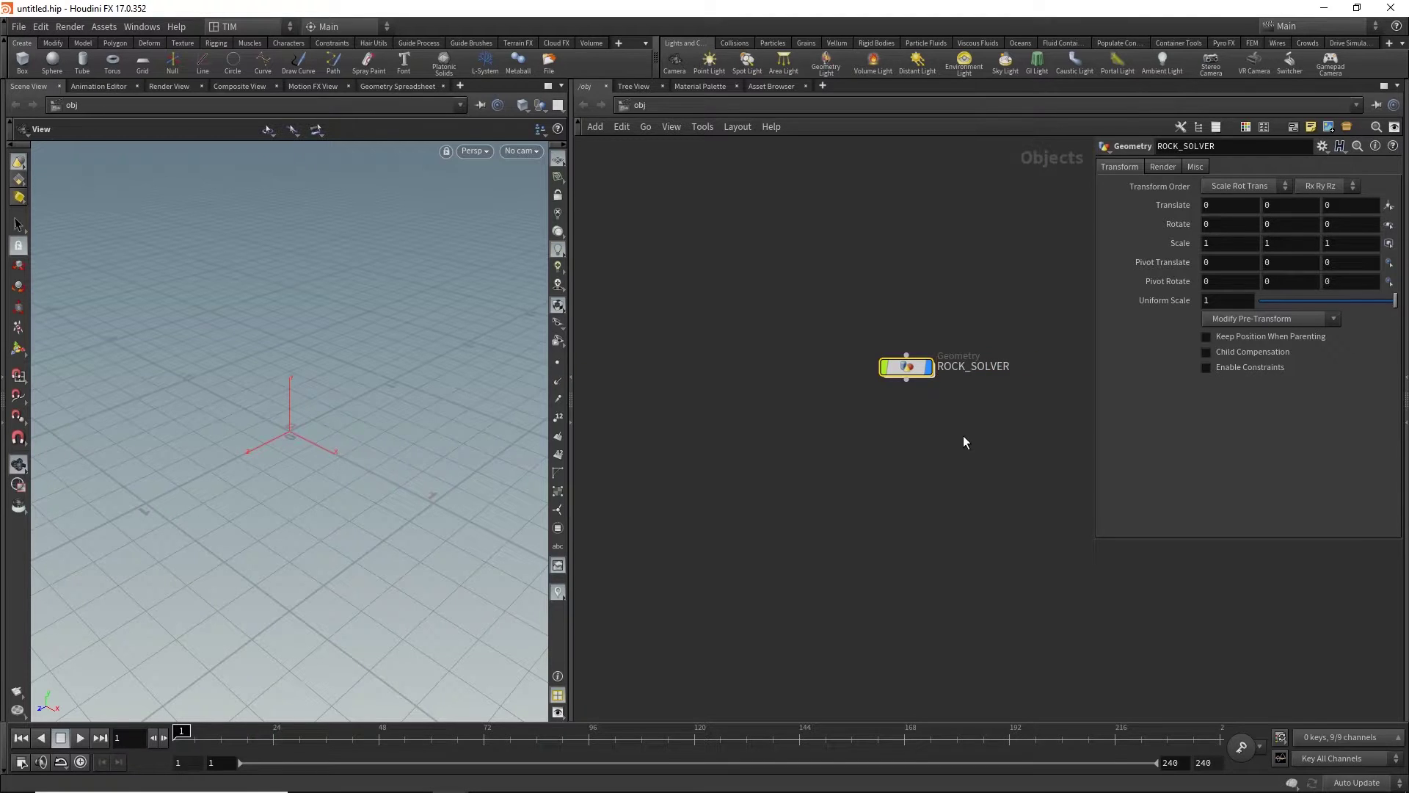
- Move ROCK_SOLVER left and give it a circle shape and black colour
drag(893, 369, 816, 369)
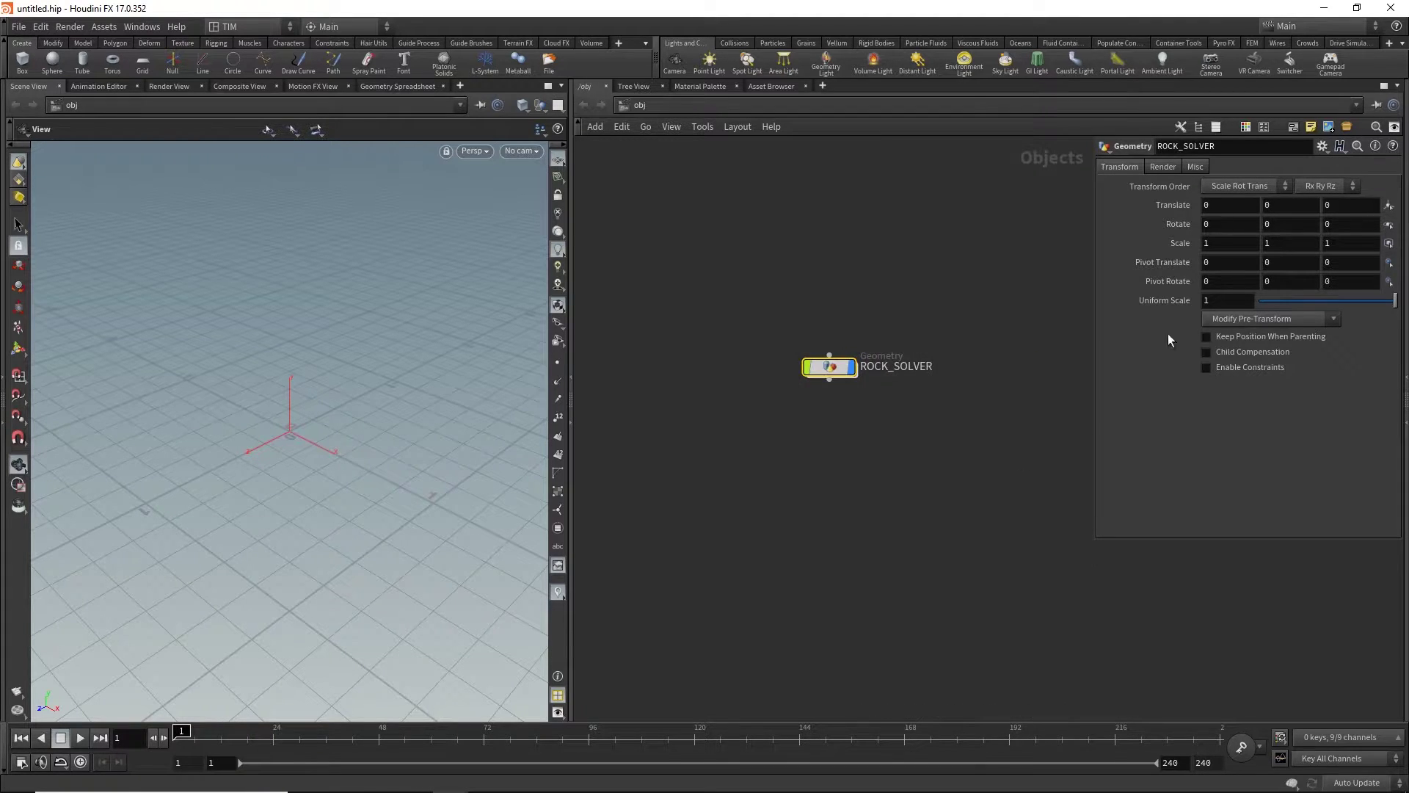
key(z)
click(1356, 640)
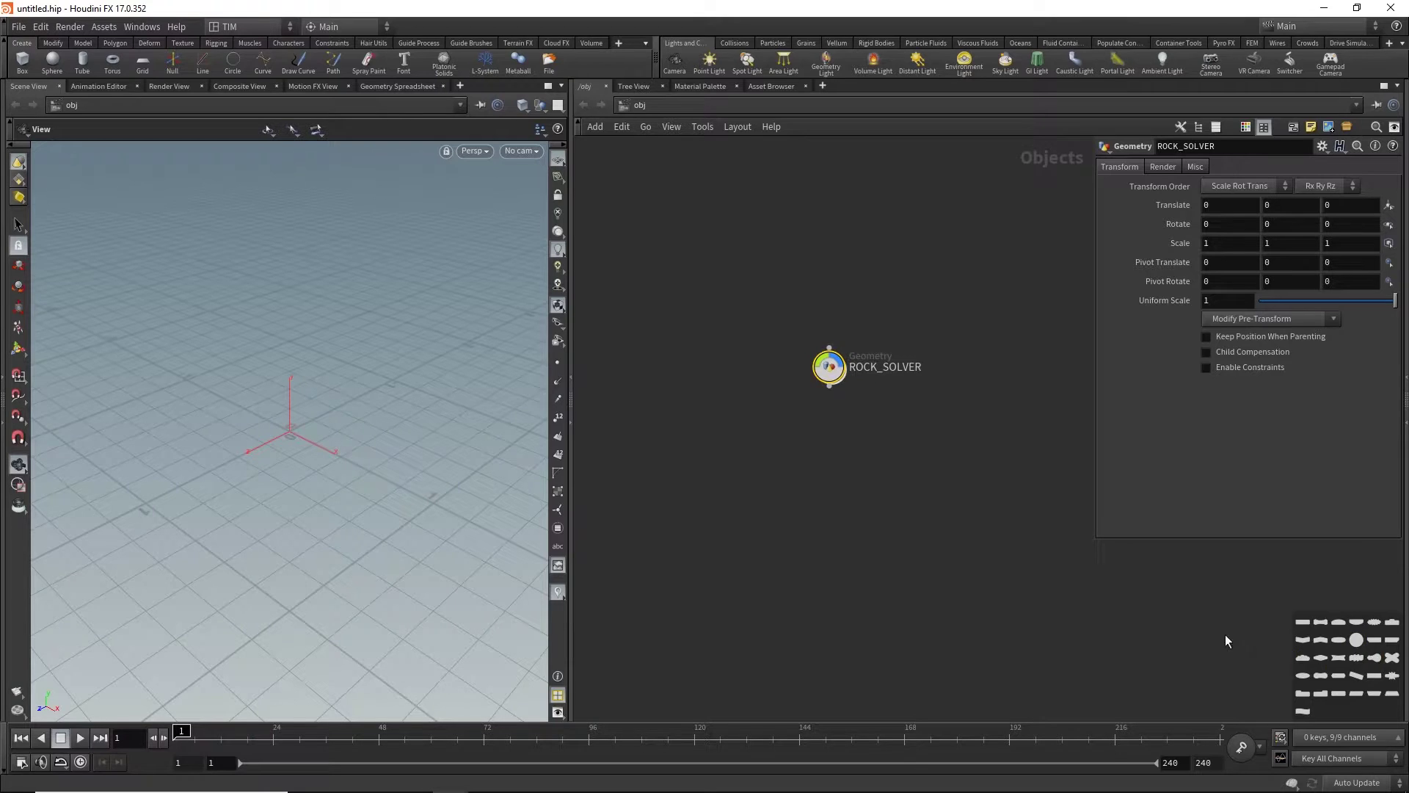
key(c)
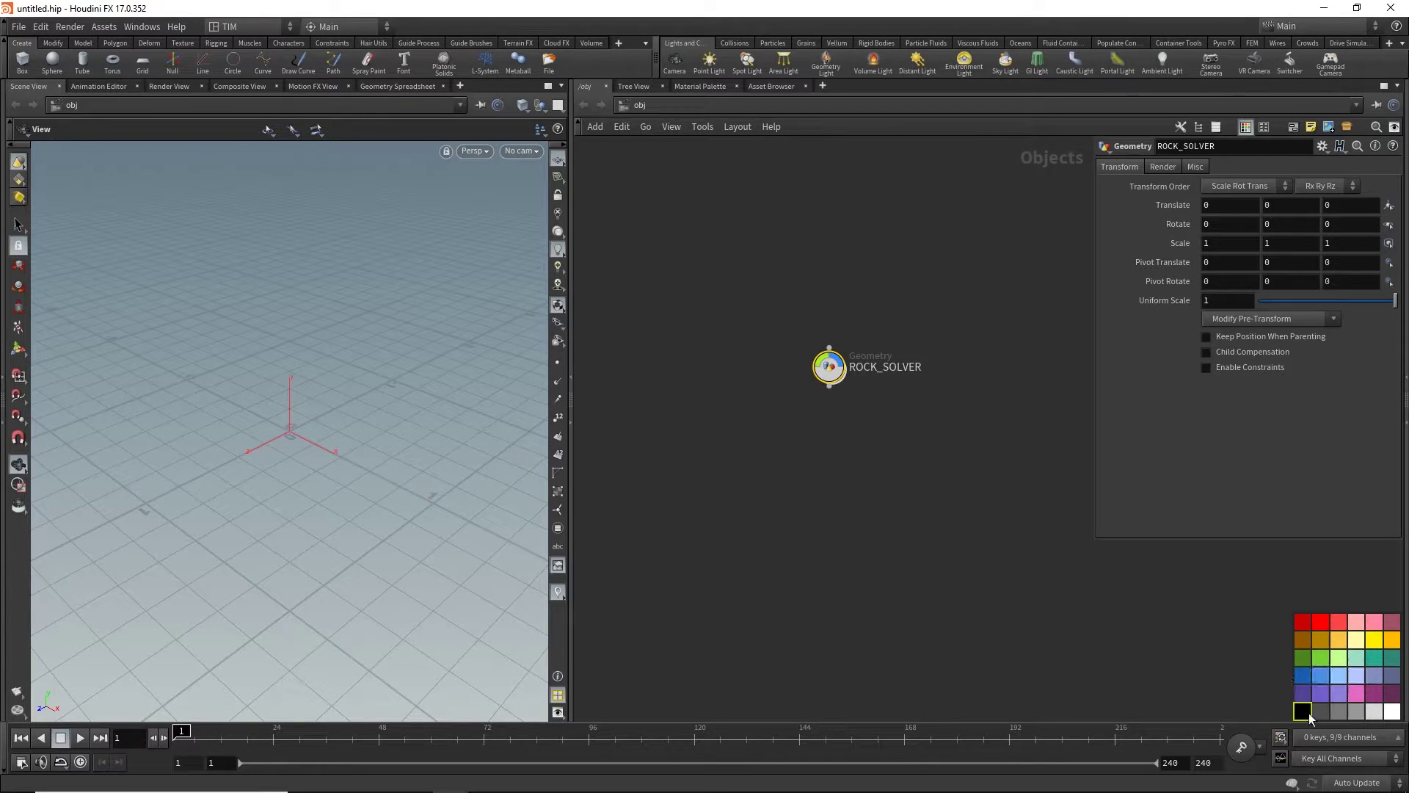
click(1305, 712)
- Enter ROCK_SOLVER and add a Circle node
double_click(828, 367)
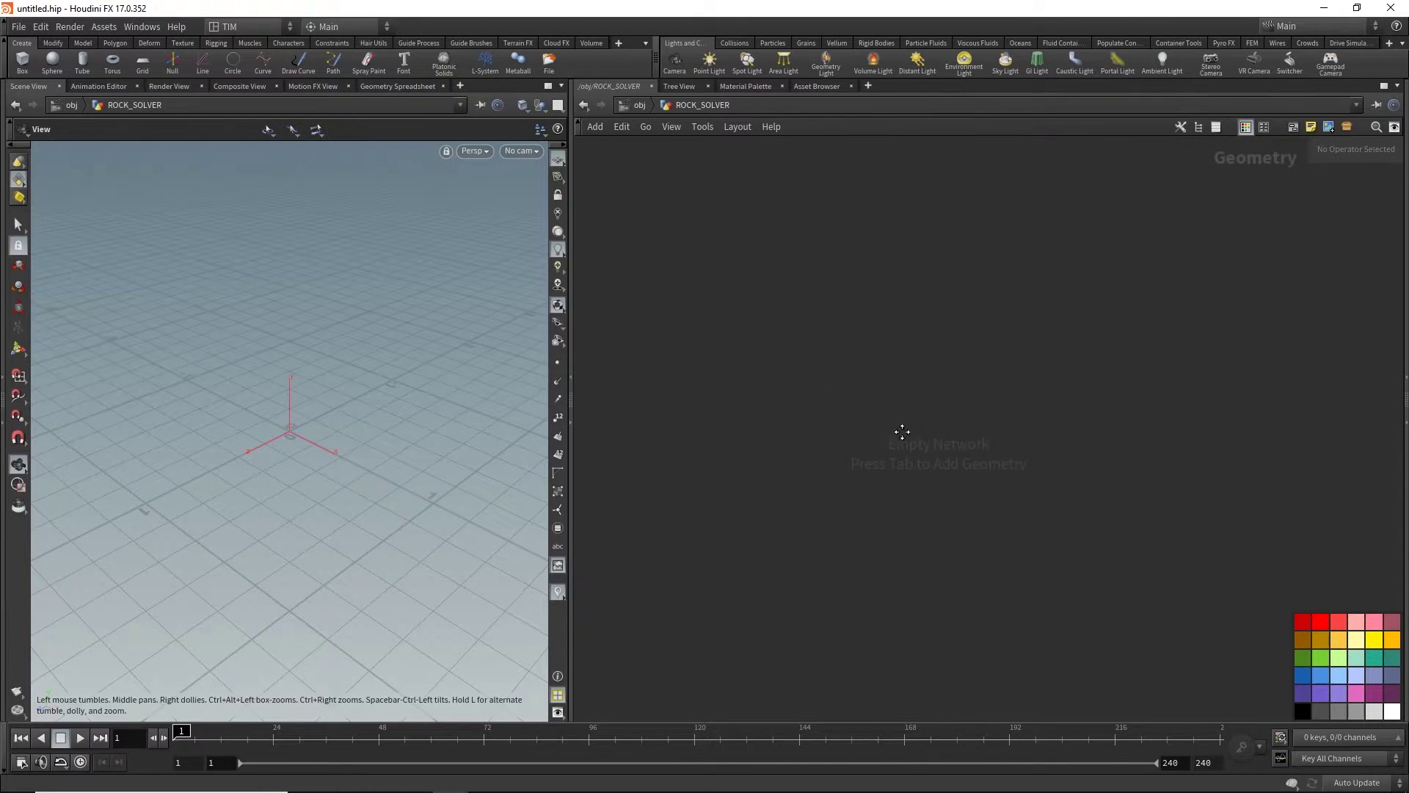
key(Tab)
text(circle)
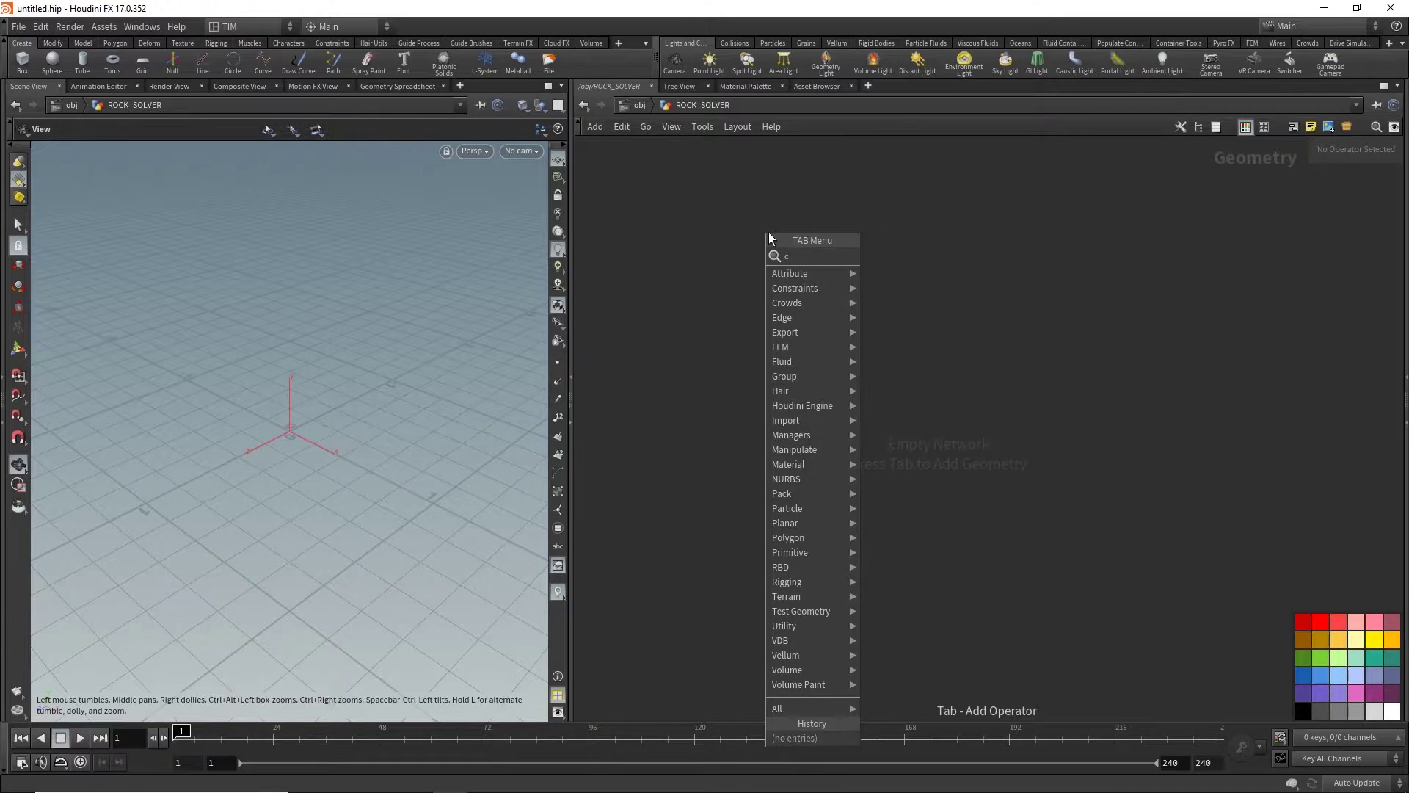
key(Return)
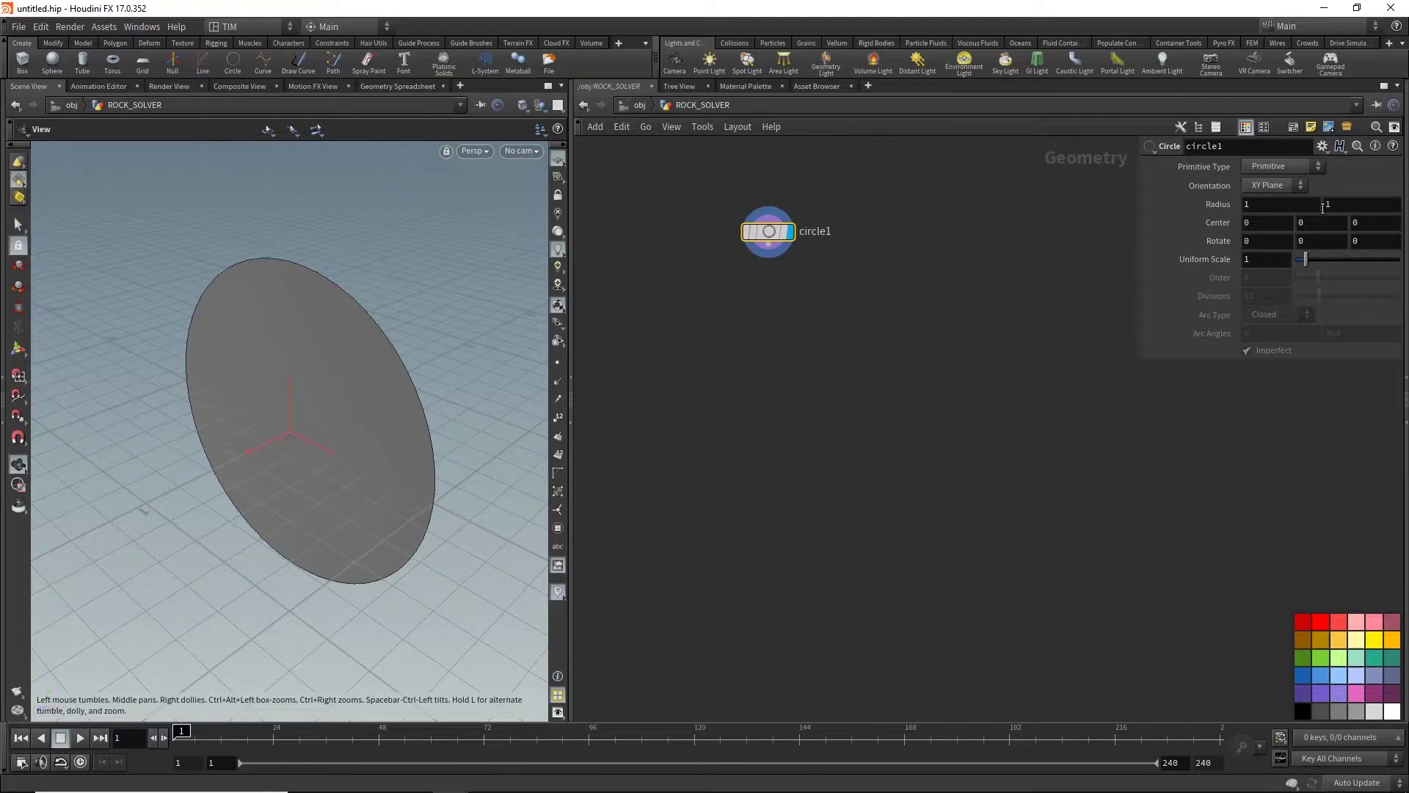
- Lay the circle on the ZX plane as a polygon with 100 divisions
click(1277, 185)
click(1267, 222)
click(1272, 186)
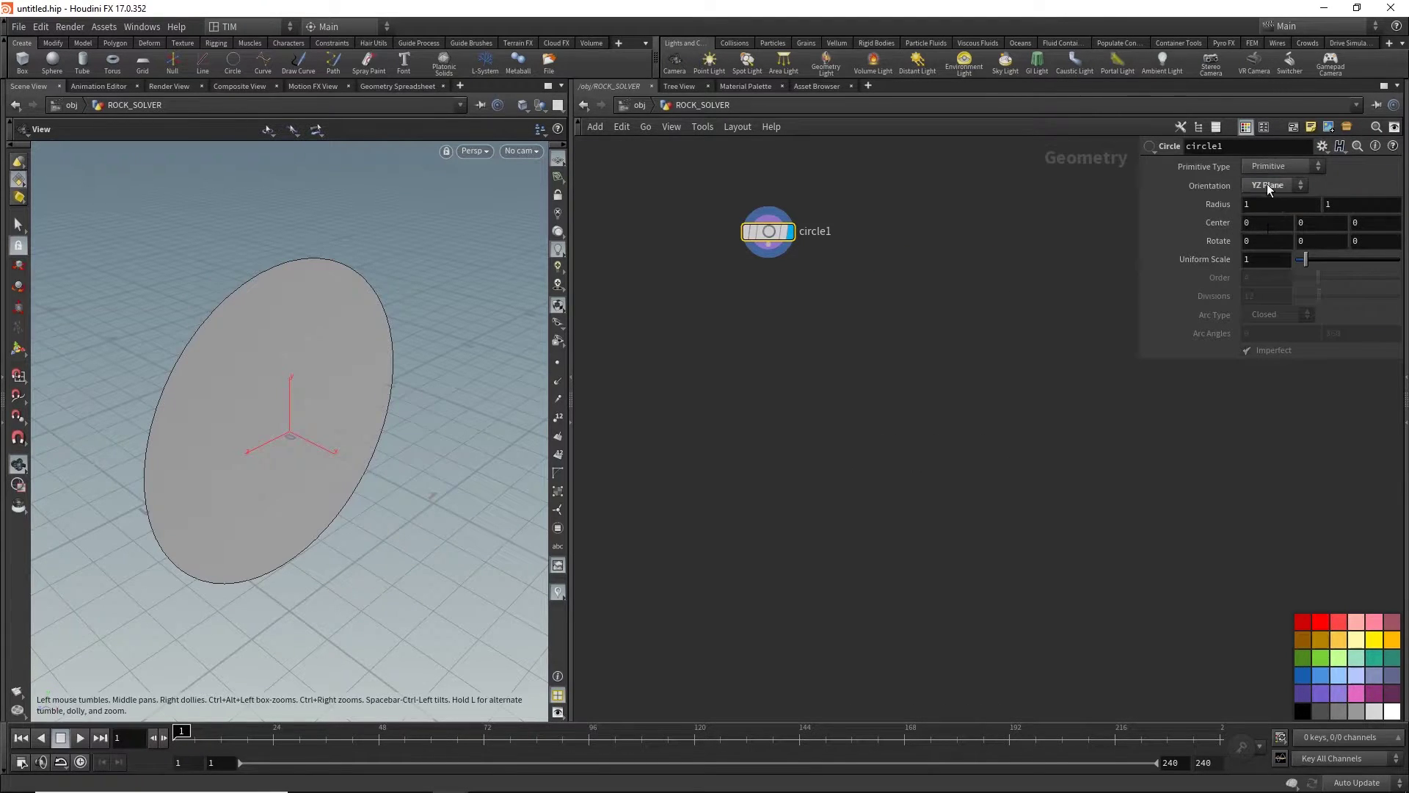
click(1266, 230)
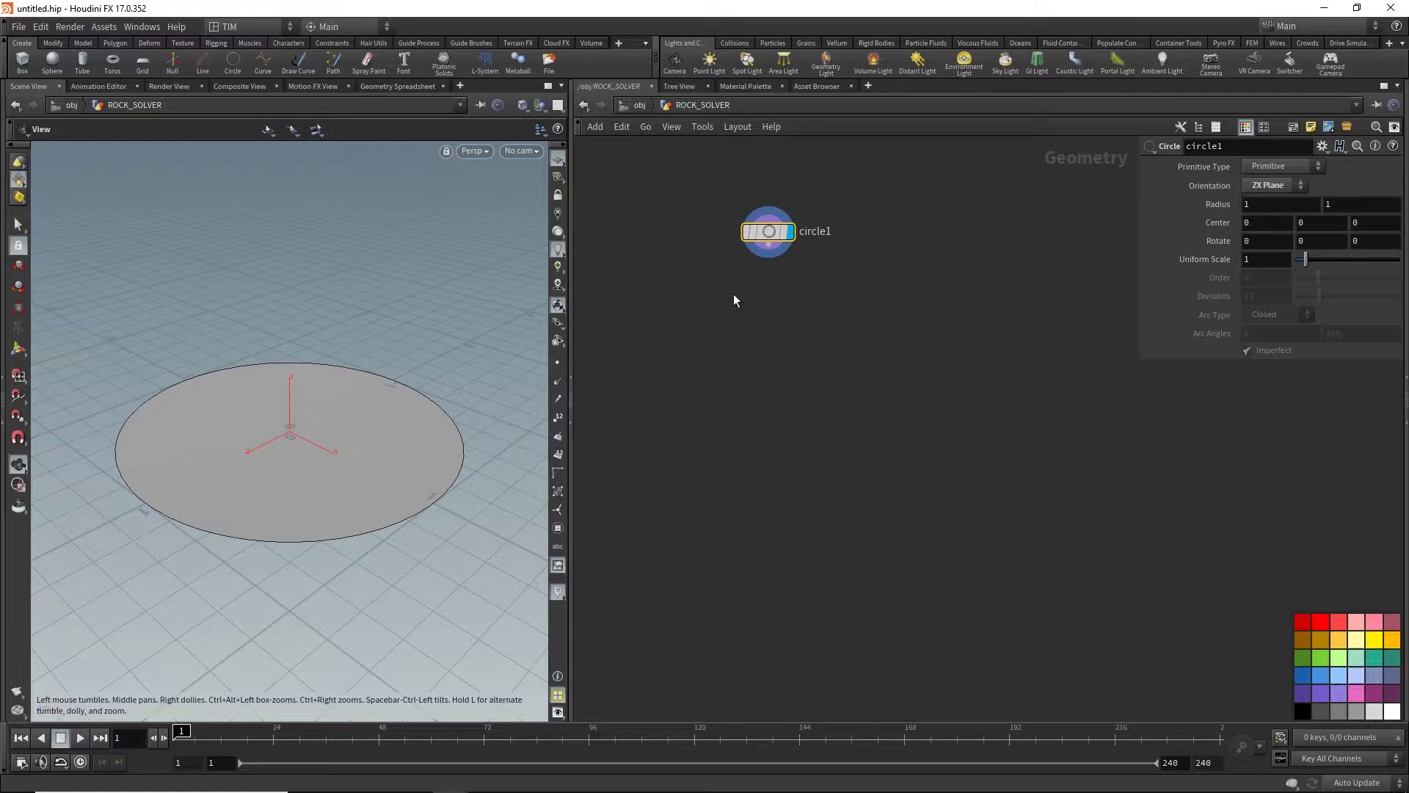
mouse_move(331, 364)
mouse_down()
mouse_move(287, 419)
mouse_move(286, 337)
mouse_move(274, 423)
mouse_up()
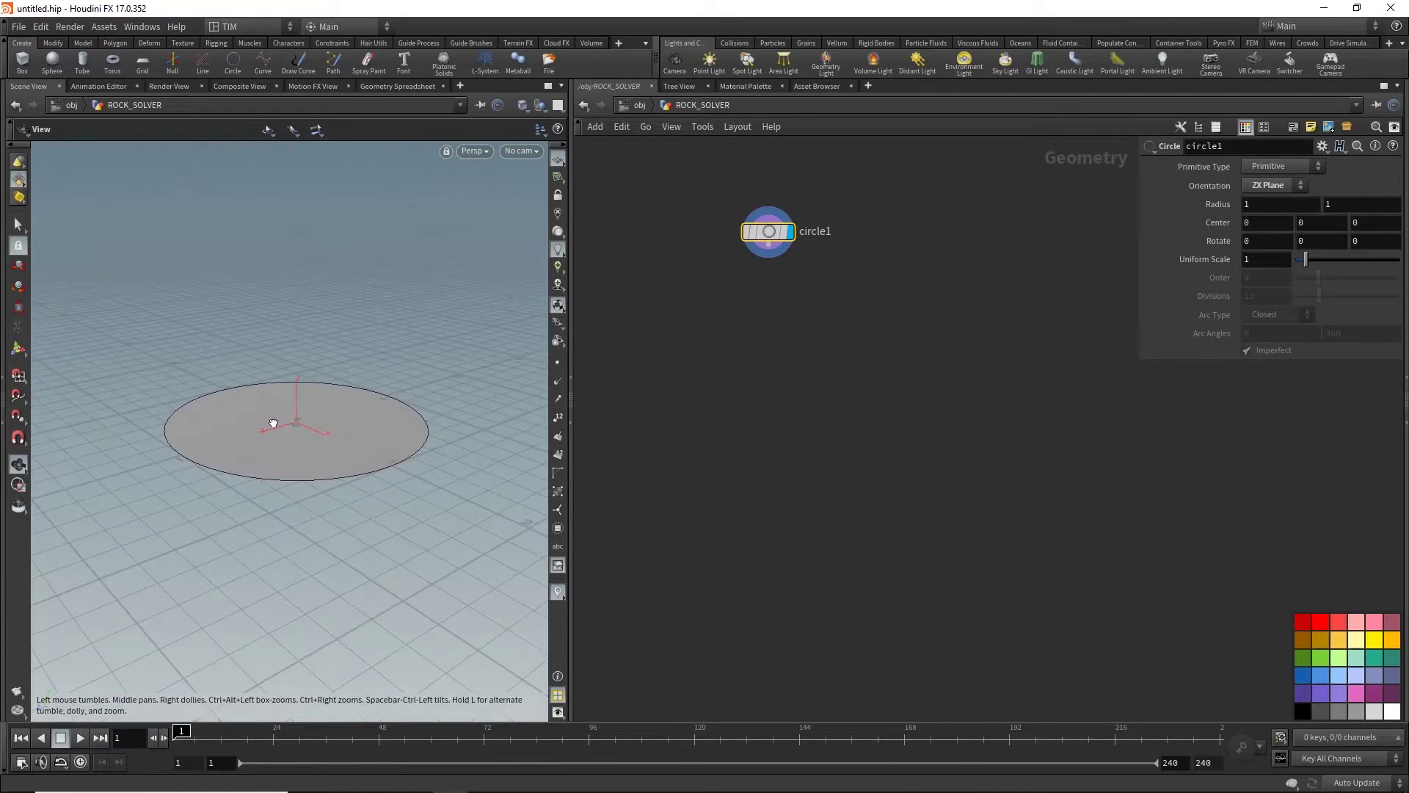
scroll(273, 424, up, 3)
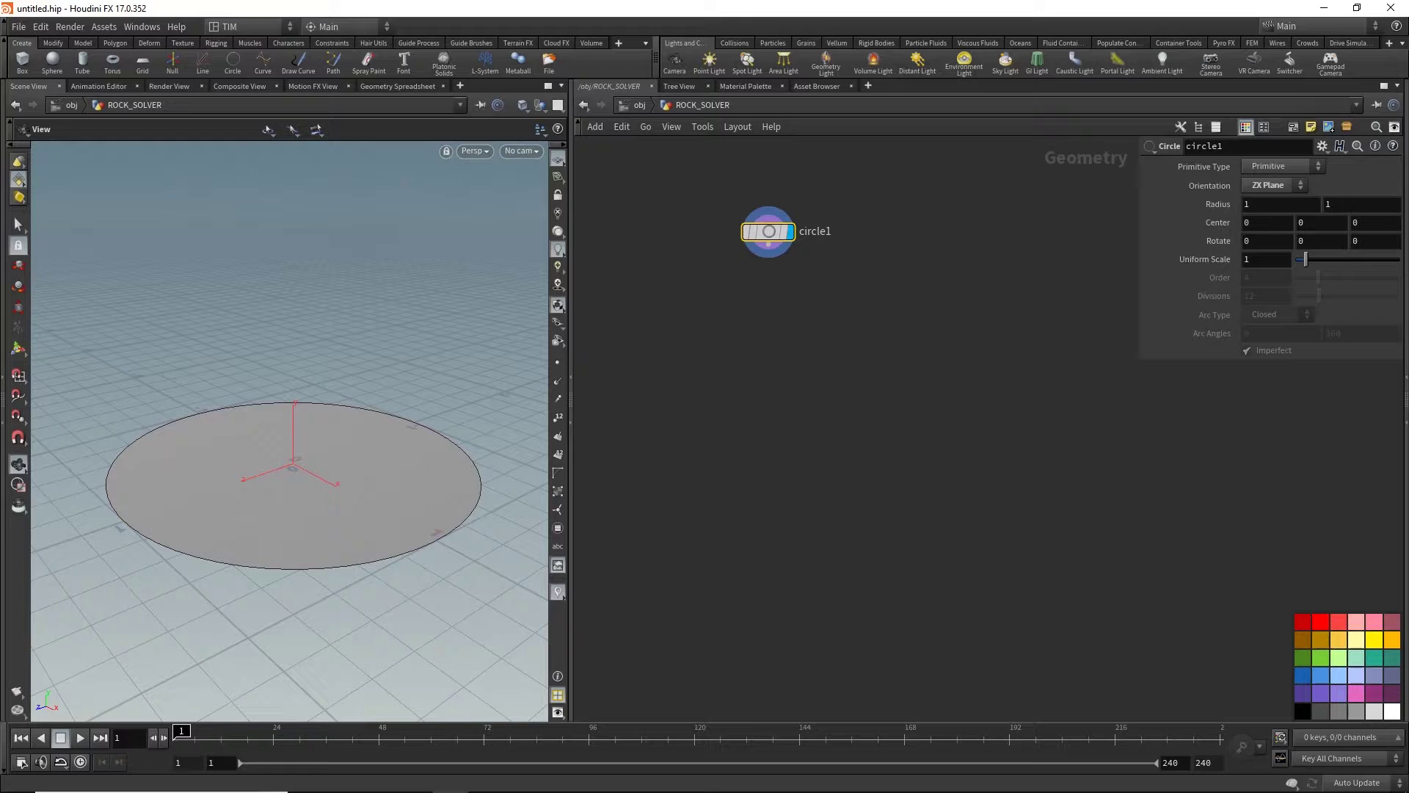
click(1272, 166)
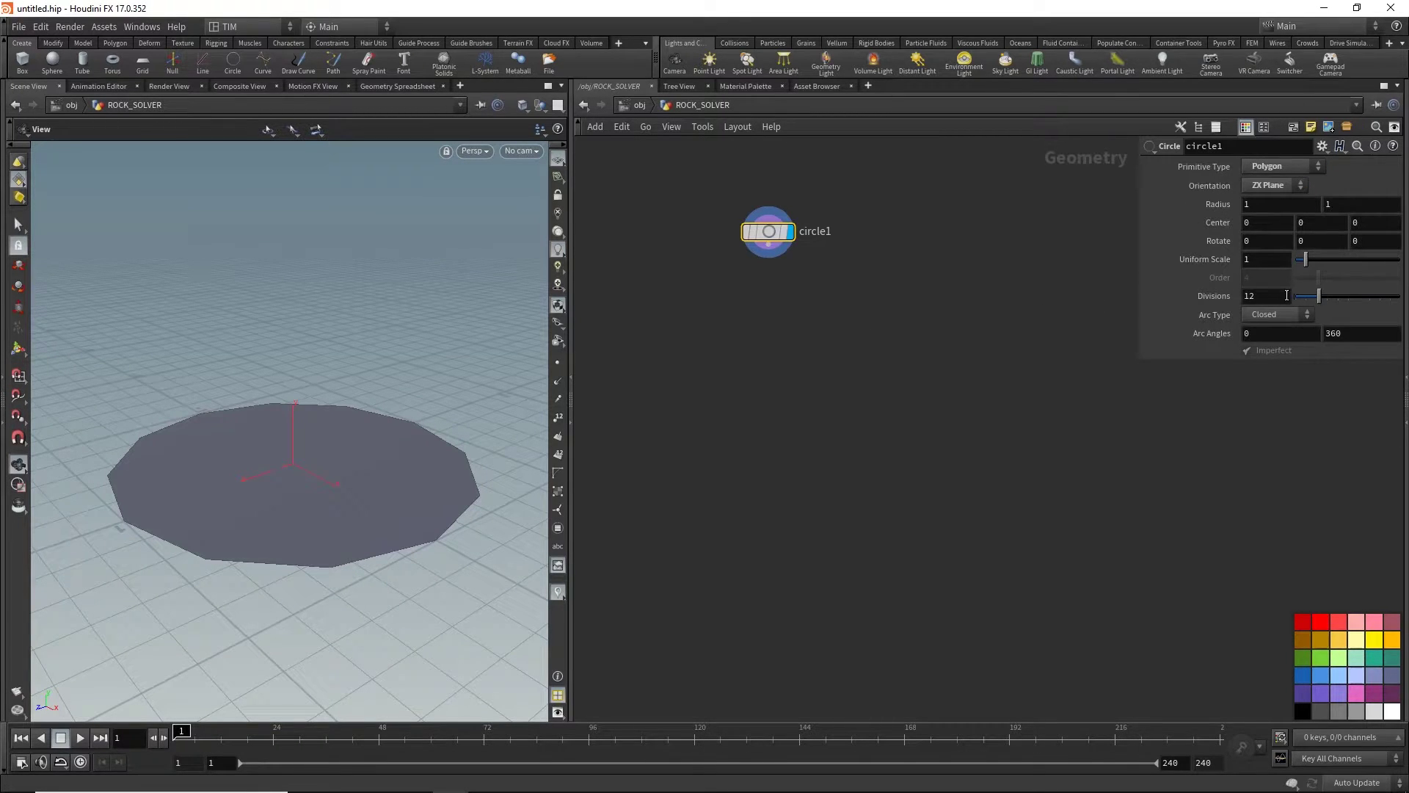
double_click(1283, 296)
text(1)
text(00)
key(Return)
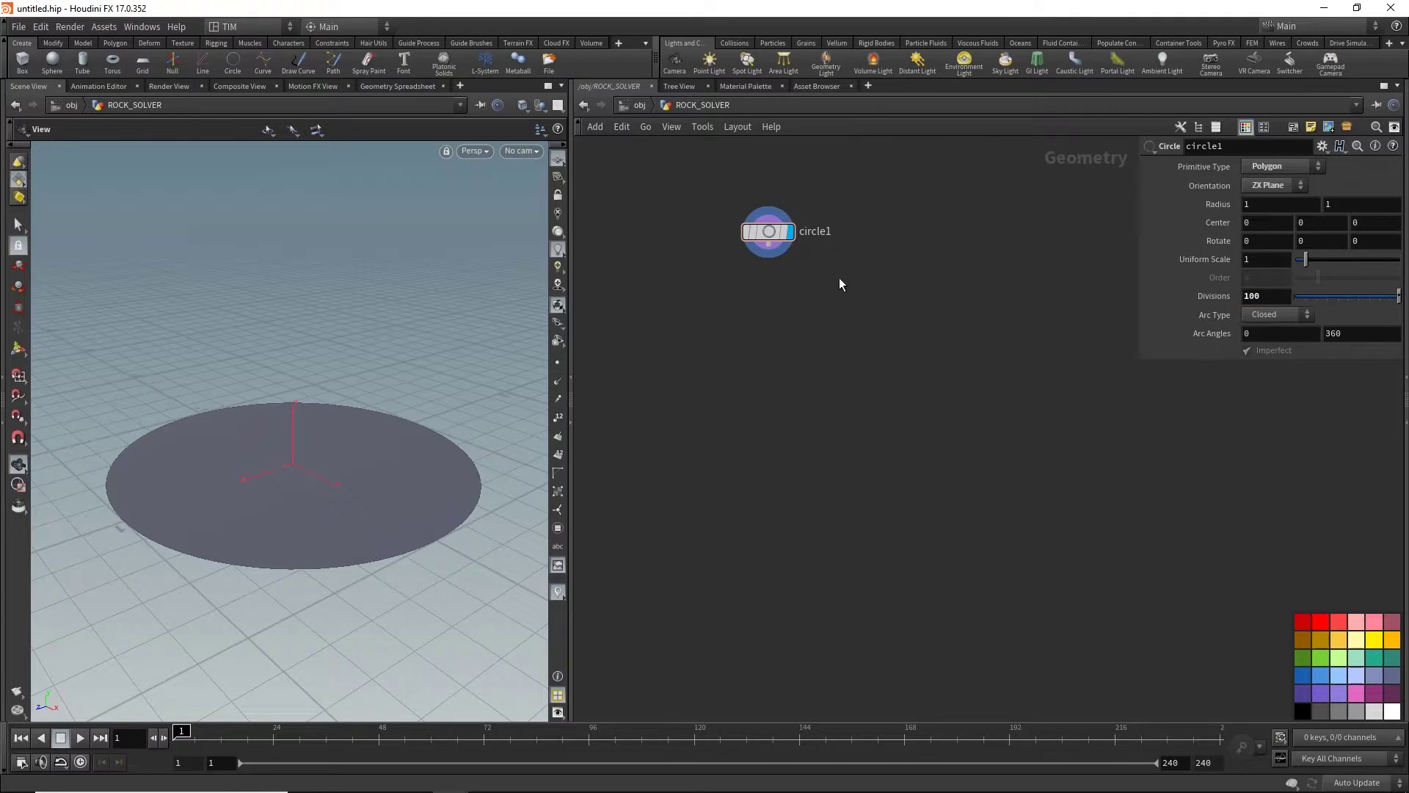
- Rename the circle node to ROCK and save the scene
drag(768, 233, 749, 263)
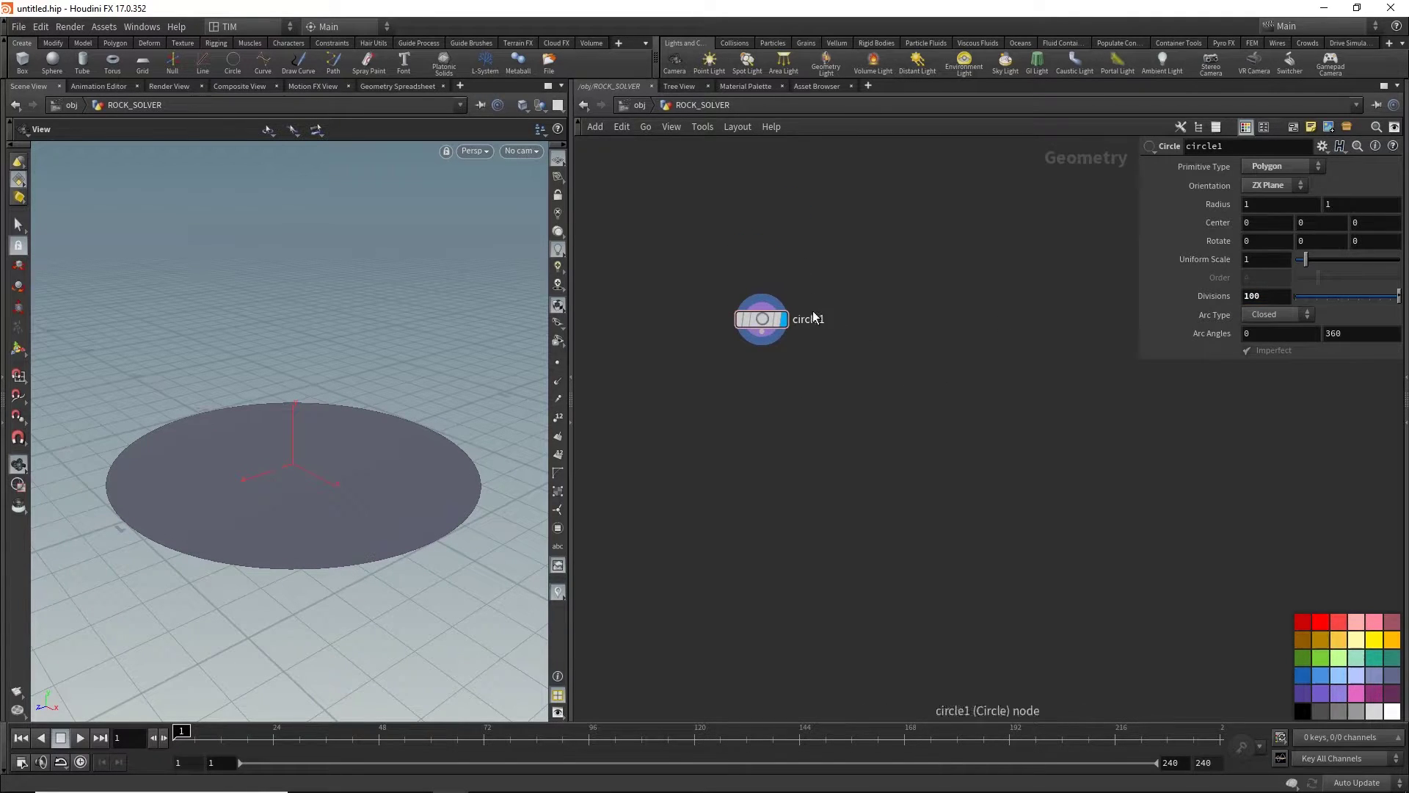
key(F2)
drag(850, 320, 731, 323)
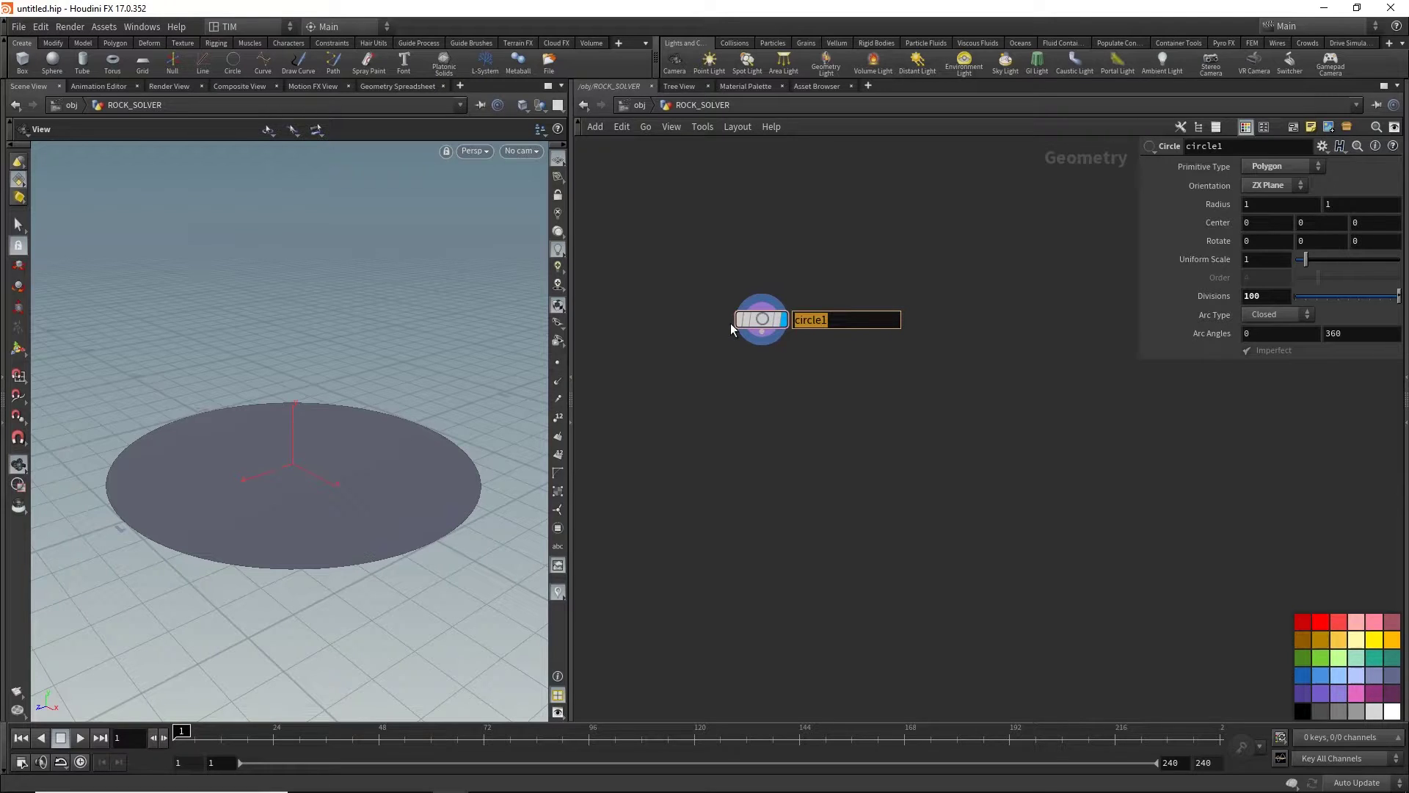
text(ROCK)
key(Return)
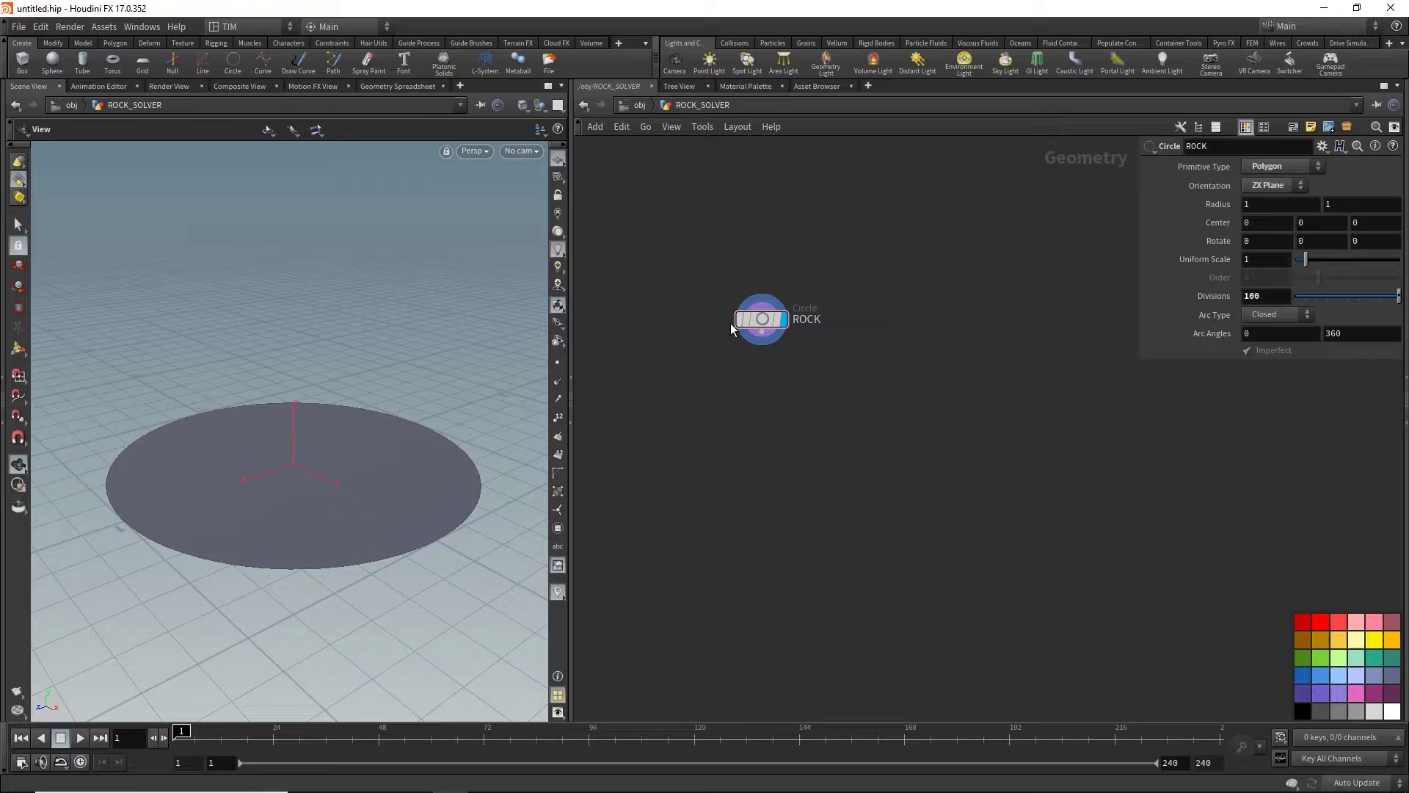
middle_drag(939, 388, 919, 340)
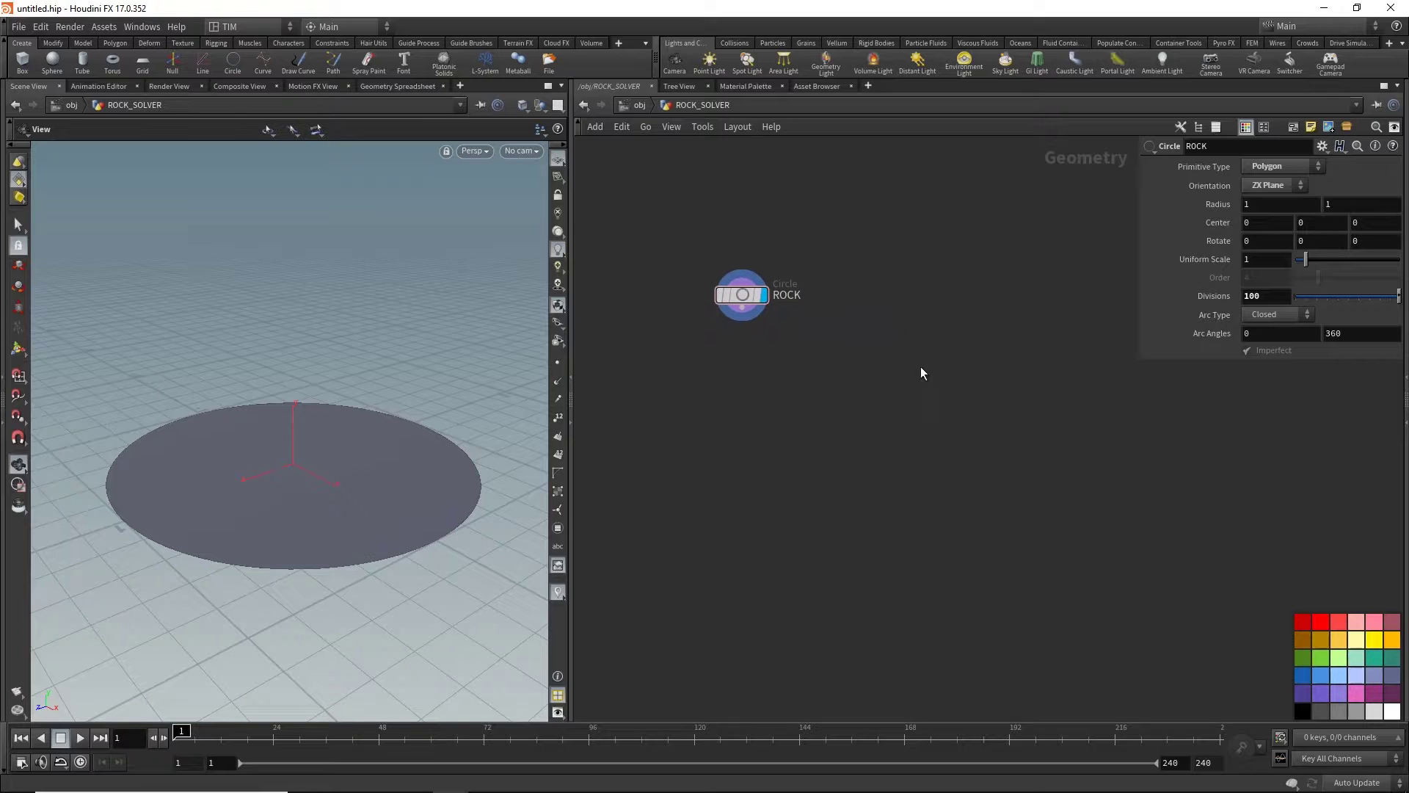
key(ctrl+s)
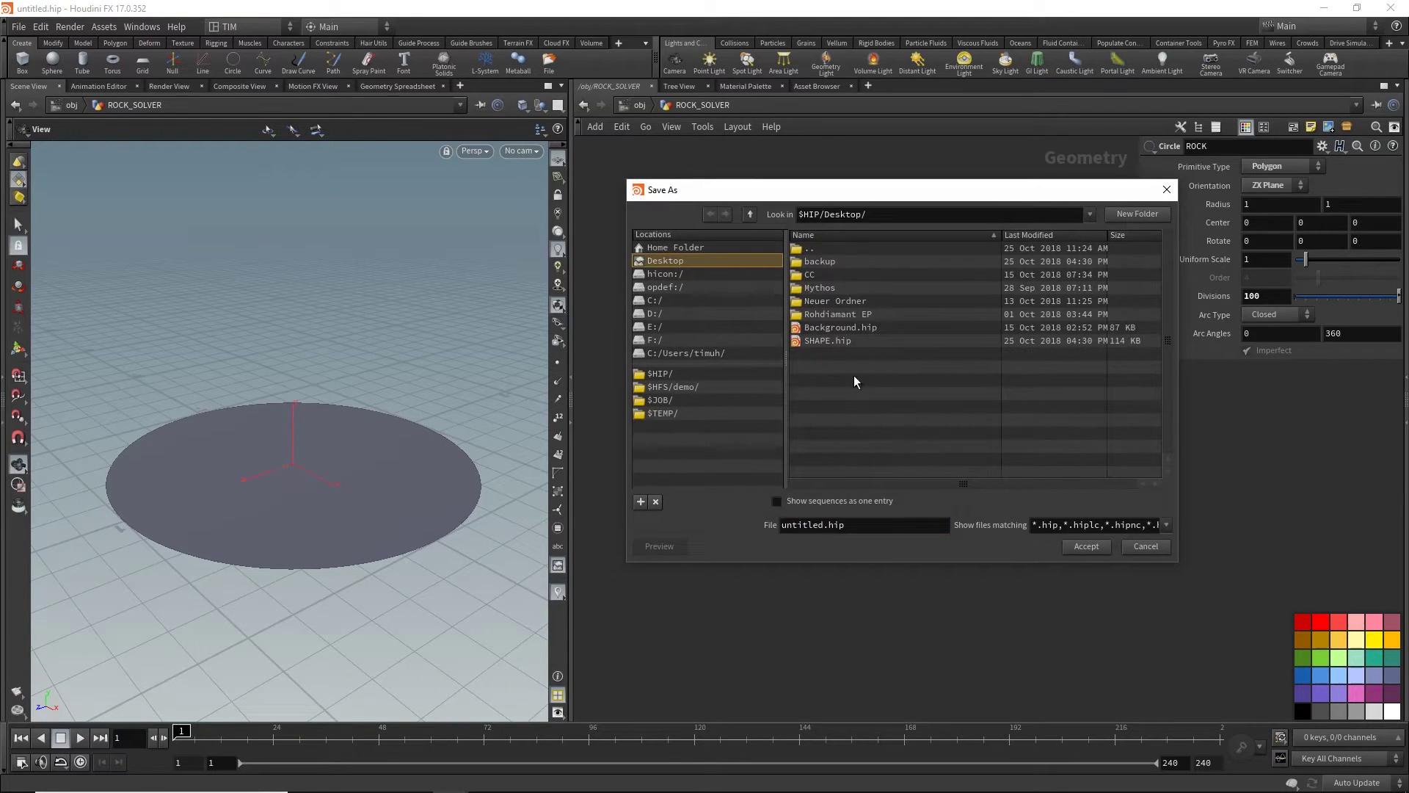
click(1102, 544)
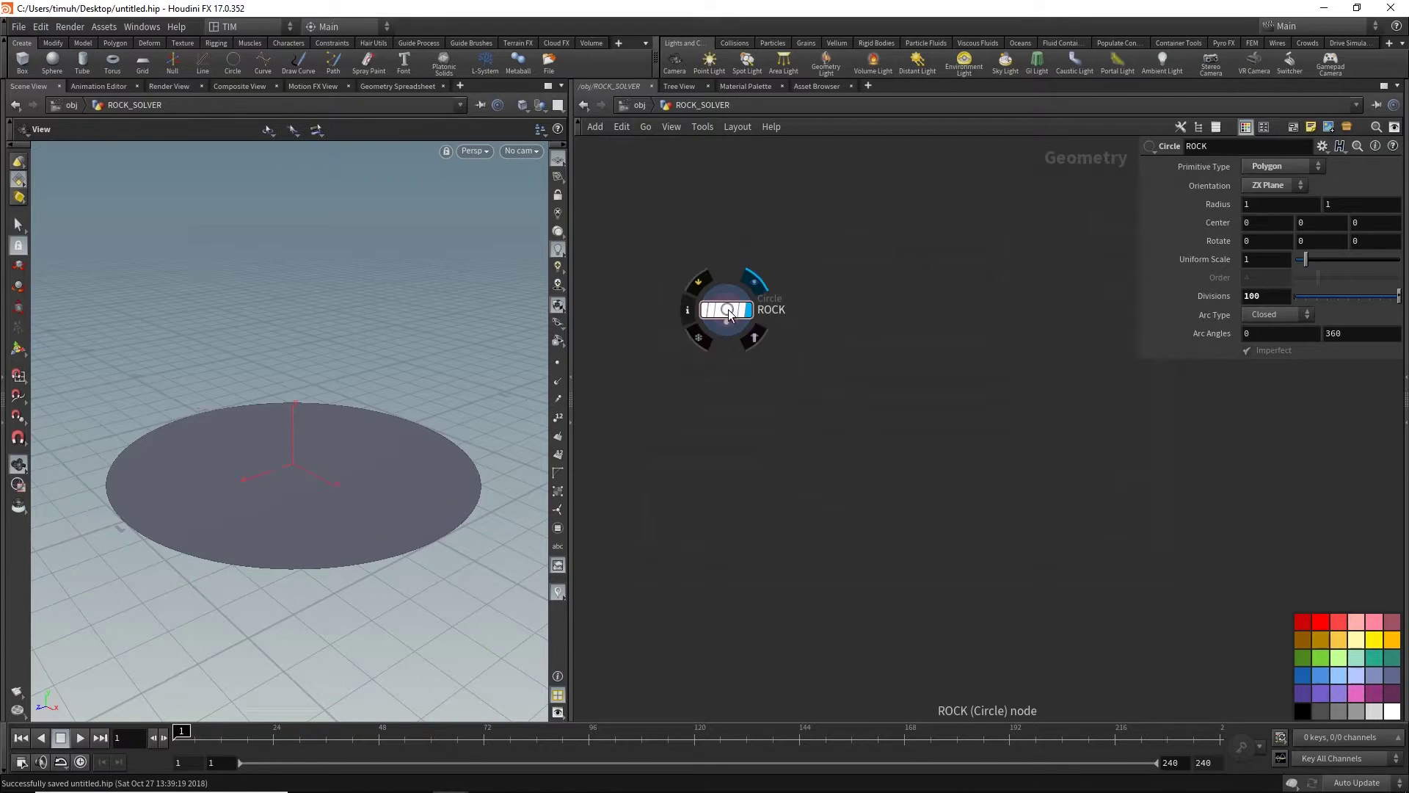
- Duplicate ROCK as ROCK1 and position the copy higher in the network
alt+drag(743, 323, 1002, 299)
middle_drag(1002, 299, 919, 367)
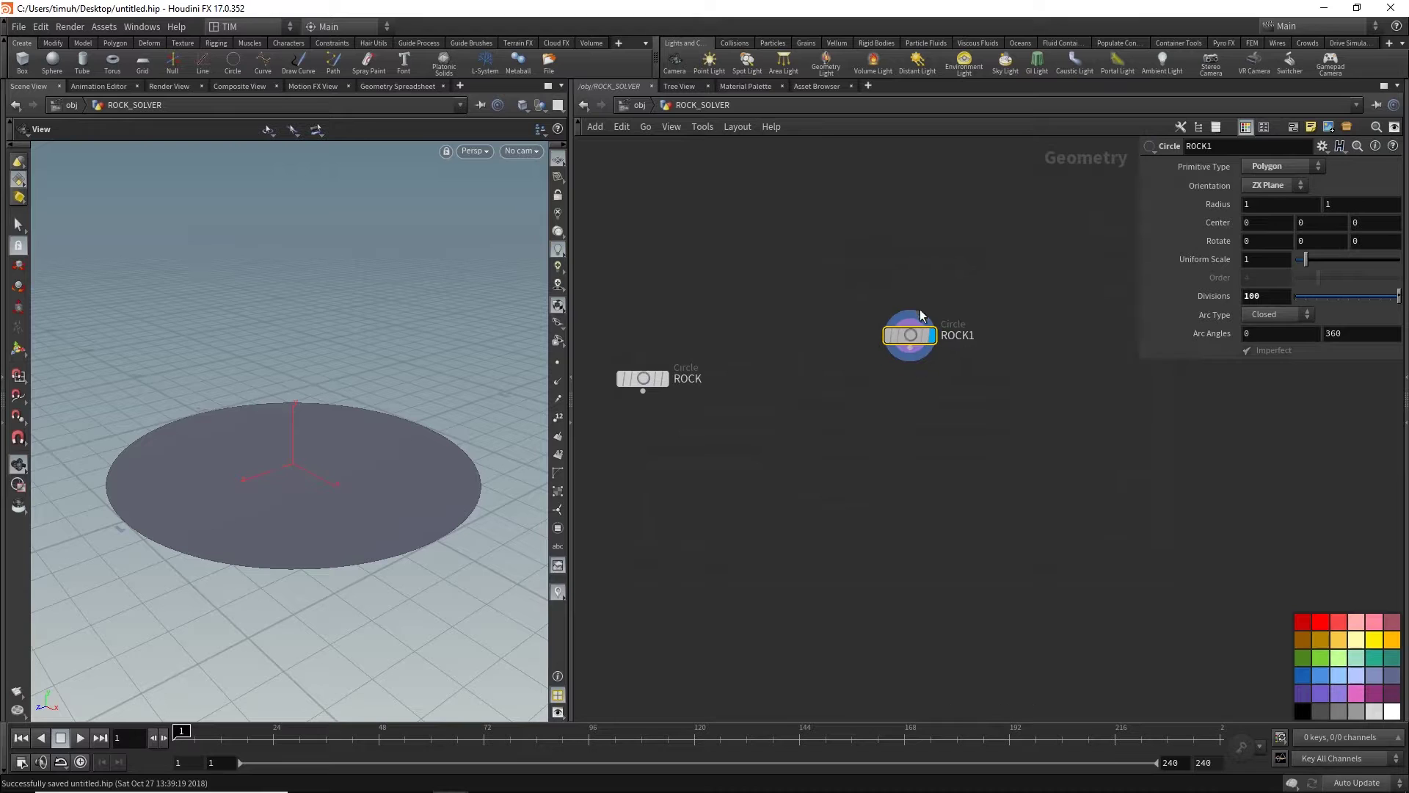
drag(900, 355, 905, 224)
drag(800, 317, 998, 175)
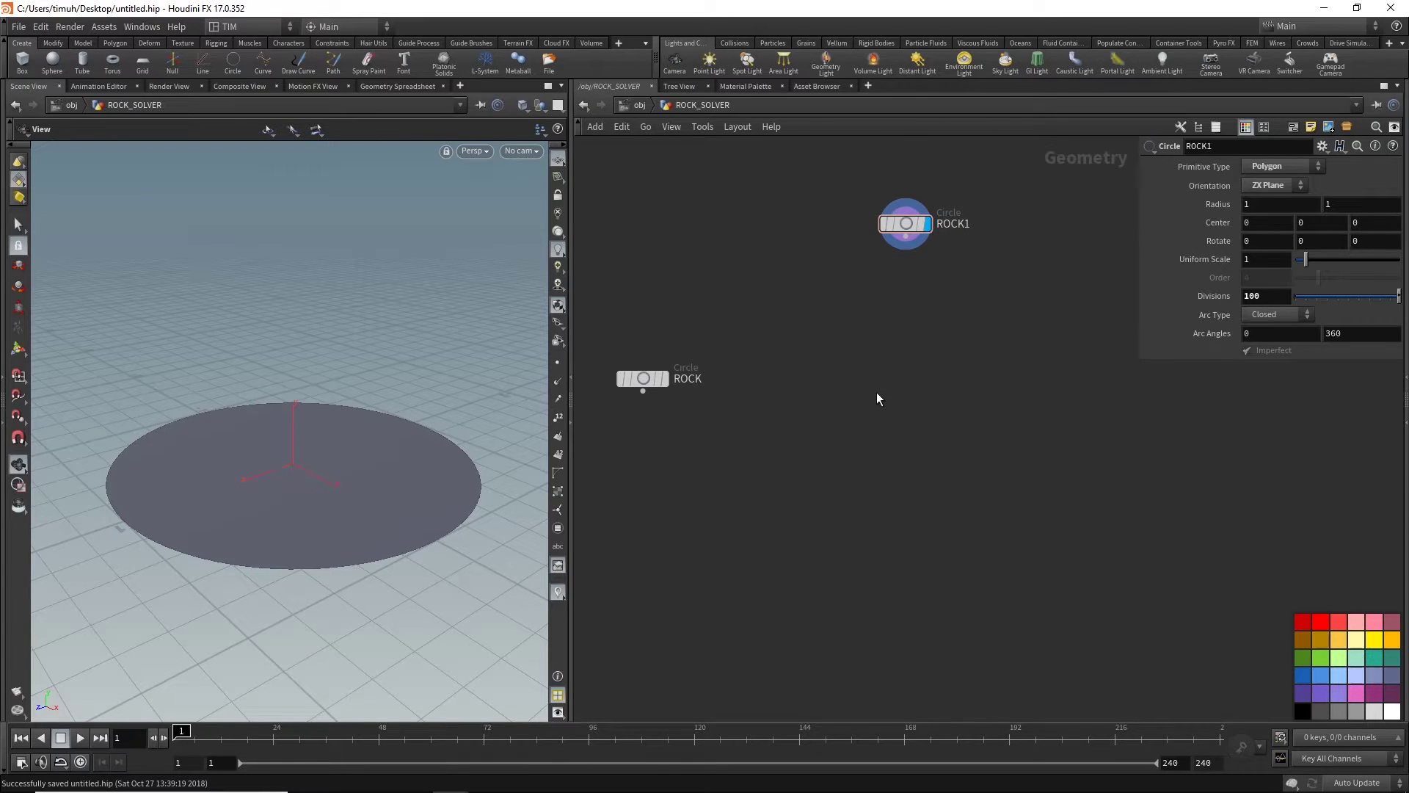
- Add a Remesh node beneath ROCK1
key(Tab)
mouse_move(894, 361)
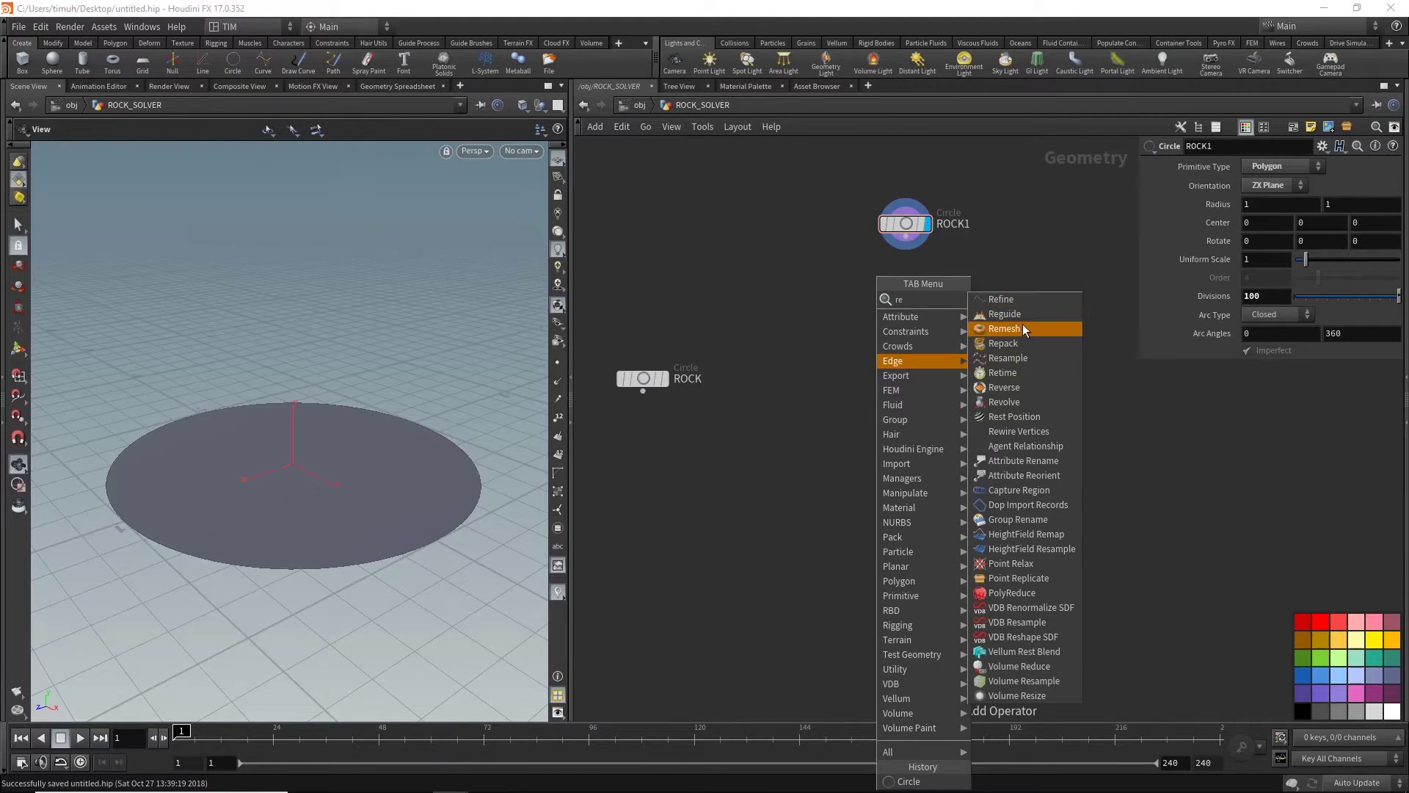
click(1023, 324)
click(904, 300)
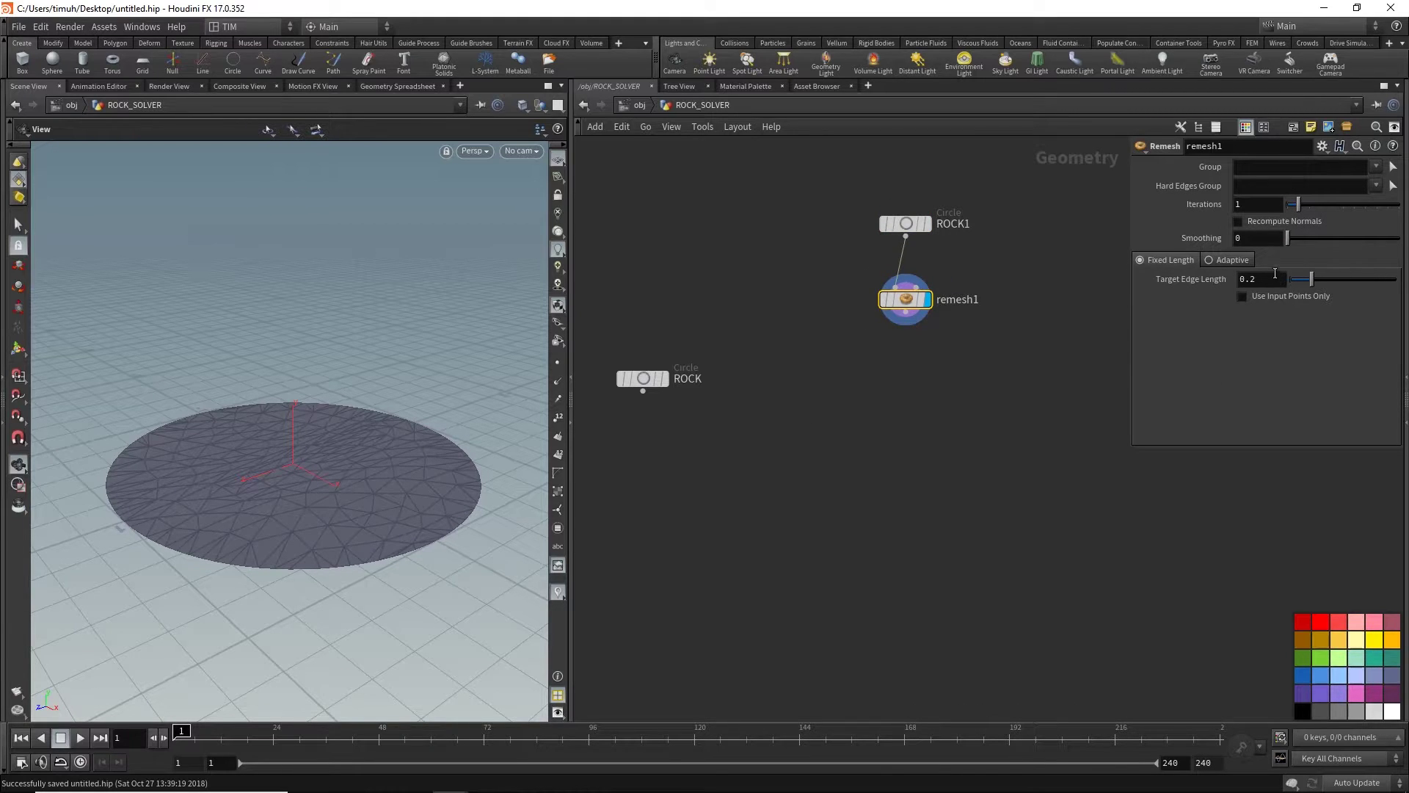
- Set the remesh to 5 iterations with a 0.2 target edge length
drag(1297, 204, 1363, 217)
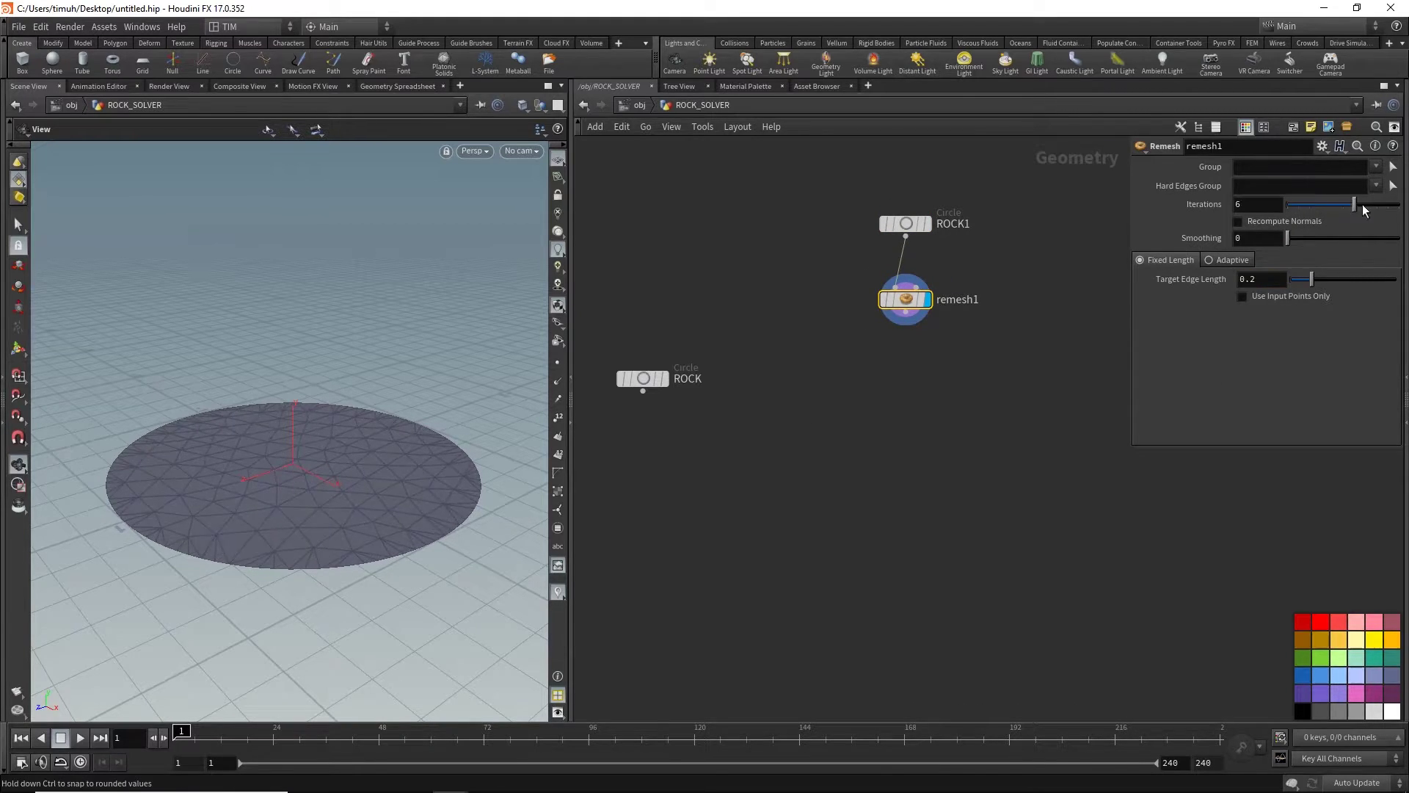
double_click(1250, 204)
text(5)
key(Return)
click(910, 441)
drag(331, 393, 318, 472)
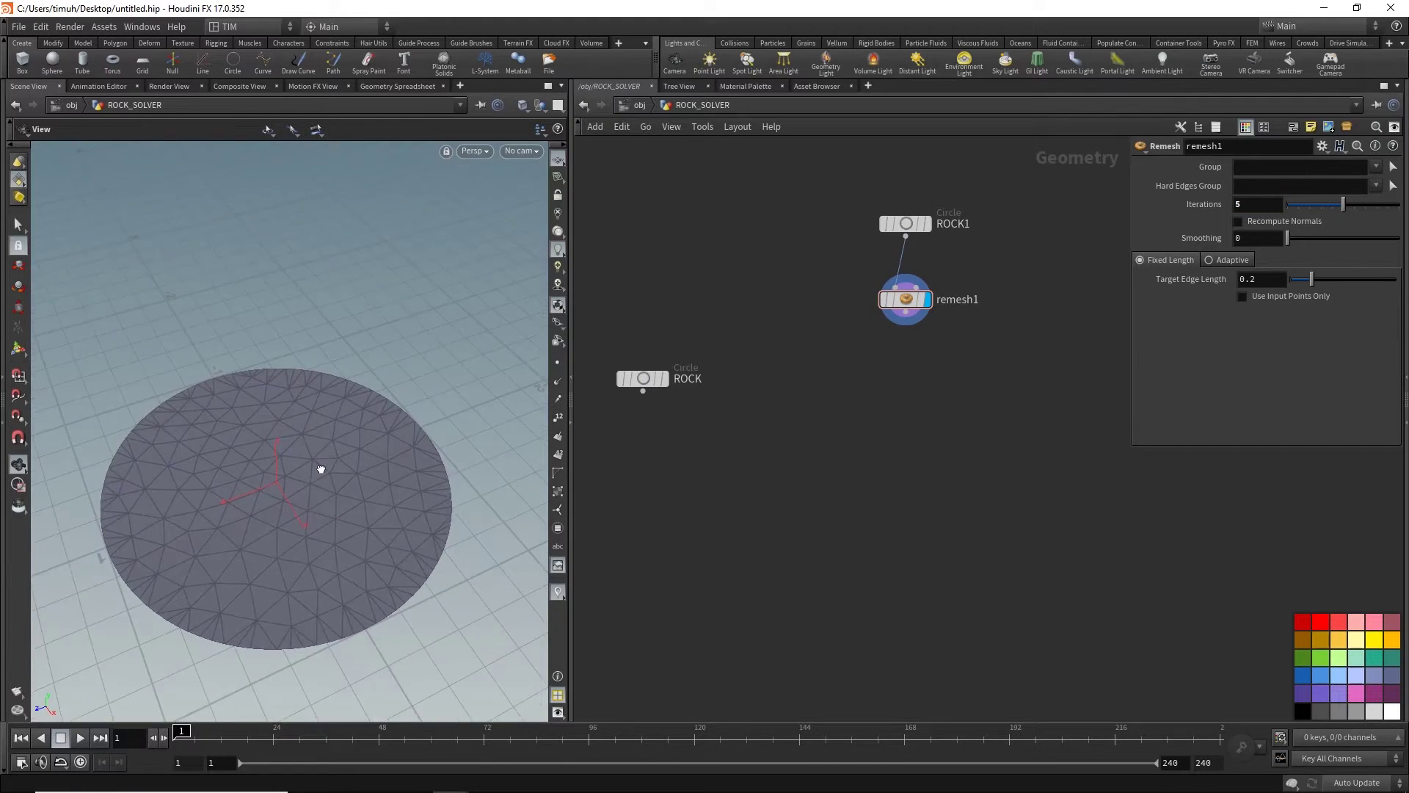
drag(1331, 205, 1337, 210)
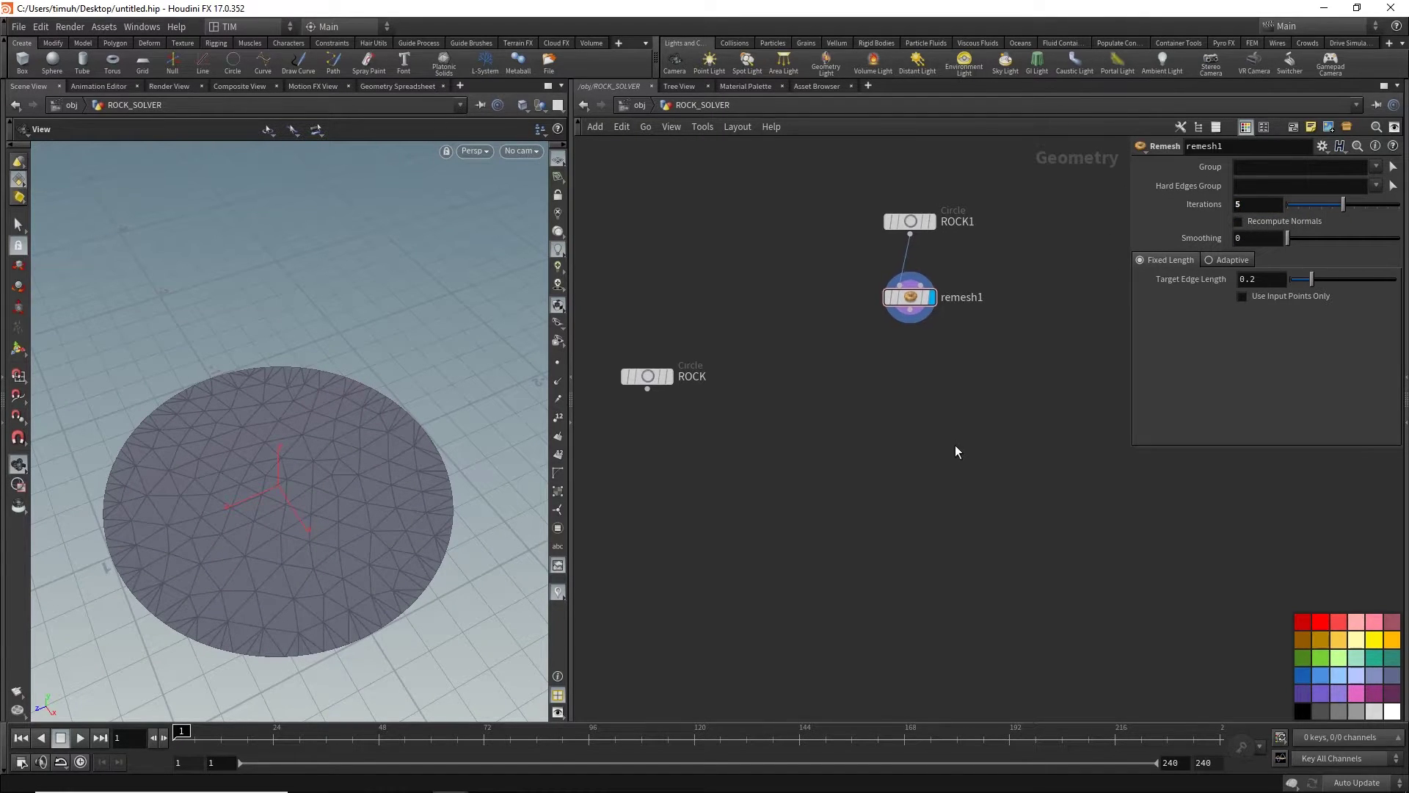
- Add a Mountain node under remesh1 and make it the displayed node
key(Tab)
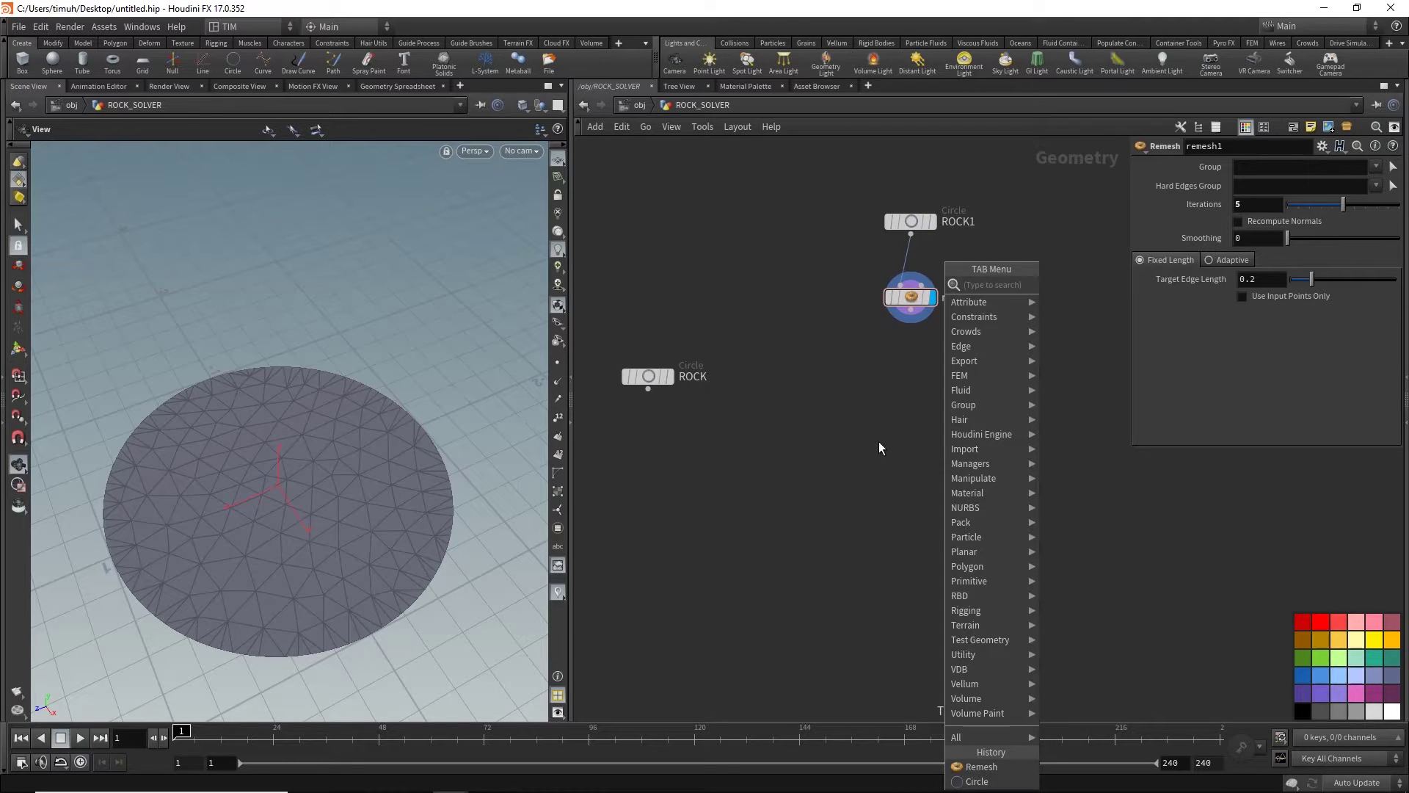
key(Escape)
key(Tab)
text(mou)
key(Return)
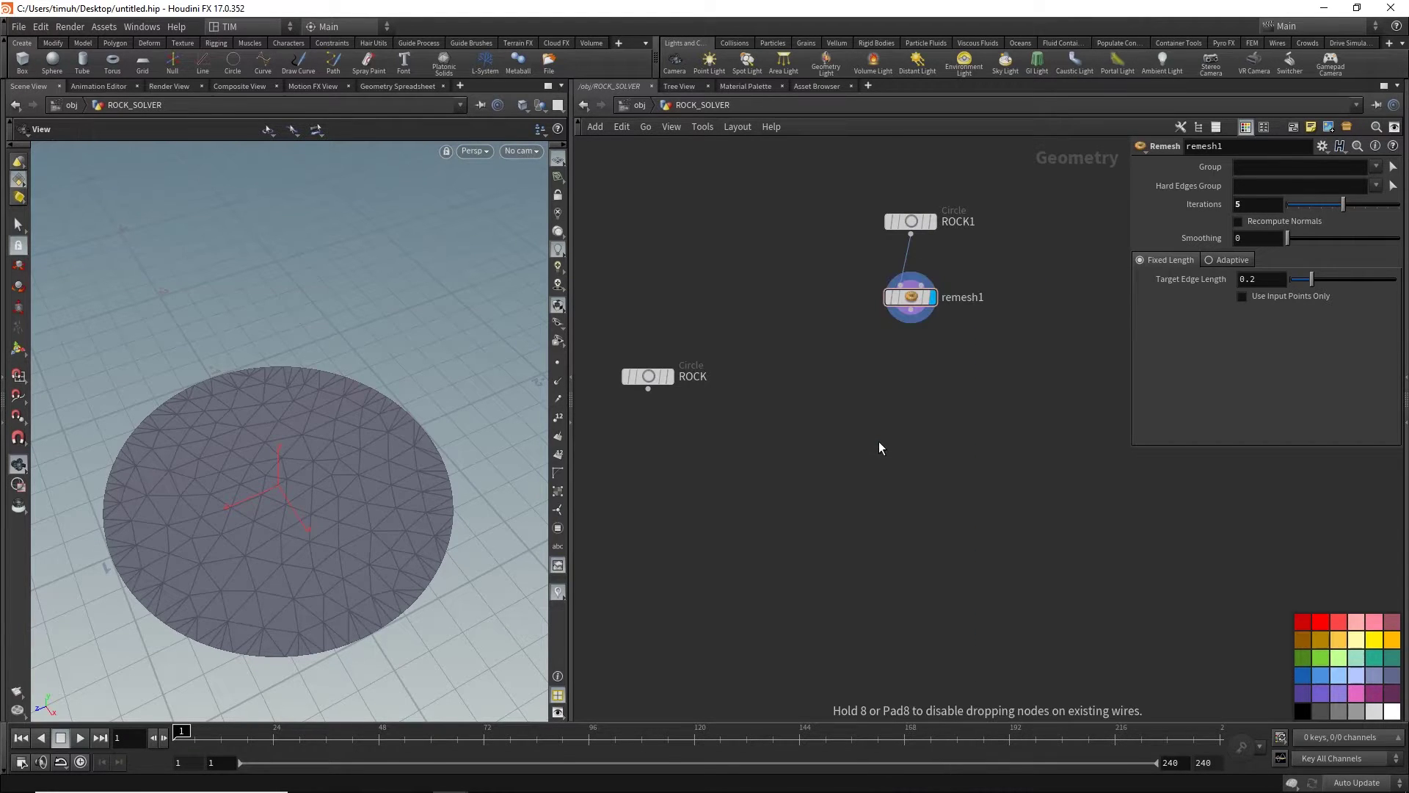
click(879, 442)
mouse_move(879, 442)
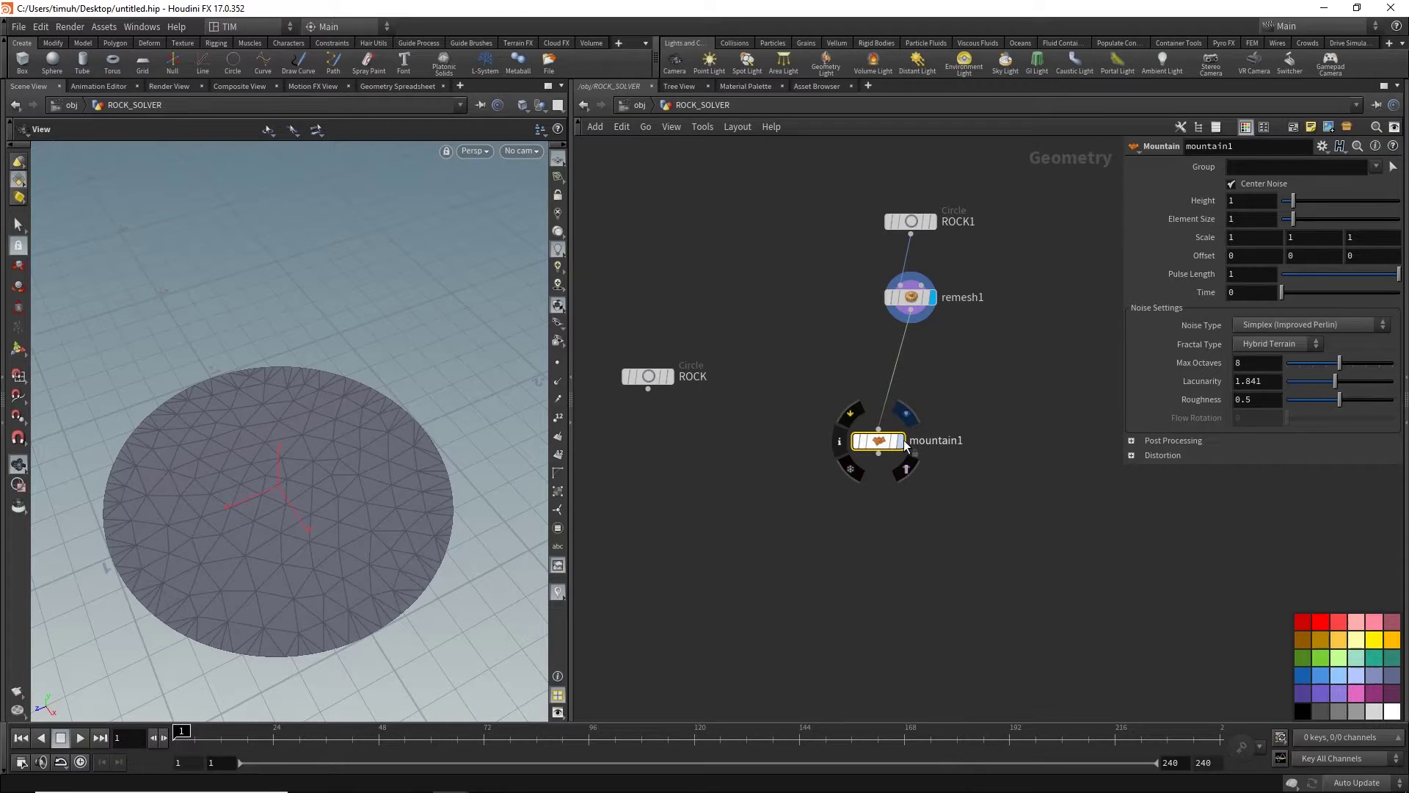
click(903, 415)
drag(878, 441, 911, 371)
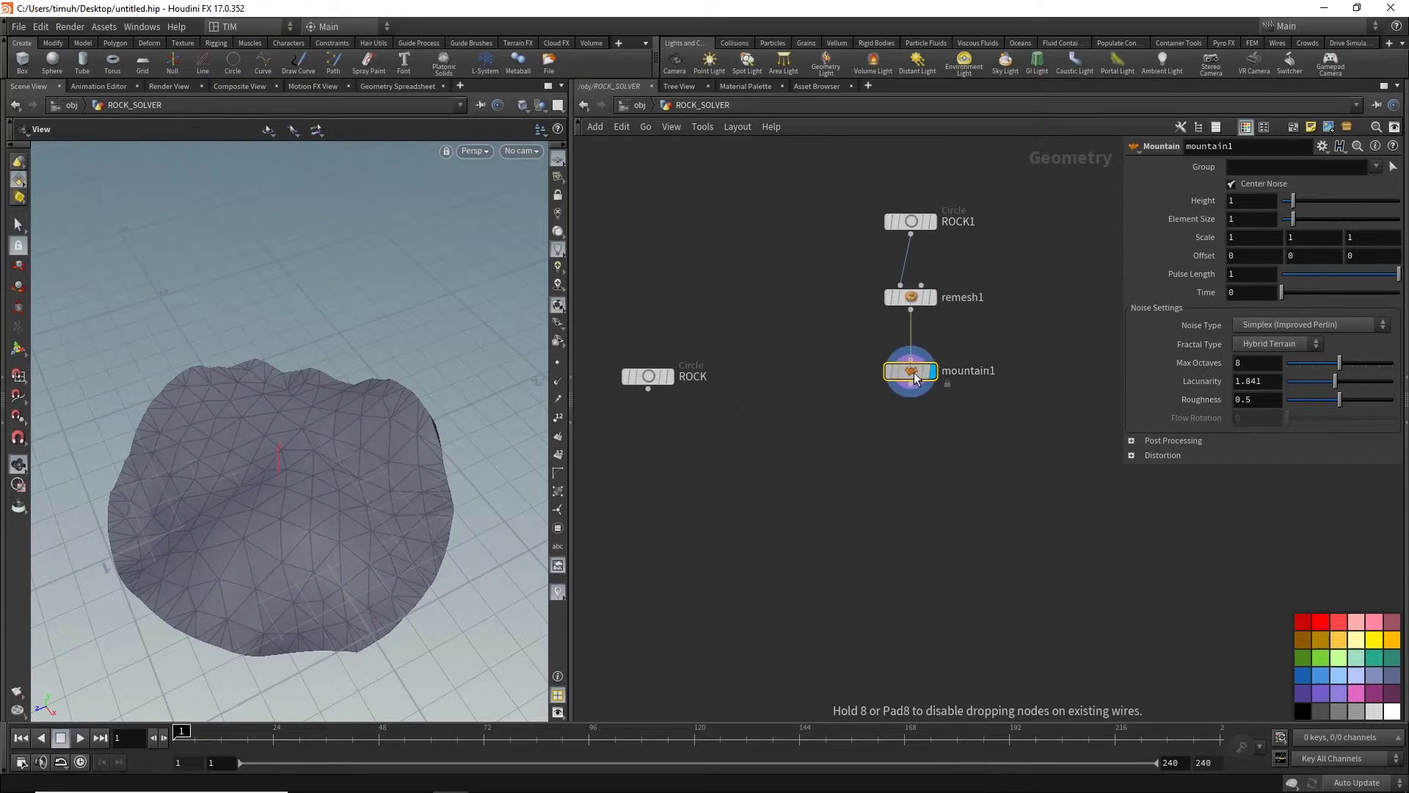
- Save the scene and set Mountain height 3.75 and element size 0.94
mouse_move(262, 432)
mouse_down()
mouse_move(306, 487)
mouse_move(326, 459)
mouse_move(309, 459)
mouse_move(330, 453)
mouse_move(327, 478)
mouse_up()
key(ctrl+s)
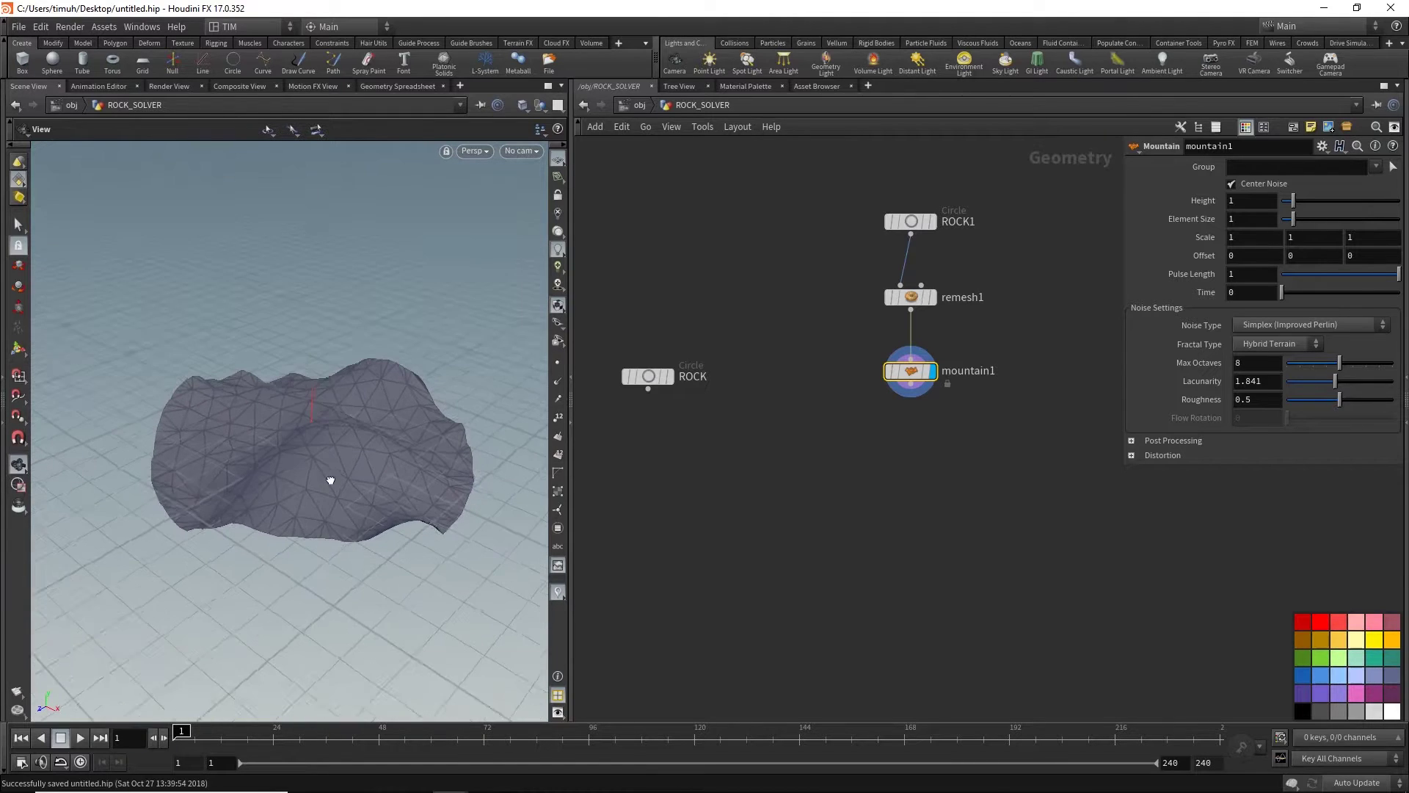
mouse_move(1291, 201)
mouse_down()
mouse_move(1325, 202)
mouse_move(1290, 221)
mouse_up()
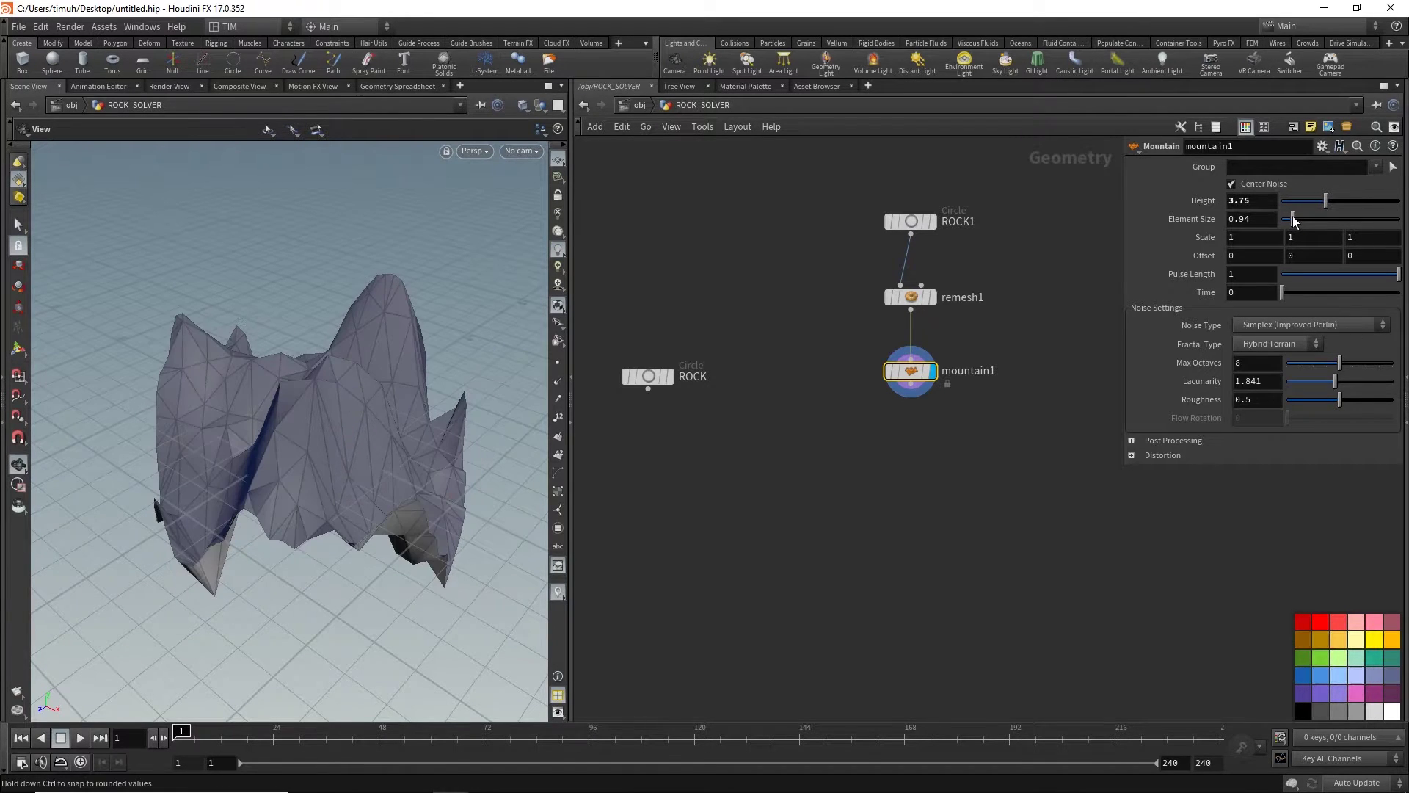
drag(1290, 221, 1293, 221)
- Add a displayed Scatter node fed by mountain1 with 15 points, then save
key(Tab)
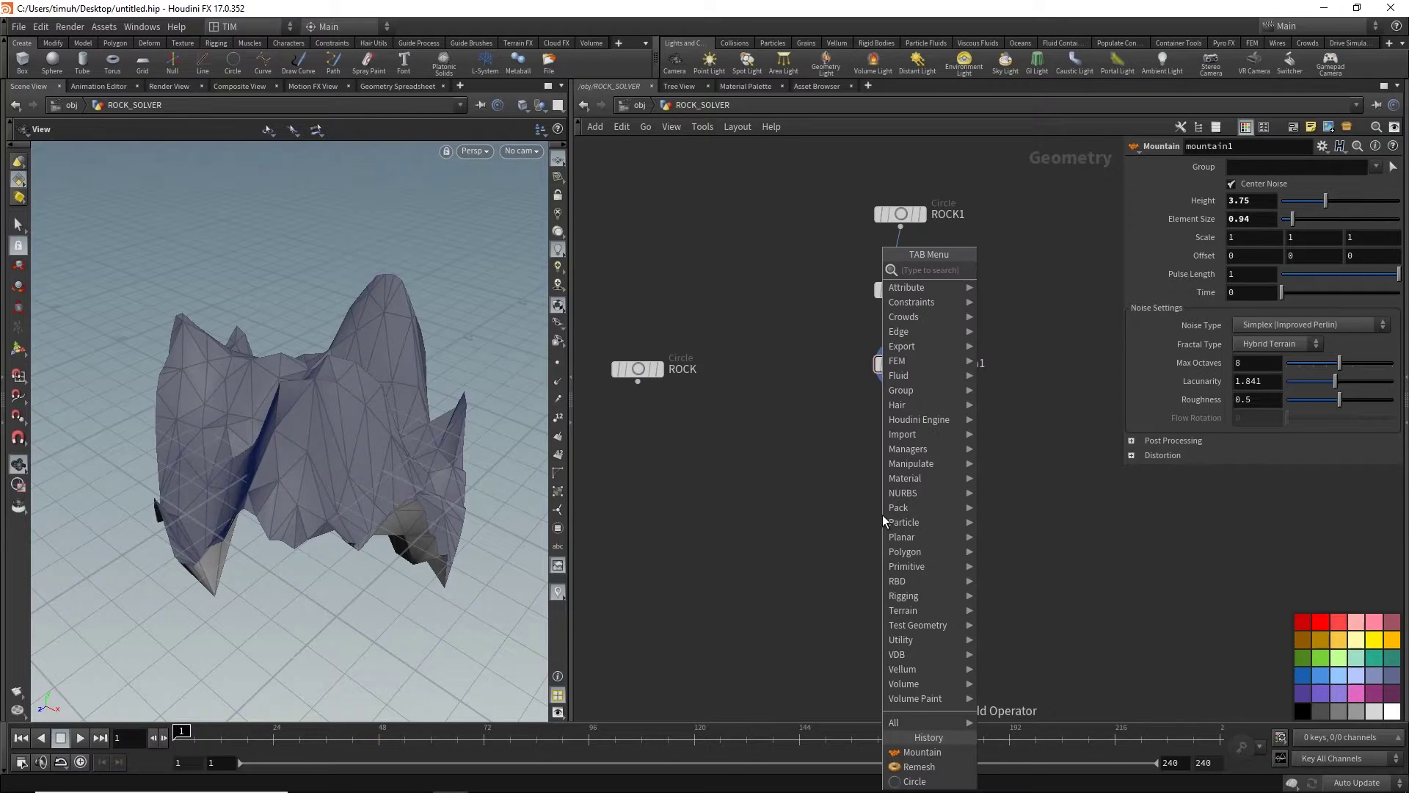
text(scatter)
key(Return)
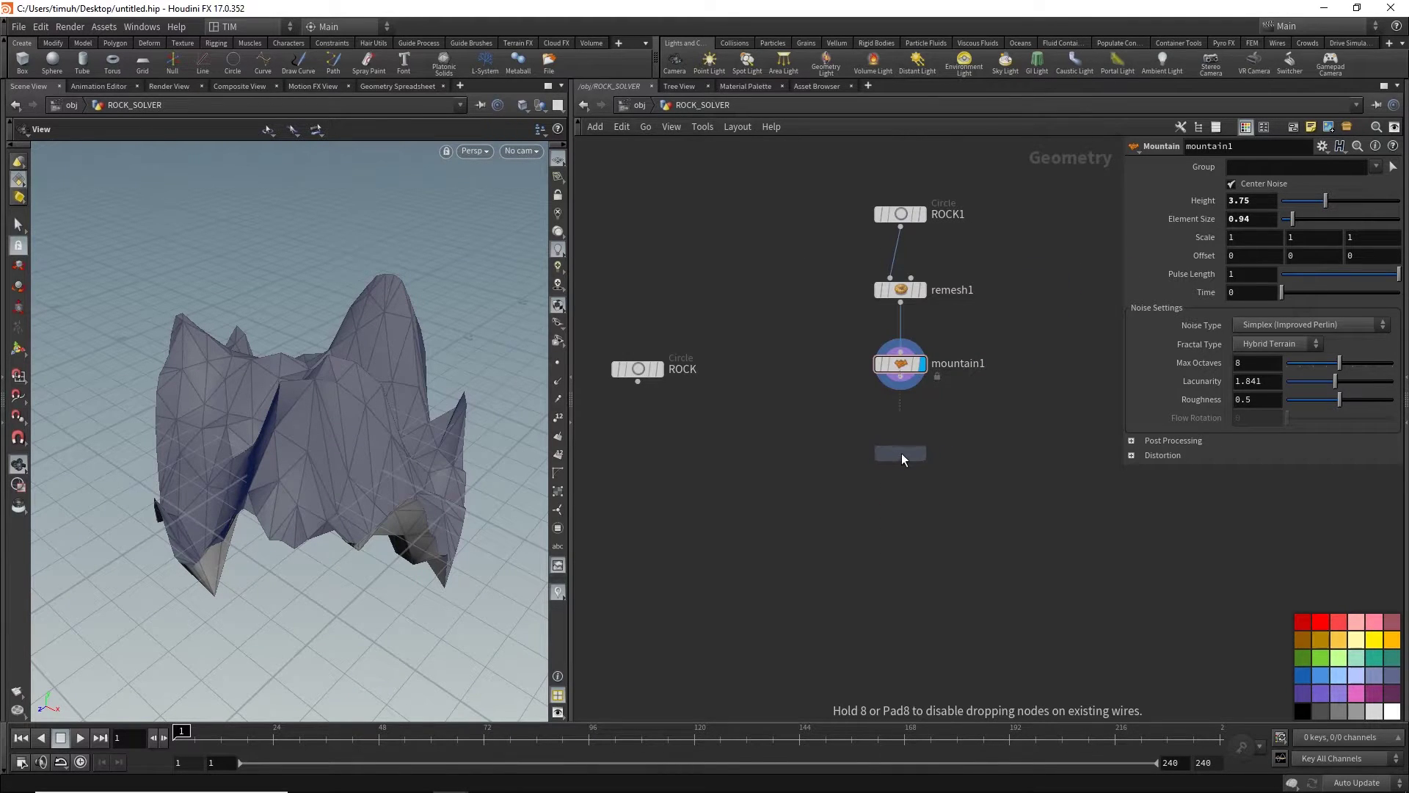
click(901, 453)
drag(903, 388, 901, 439)
click(922, 452)
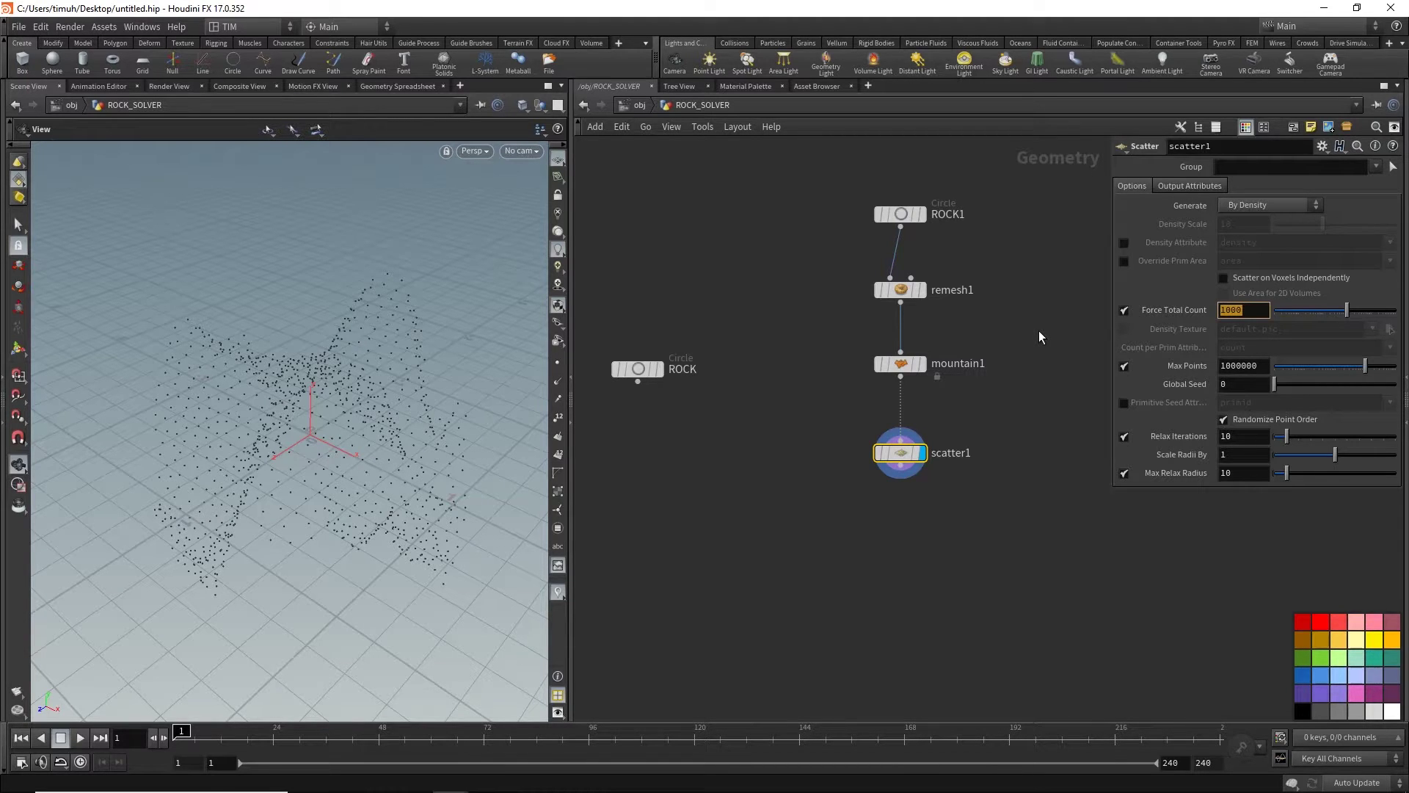
text(15)
key(Return)
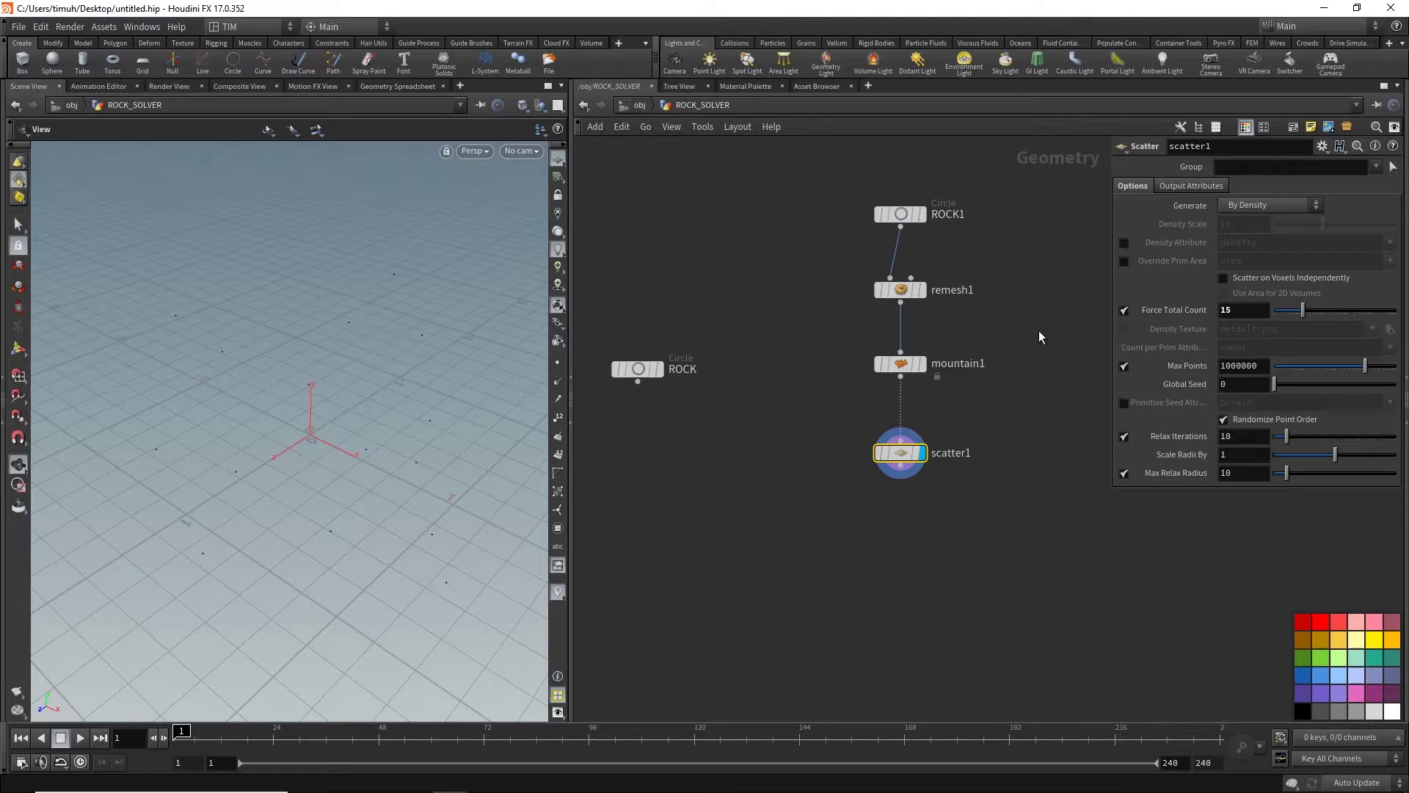
drag(330, 353, 340, 390)
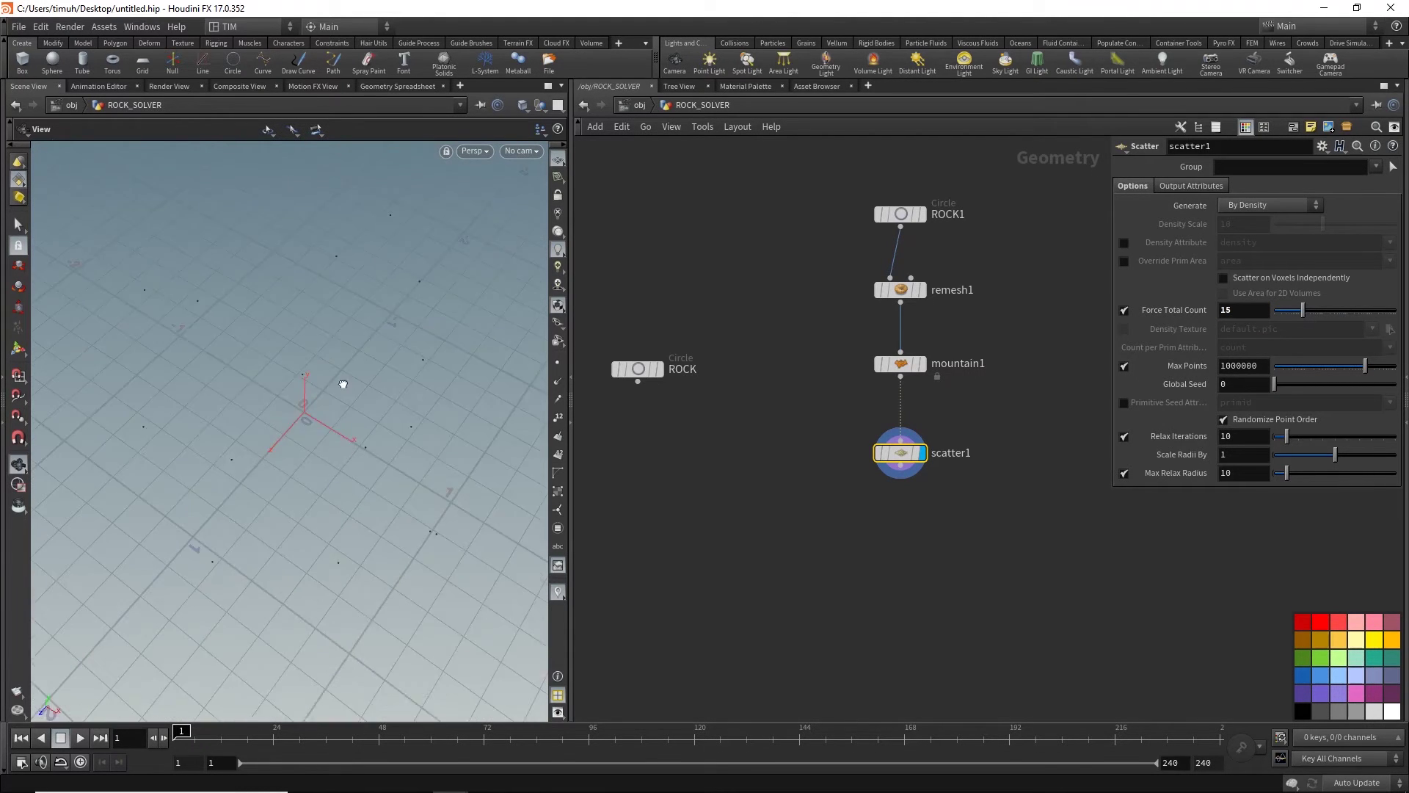
key(ctrl+s)
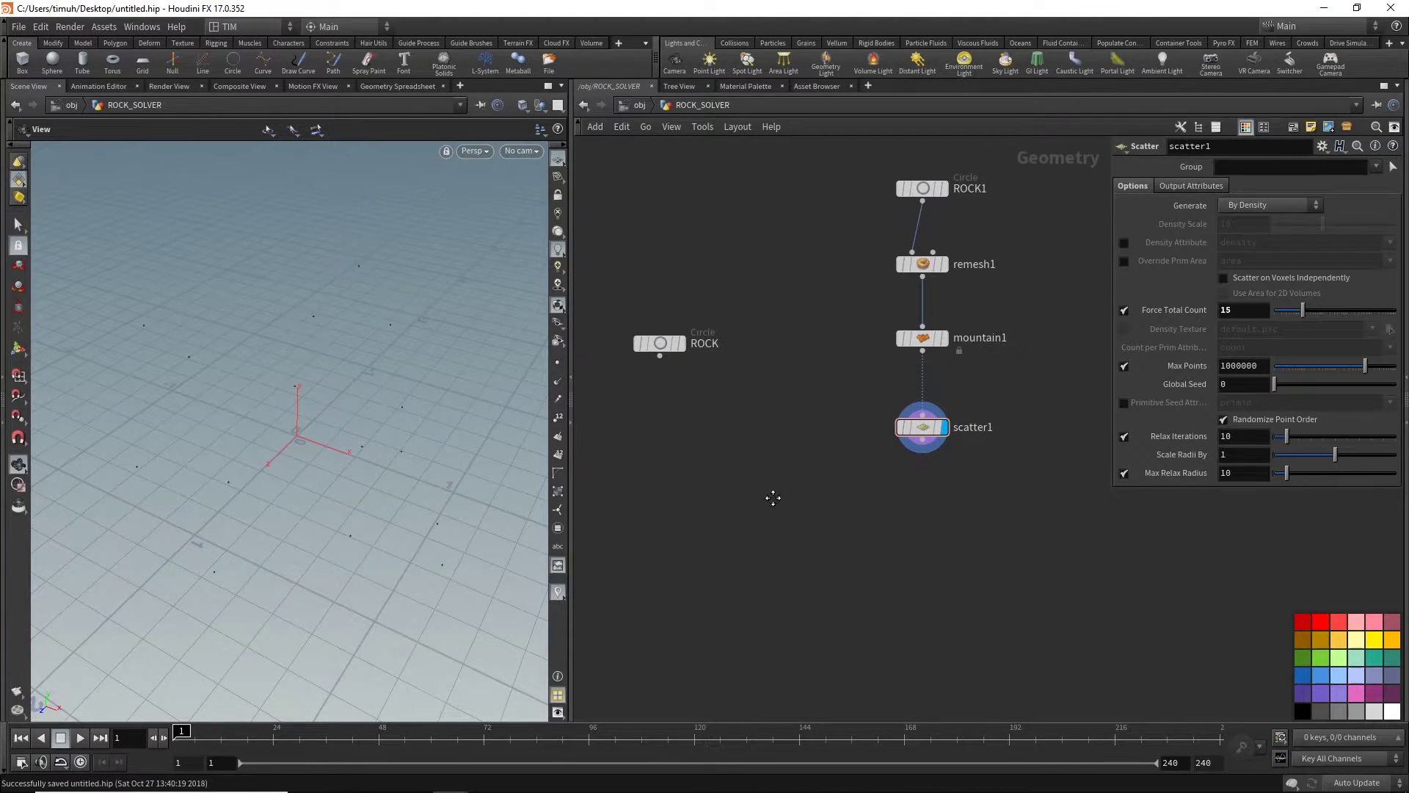
- Add a displayed Copy to Points node copying ROCK onto scatter1's points
key(Tab)
text(cop)
key(Down)
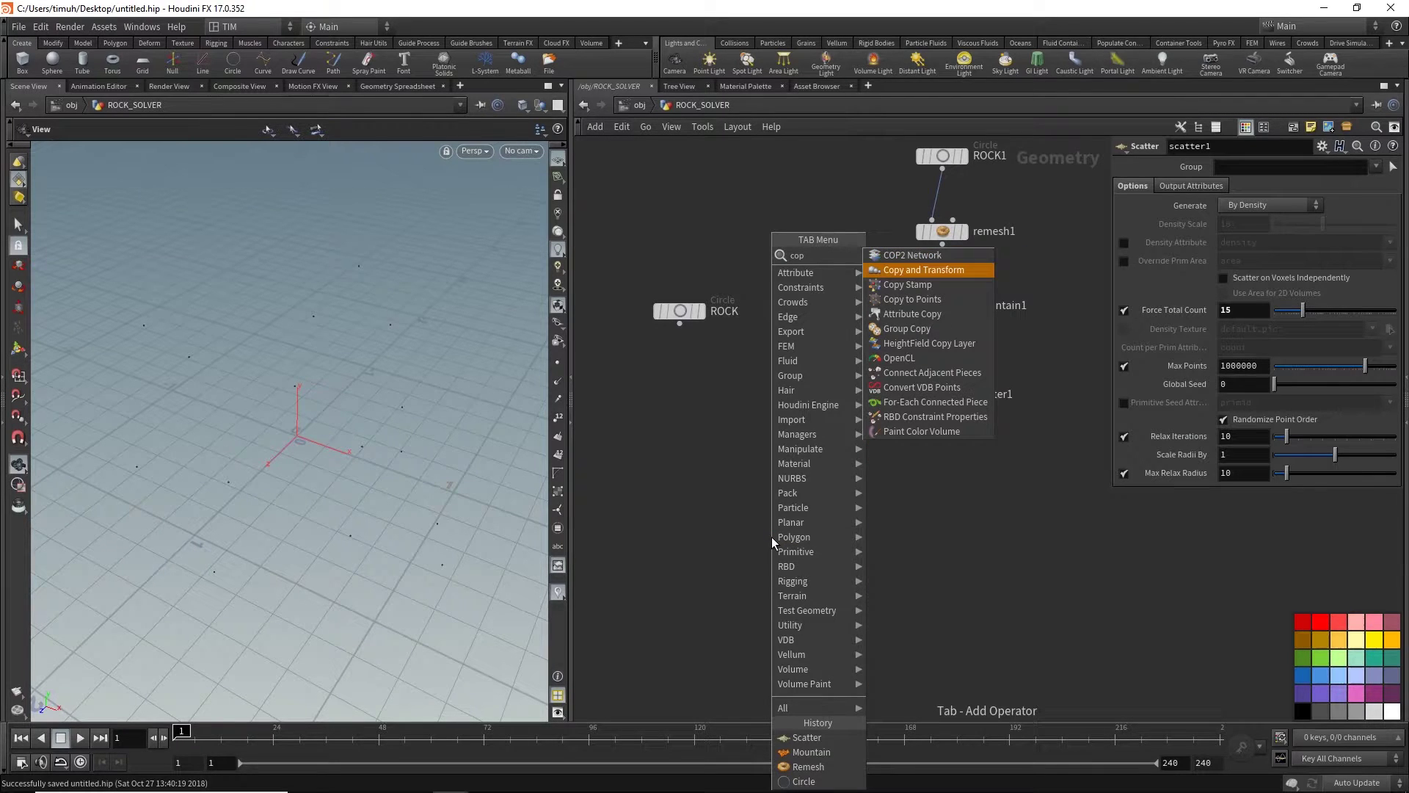
key(Down)
key(Return)
click(773, 536)
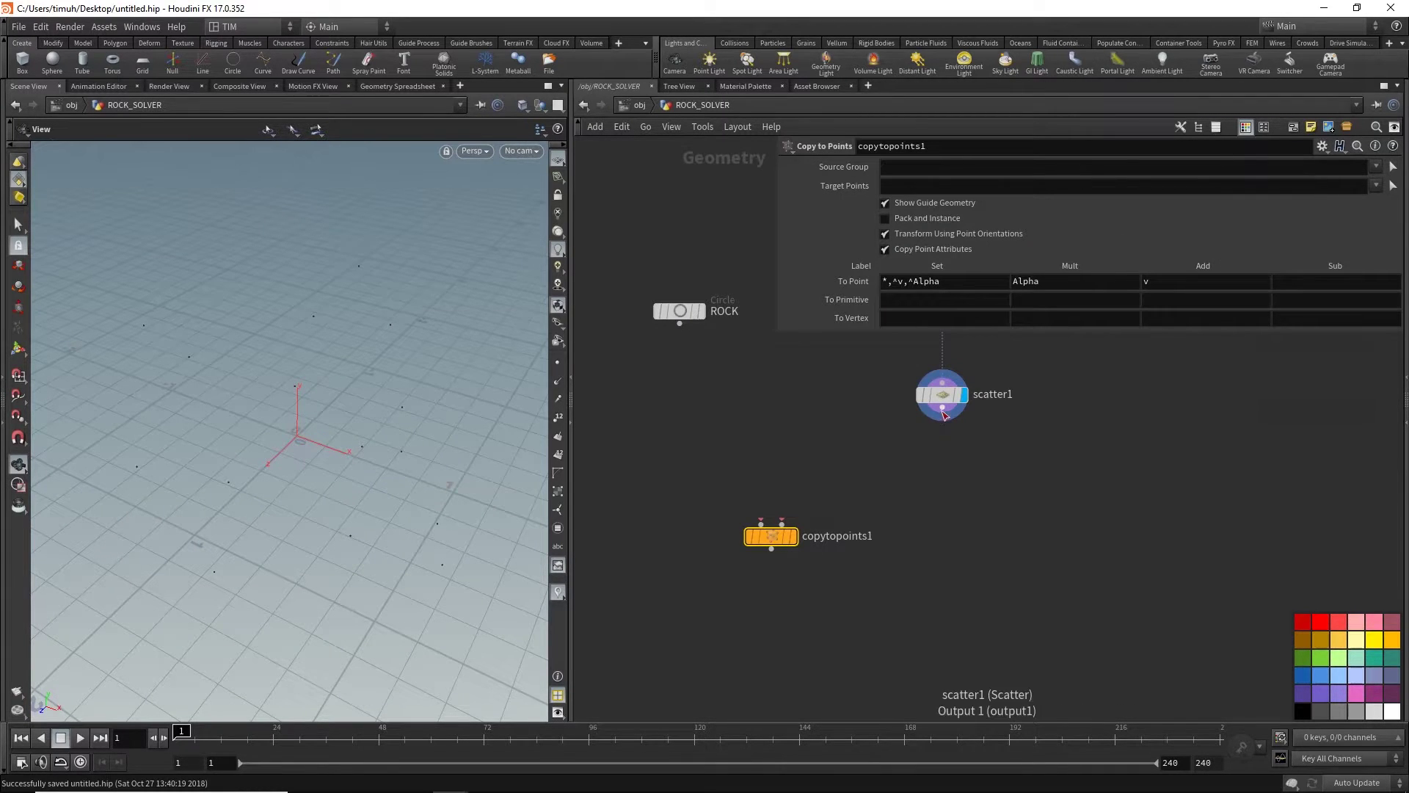
drag(941, 417, 795, 521)
click(795, 521)
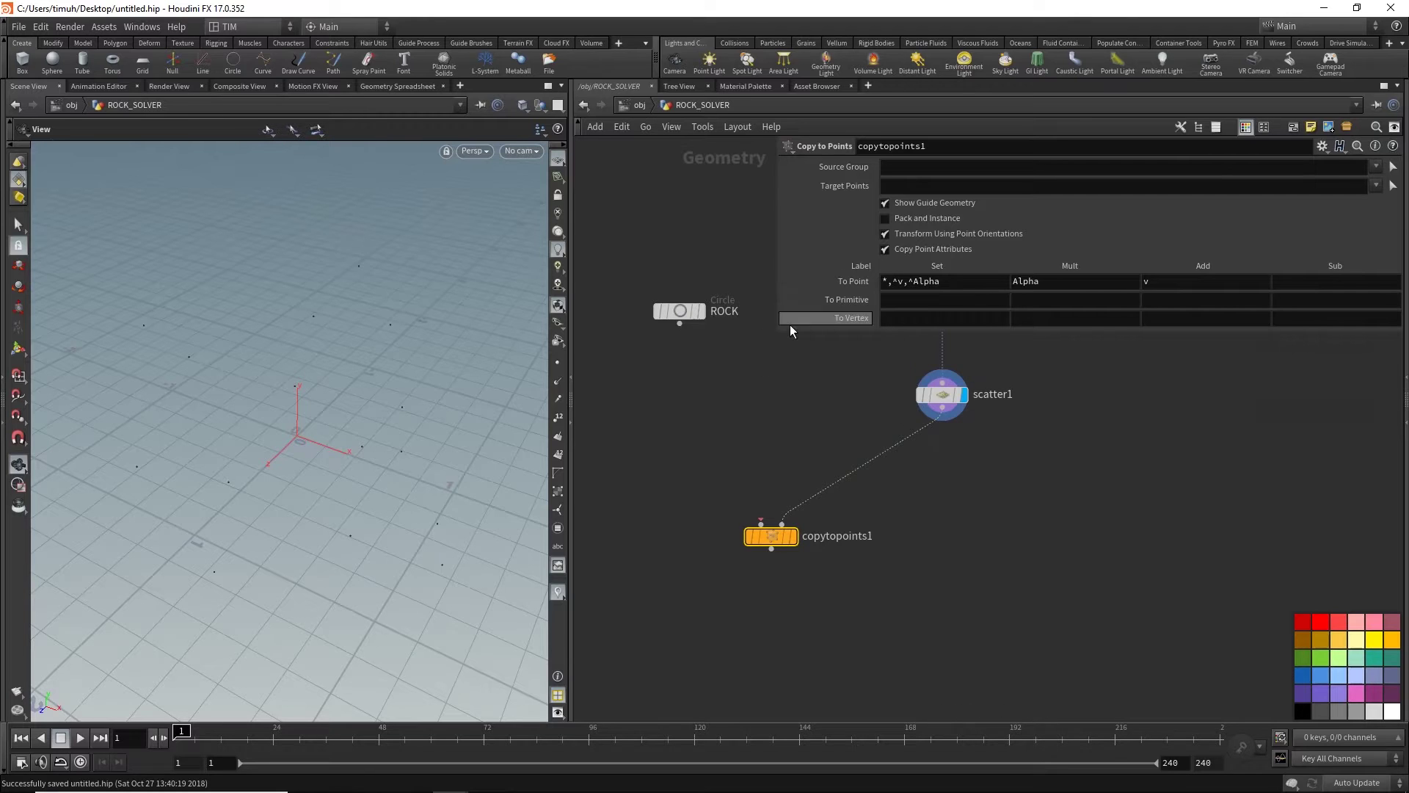
drag(777, 320, 1112, 331)
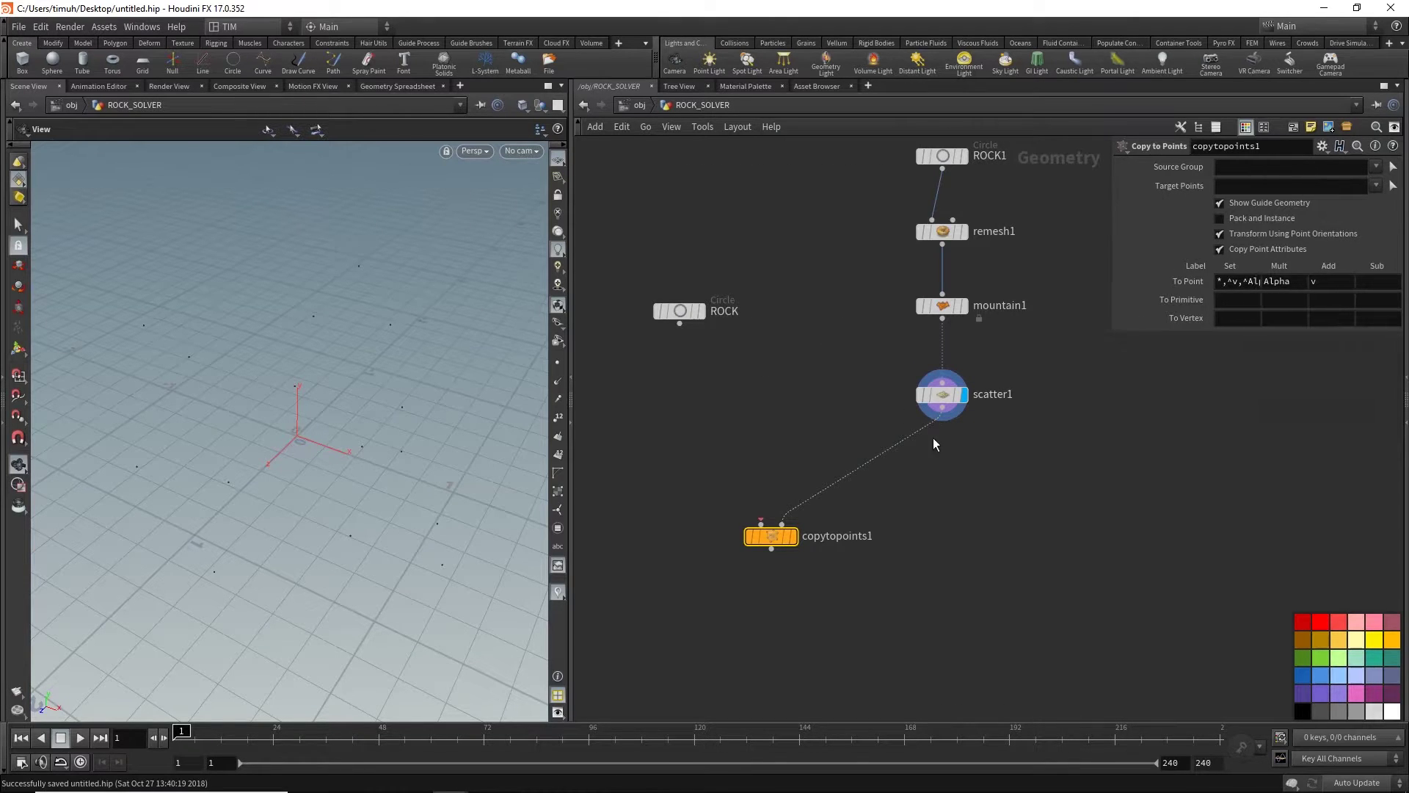
drag(680, 322, 763, 526)
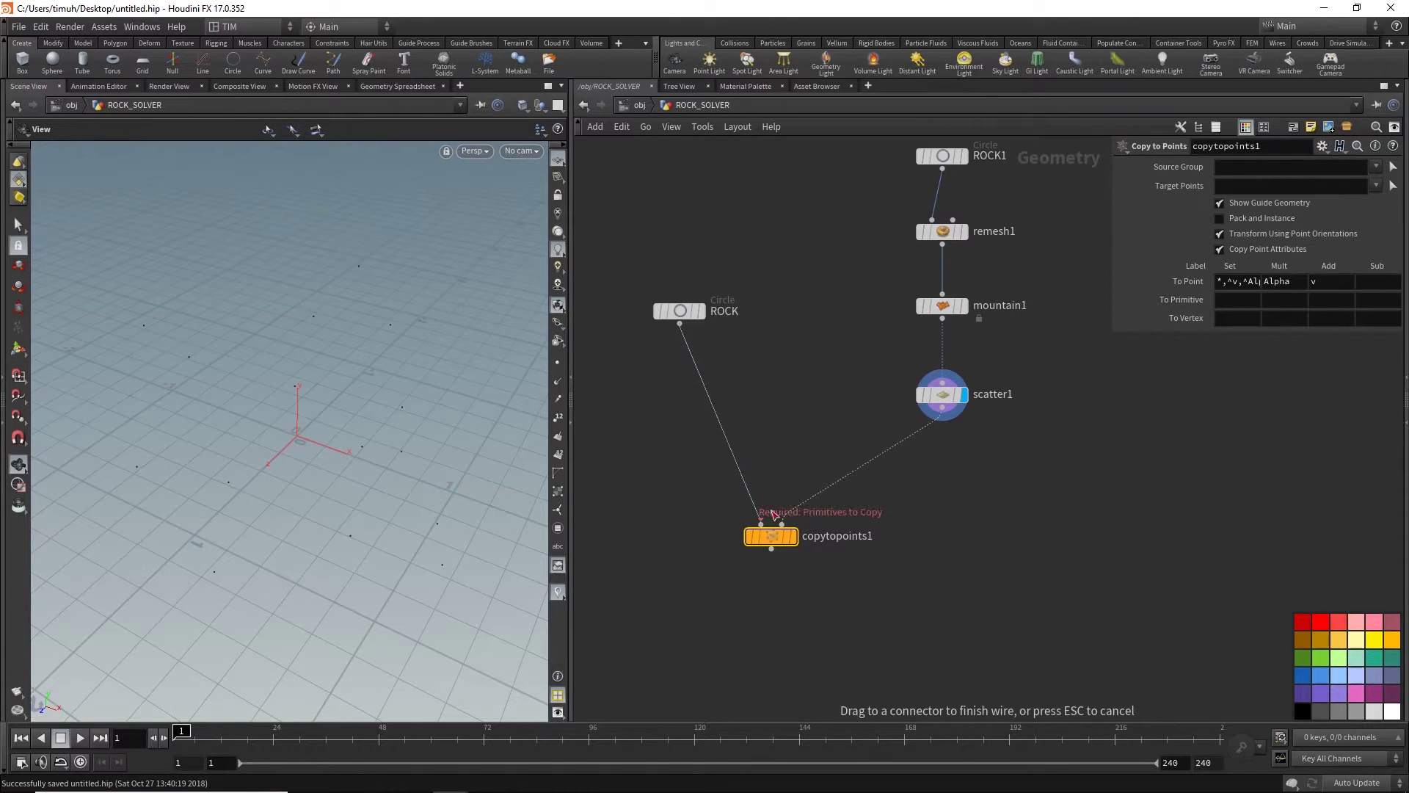
click(763, 525)
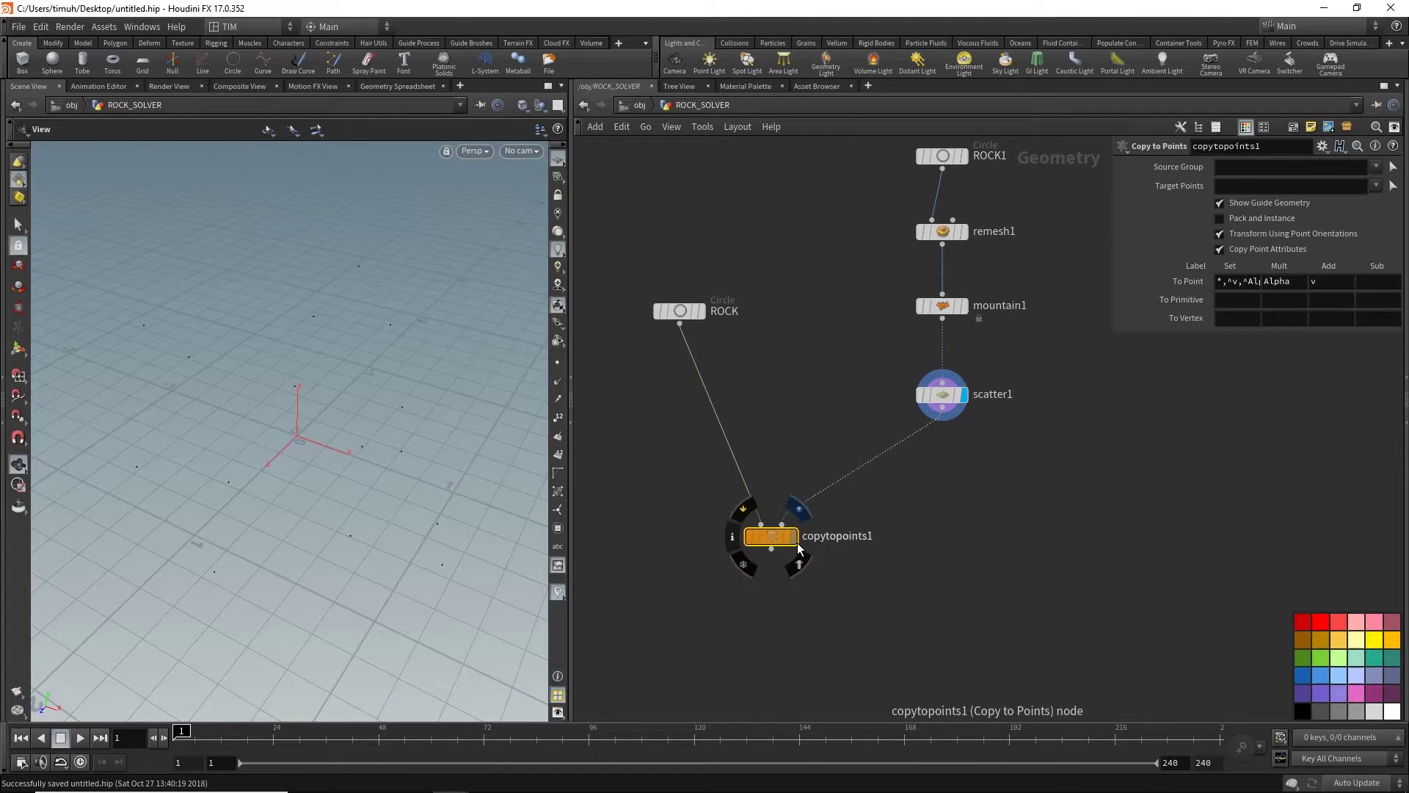
click(793, 537)
drag(775, 544, 766, 512)
scroll(283, 421, down, 5)
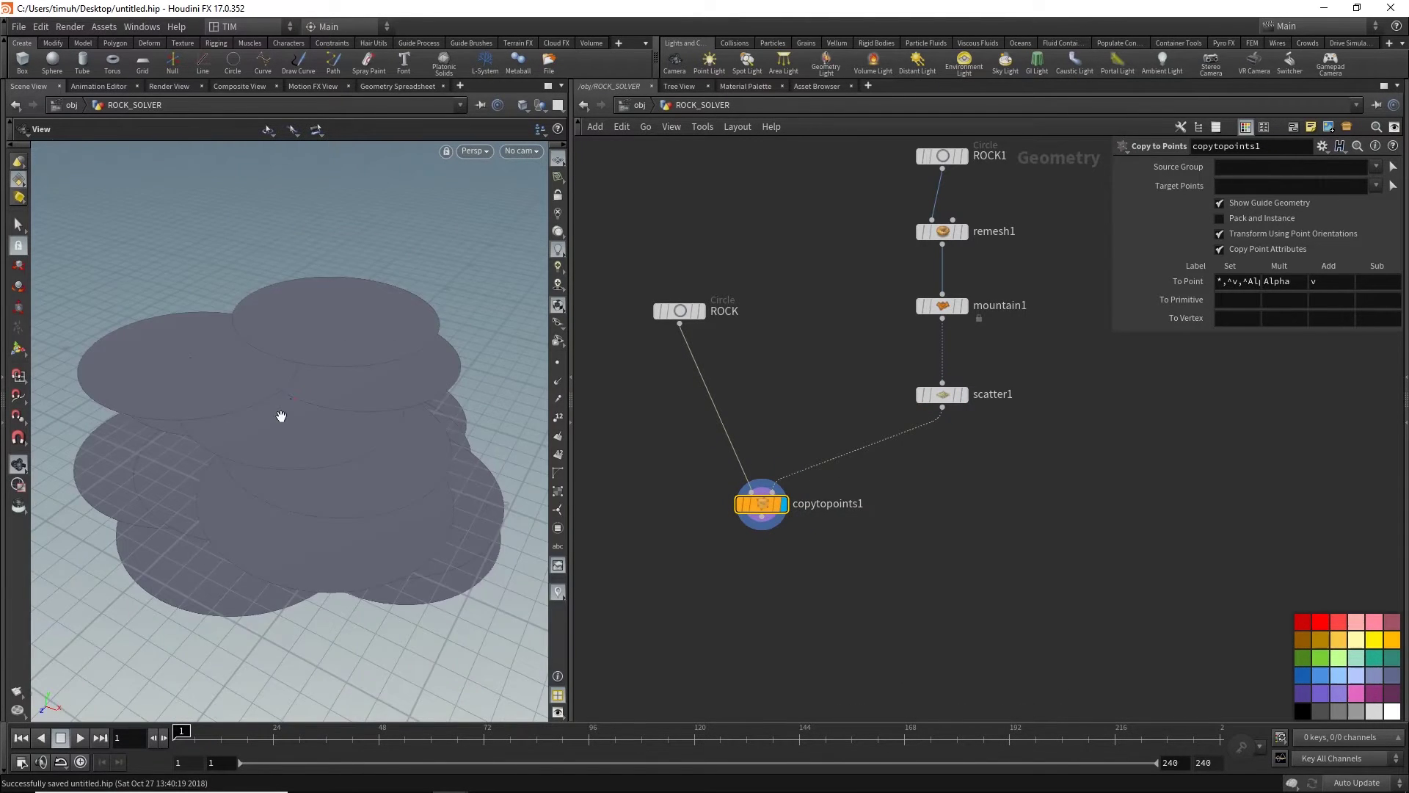
- Shrink the ROCK circle's radius to 0.49
mouse_move(279, 415)
alt+mouse_down()
mouse_move(287, 431)
mouse_move(301, 415)
mouse_move(262, 458)
alt+mouse_up()
scroll(286, 451, up, 3)
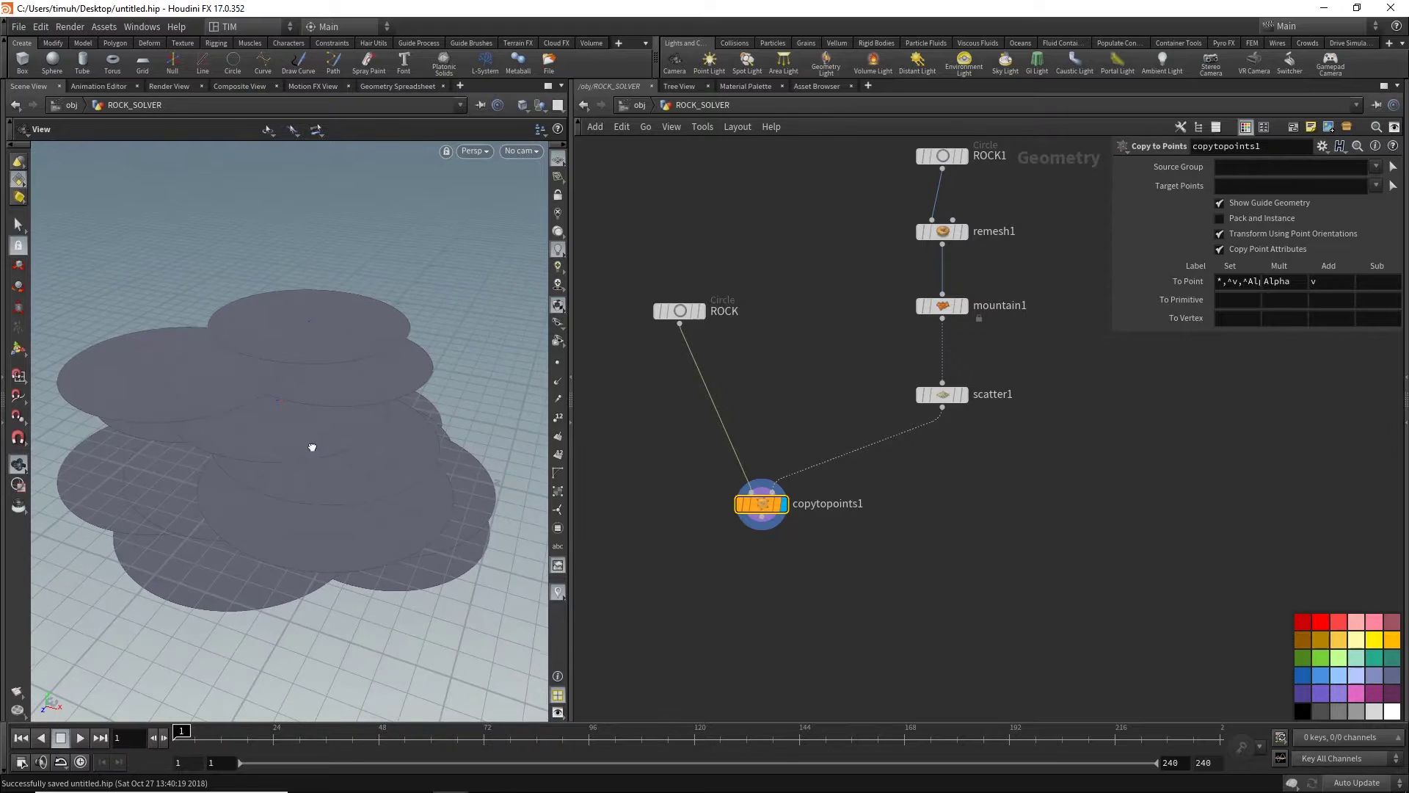
click(679, 311)
middle_drag(1186, 208, 858, 253)
- Add a For-Each Connected Piece block below copytopoints1, wired into connectivity1
middle_drag(817, 561, 856, 559)
key(Tab)
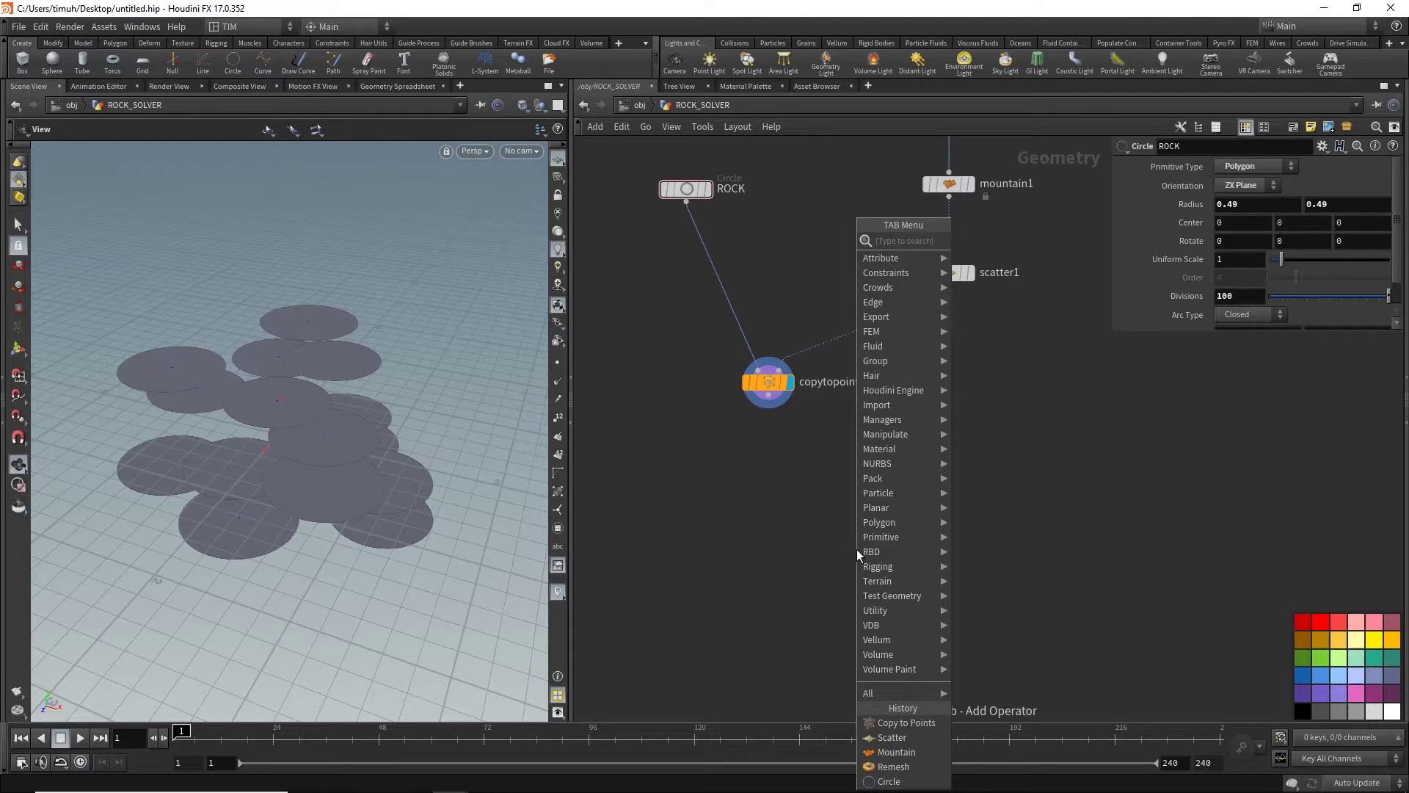
text(for)
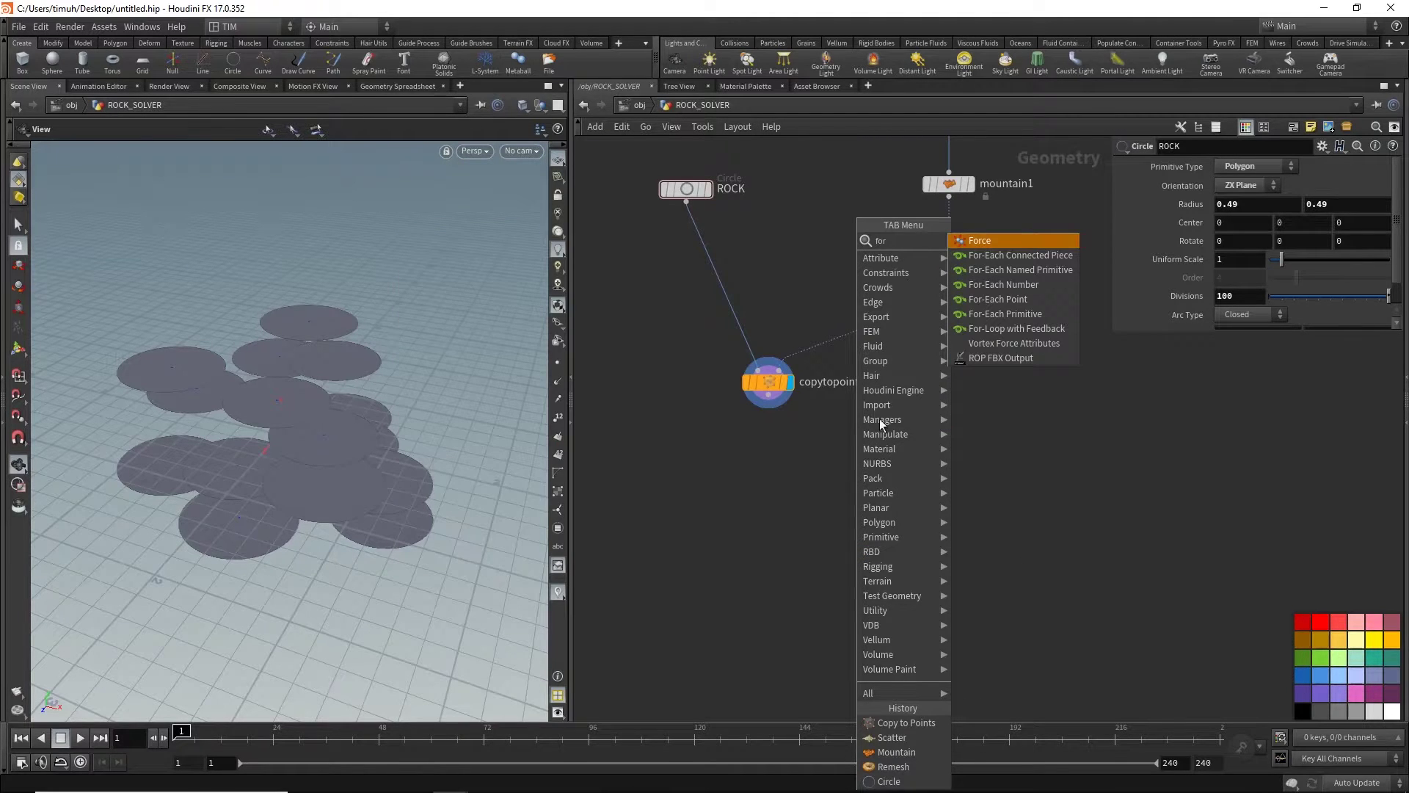
key(Down)
key(Return)
click(797, 473)
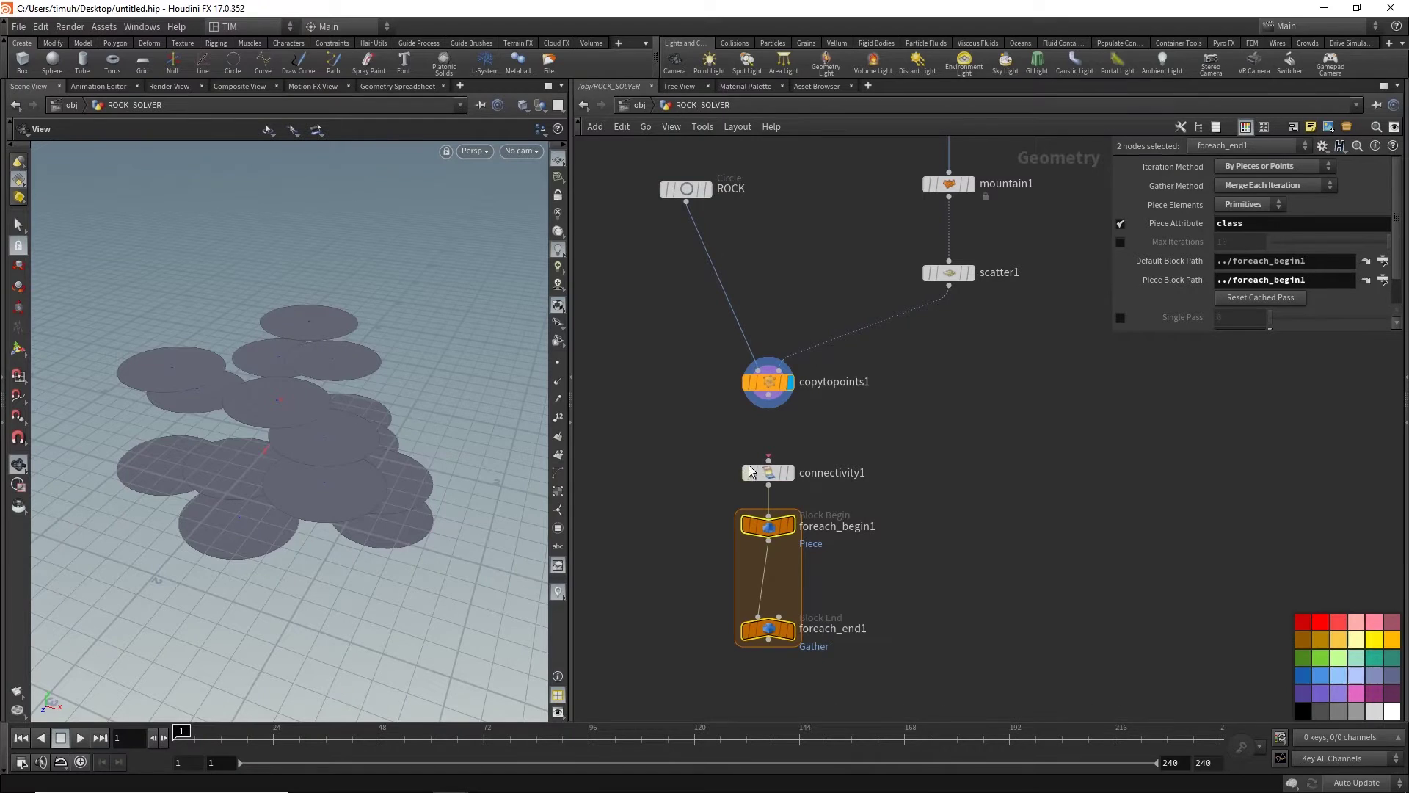
drag(768, 458, 768, 388)
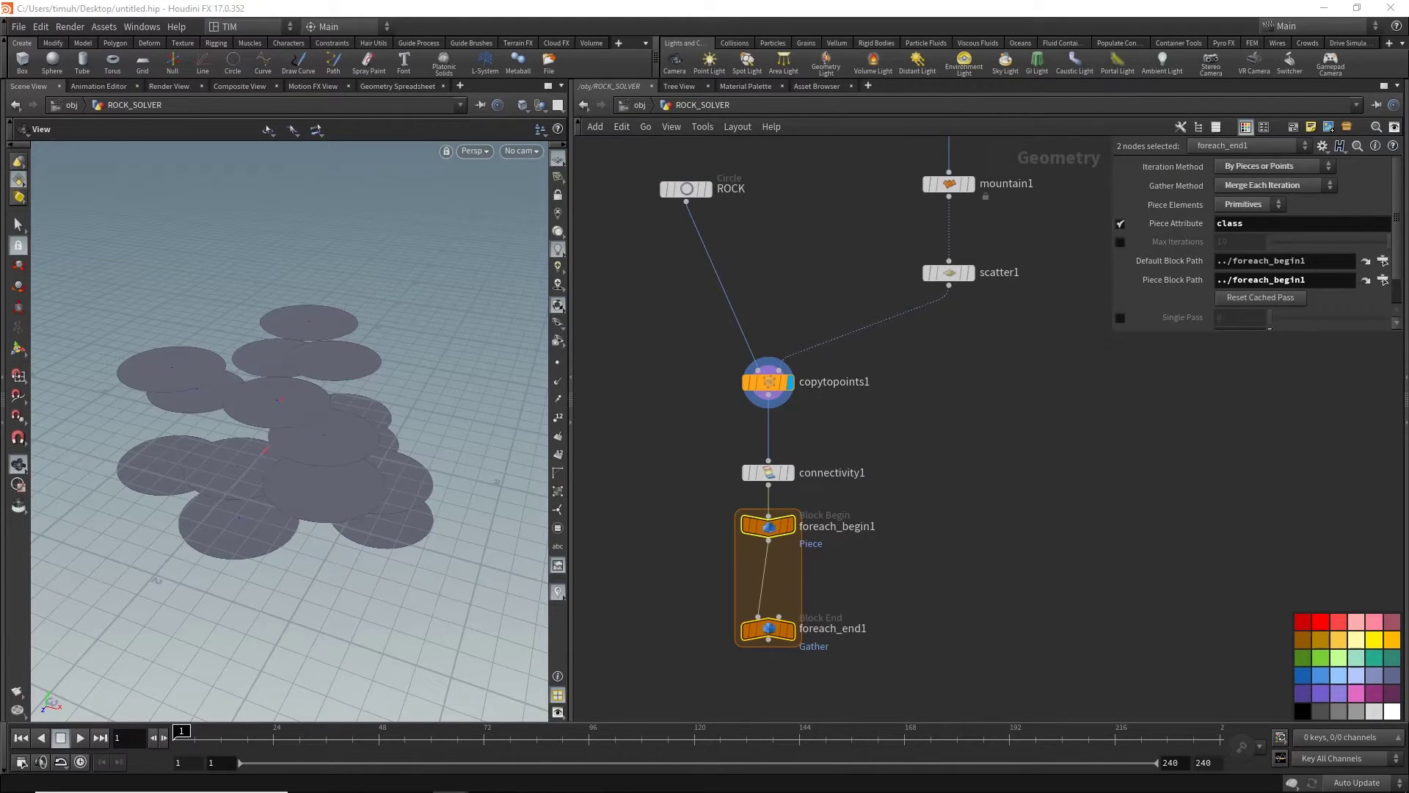
- Review the block begin and end settings and move foreach_end1 lower
click(767, 525)
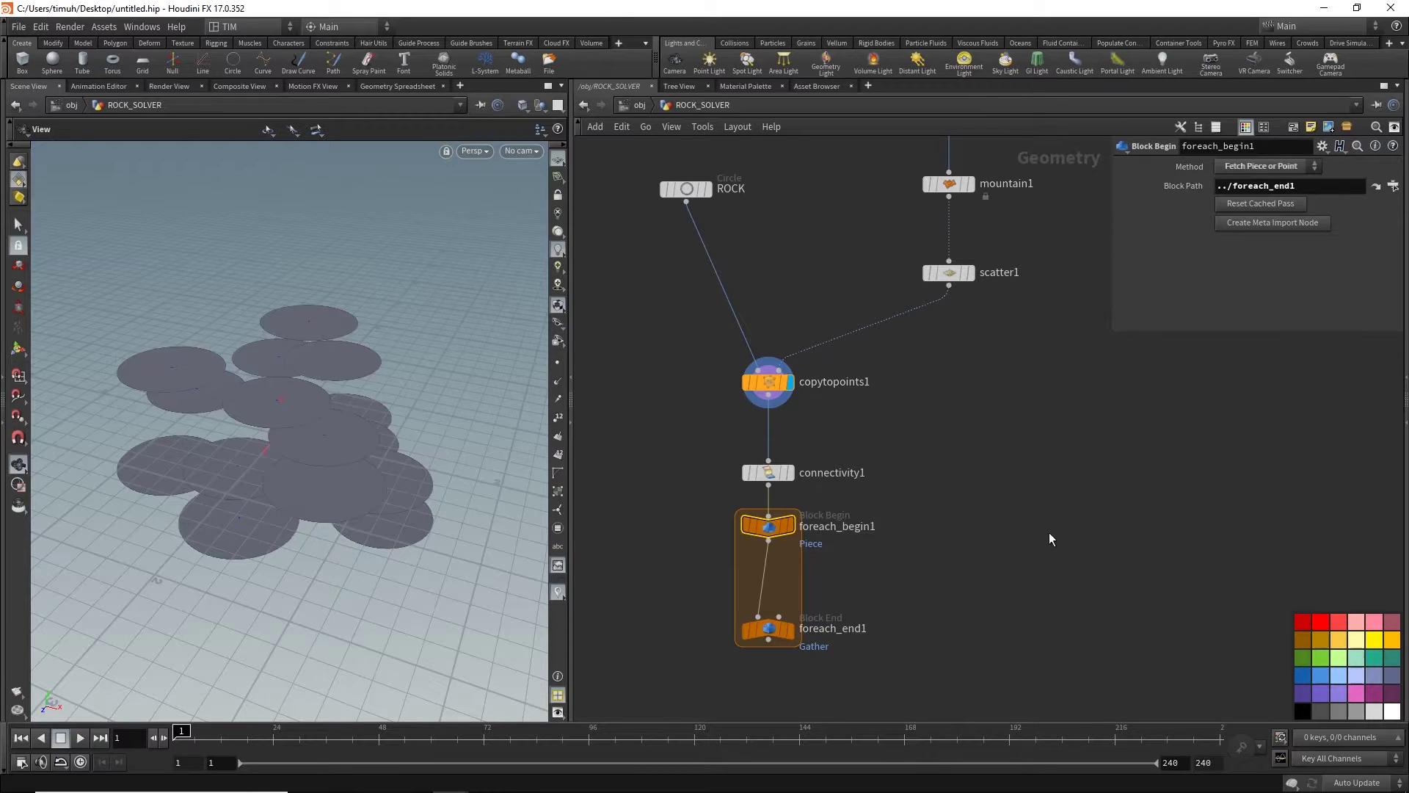
click(790, 625)
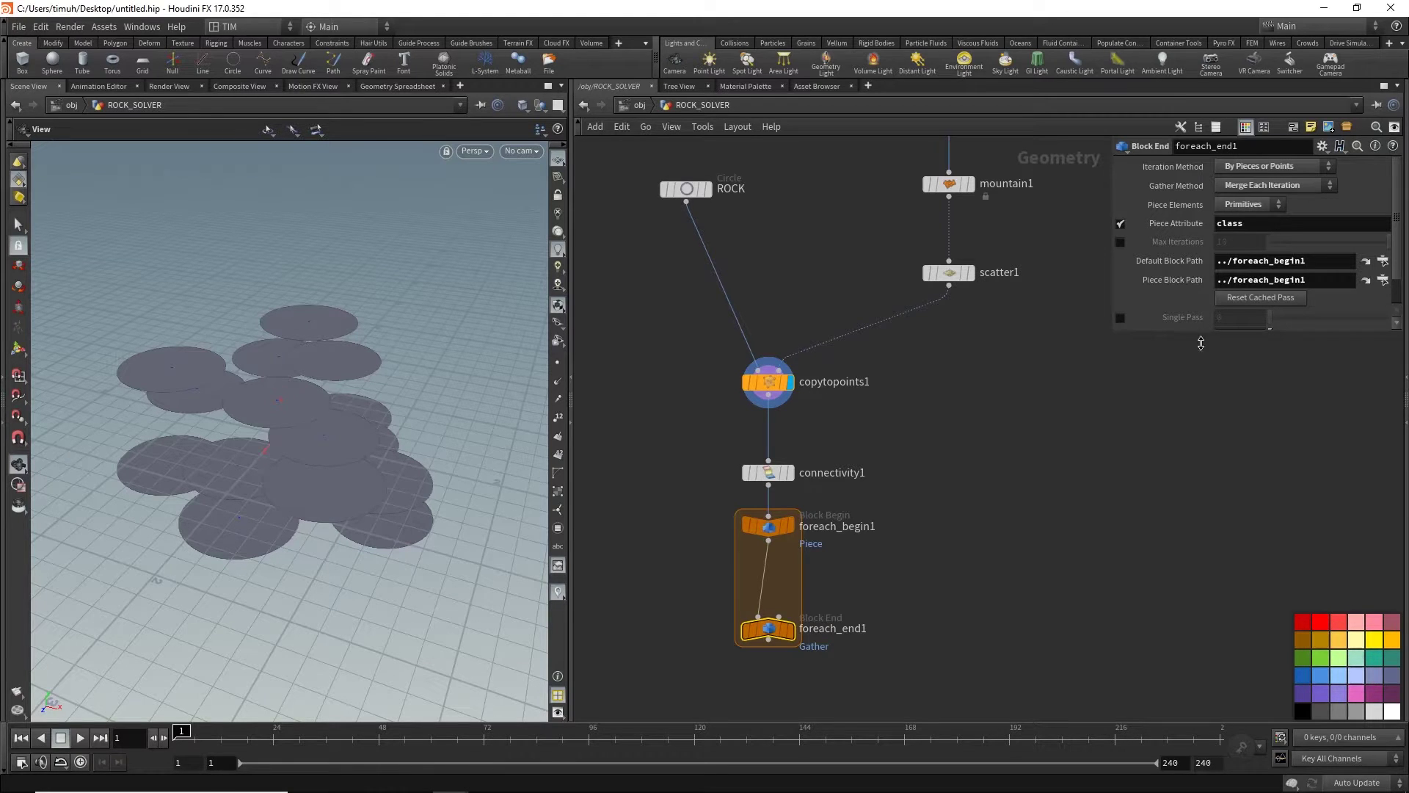
drag(1201, 343, 1200, 411)
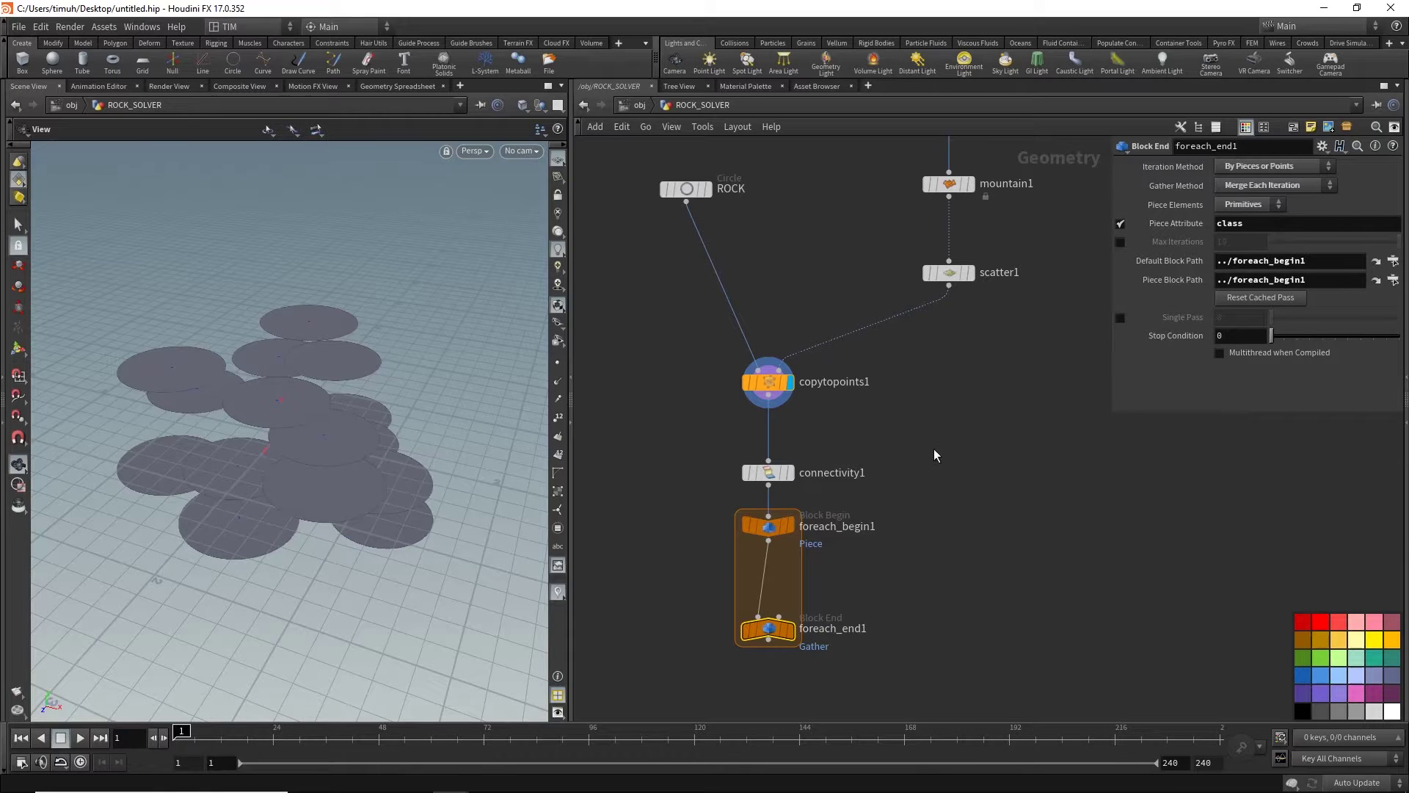
middle_drag(871, 625, 858, 587)
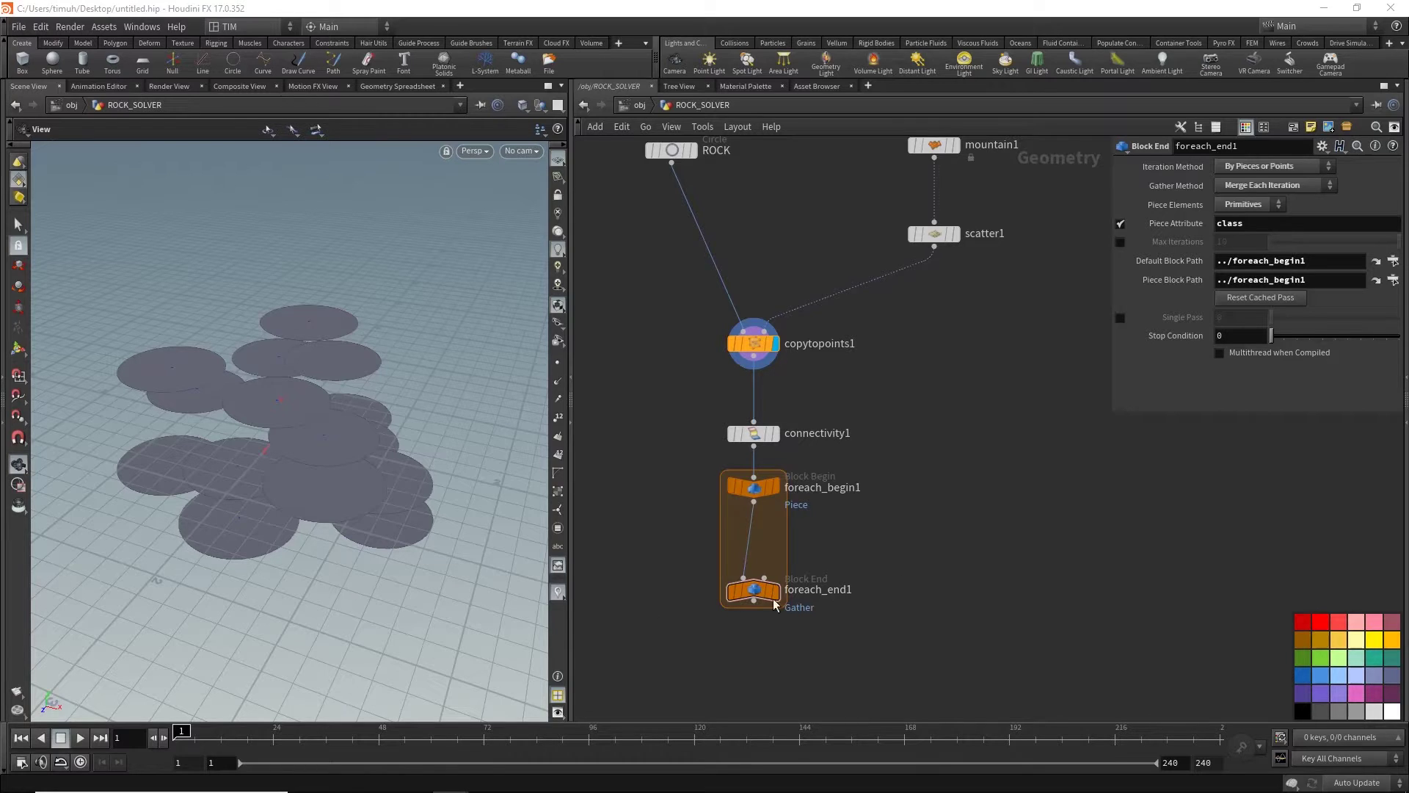
drag(753, 591, 753, 661)
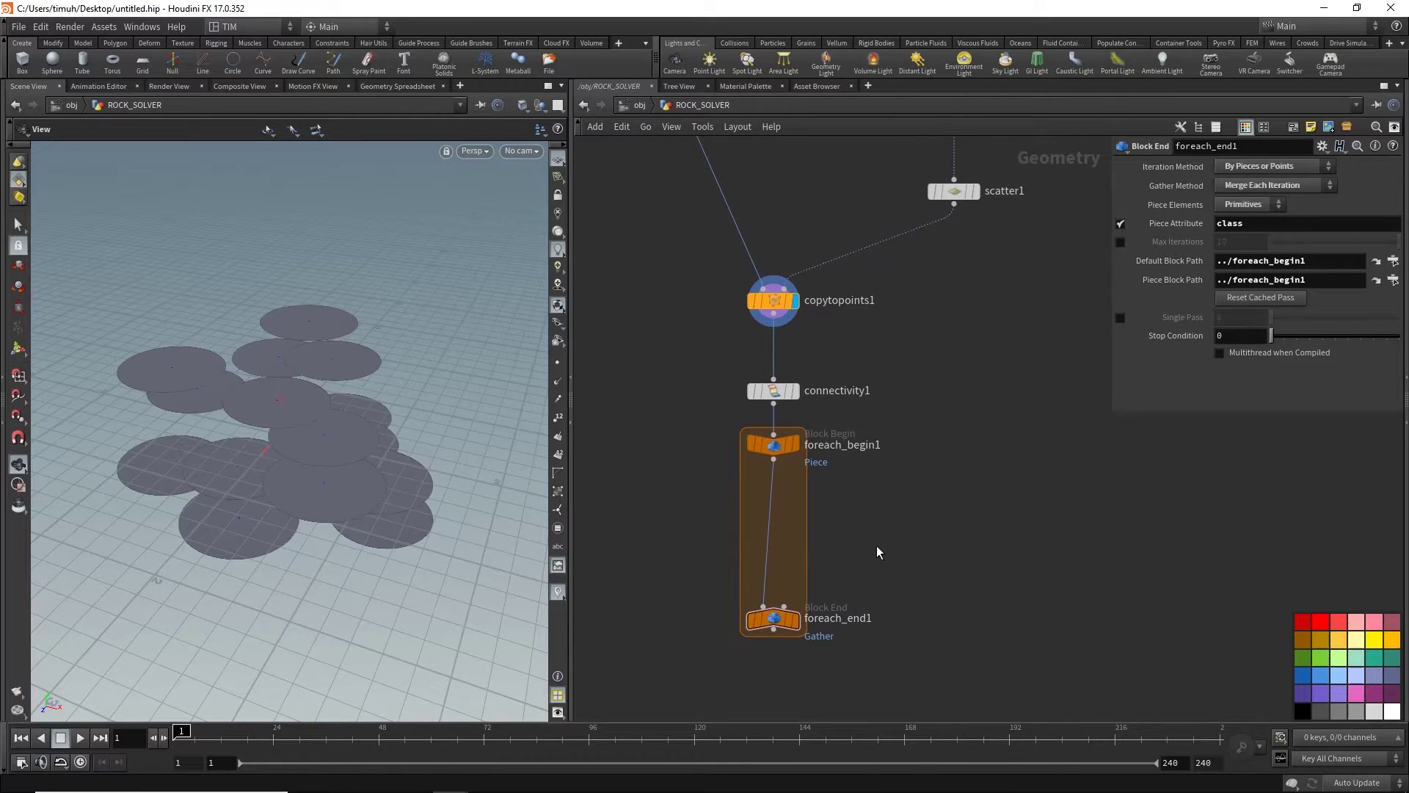
- Add a PolyFrame node inside the for-each block
key(Tab)
text(po)
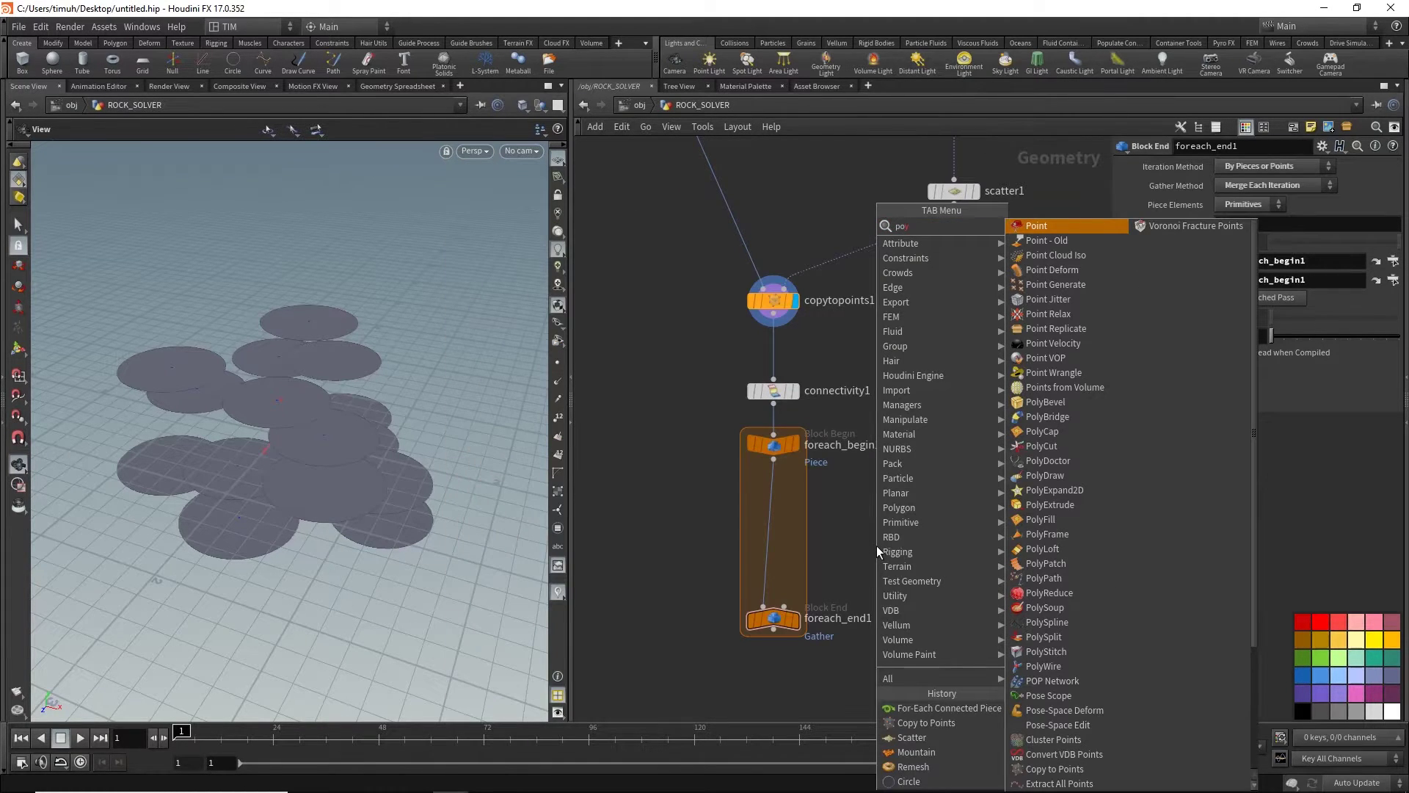
text(ly)
key(BackSpace)
key(BackSpace)
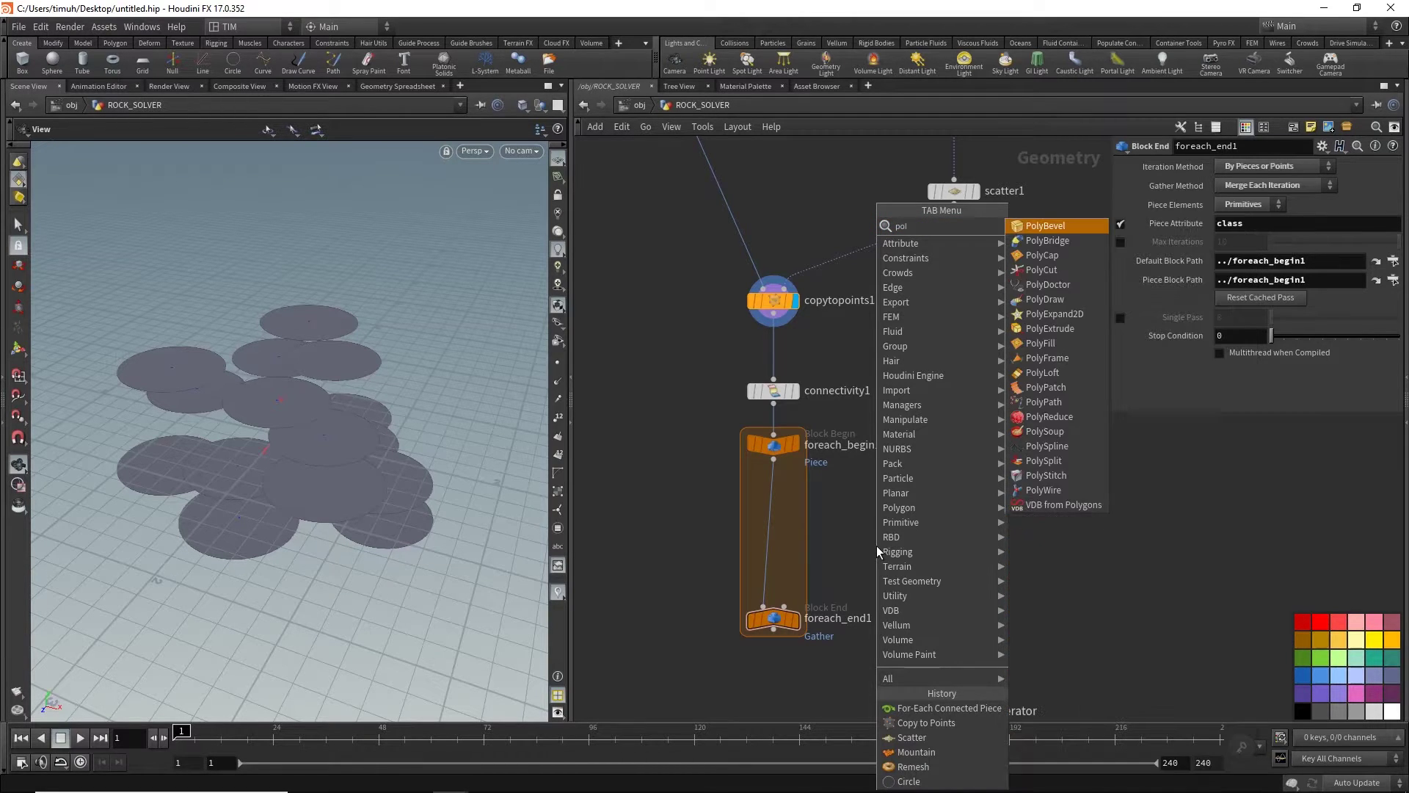
text(lyex)
key(Return)
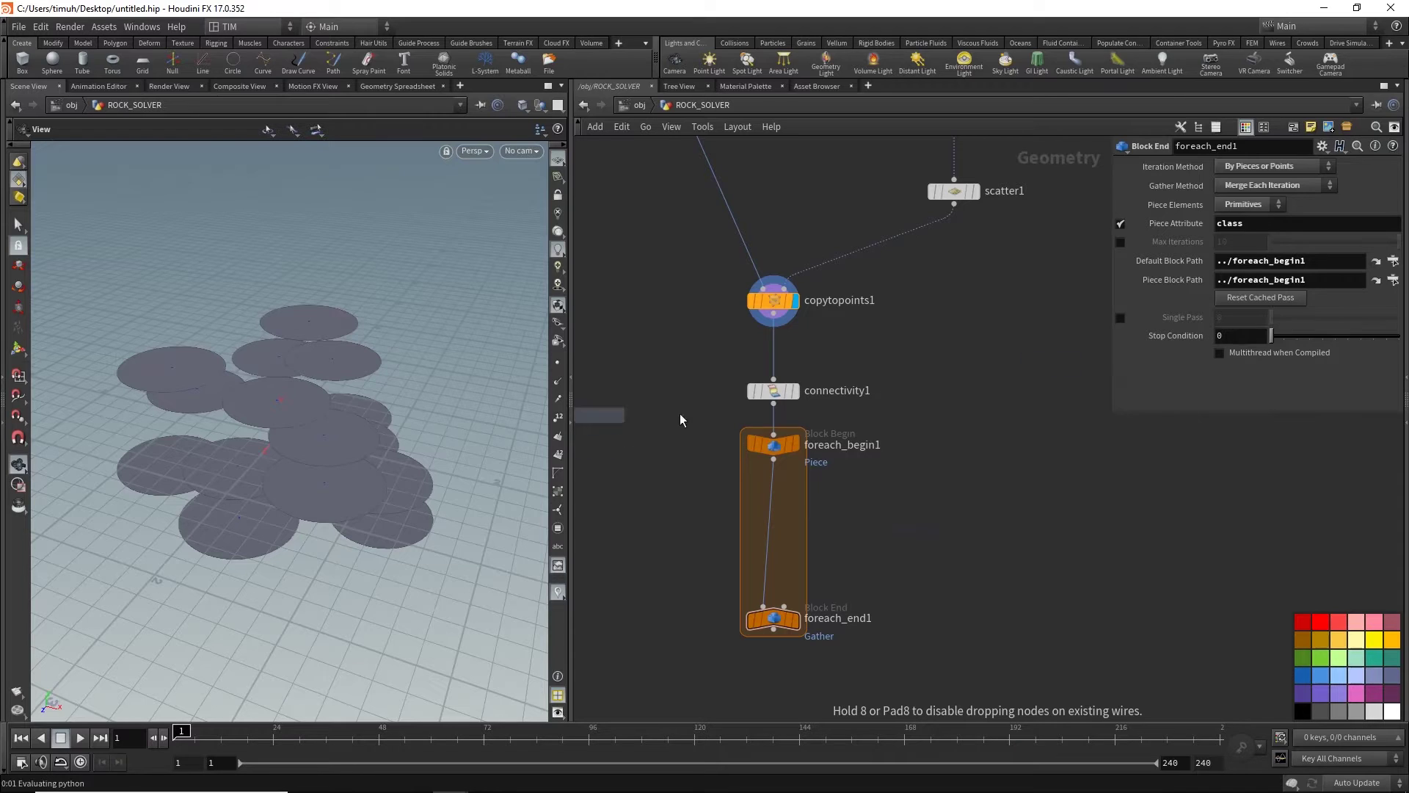
click(772, 497)
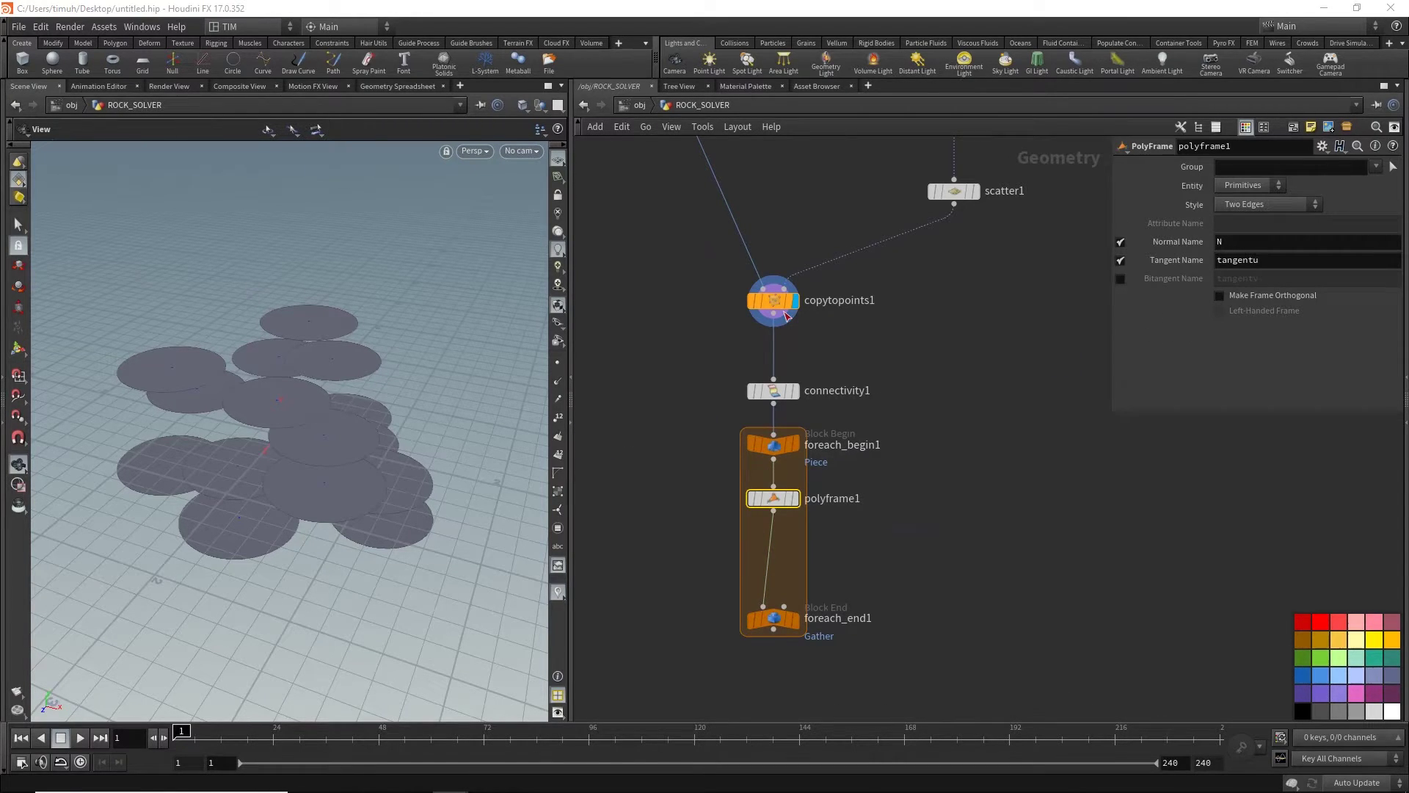
- Set PolyFrame to Primitive Centroid, Normal off, tangent written to N; lower foreach_end1
click(1251, 207)
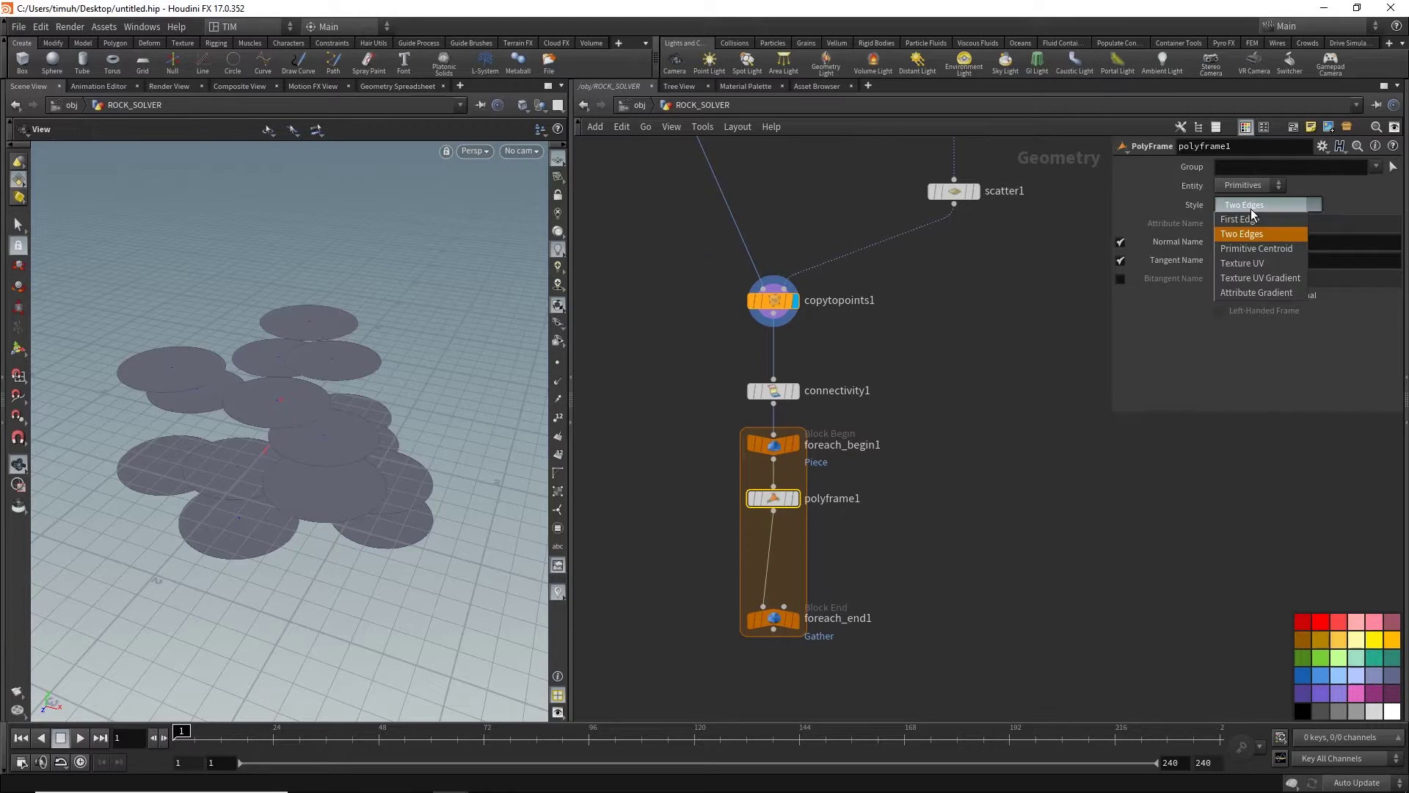
click(1265, 248)
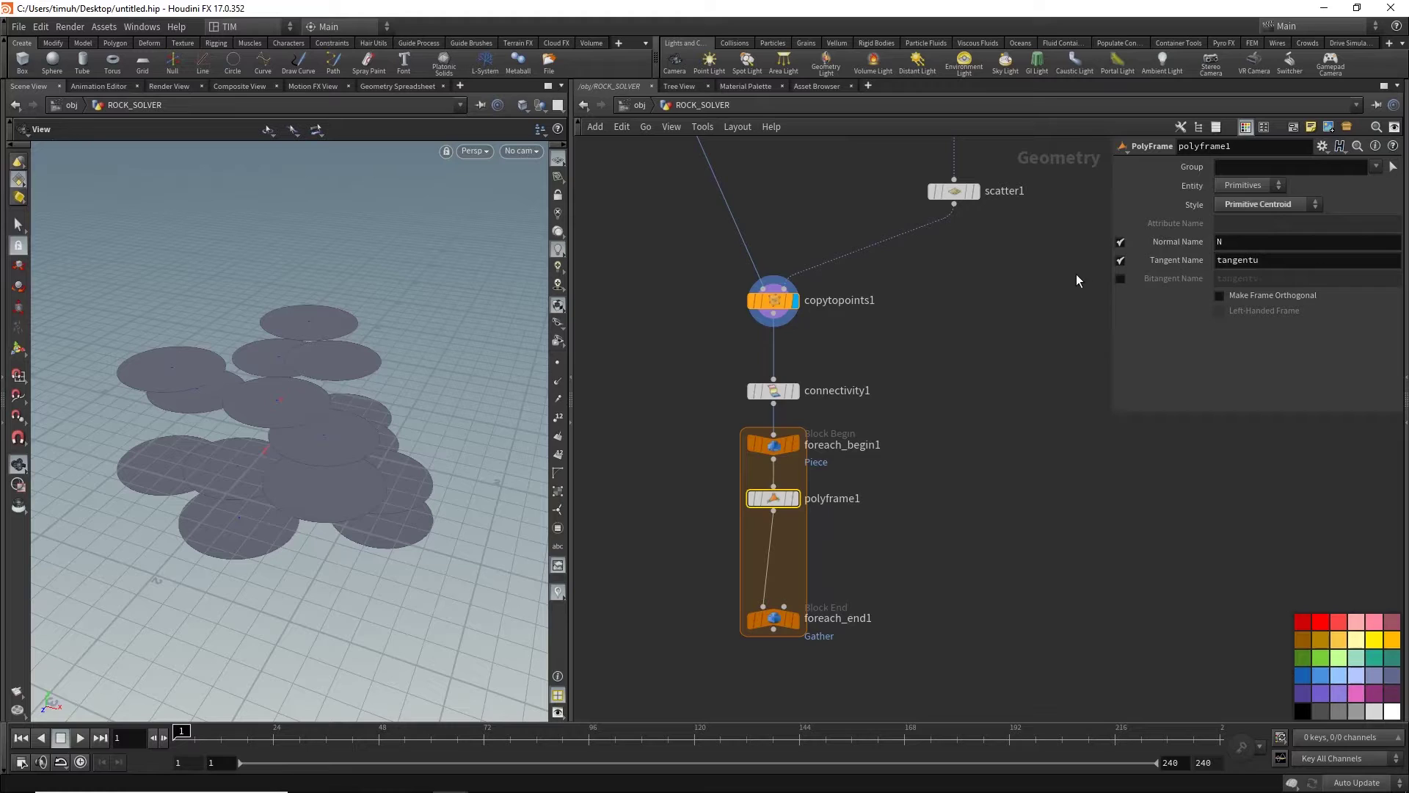
click(1119, 260)
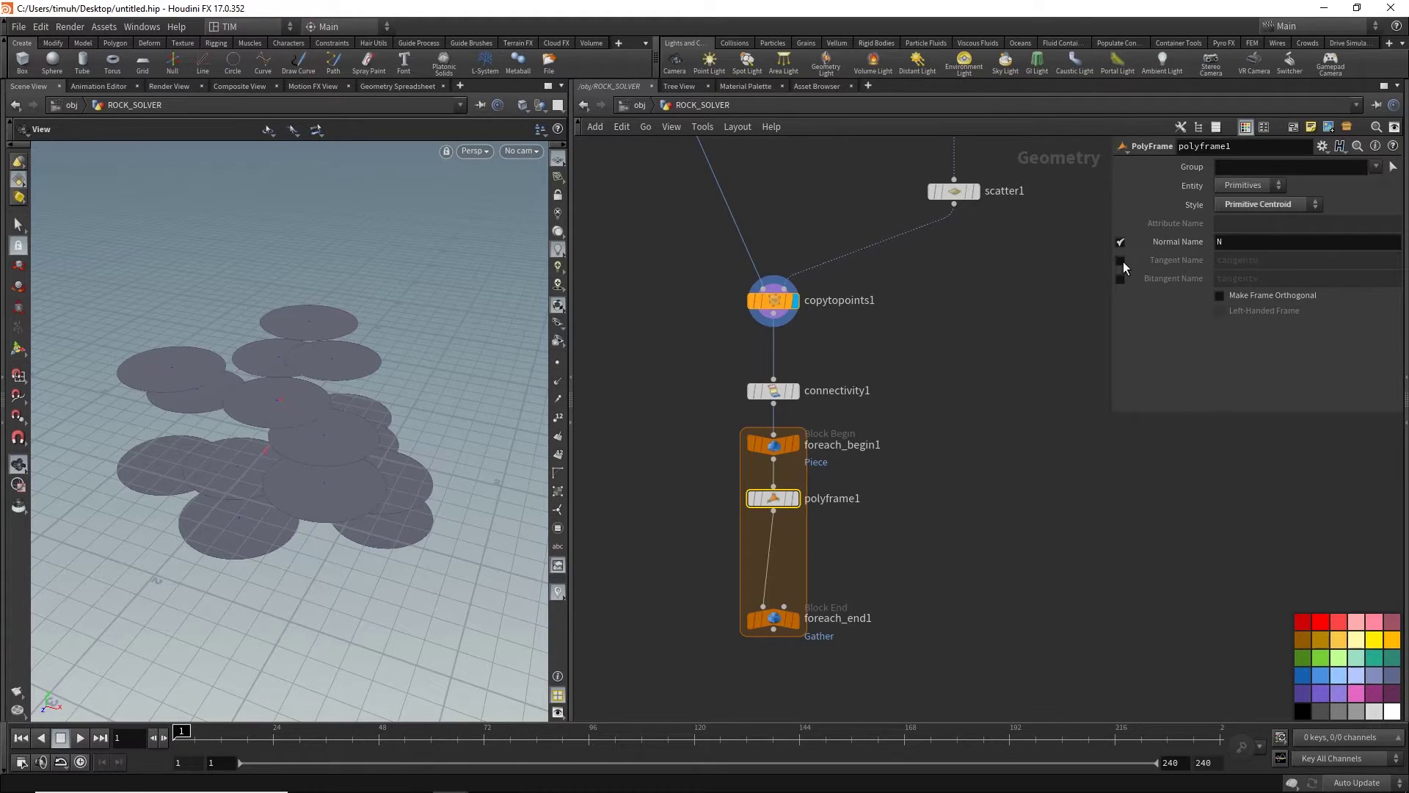
click(1120, 261)
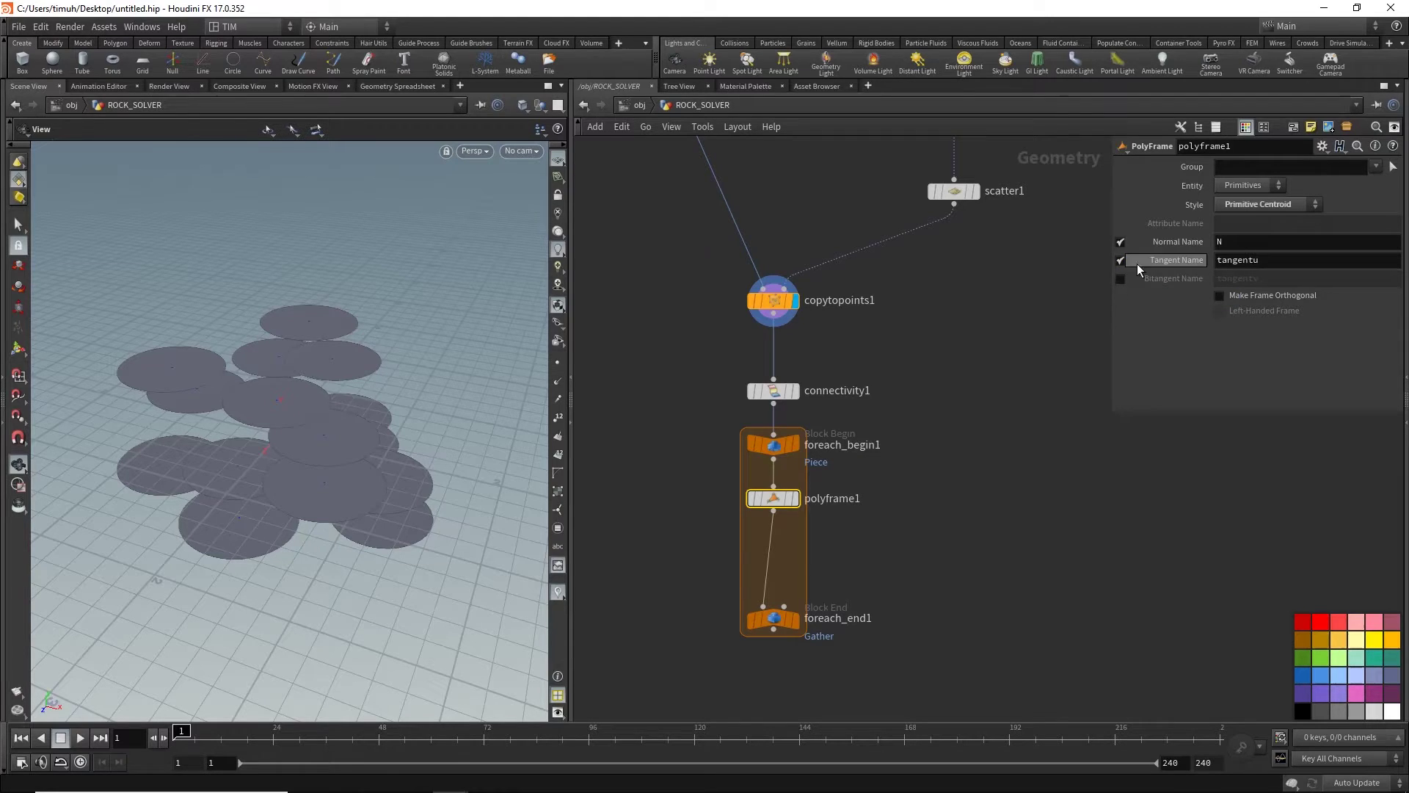
click(1120, 240)
double_click(1345, 258)
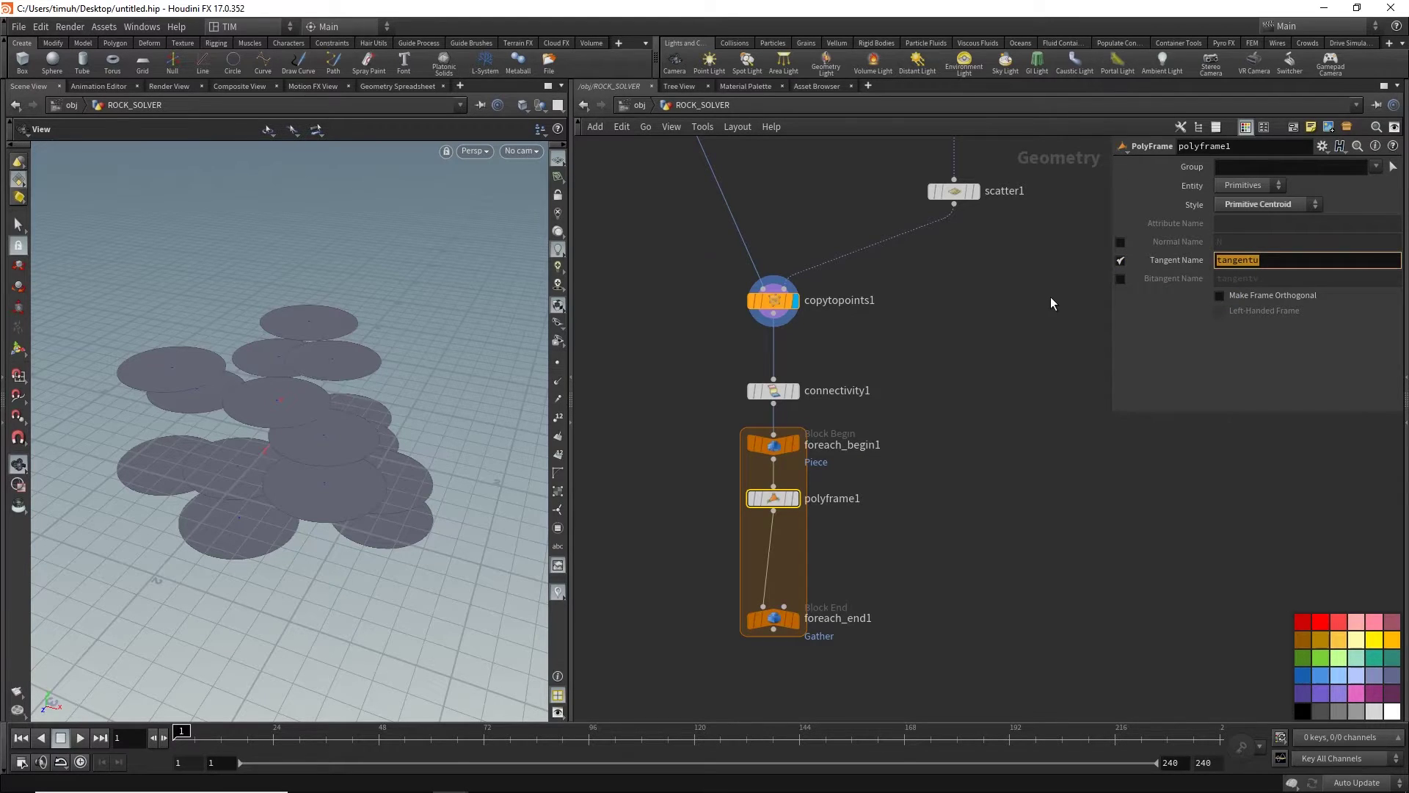
text(N)
key(Return)
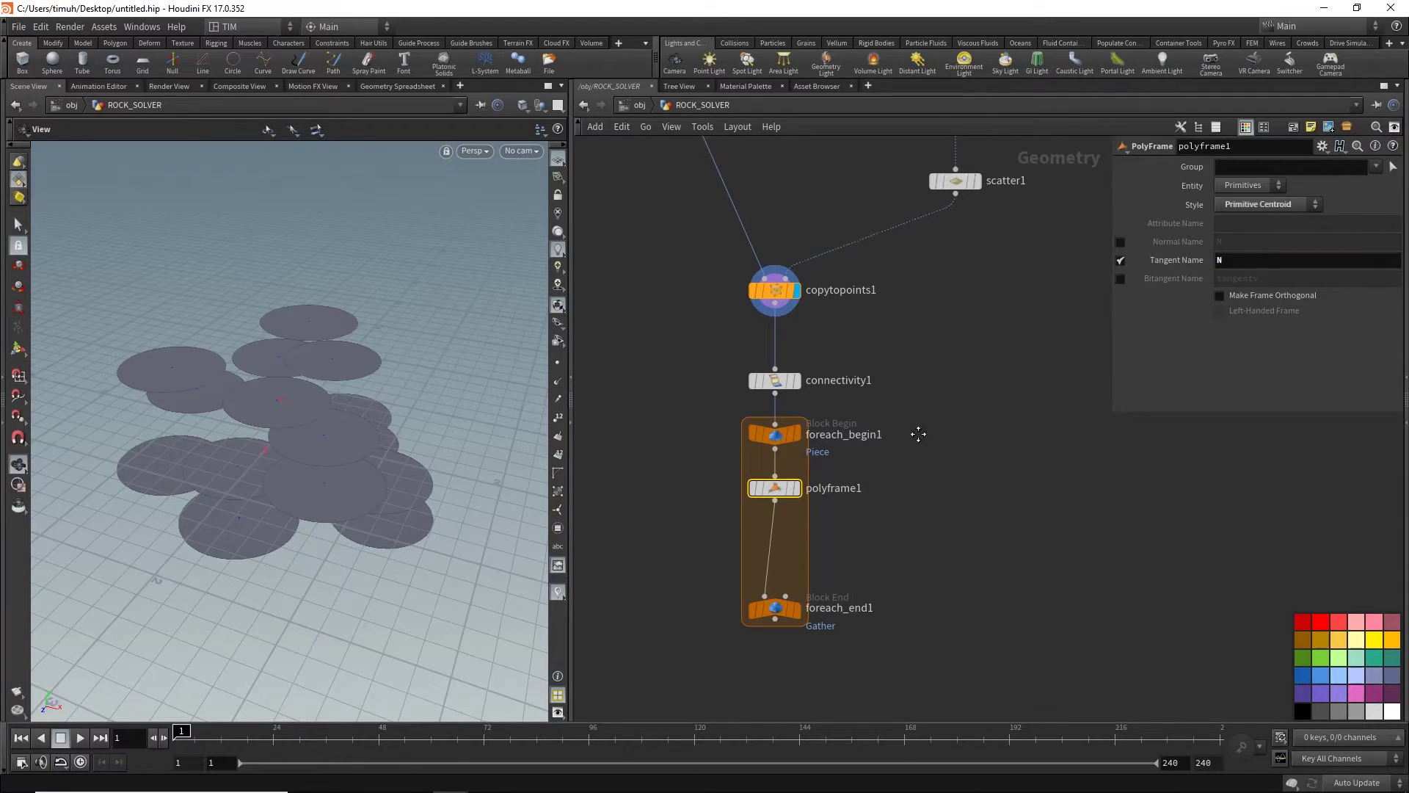
scroll(921, 437, down, 3)
click(762, 514)
drag(762, 515, 762, 618)
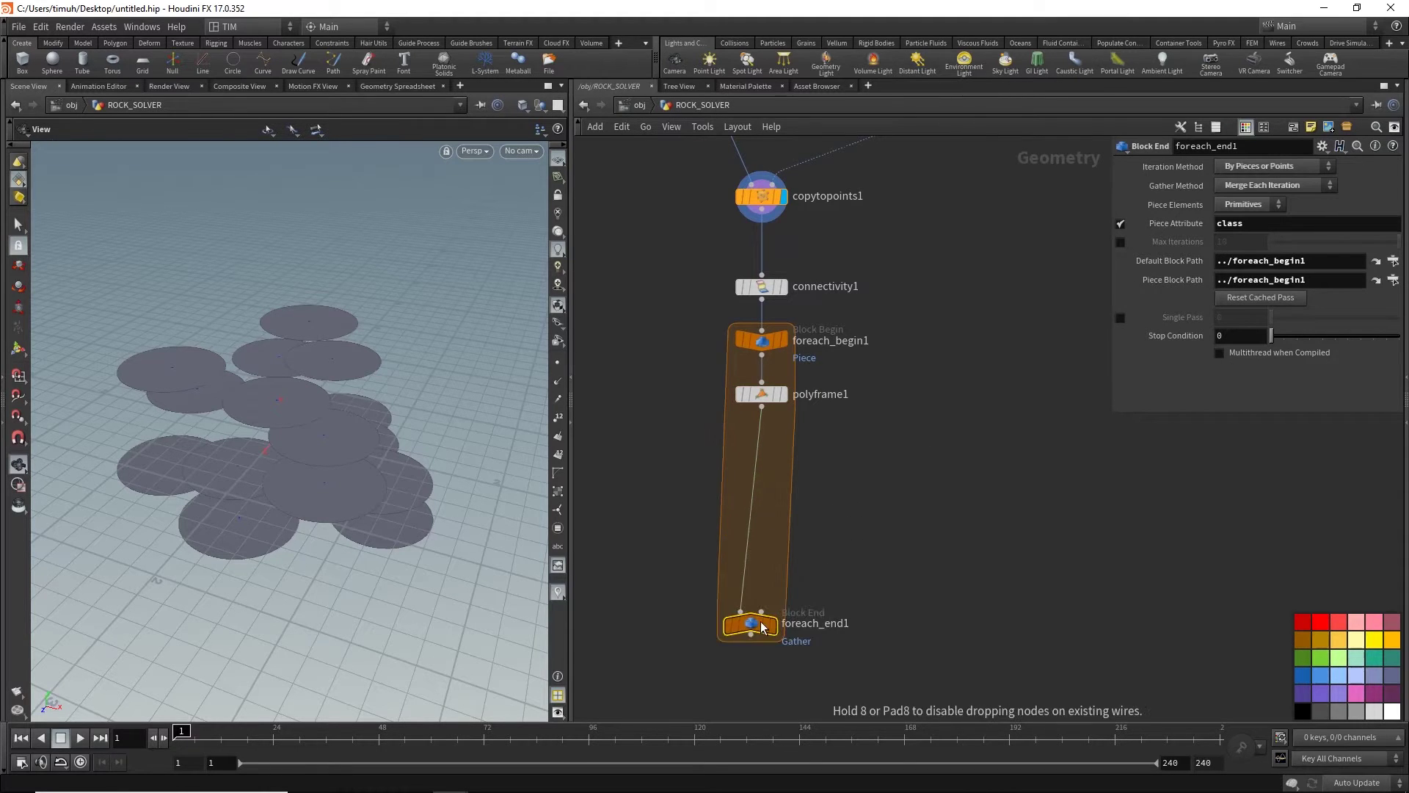
- Insert a displayed Mountain node between polyframe1 and foreach_end1
key(Tab)
text(normal)
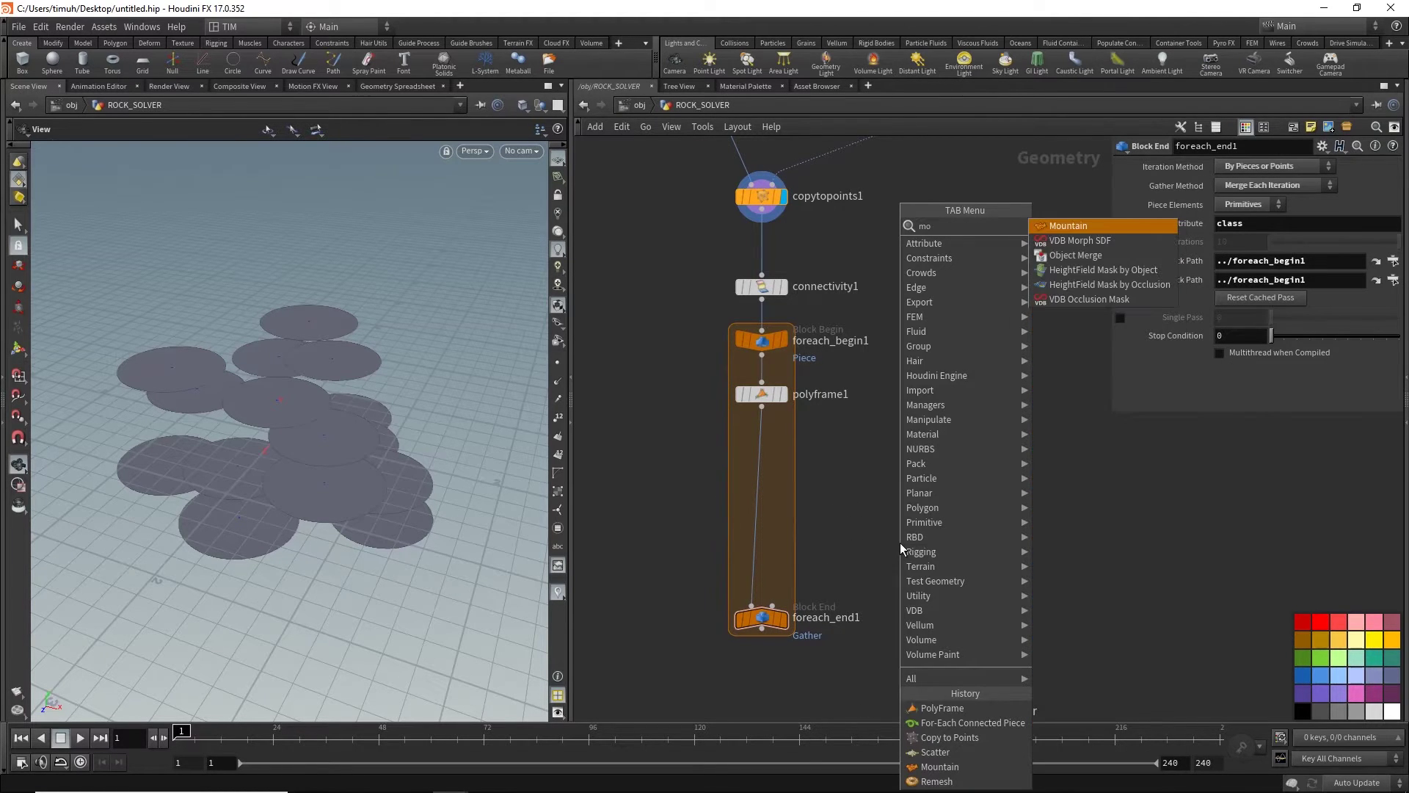
key(Return)
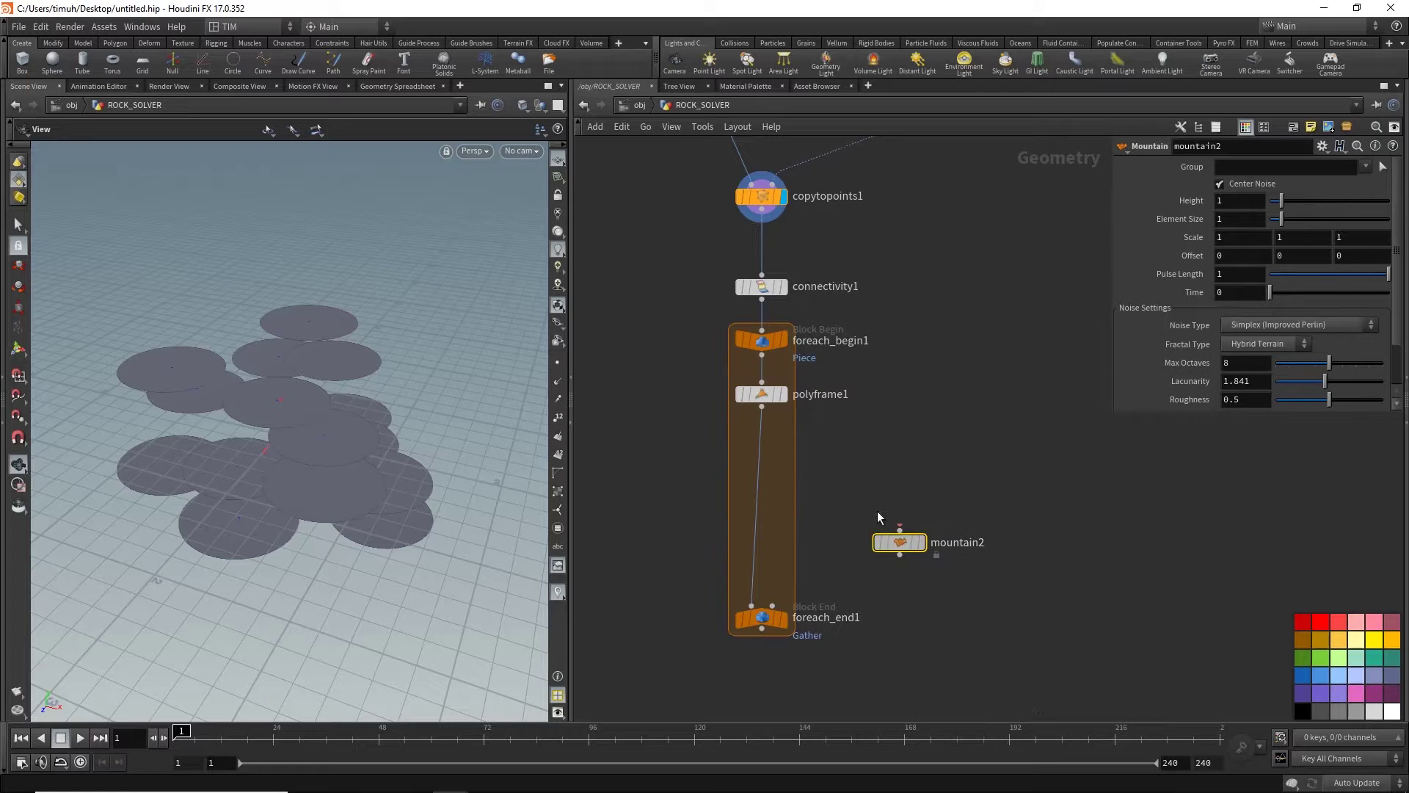
click(768, 461)
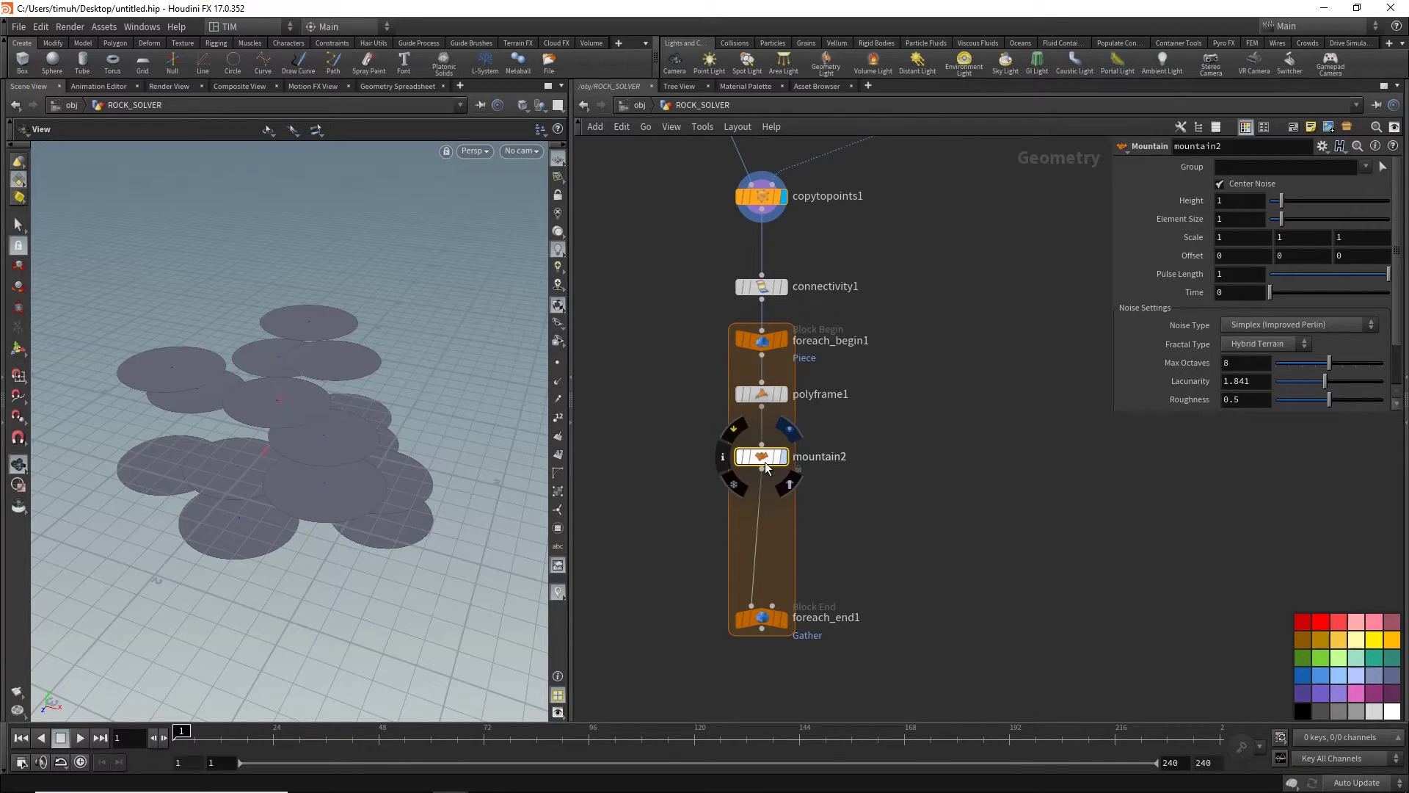
click(782, 456)
scroll(352, 418, up, 3)
scroll(315, 450, up, 3)
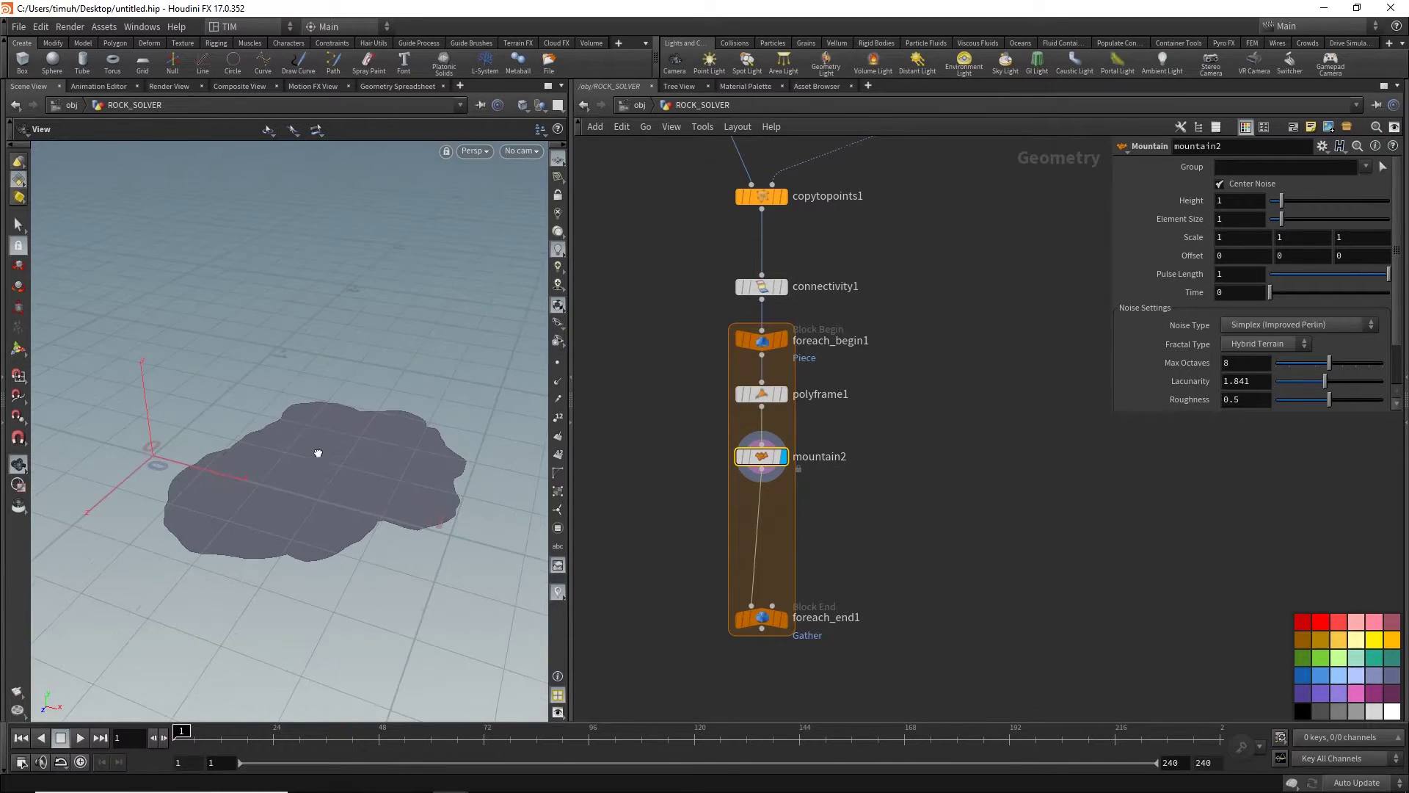
scroll(340, 506, up, 3)
drag(334, 507, 327, 520)
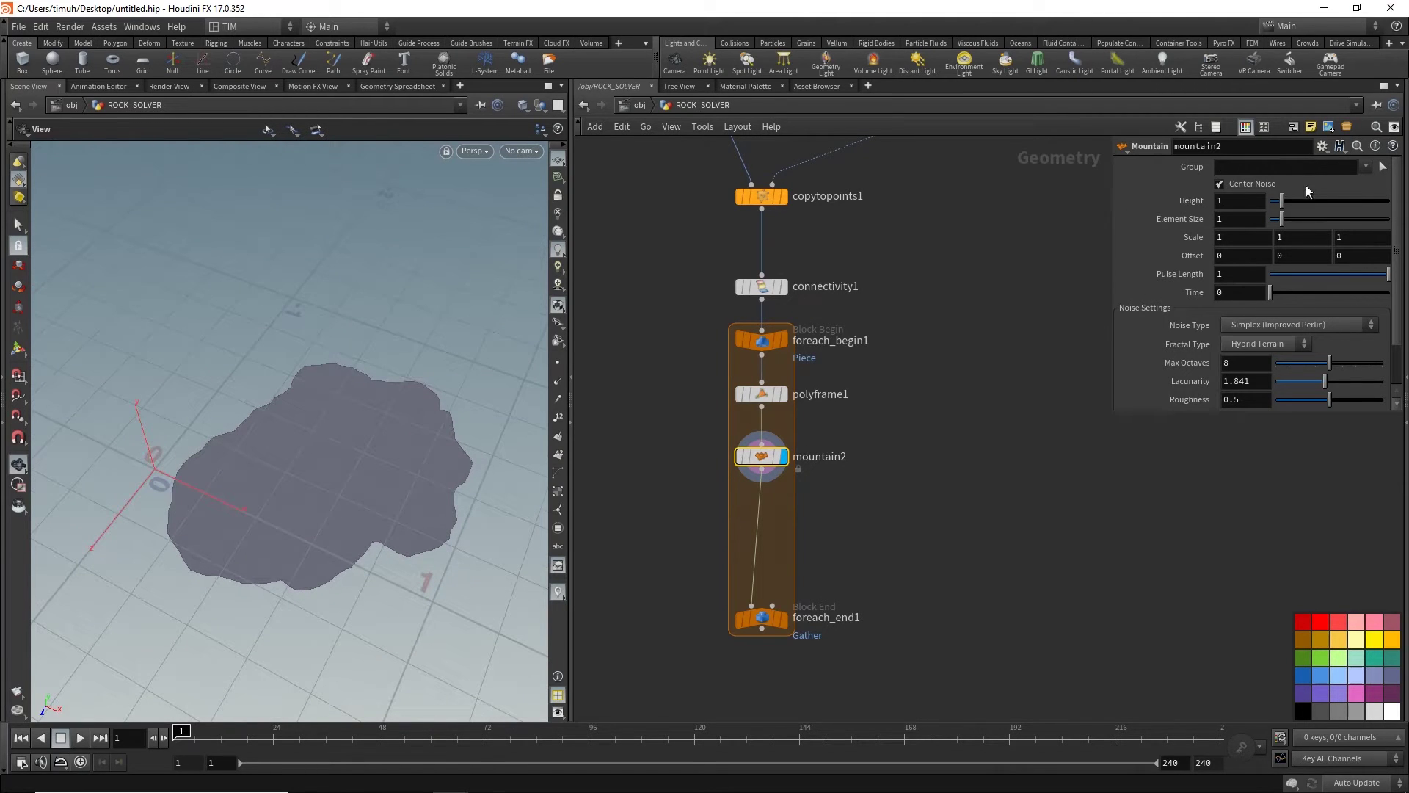
- Set the Mountain height to 0.49, element size 1.2 and offset 4.43
drag(1281, 200, 1277, 224)
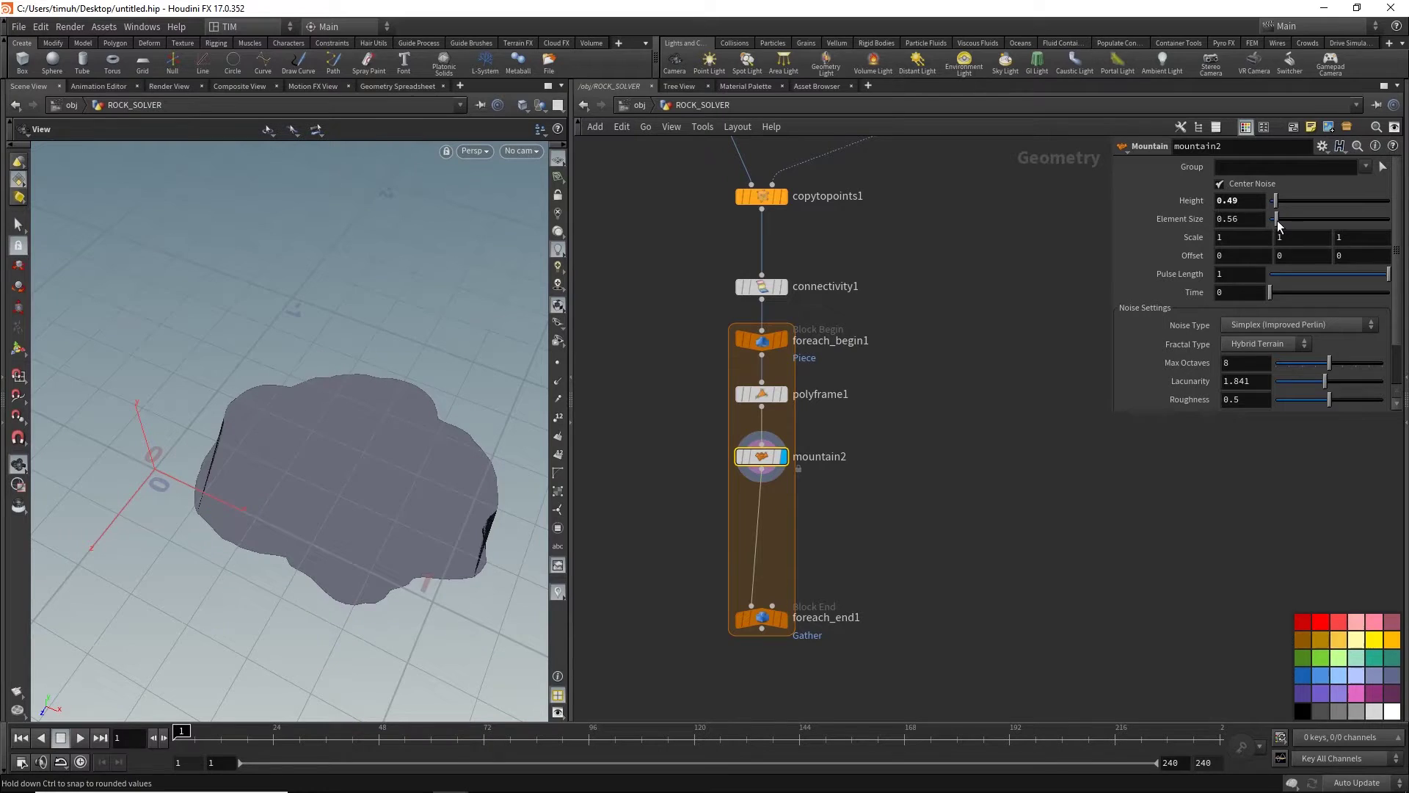
drag(1277, 223, 1282, 226)
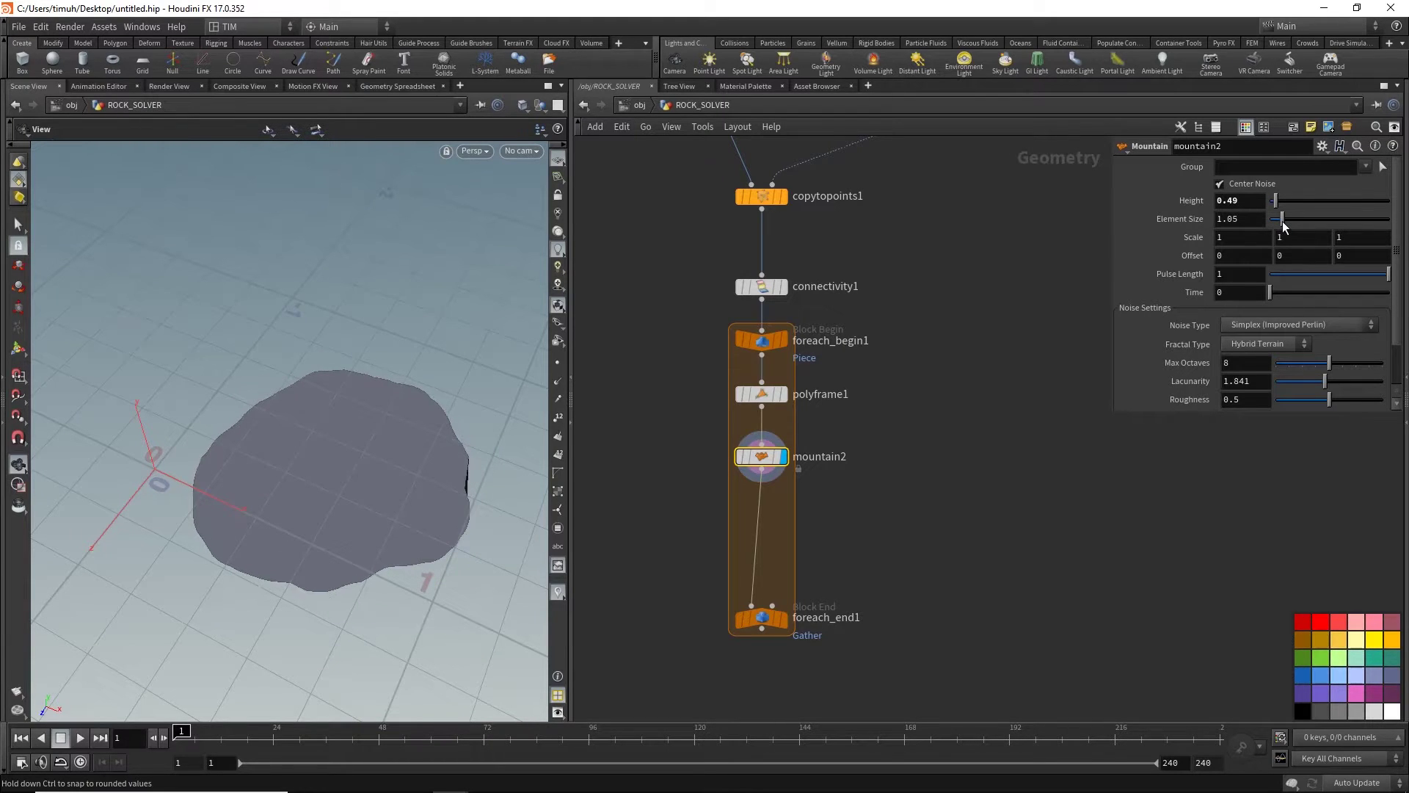
click(1233, 218)
text(1.)
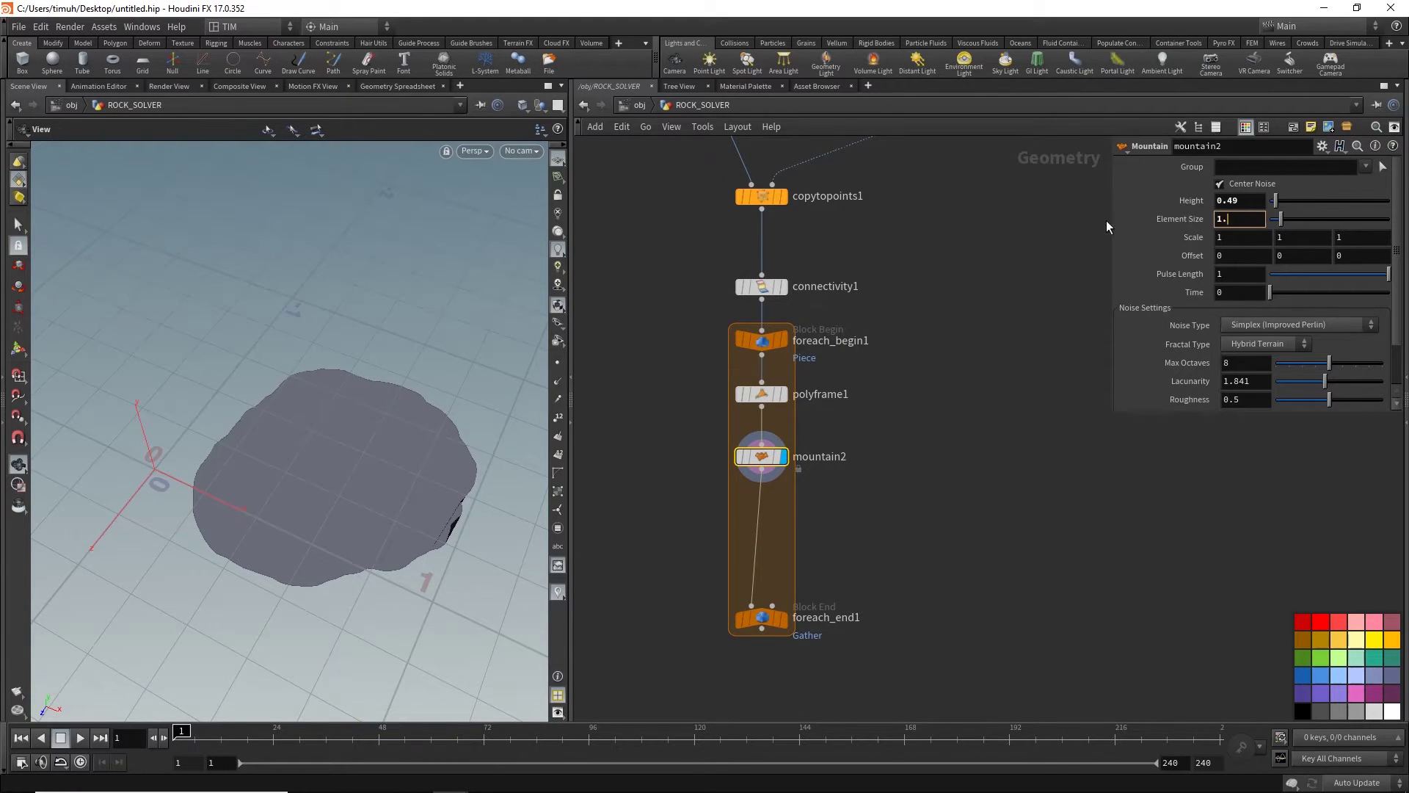
text(2)
key(Return)
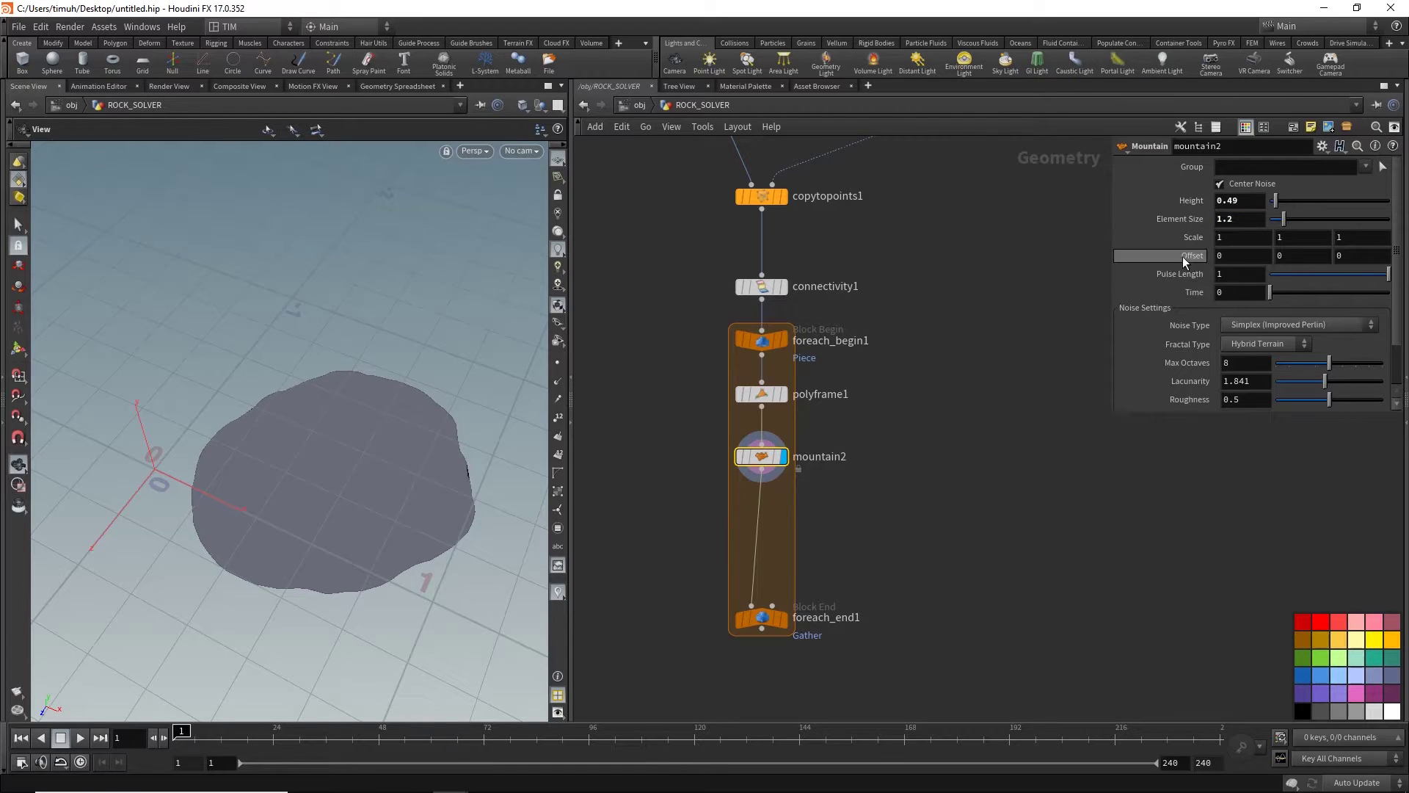
mouse_move(1183, 257)
middle_down()
mouse_move(1183, 281)
mouse_move(1014, 168)
mouse_move(872, 347)
middle_up()
mouse_move(342, 425)
mouse_down()
mouse_move(340, 491)
mouse_move(326, 312)
mouse_move(335, 441)
mouse_move(309, 447)
mouse_move(331, 418)
mouse_up()
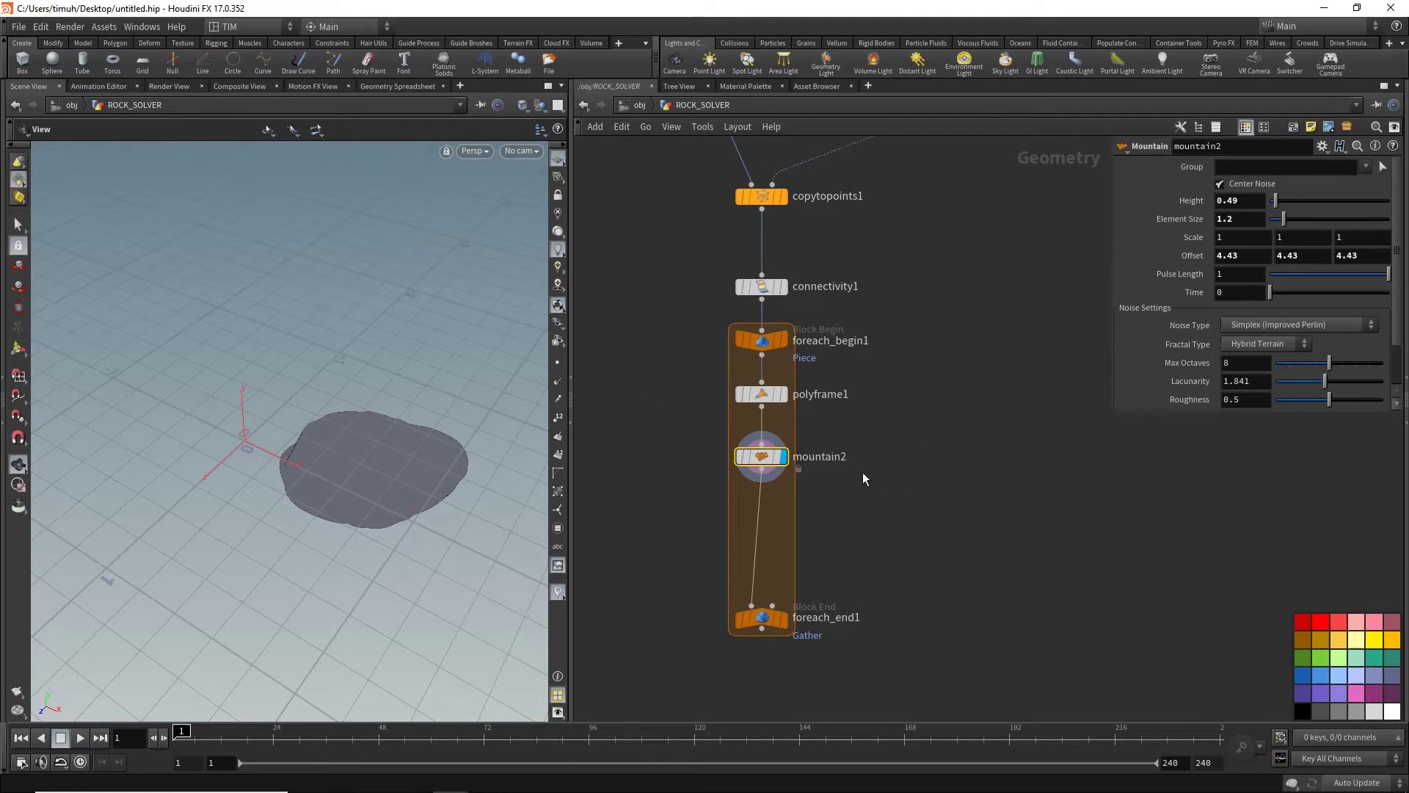
key(Tab)
text(ex)
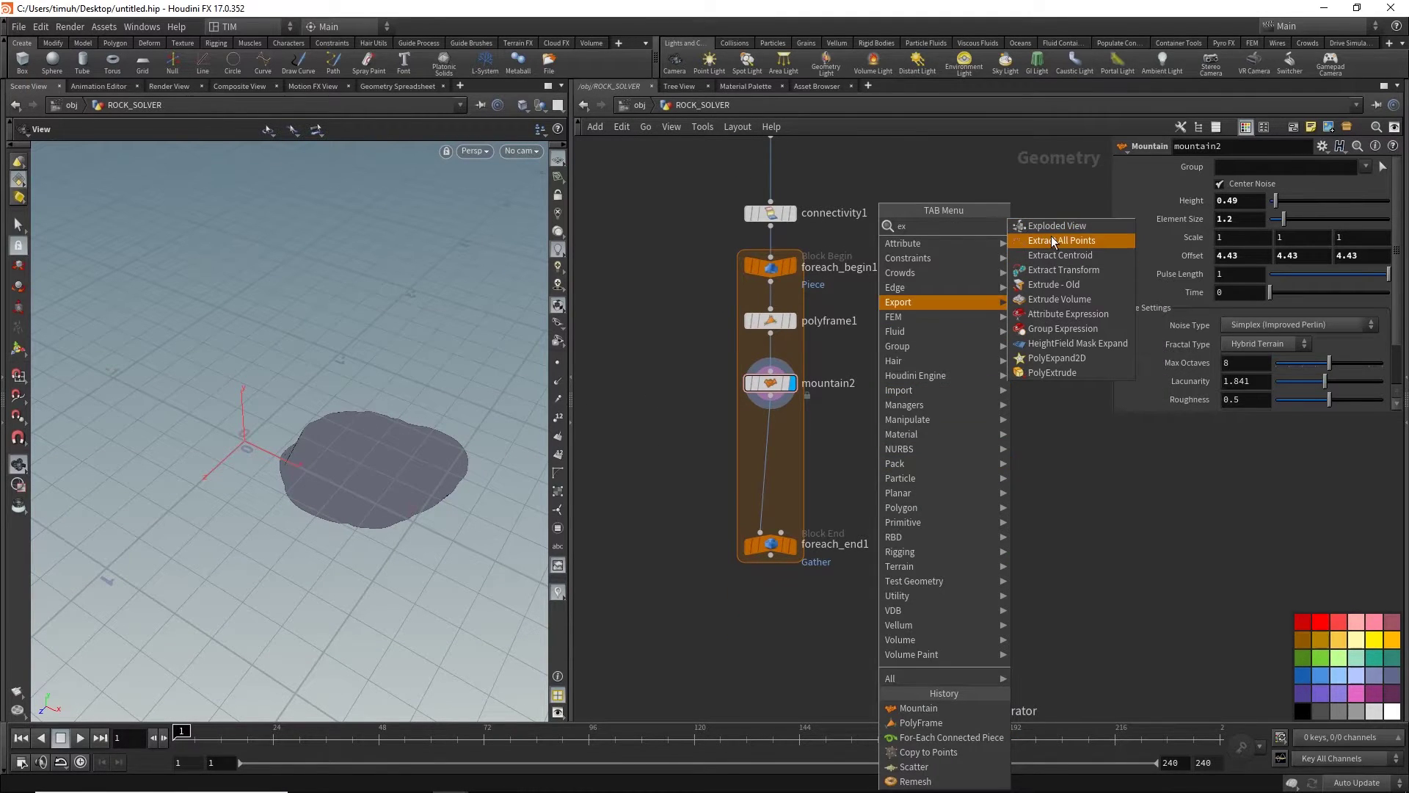
- Add a displayed PolyExtrude below mountain2 and extrude the pieces 4.1 units
click(1052, 373)
click(771, 434)
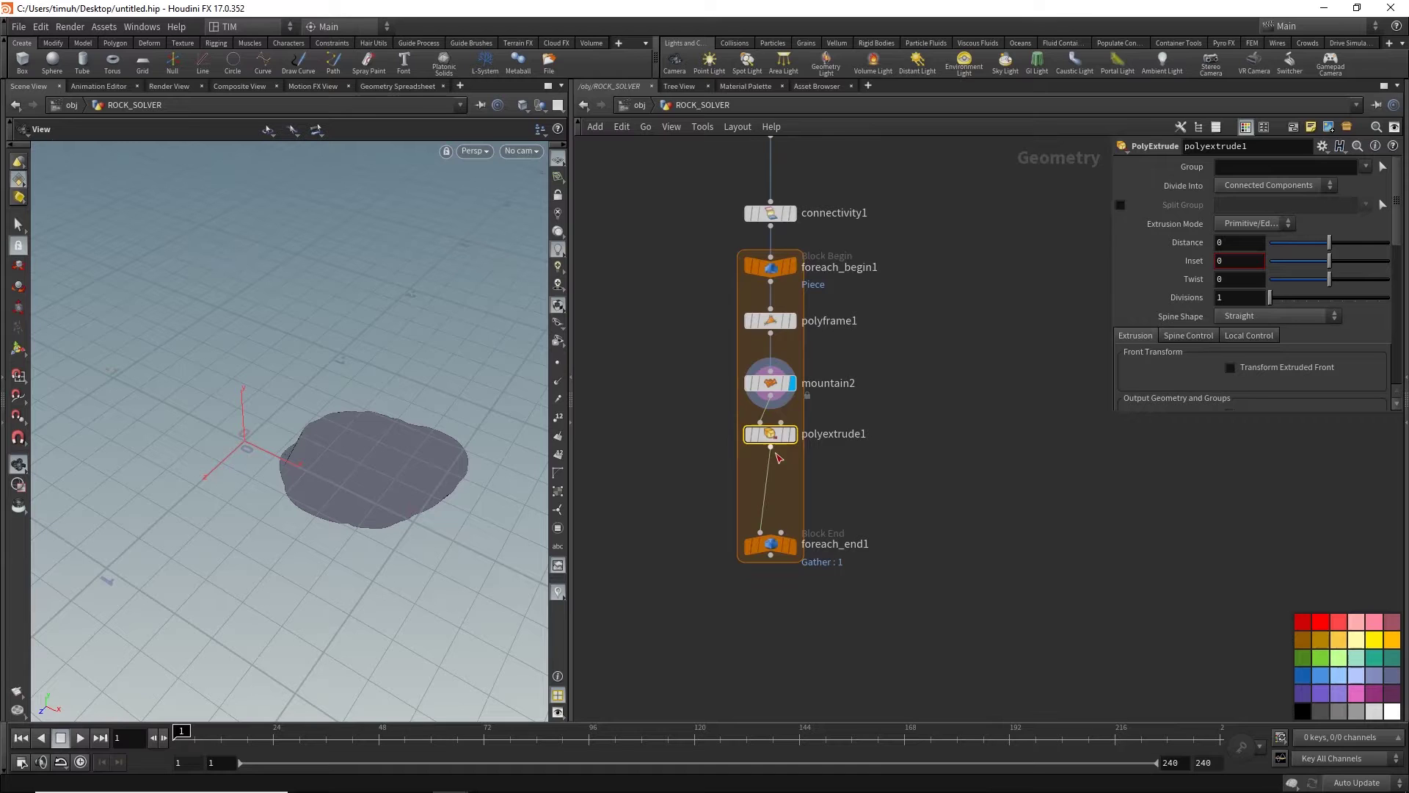
click(790, 433)
drag(246, 409, 316, 478)
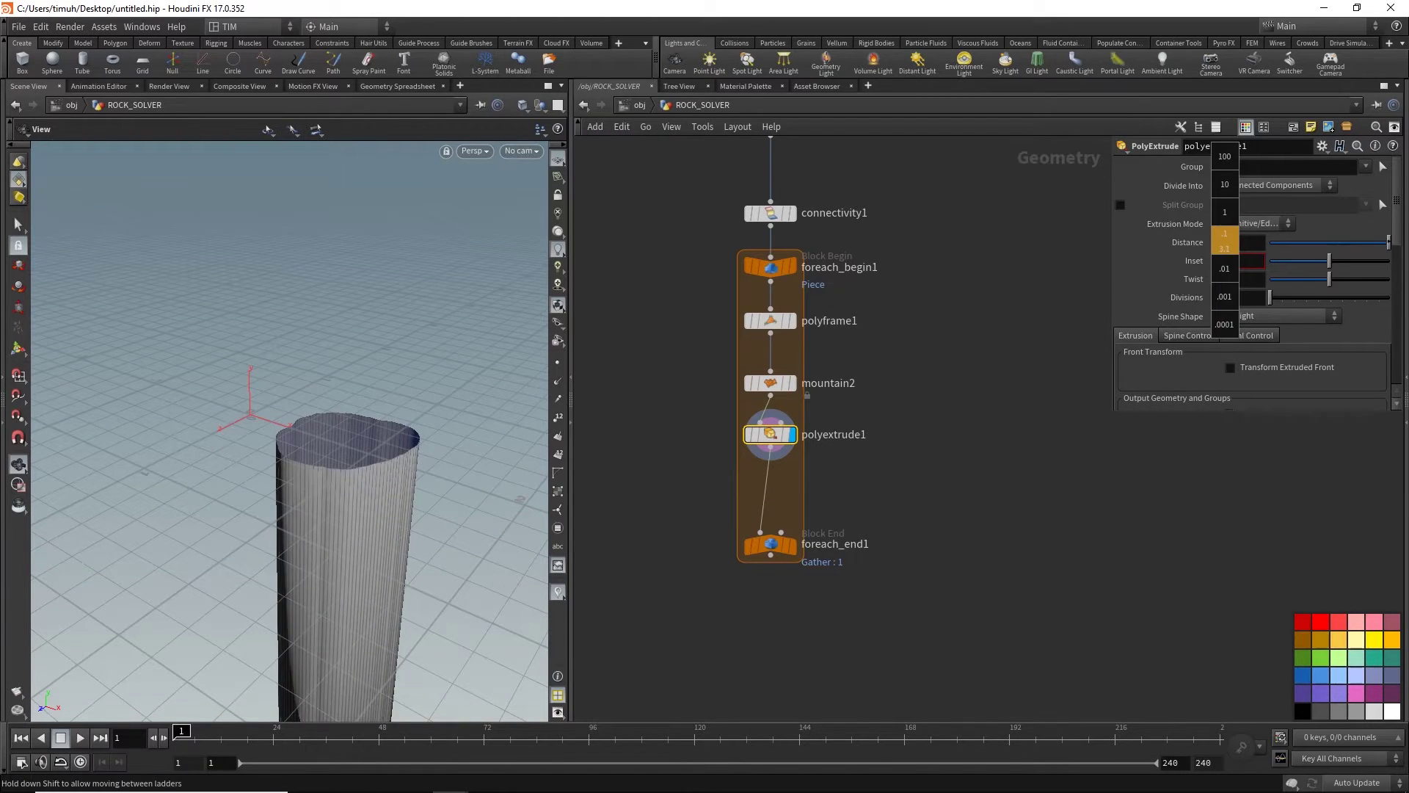
middle_drag(1222, 241, 1322, 242)
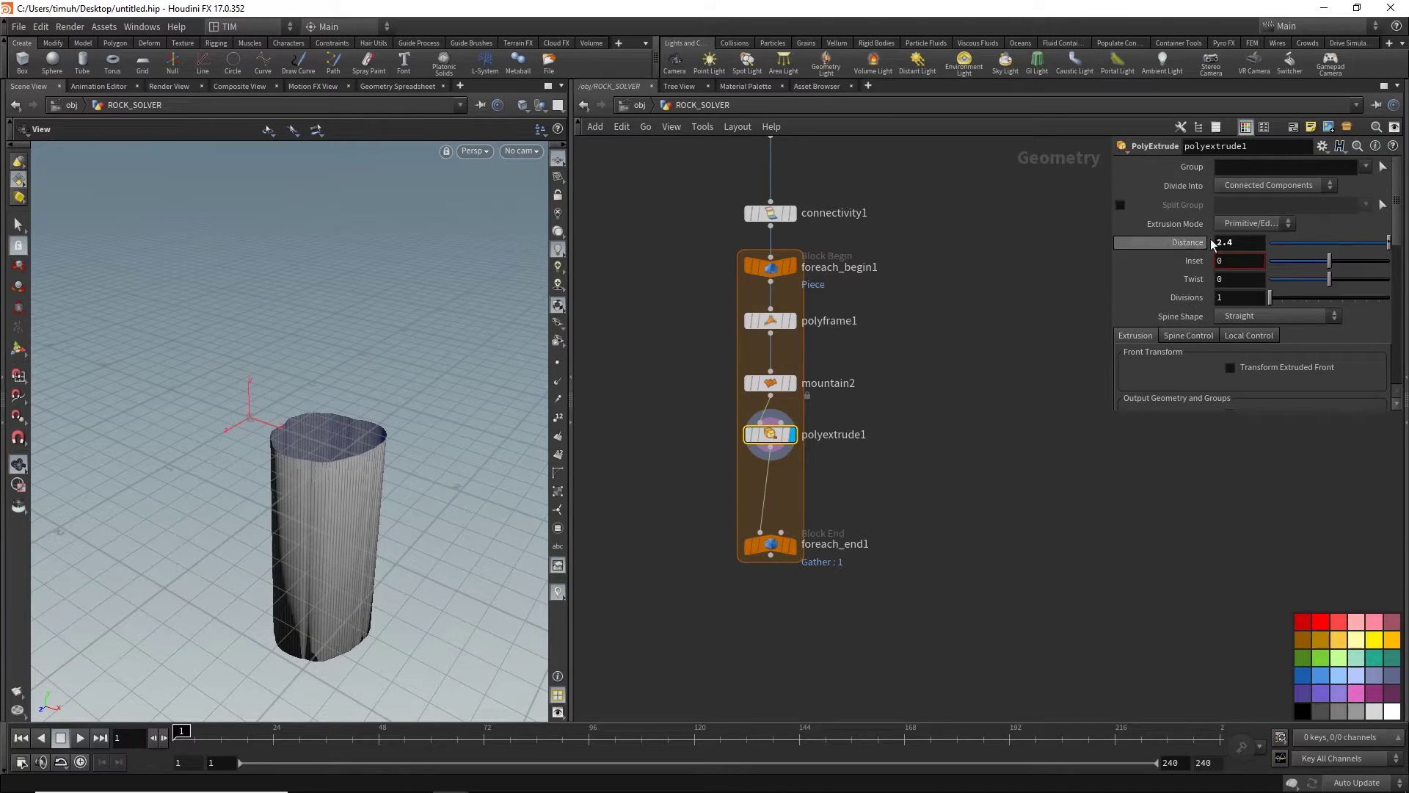
middle_drag(1223, 242, 1160, 271)
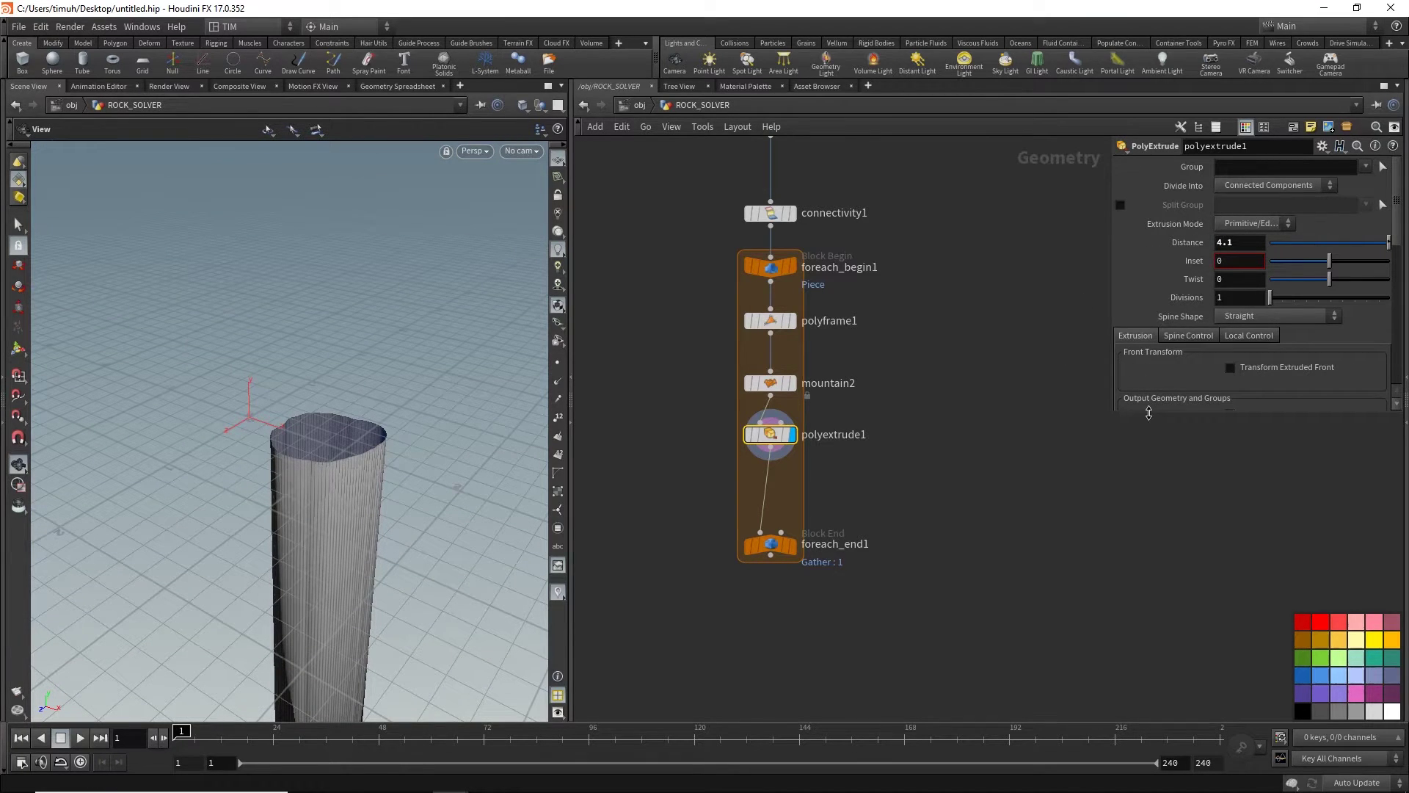
- Enable Output Back, Front Group and Back Group, and move foreach_end1 lower
drag(1148, 414, 1167, 629)
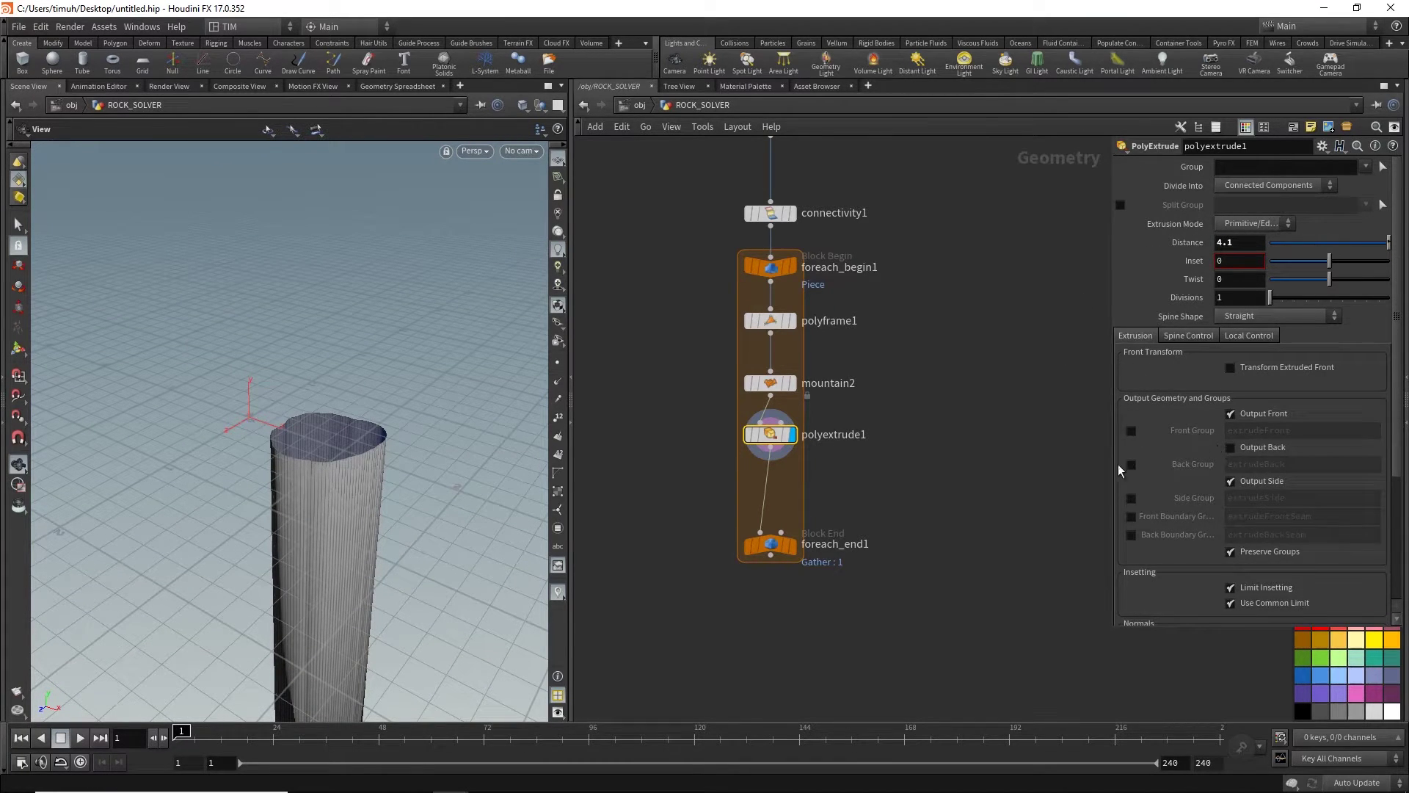
click(1231, 450)
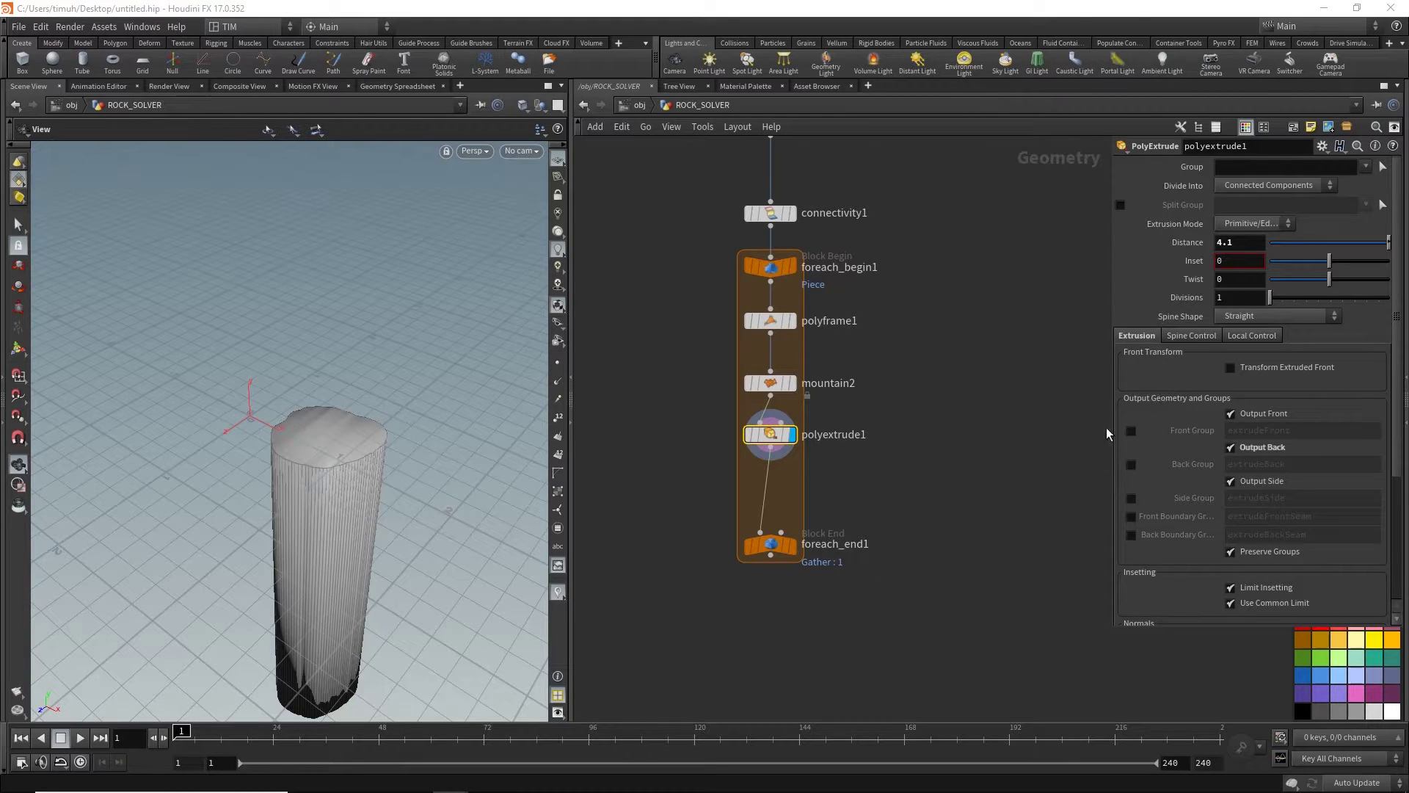
click(1132, 431)
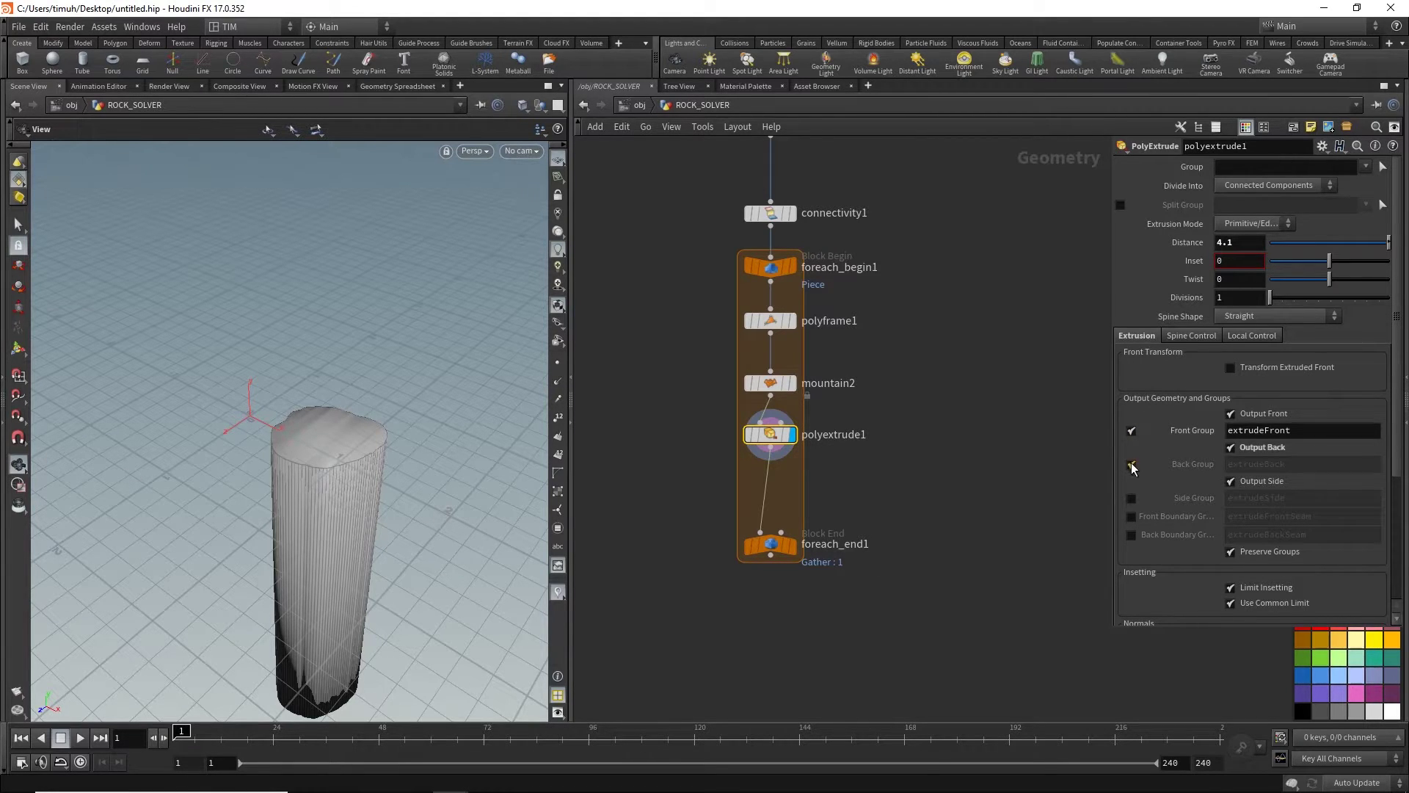
click(1133, 463)
middle_drag(864, 585, 861, 529)
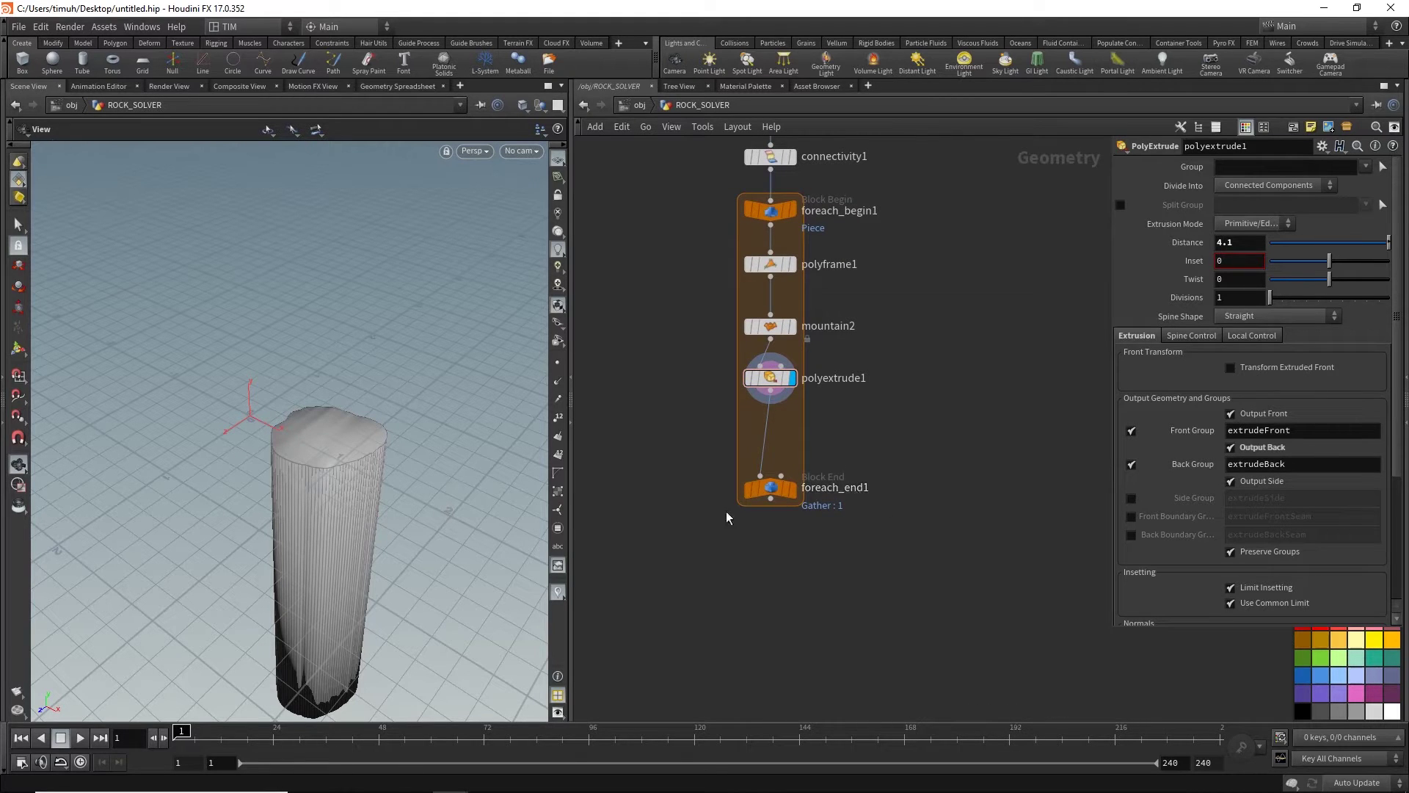
drag(770, 488, 774, 602)
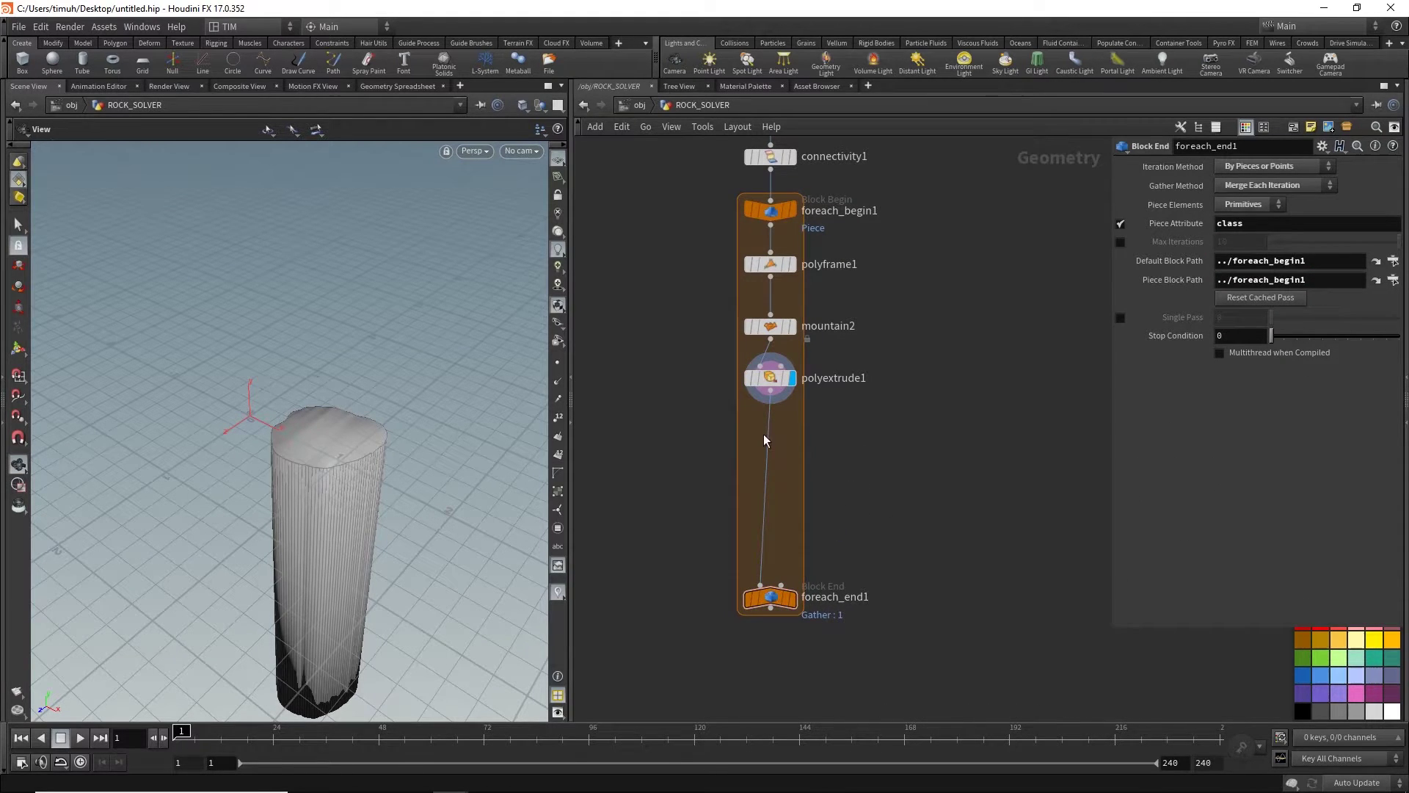
click(771, 378)
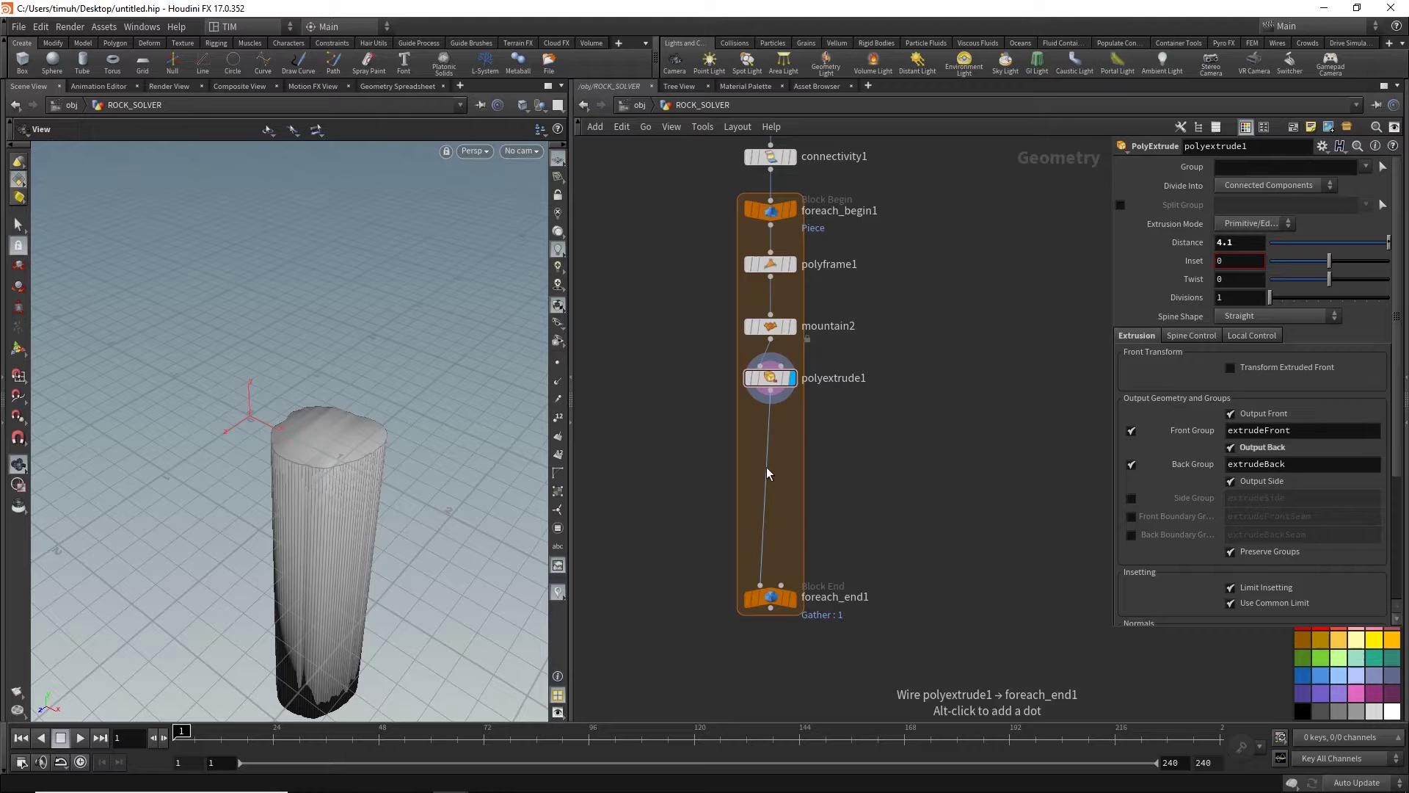
- Insert a PolyBevel node on the wire after polyextrude1 and align it
drag(767, 467, 875, 467)
text(polybevel)
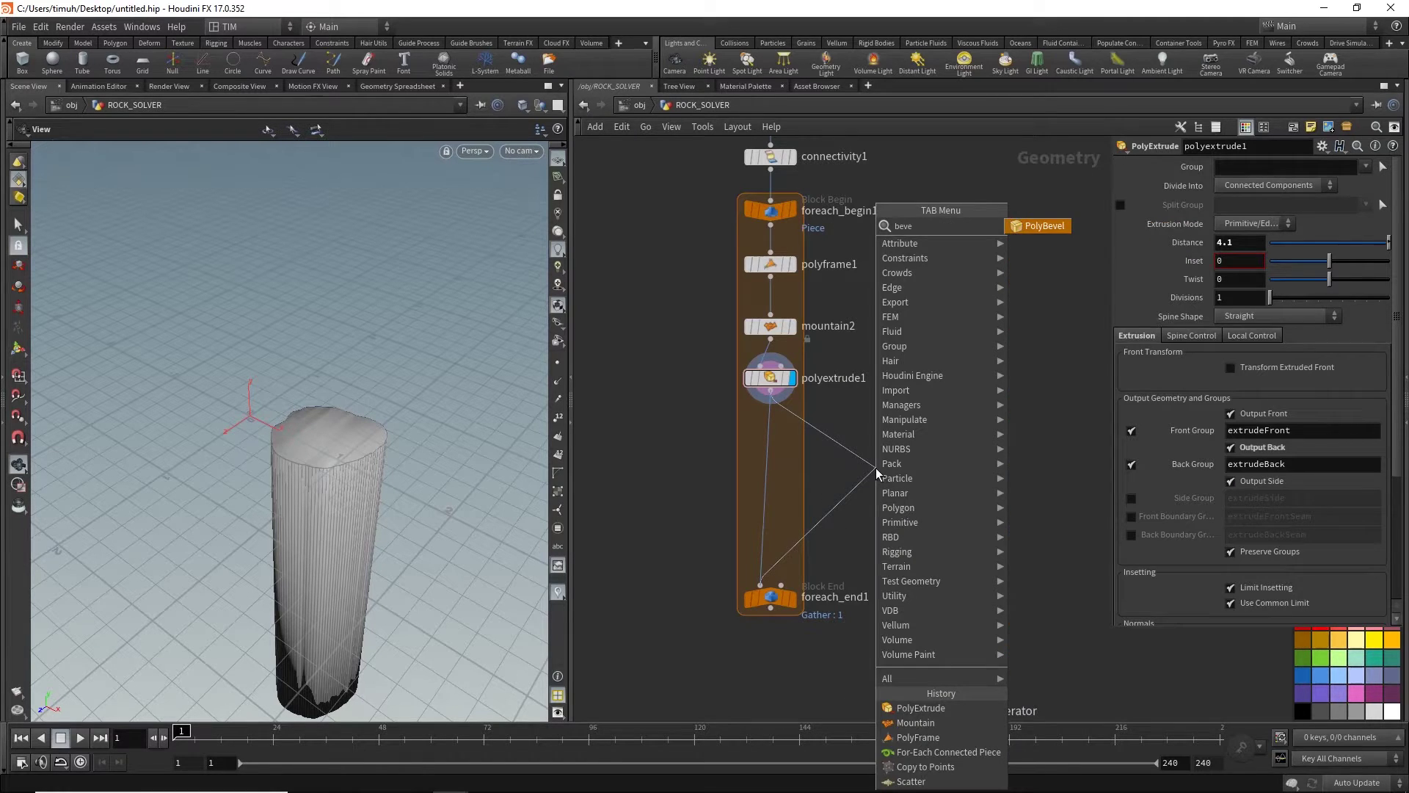
key(Return)
mouse_move(880, 468)
mouse_down()
mouse_move(768, 458)
mouse_move(764, 443)
mouse_up()
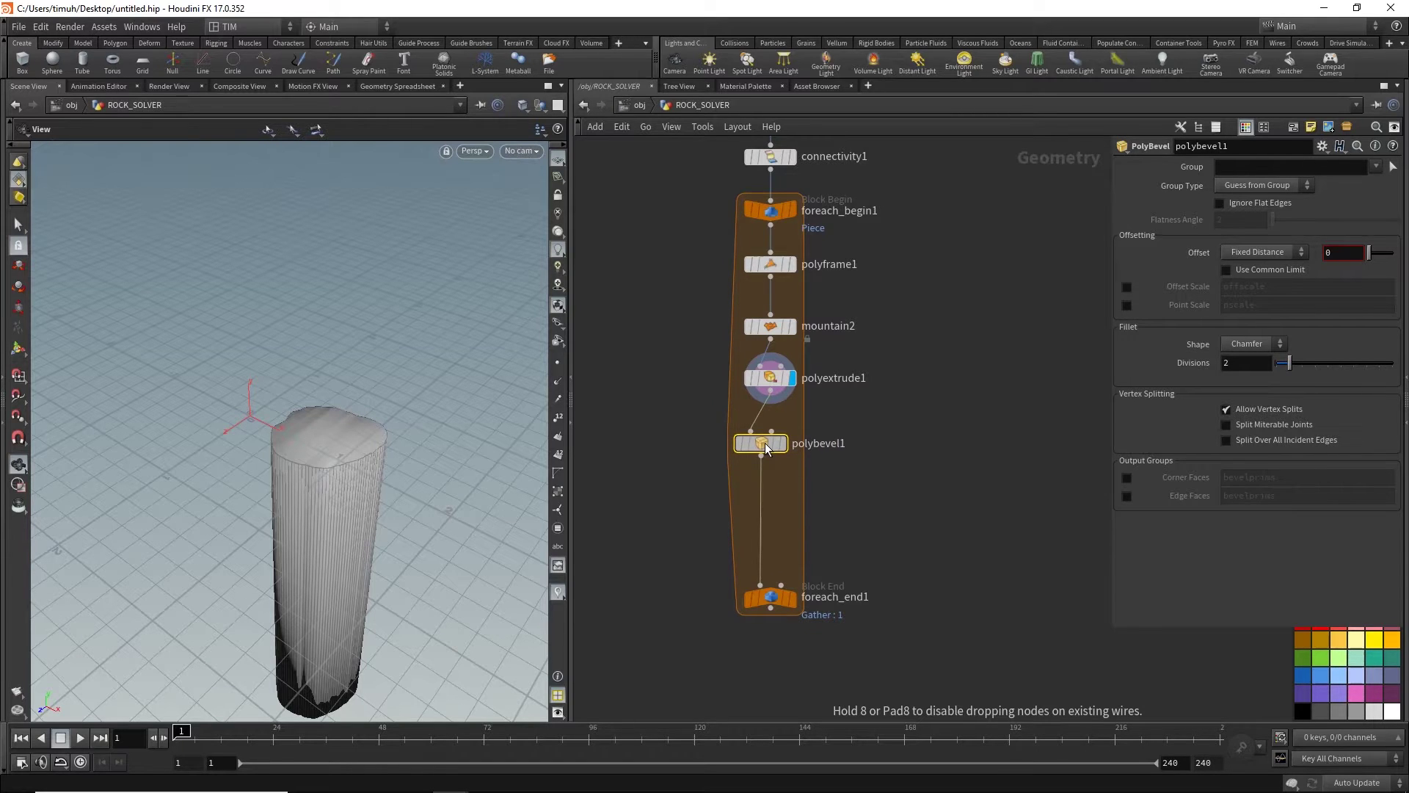
- Insert a displayed Group node between polyextrude1 and polybevel1, based on extrudeBack
key(Tab)
text(normal)
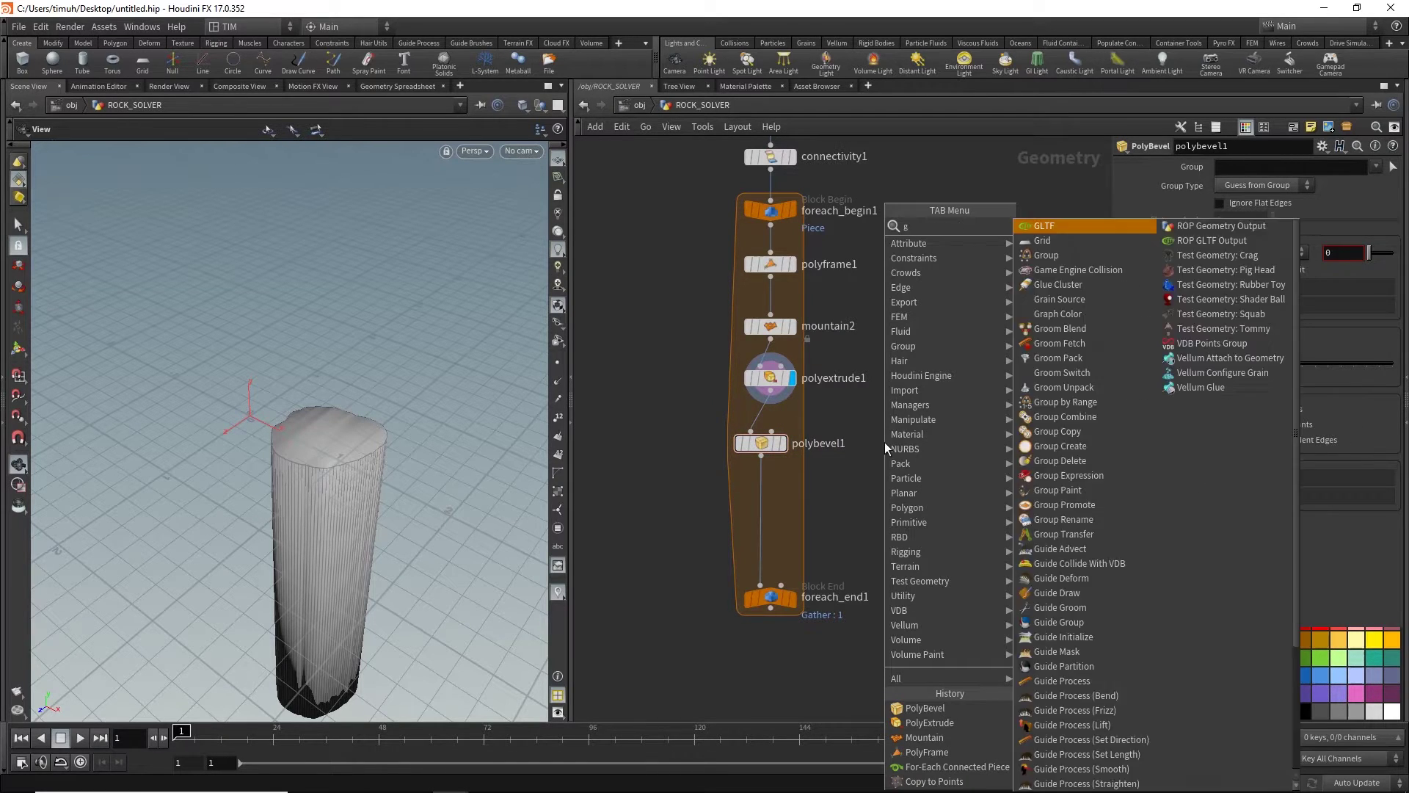
key(Return)
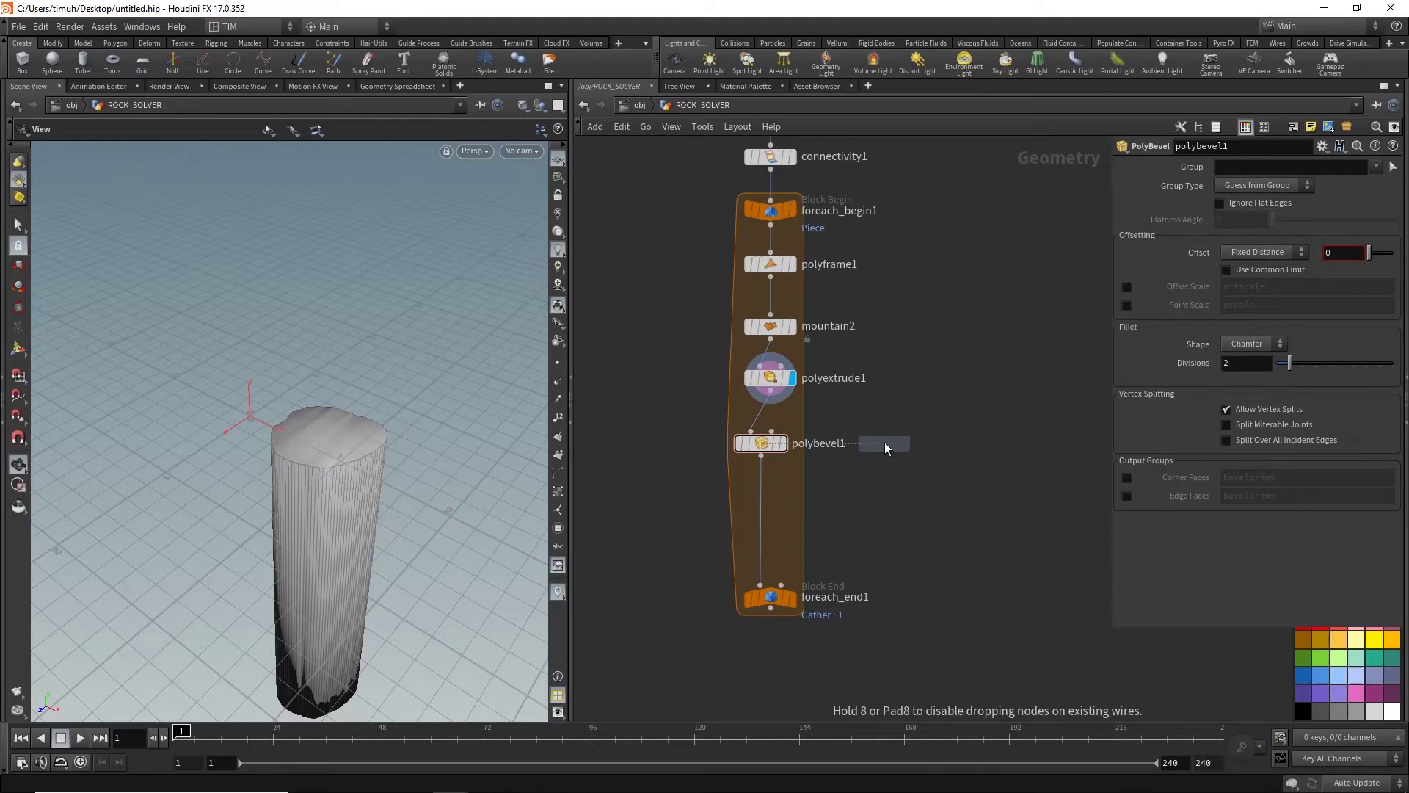
click(884, 442)
drag(872, 443, 761, 454)
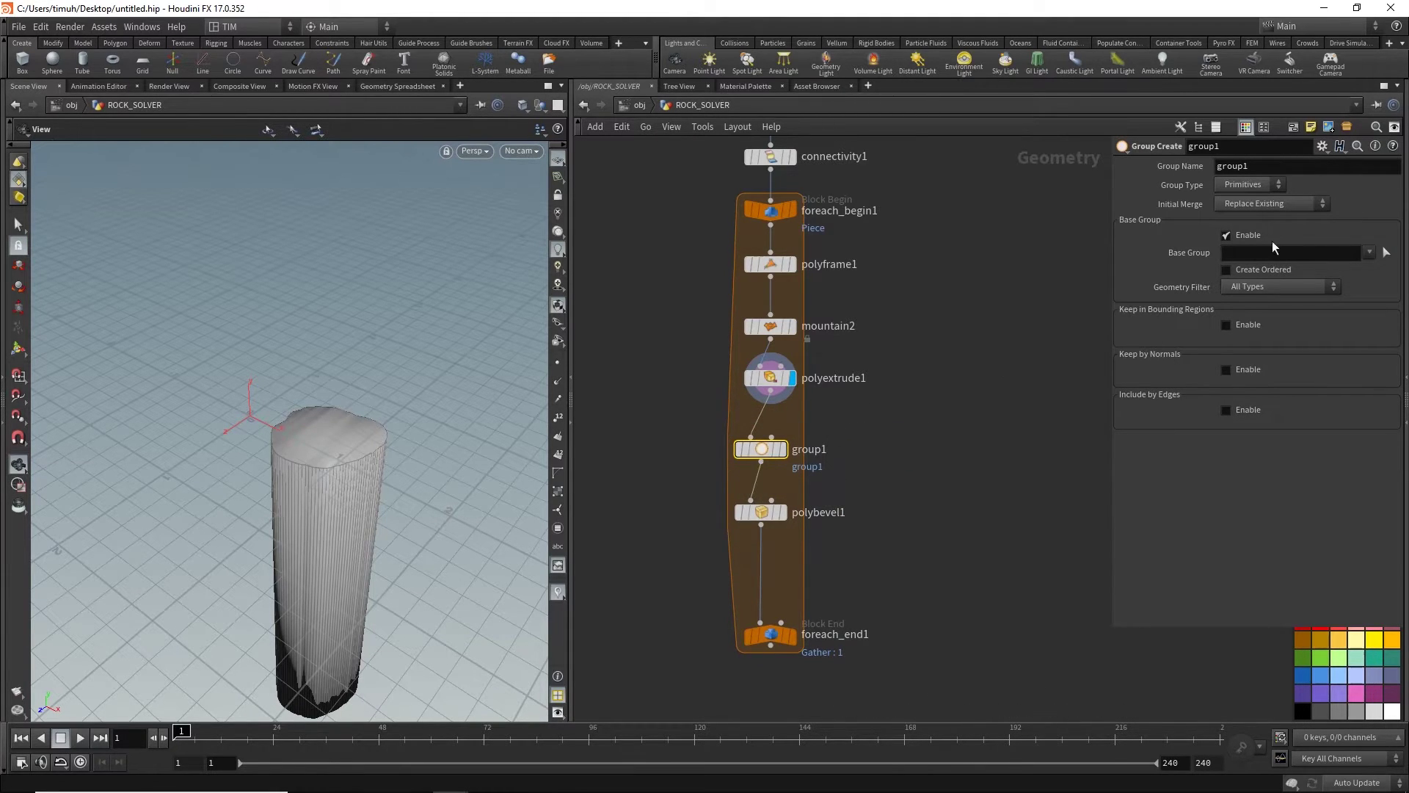
click(1367, 252)
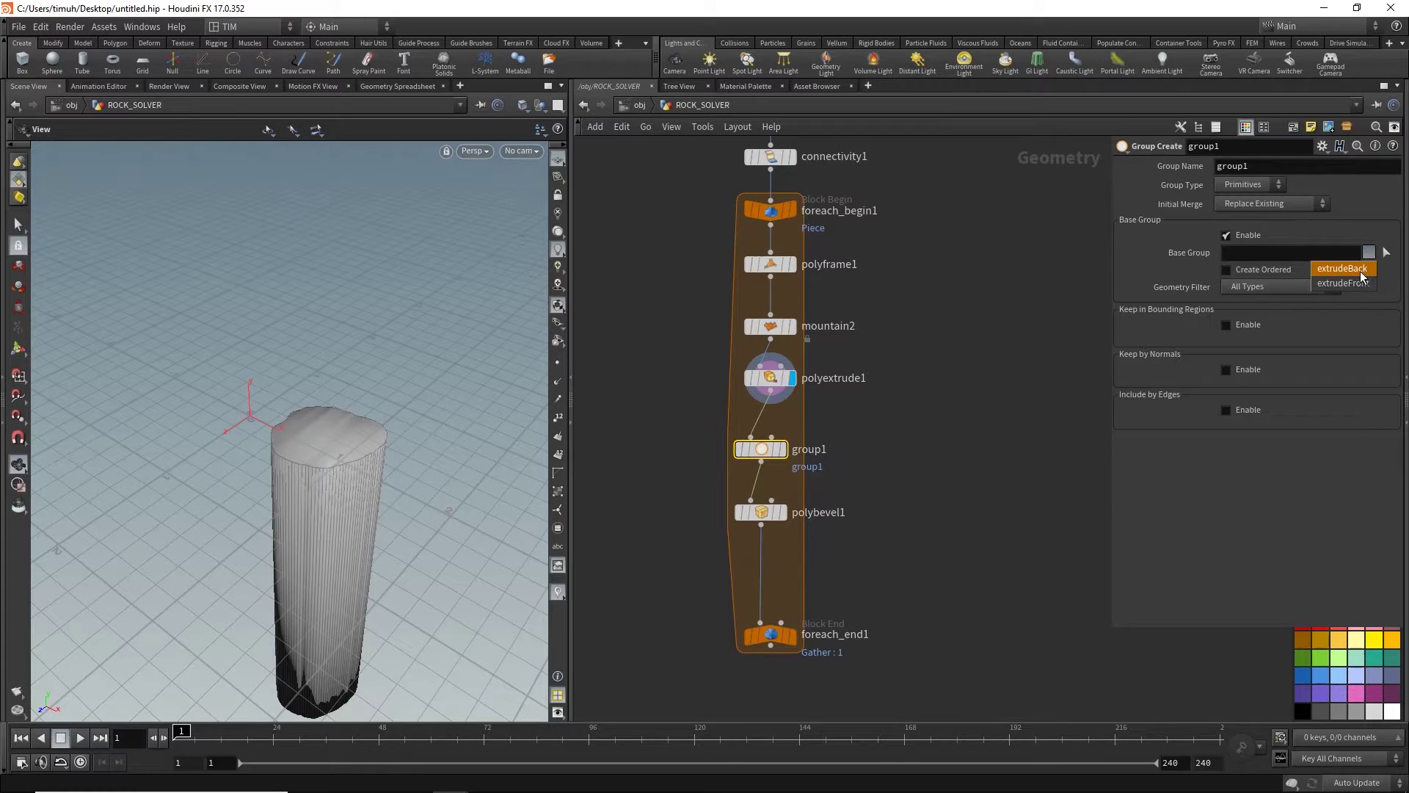
click(1343, 270)
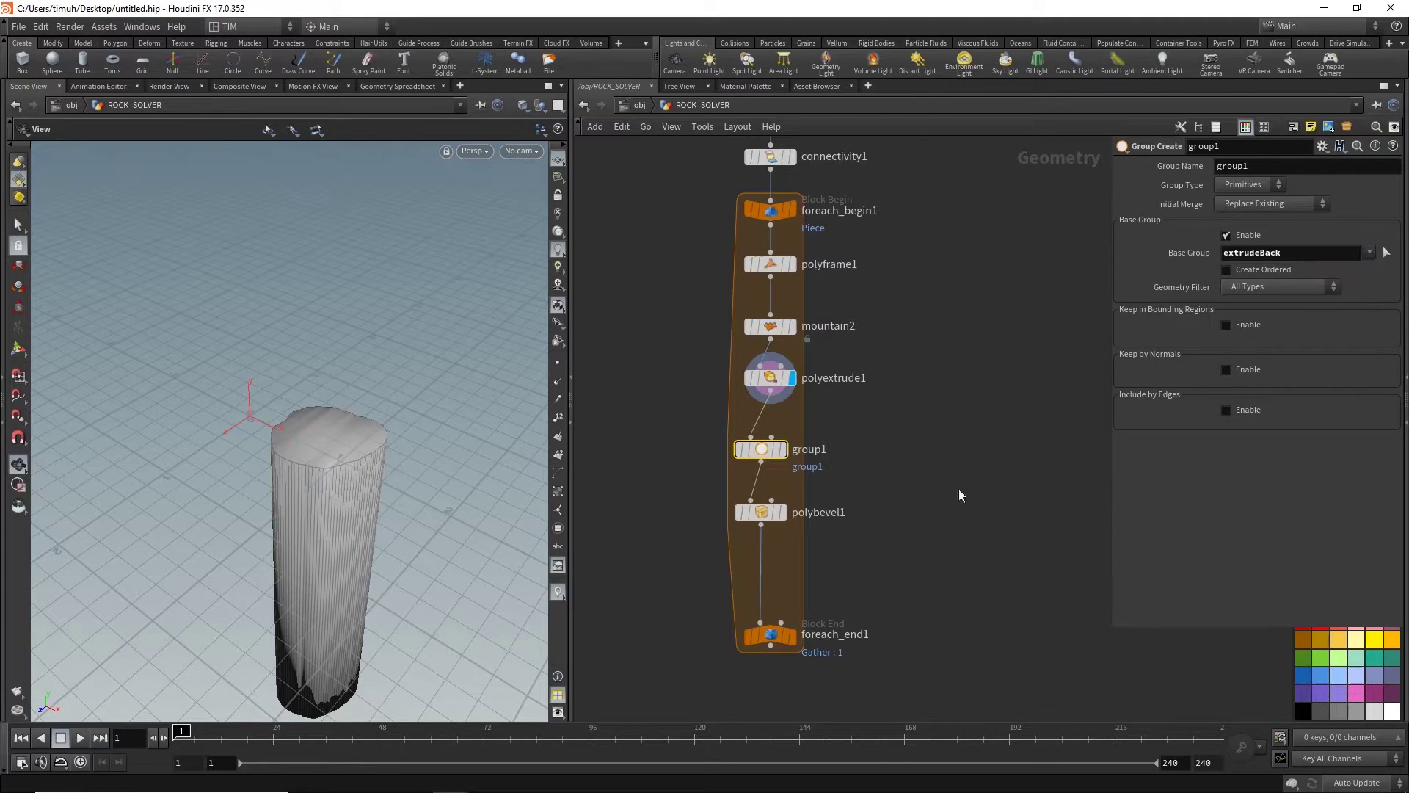
click(783, 449)
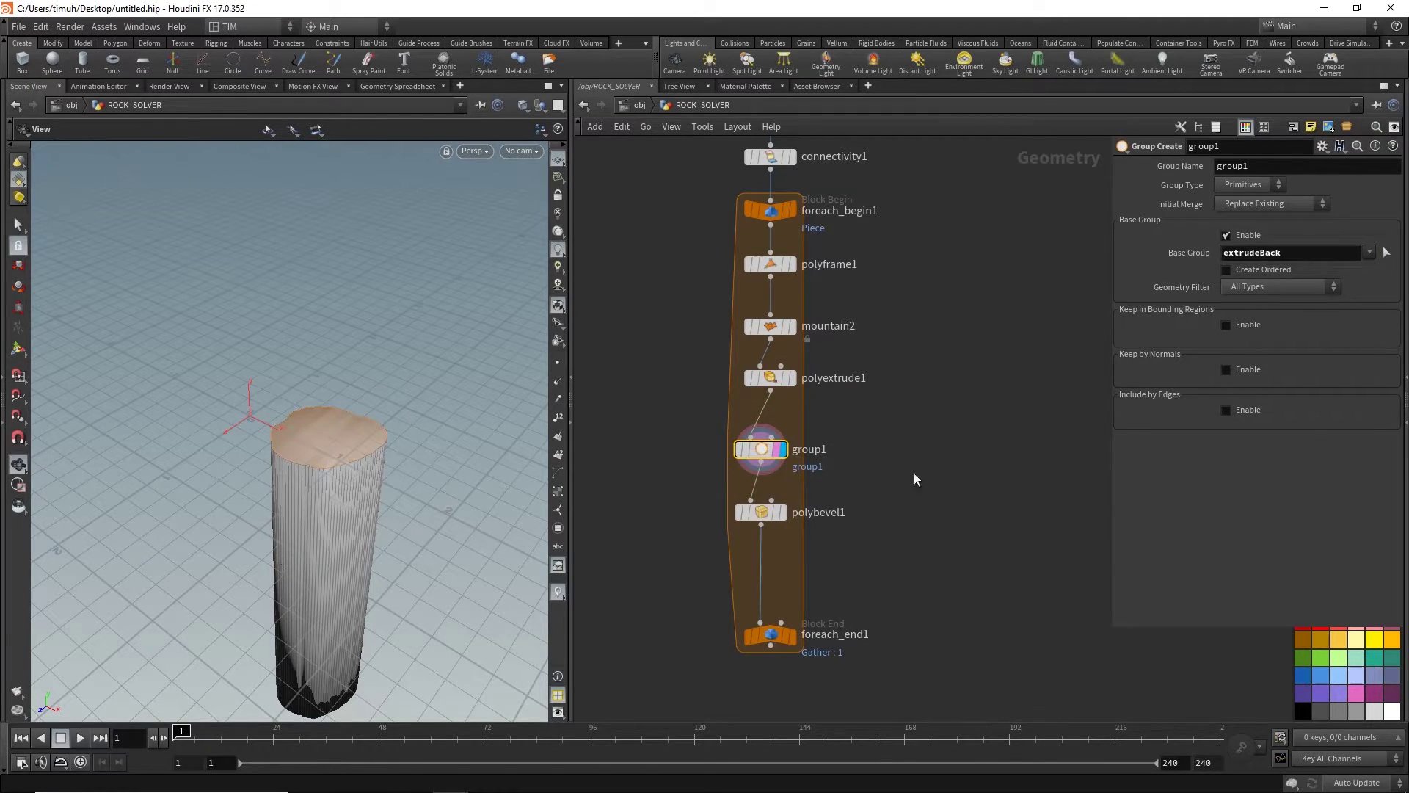
- Rename the new group to TOP
double_click(1275, 167)
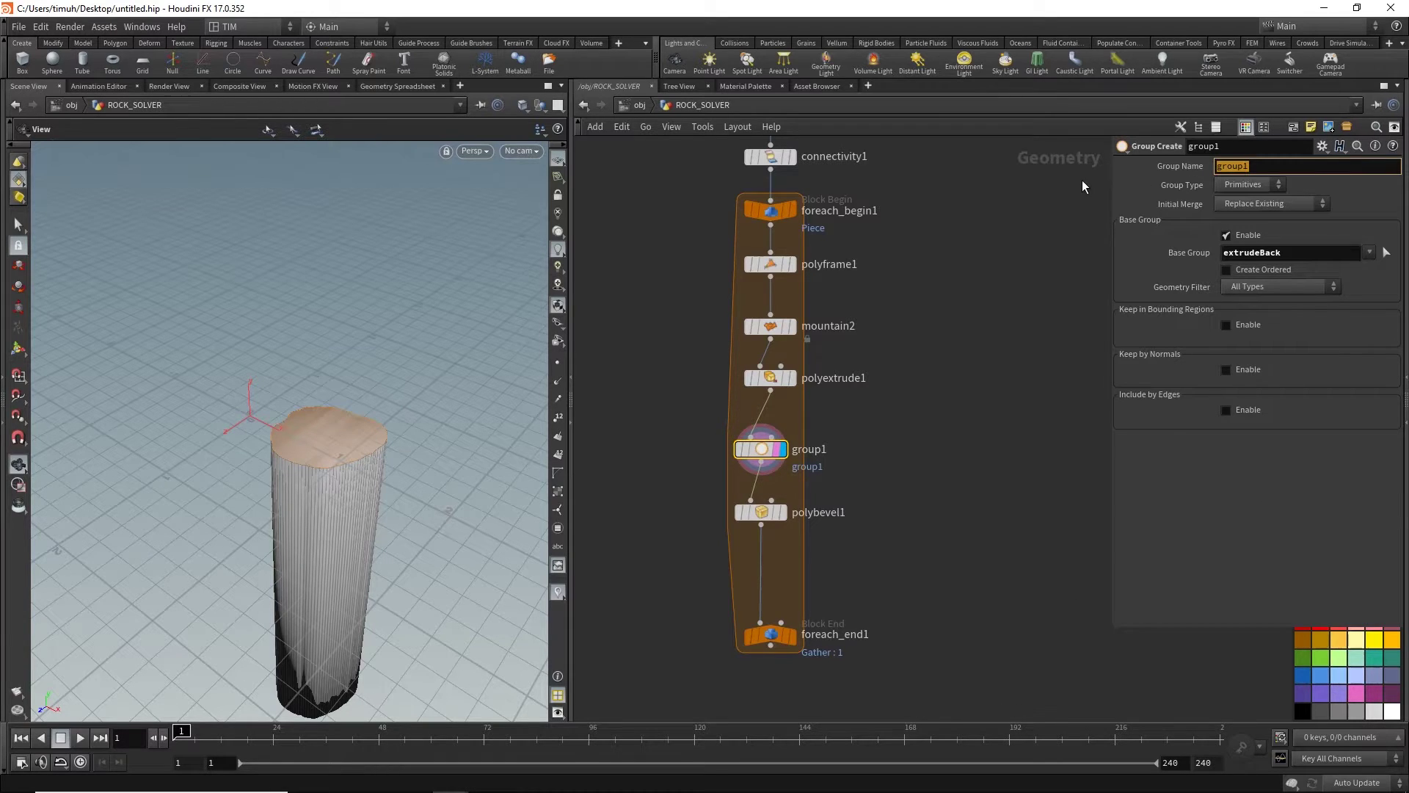
text(BACK)
key(BackSpace)
key(BackSpace)
key(BackSpace)
key(BackSpace)
text(TOP)
key(Return)
- Restrict polybevel1 to the extrudeBack faces
click(776, 511)
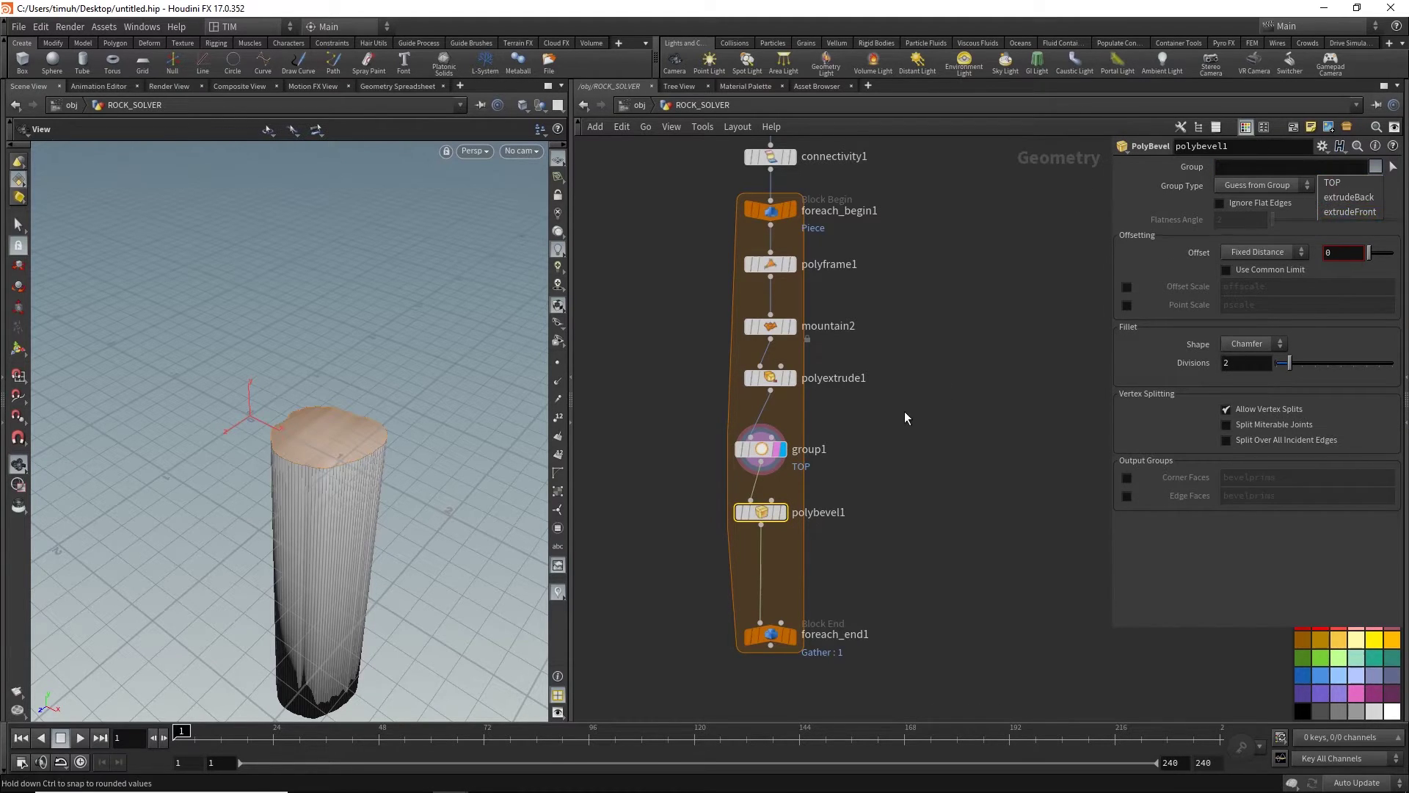
key(Up)
key(Down)
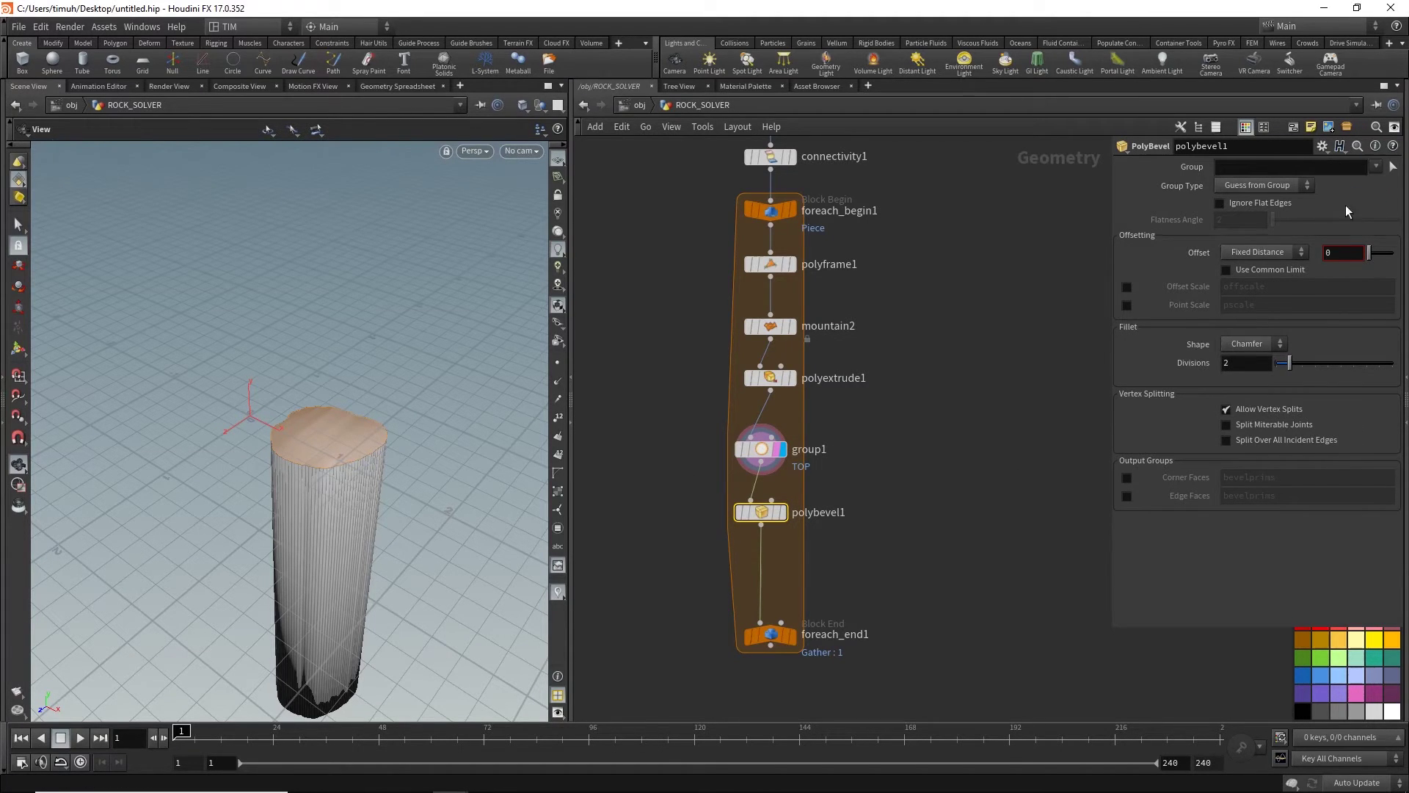
text(extrudeBack)
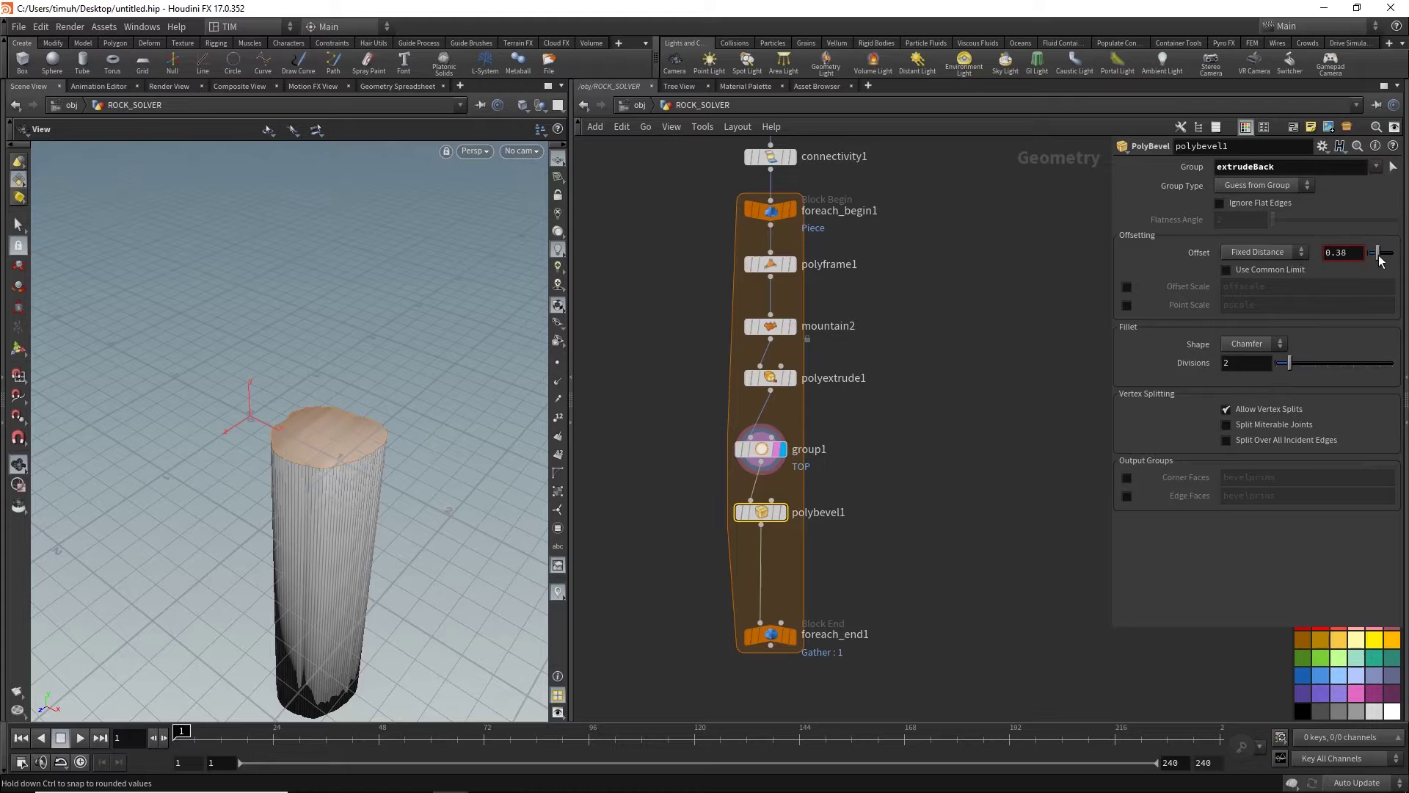
- Display polybevel1 and set the bevel offset to 0.06
drag(1369, 252, 1390, 253)
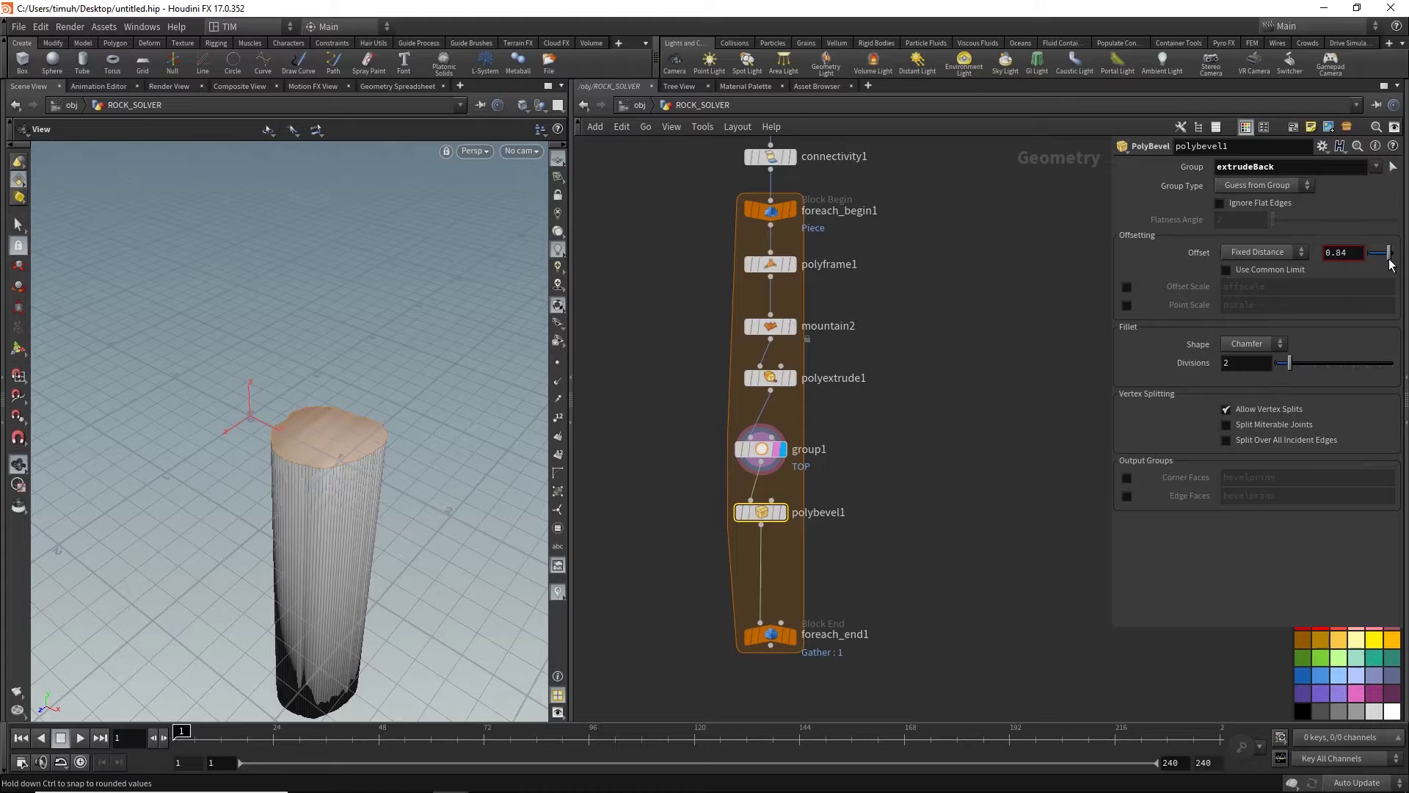
click(782, 512)
scroll(498, 440, up, 5)
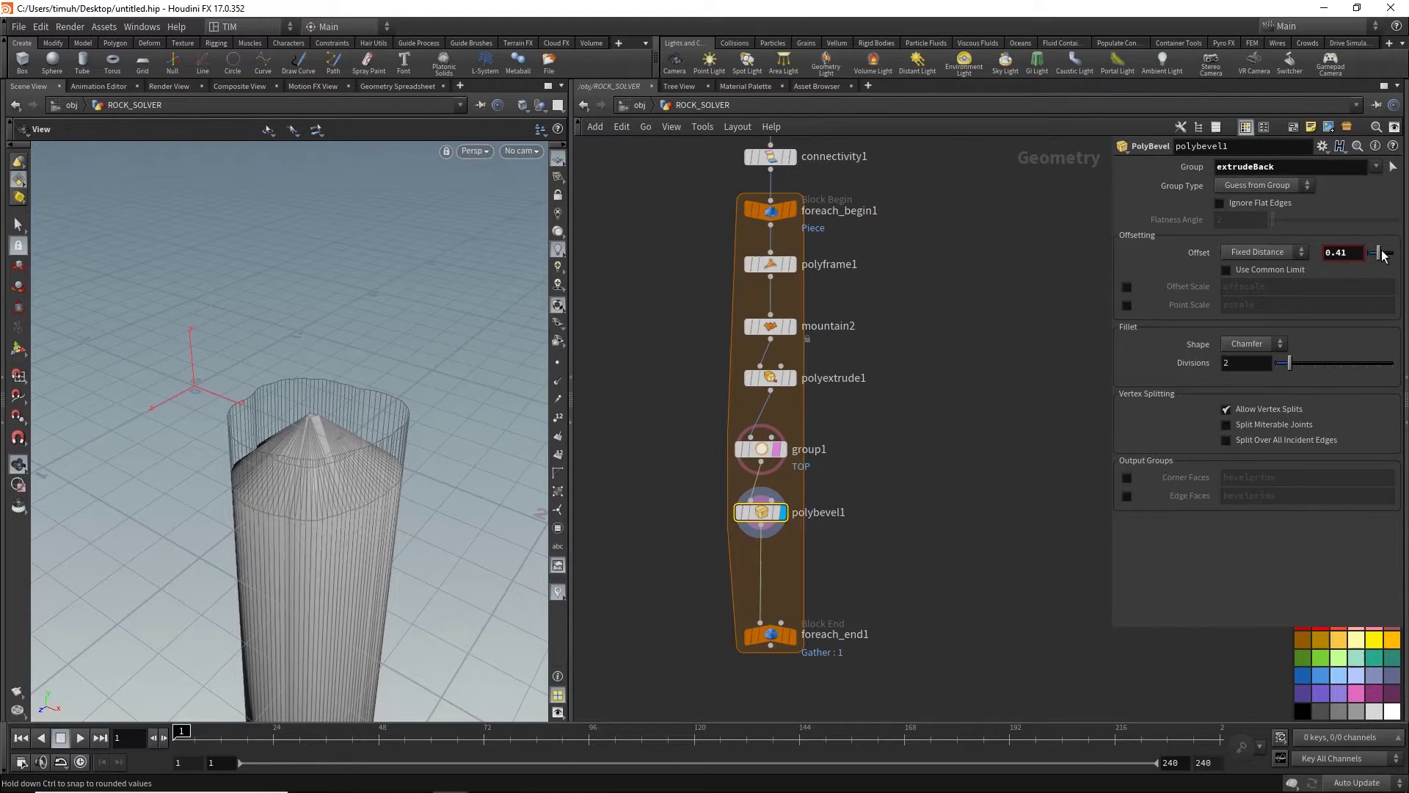
drag(1377, 253, 1372, 256)
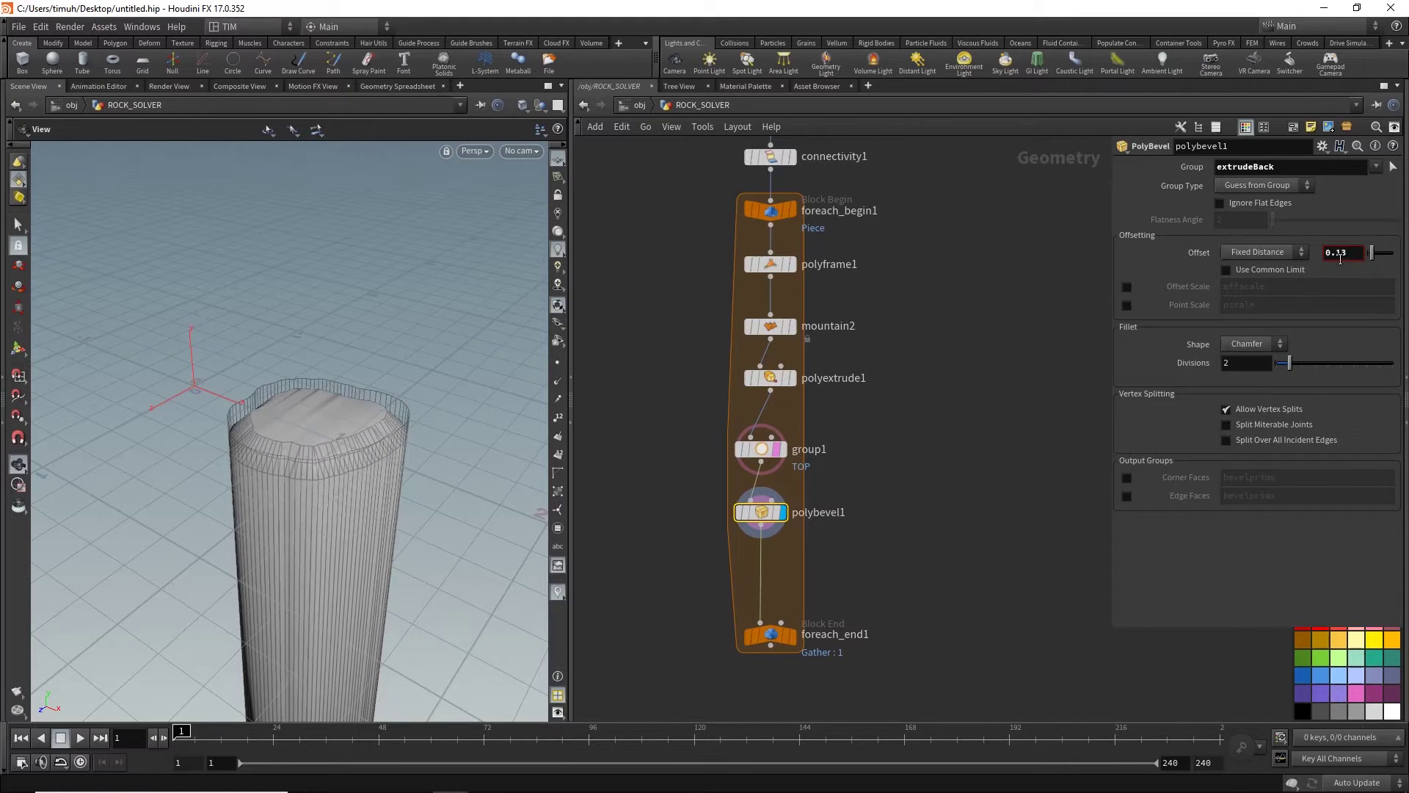
middle_drag(1327, 256, 1272, 293)
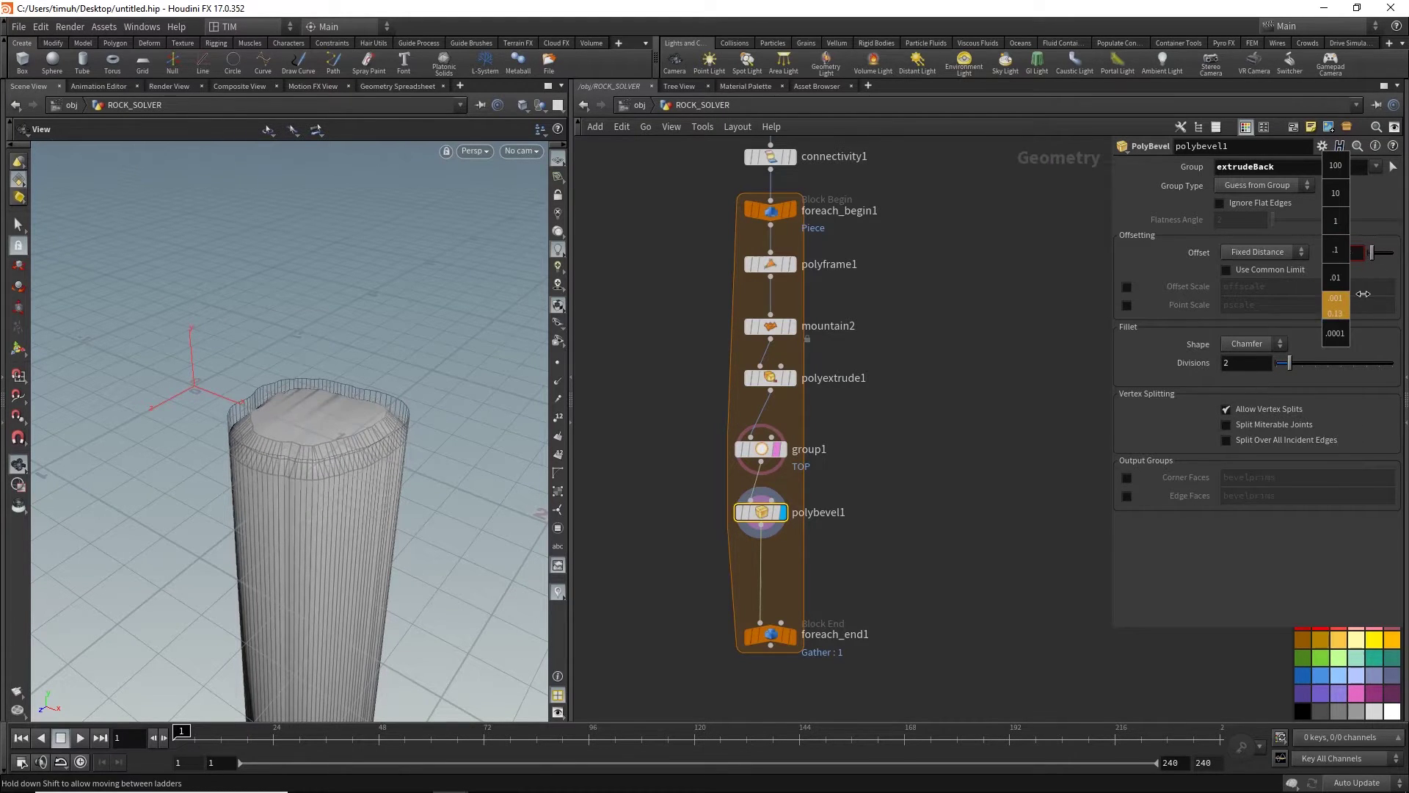
middle_drag(1272, 293, 1362, 253)
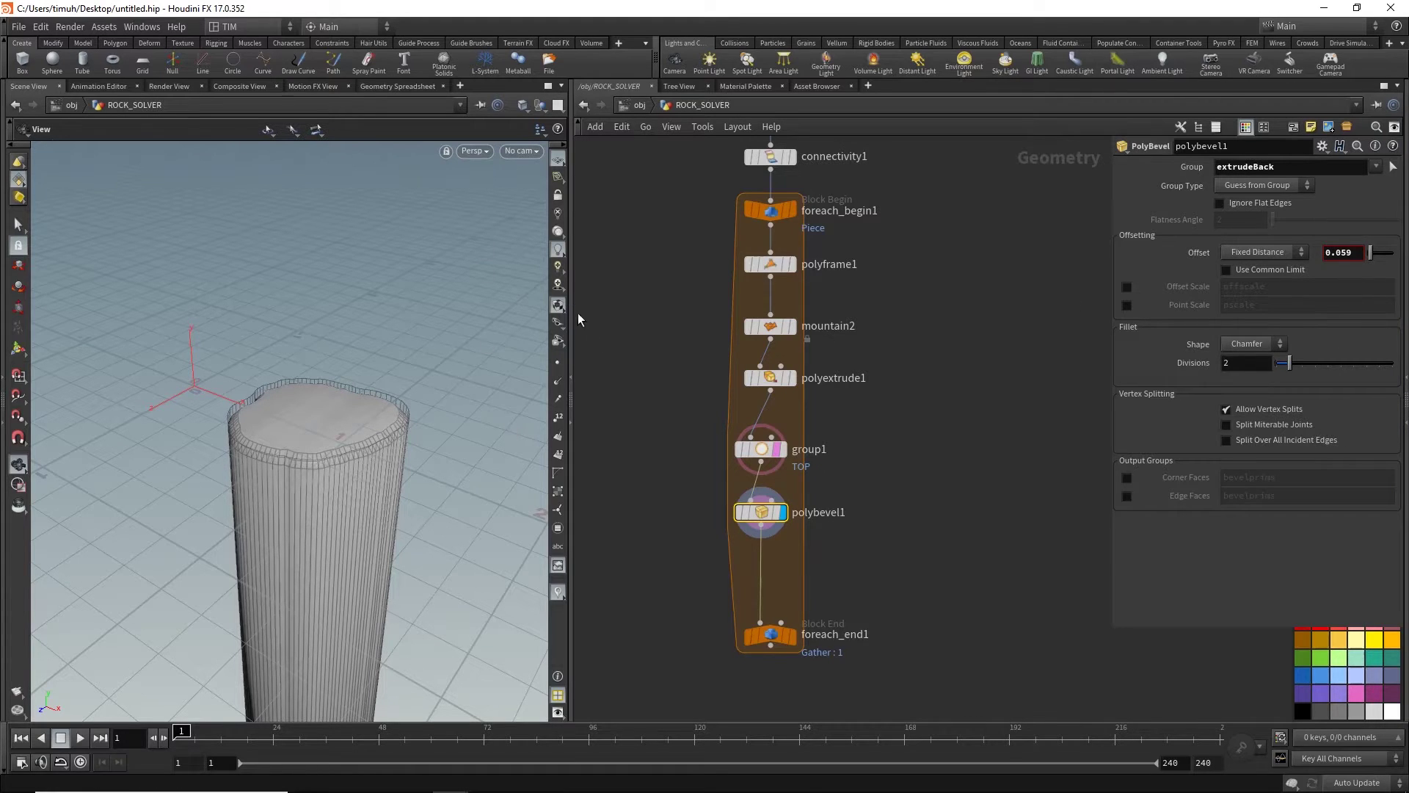
key(ctrl+a)
text(0)
text(6)
key(Return)
- Orbit around the bevelled column to inspect its top and underside
middle_drag(892, 398, 882, 356)
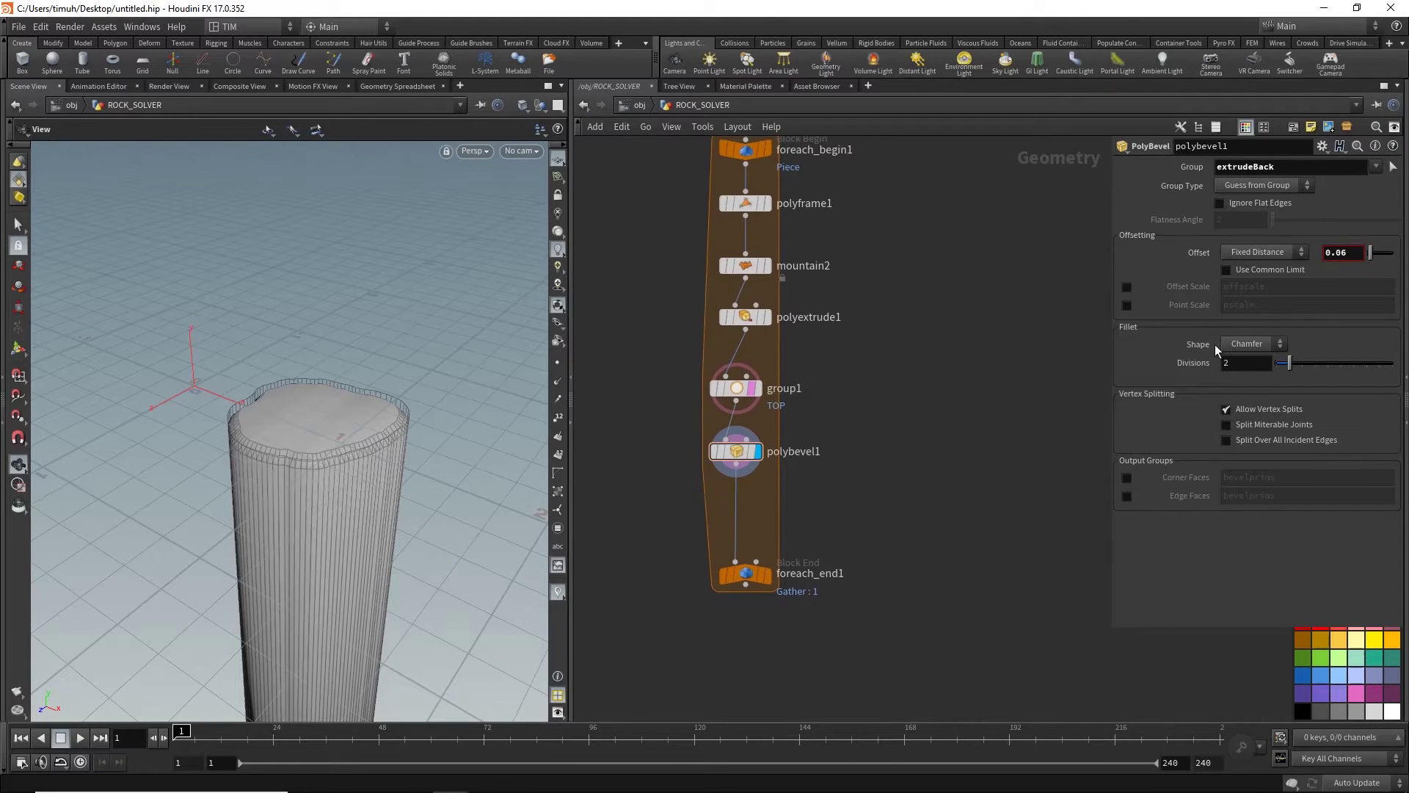
drag(272, 507, 298, 465)
mouse_move(406, 497)
mouse_down()
mouse_move(372, 393)
mouse_move(337, 440)
mouse_move(249, 665)
mouse_up()
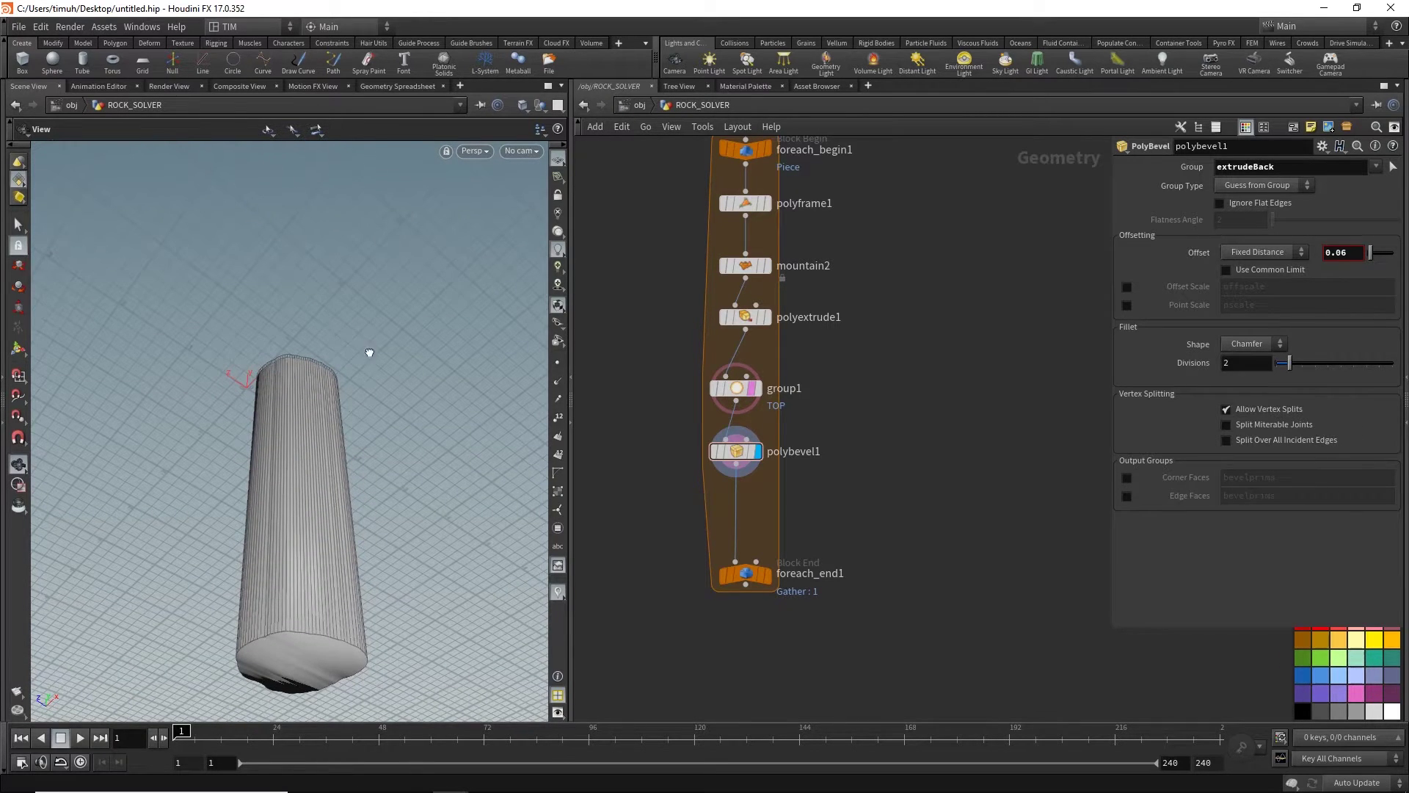
mouse_move(370, 353)
mouse_down()
mouse_move(387, 277)
mouse_move(478, 386)
mouse_up()
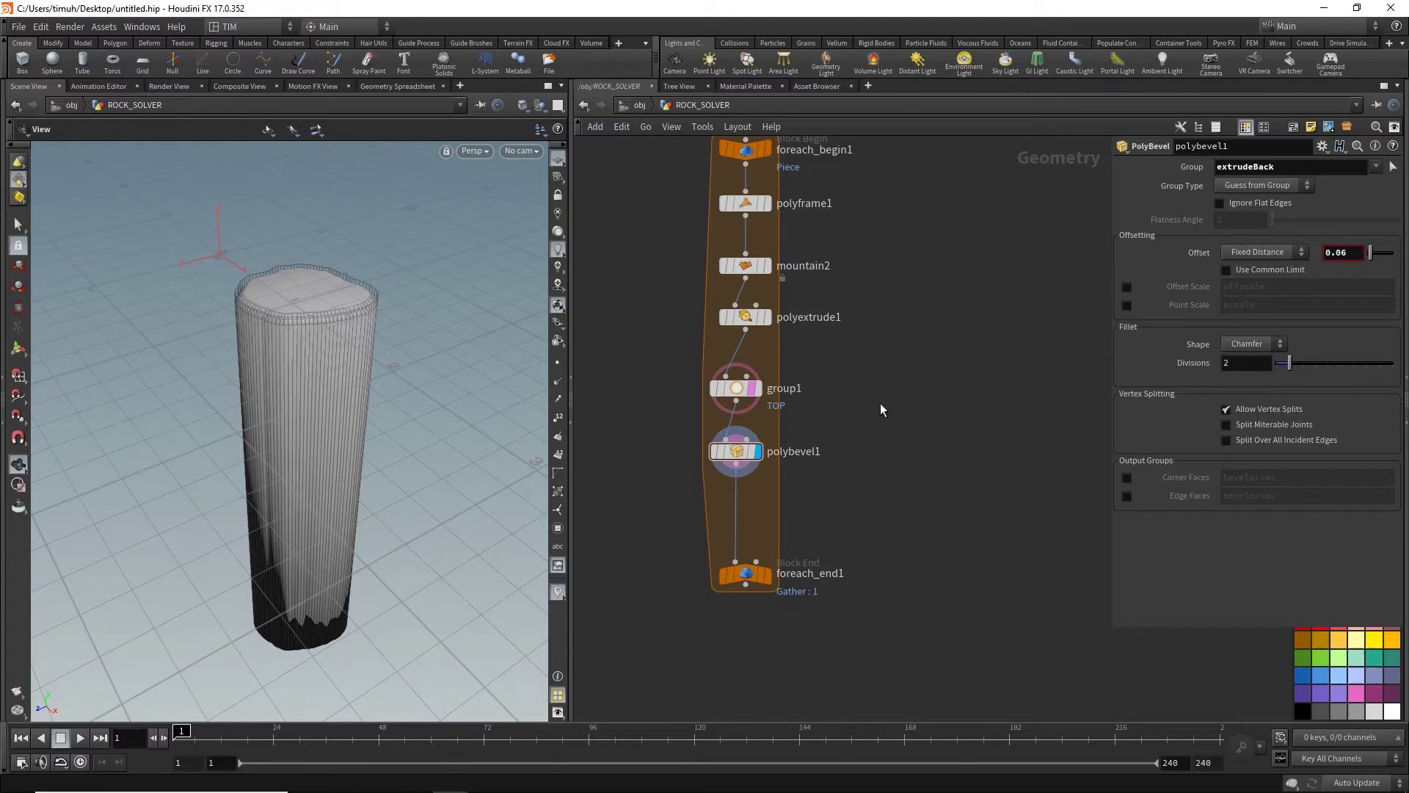
- Copy polybevel1 as polybevel2 with extrudeFront and insert it below polybevel1
click(756, 388)
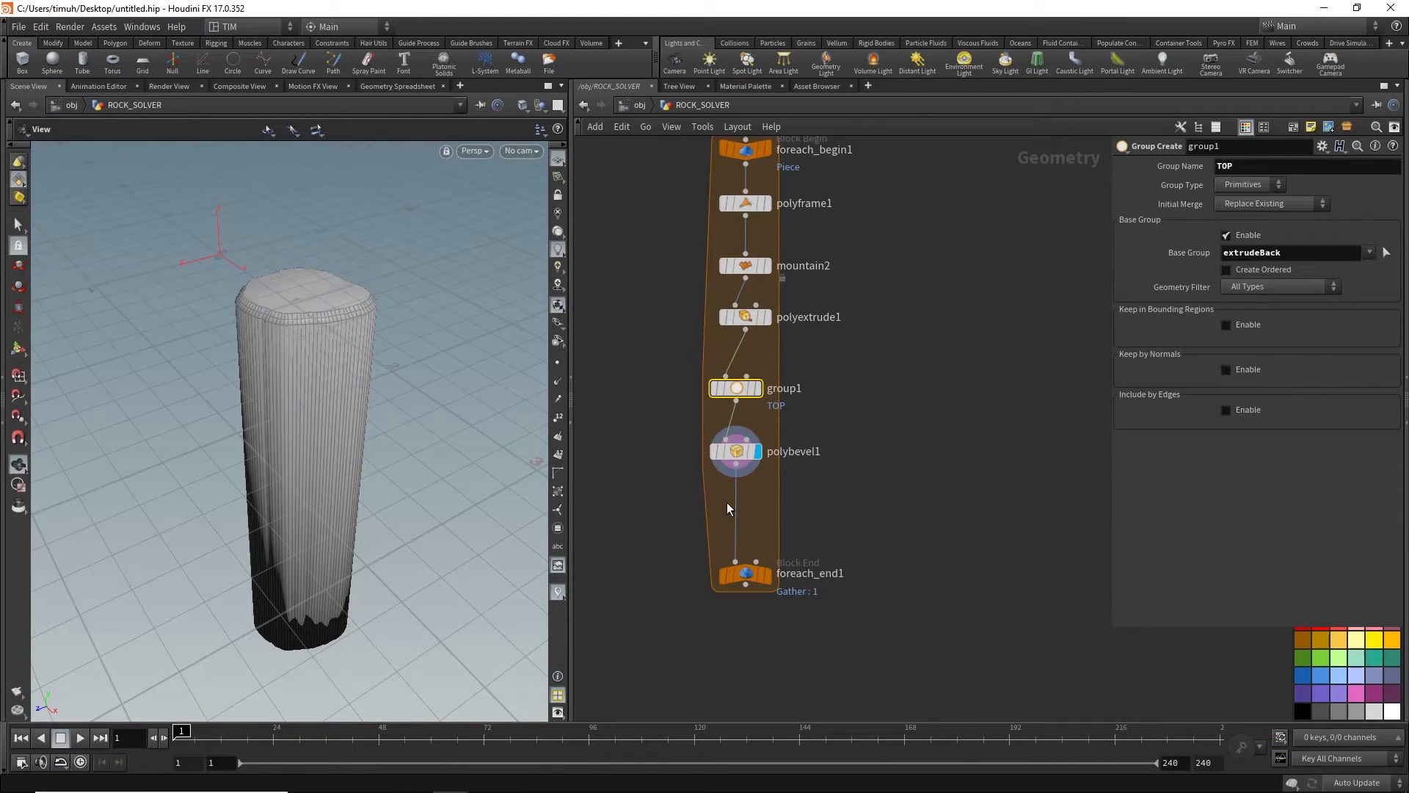
click(738, 452)
click(964, 508)
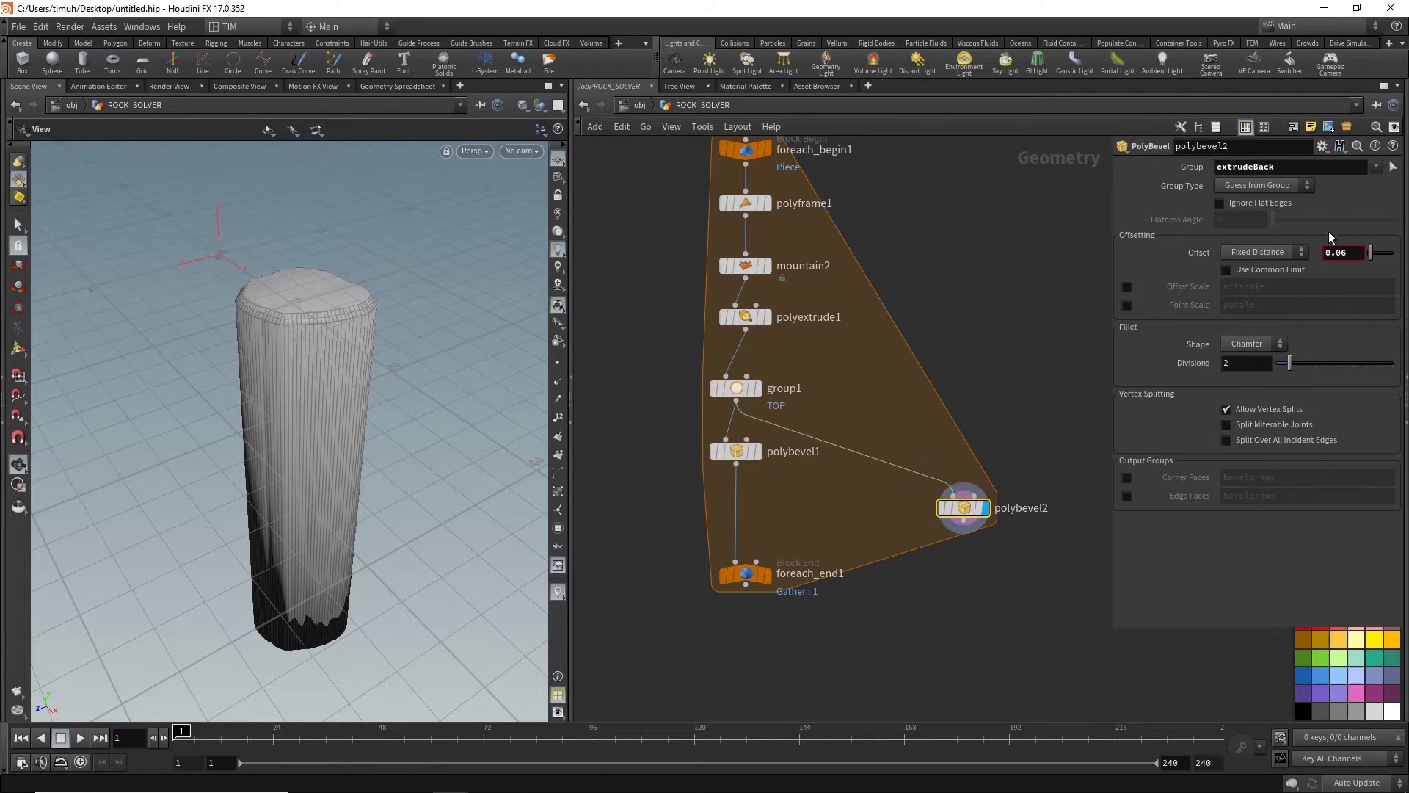
click(1379, 167)
click(1349, 213)
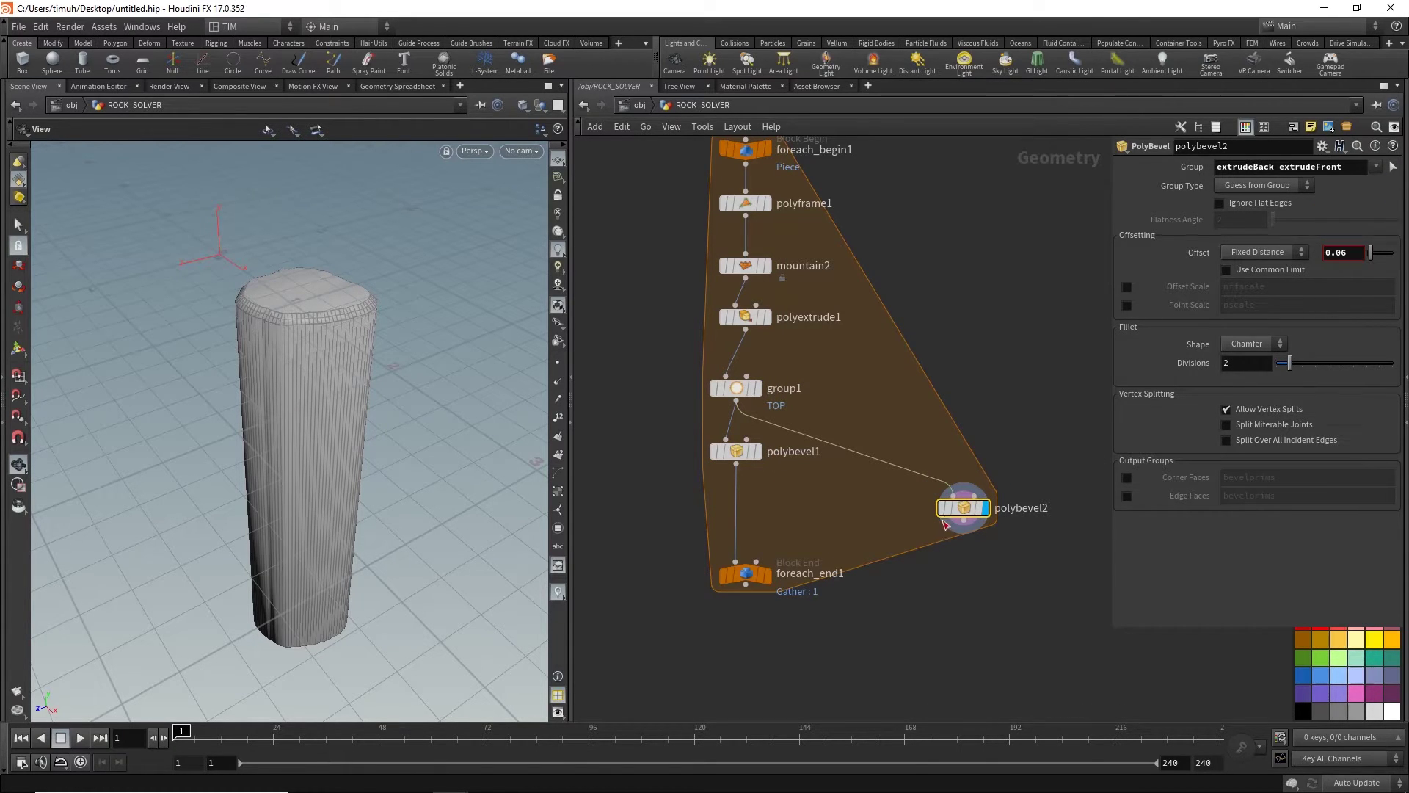
drag(941, 508, 713, 510)
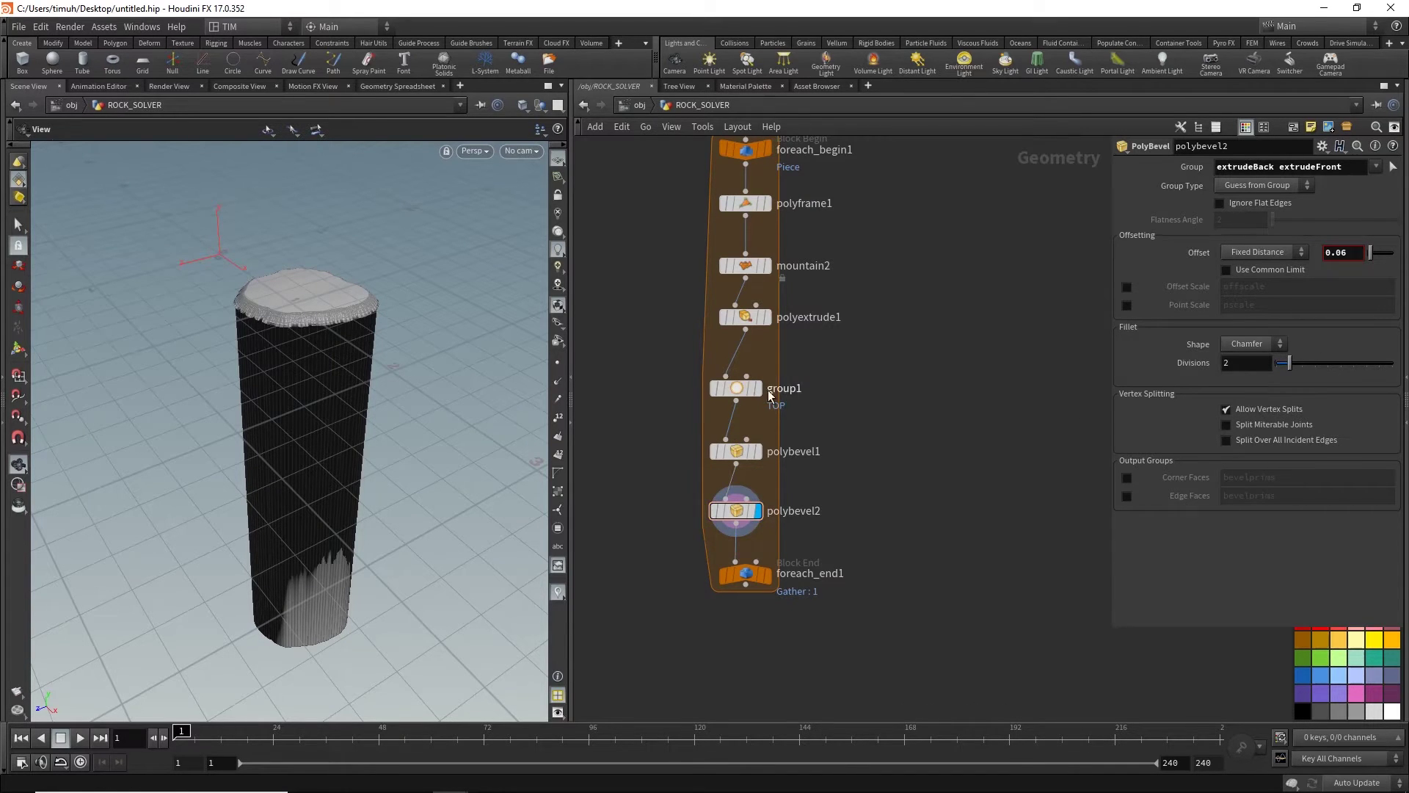
- Insert a copied group2 between the bevels with extrudeFront; drop extrudeBack from polybevel2
click(736, 389)
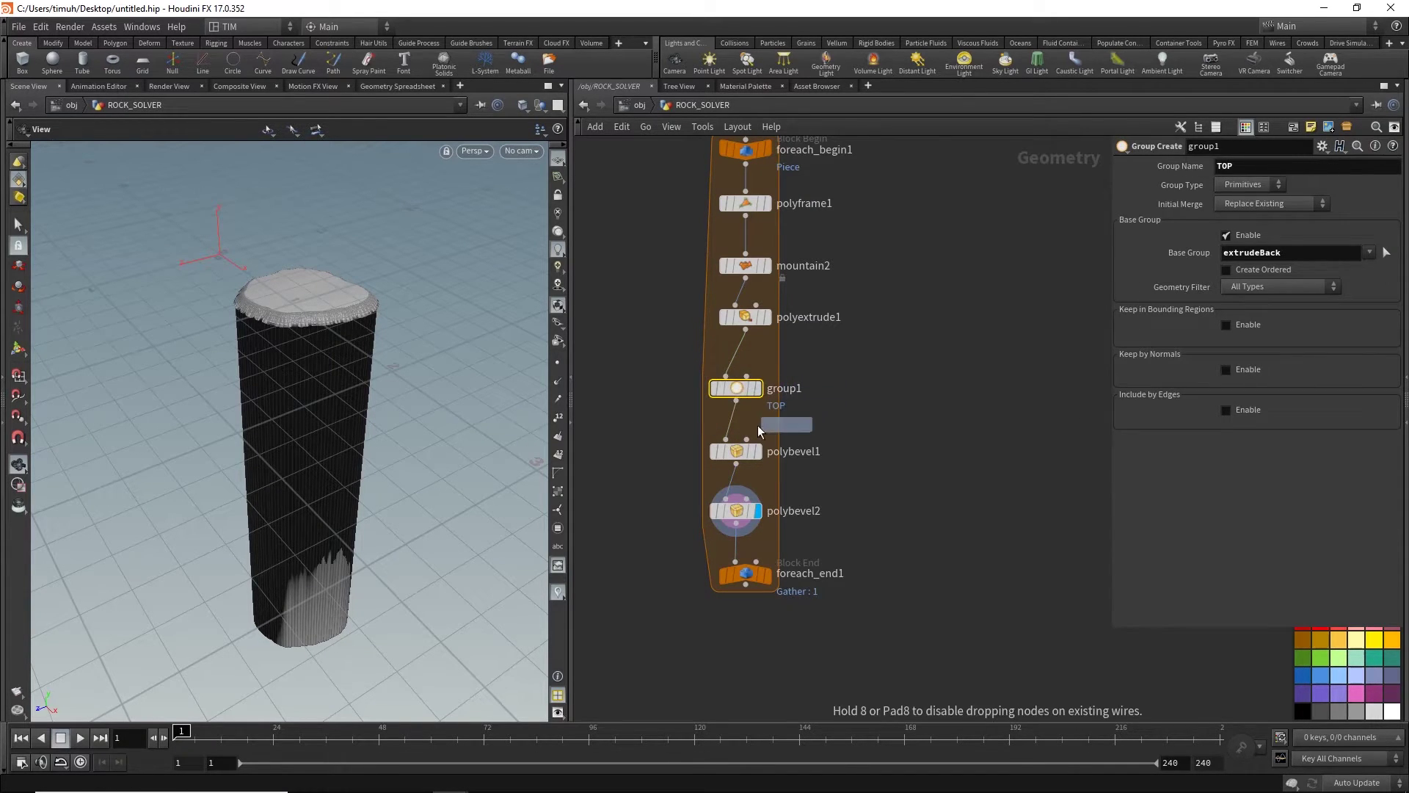
drag(730, 422, 735, 502)
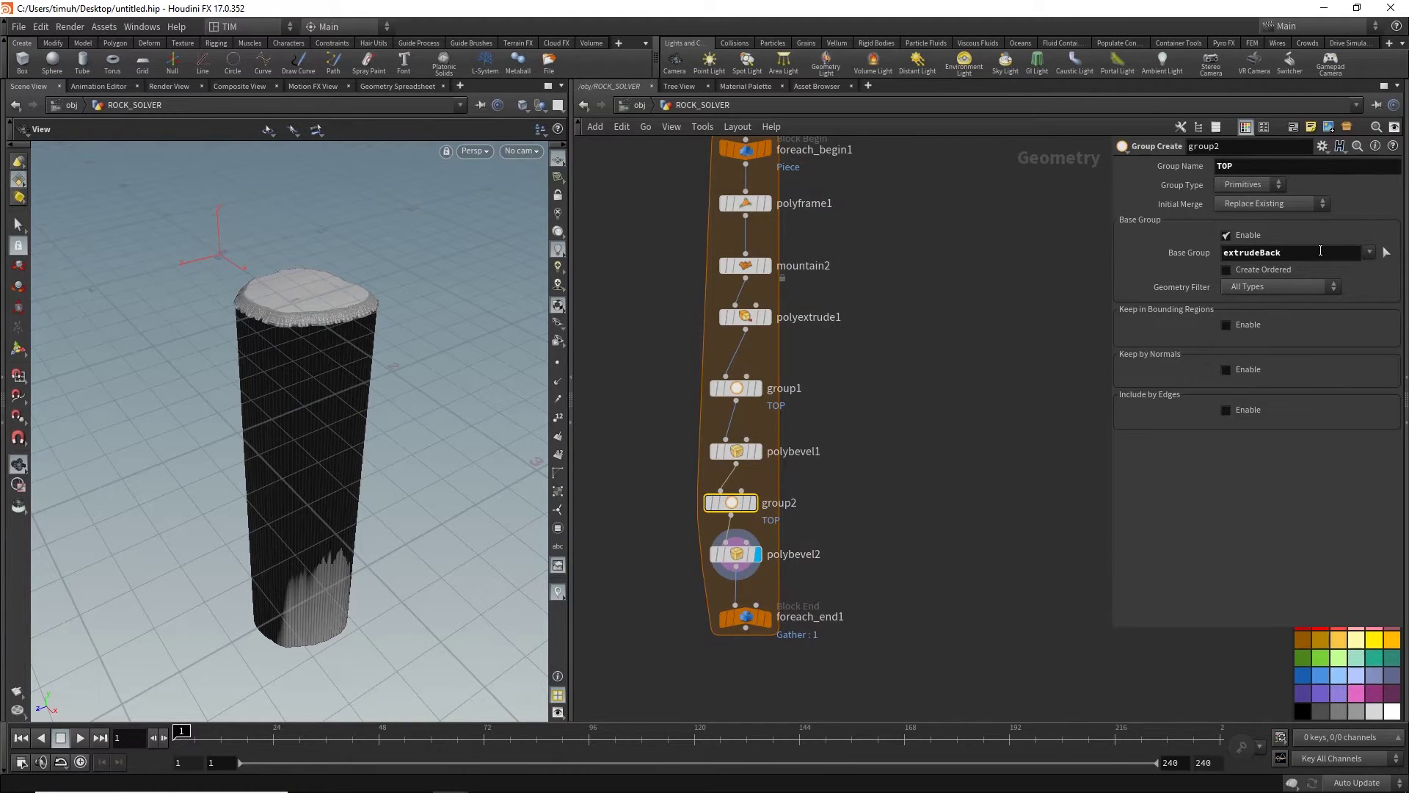
click(1374, 255)
click(1357, 297)
click(749, 564)
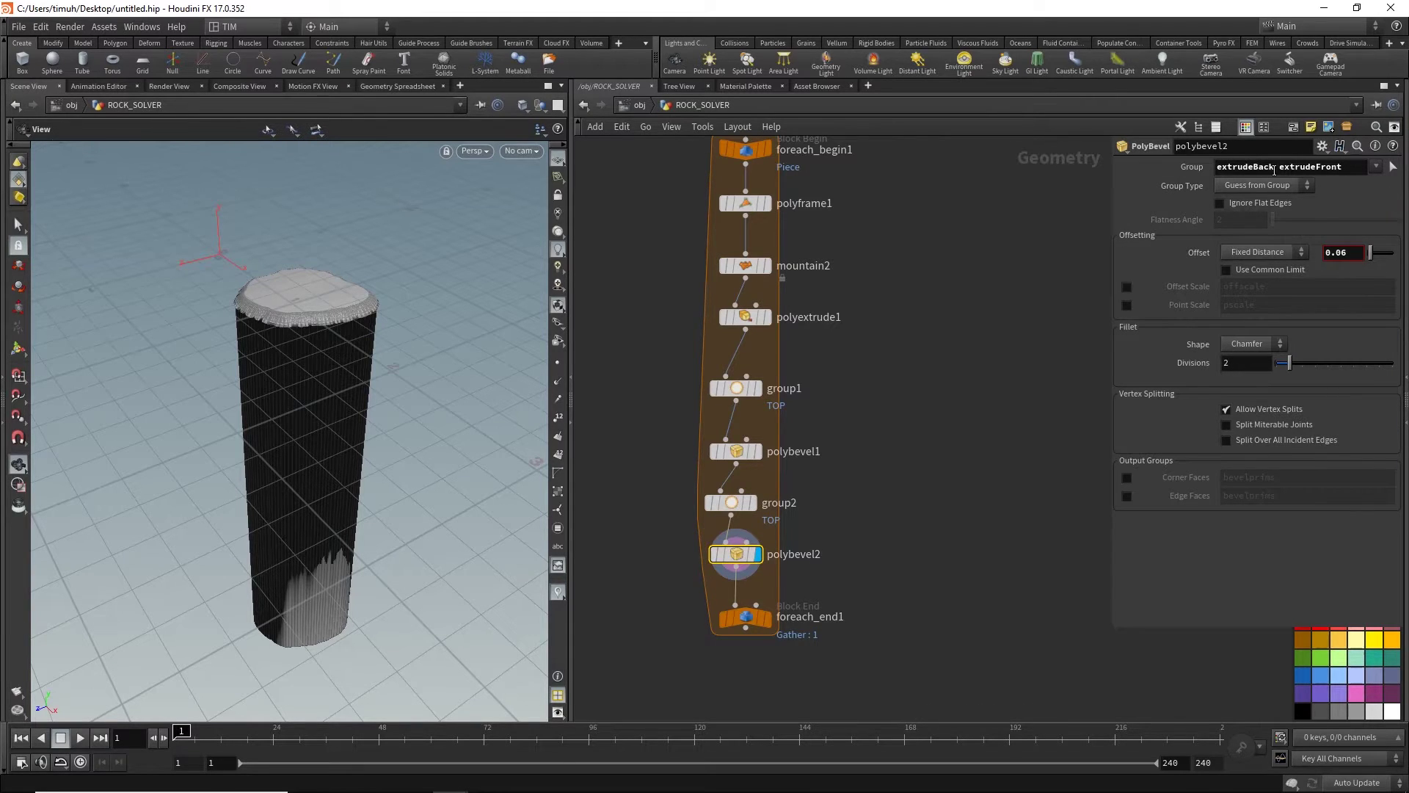
key(BackSpace)
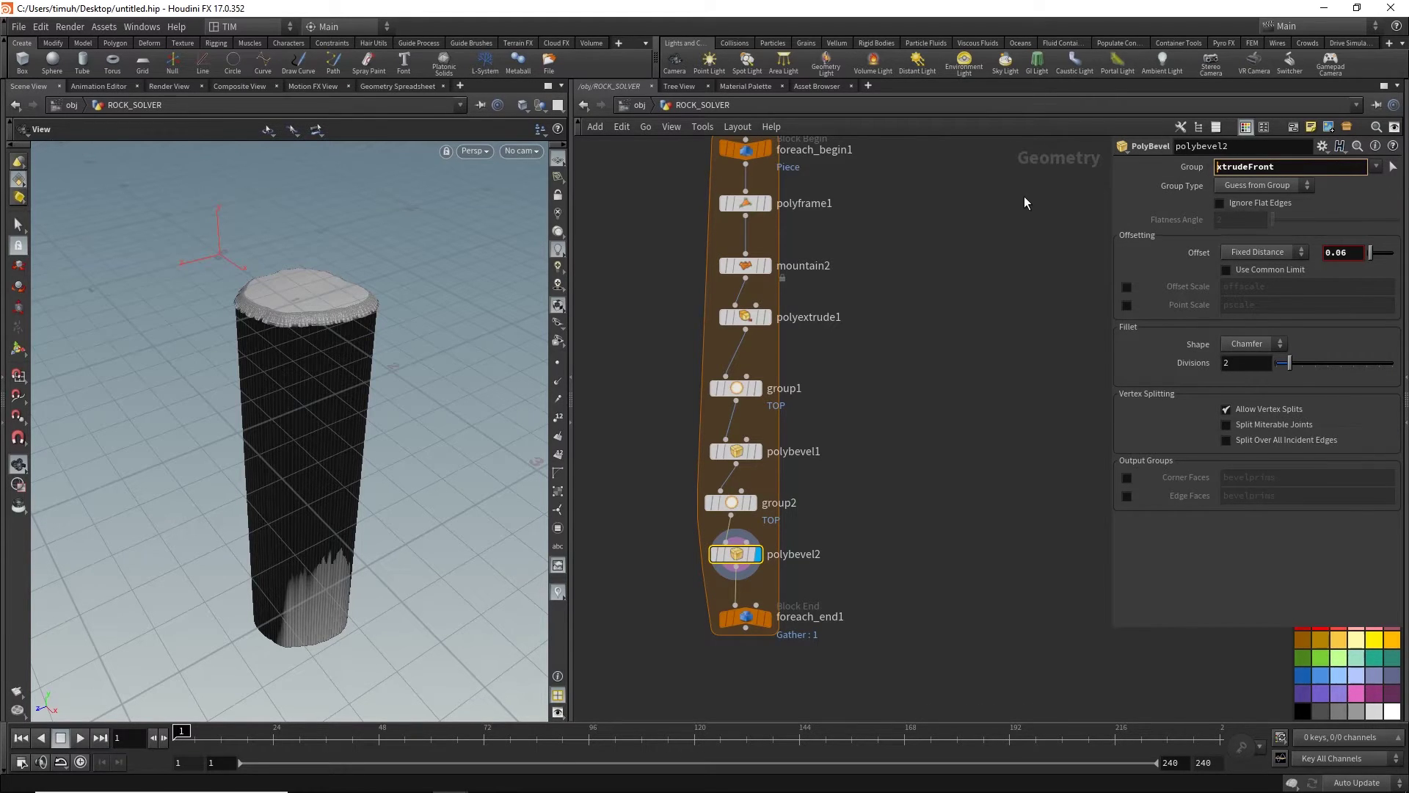
key(Return)
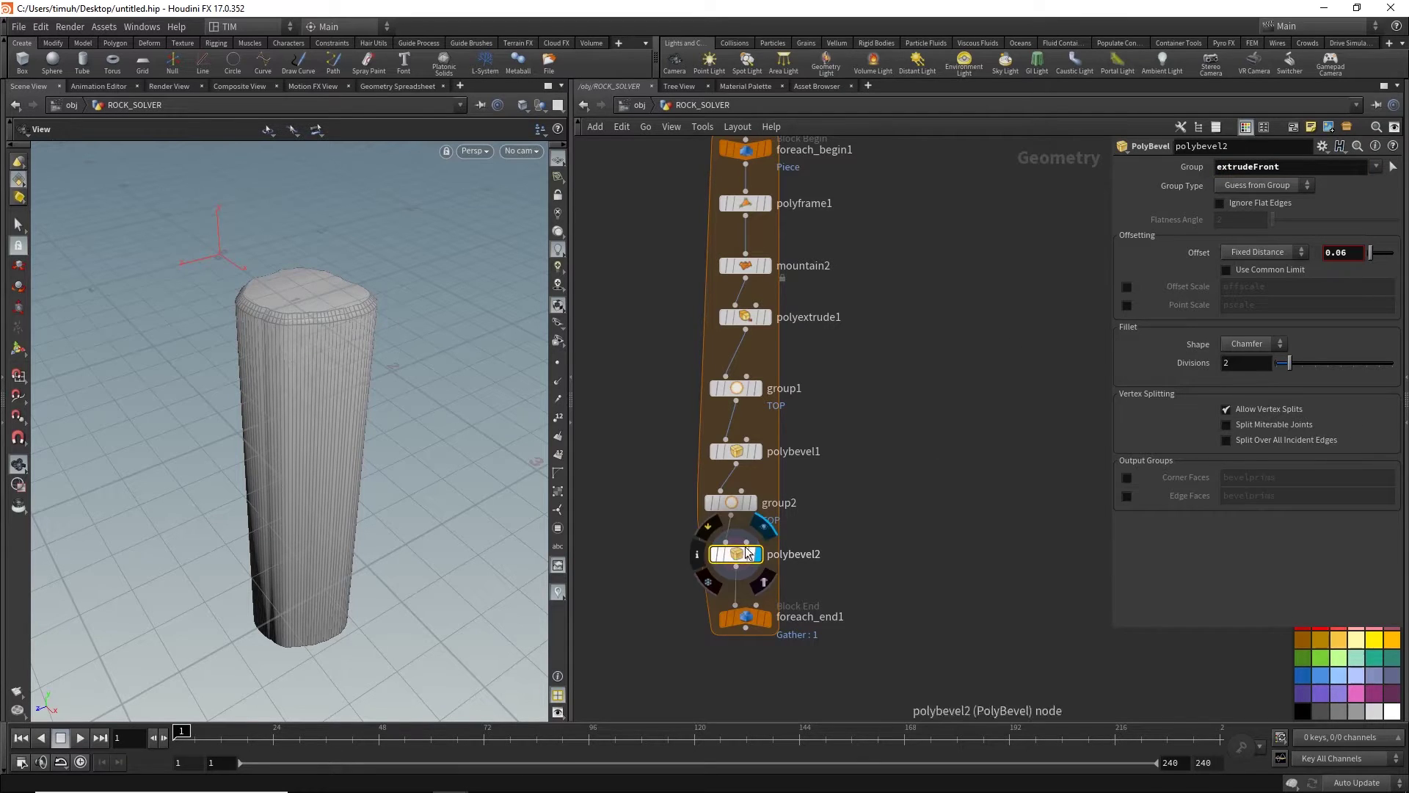
- Display group2 and remove extrudeBack so its base group is only extrudeFront
key(r)
click(744, 506)
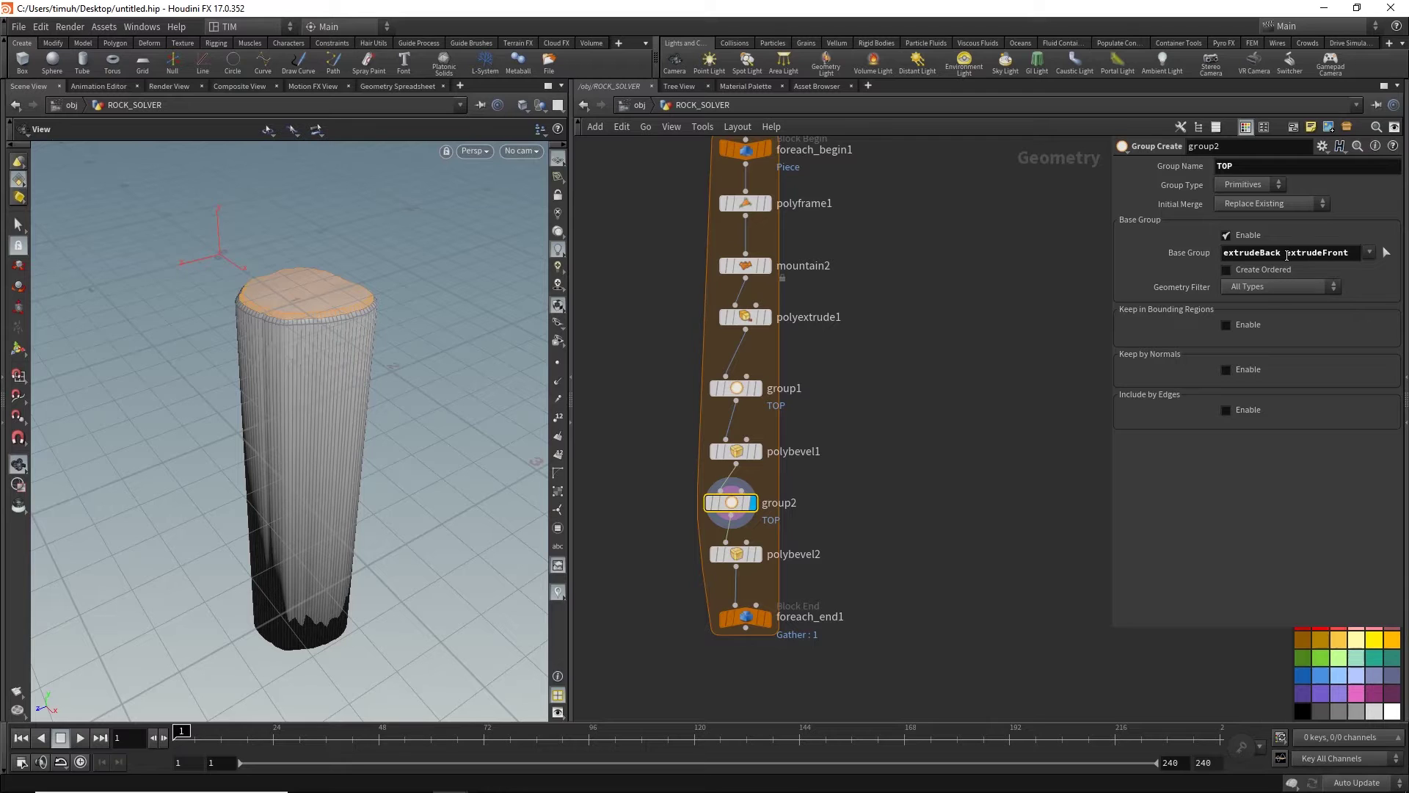
drag(1287, 251, 1148, 264)
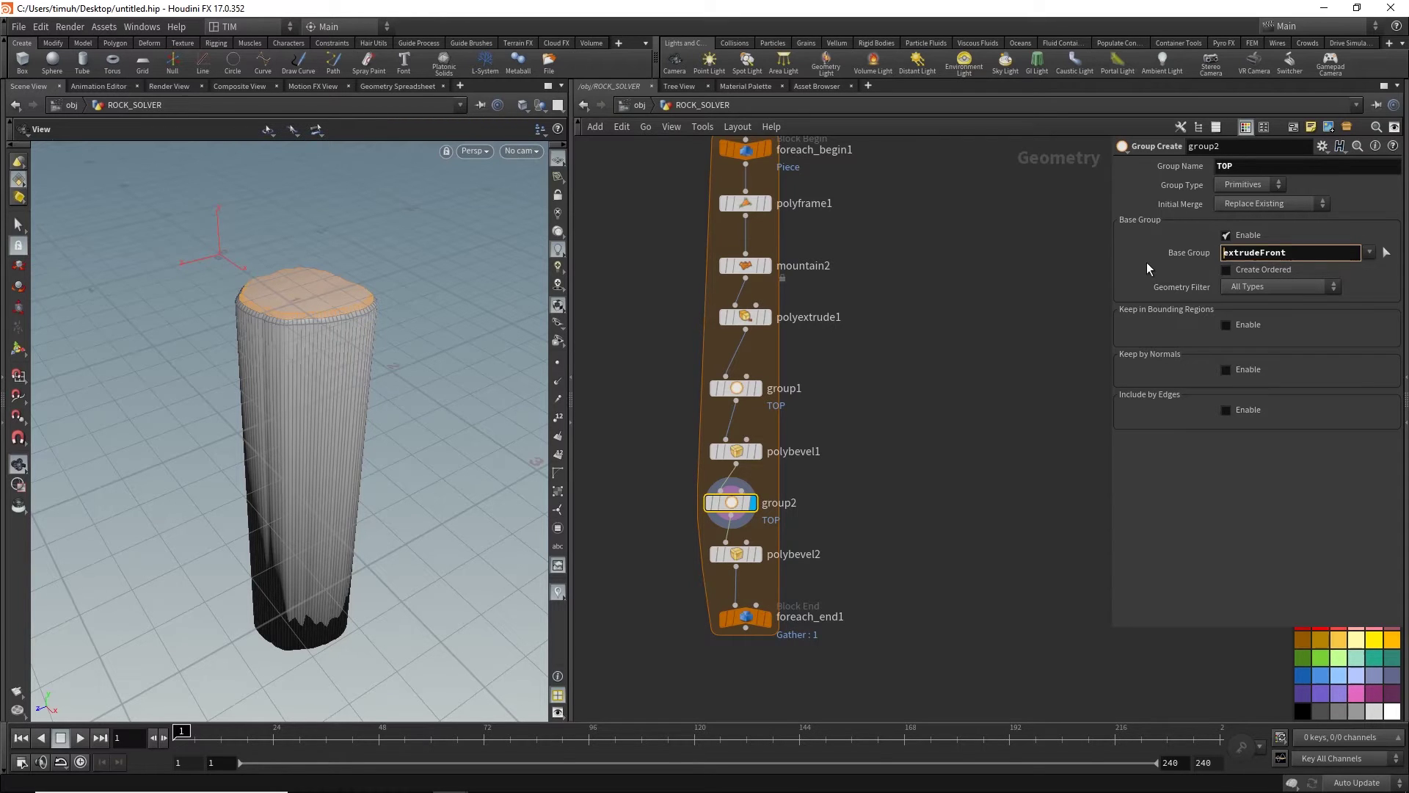
key(BackSpace)
key(Return)
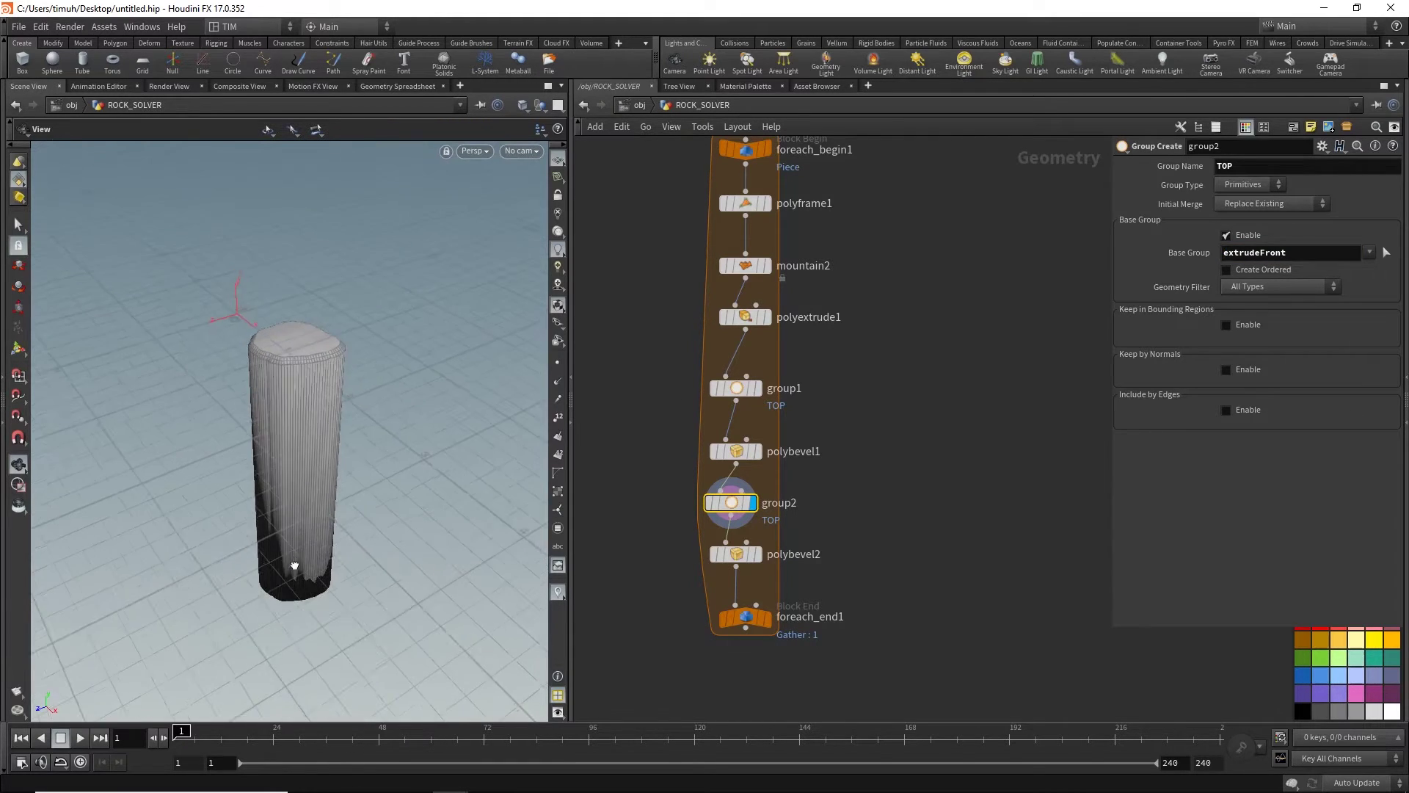
- Give polybevel2 offset 1 and 3 divisions for a pointed tip, then save
mouse_move(265, 457)
mouse_down()
mouse_move(278, 662)
mouse_move(315, 592)
mouse_up()
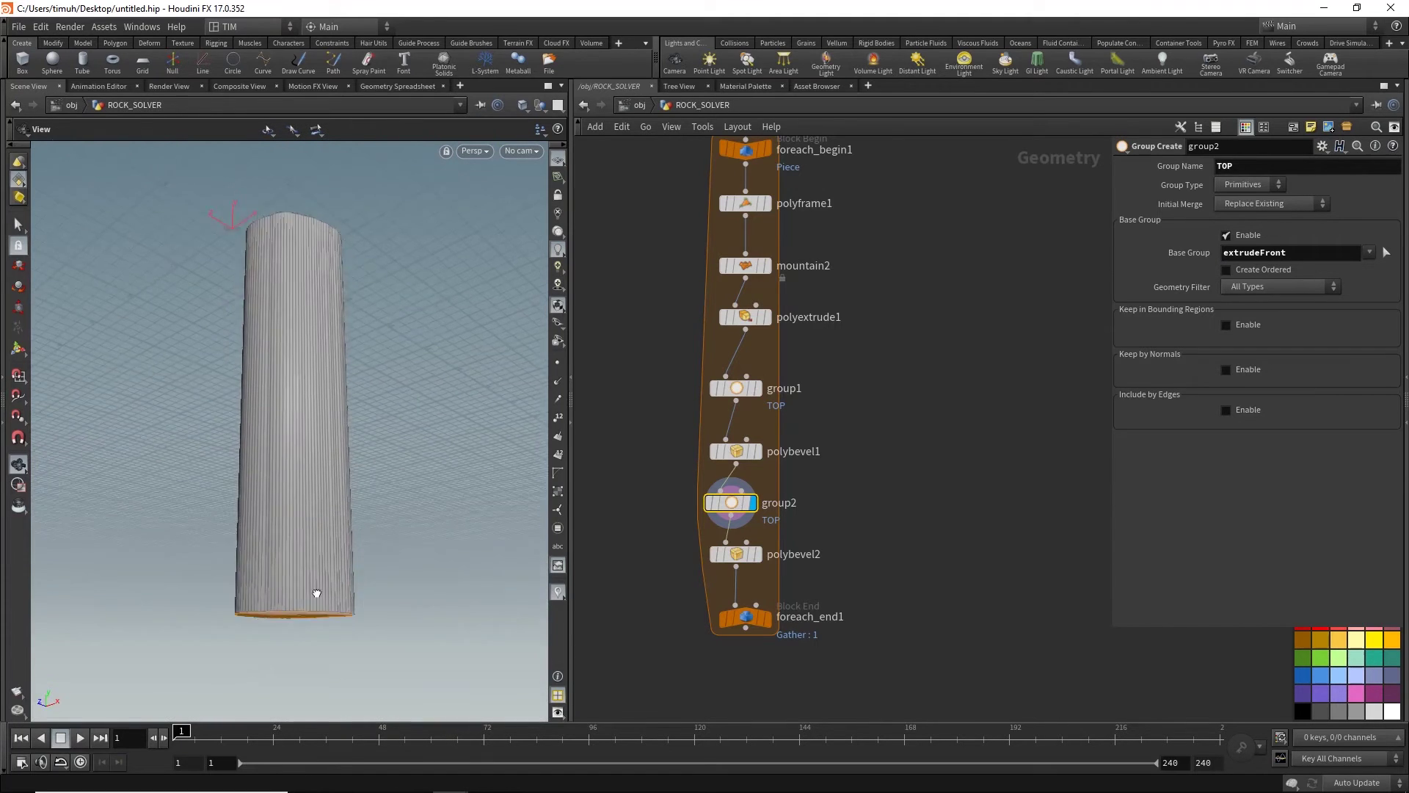
click(736, 554)
drag(275, 462, 331, 363)
middle_drag(1330, 251, 1390, 254)
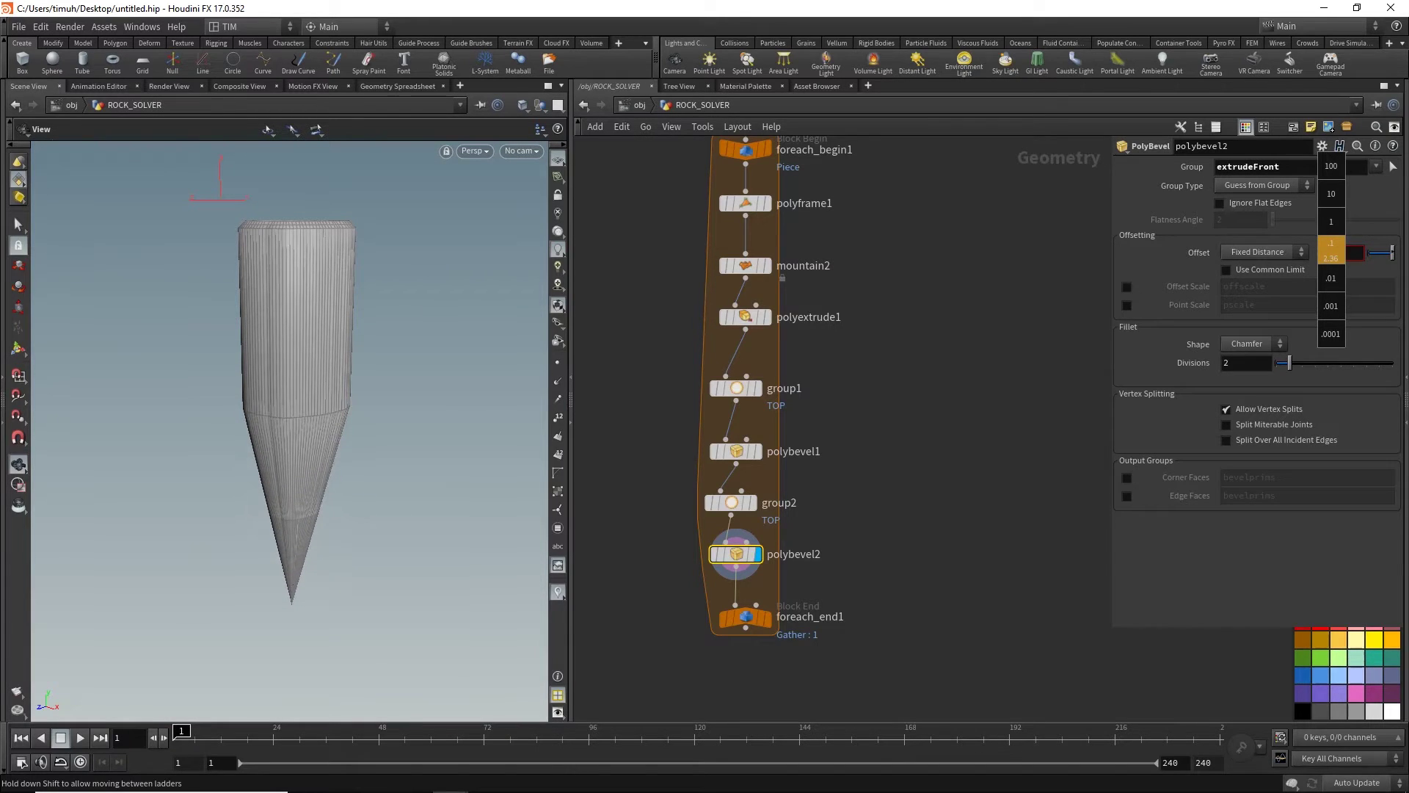
mouse_move(1392, 252)
middle_down()
mouse_move(1320, 255)
mouse_move(1377, 252)
middle_up()
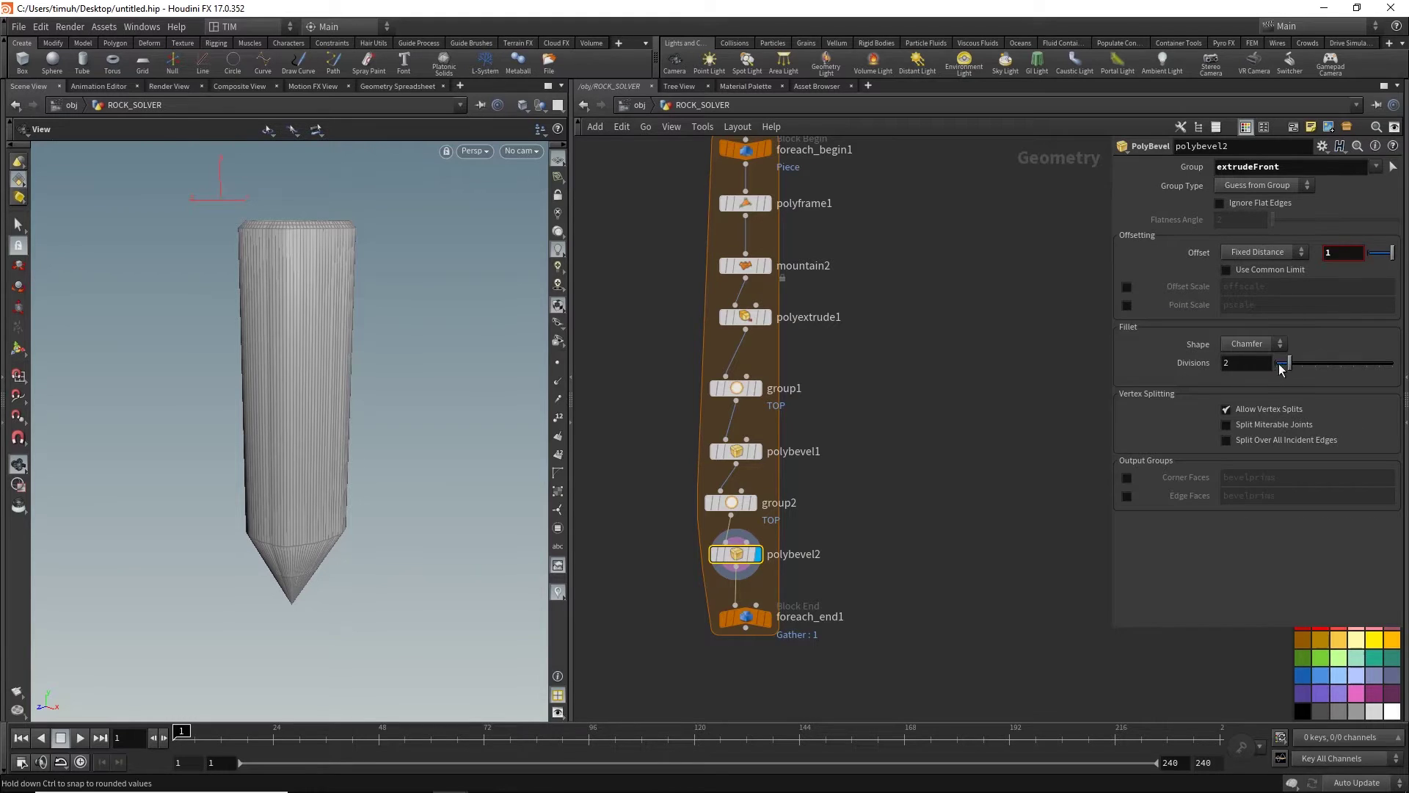
drag(1280, 368, 1305, 365)
key(ctrl+s)
mouse_move(393, 409)
mouse_down()
mouse_move(378, 384)
mouse_move(294, 380)
mouse_up()
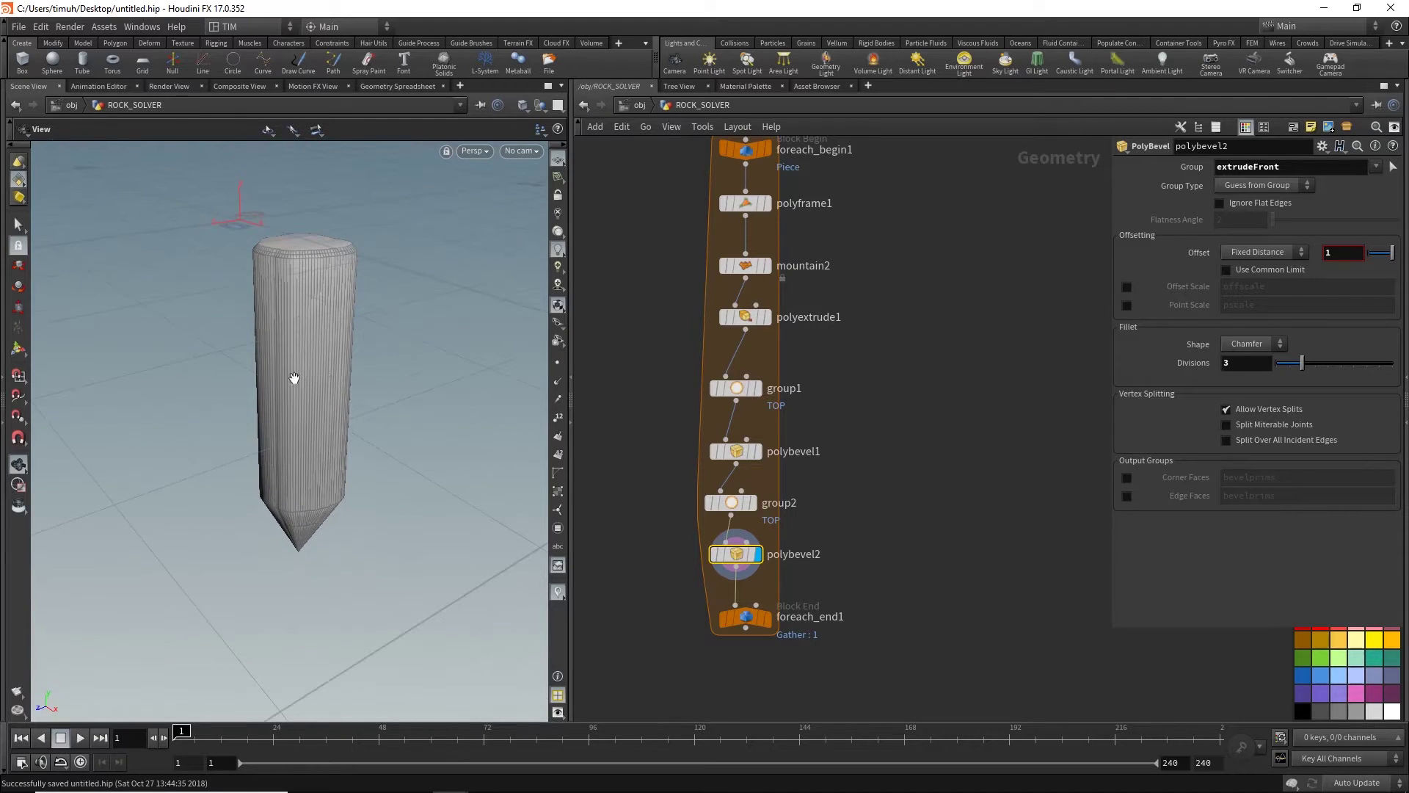
- Display foreach_end1 and orbit around the full cluster of rock columns
click(748, 617)
drag(748, 618, 744, 628)
click(743, 628)
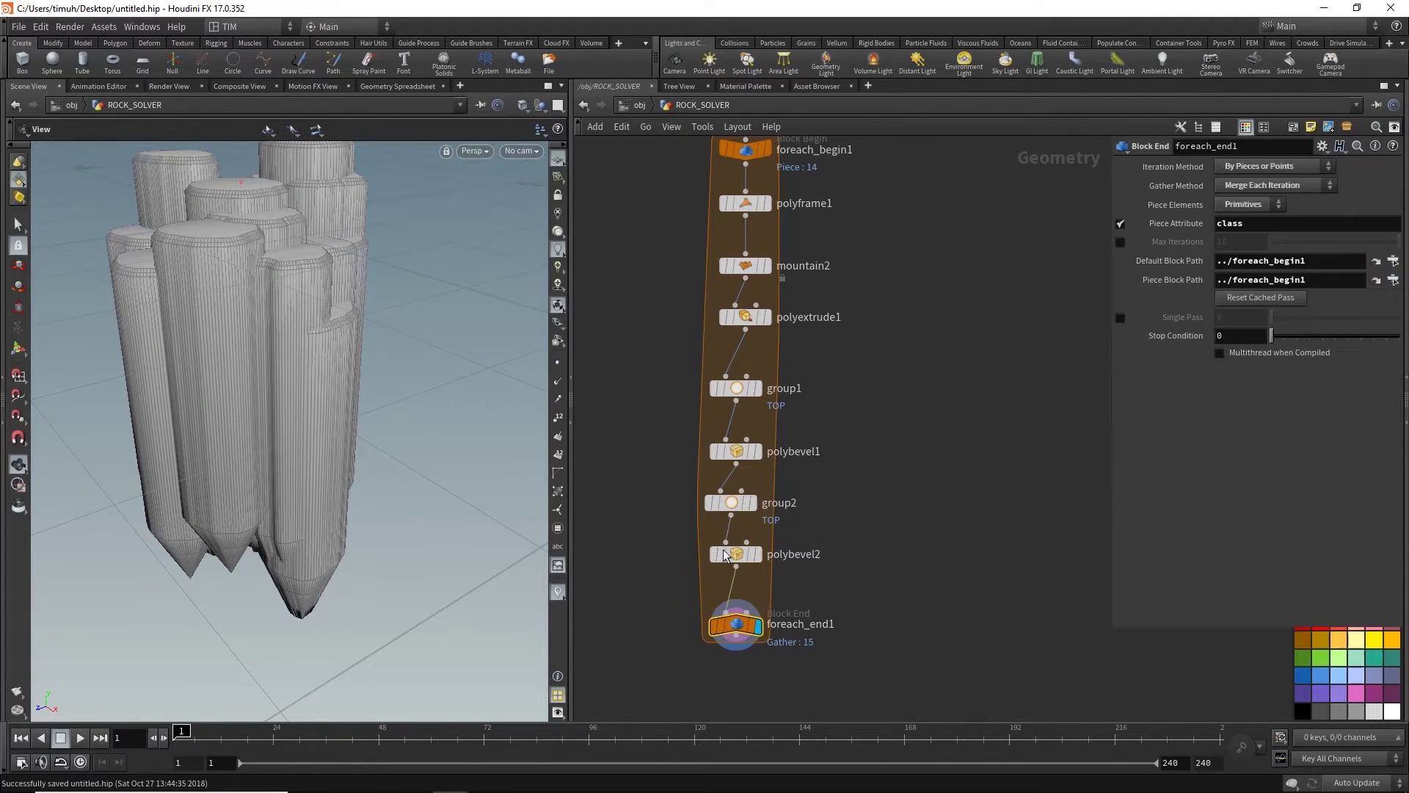
scroll(834, 490, down, 1)
scroll(834, 490, down, 1)
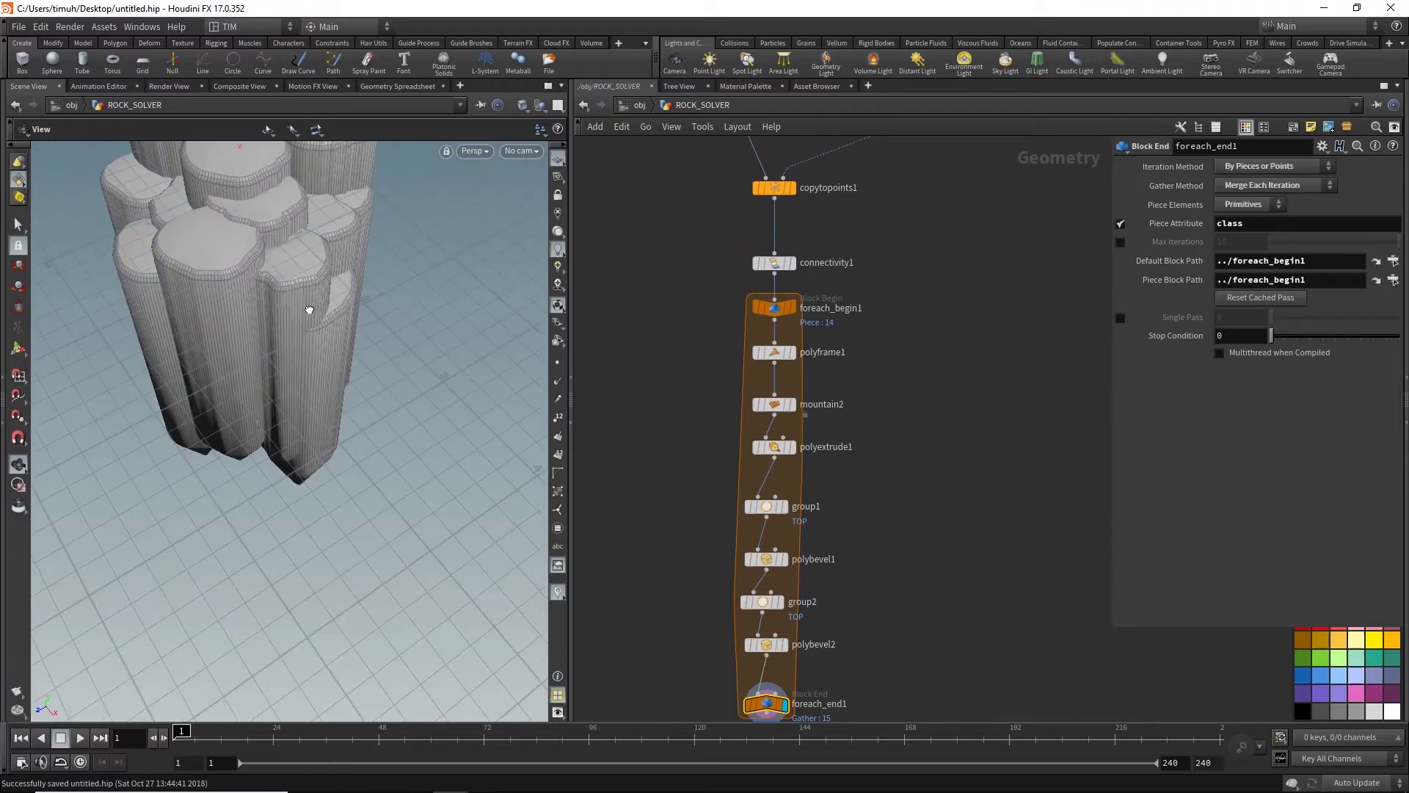
drag(310, 311, 623, 417)
scroll(902, 441, up, 2)
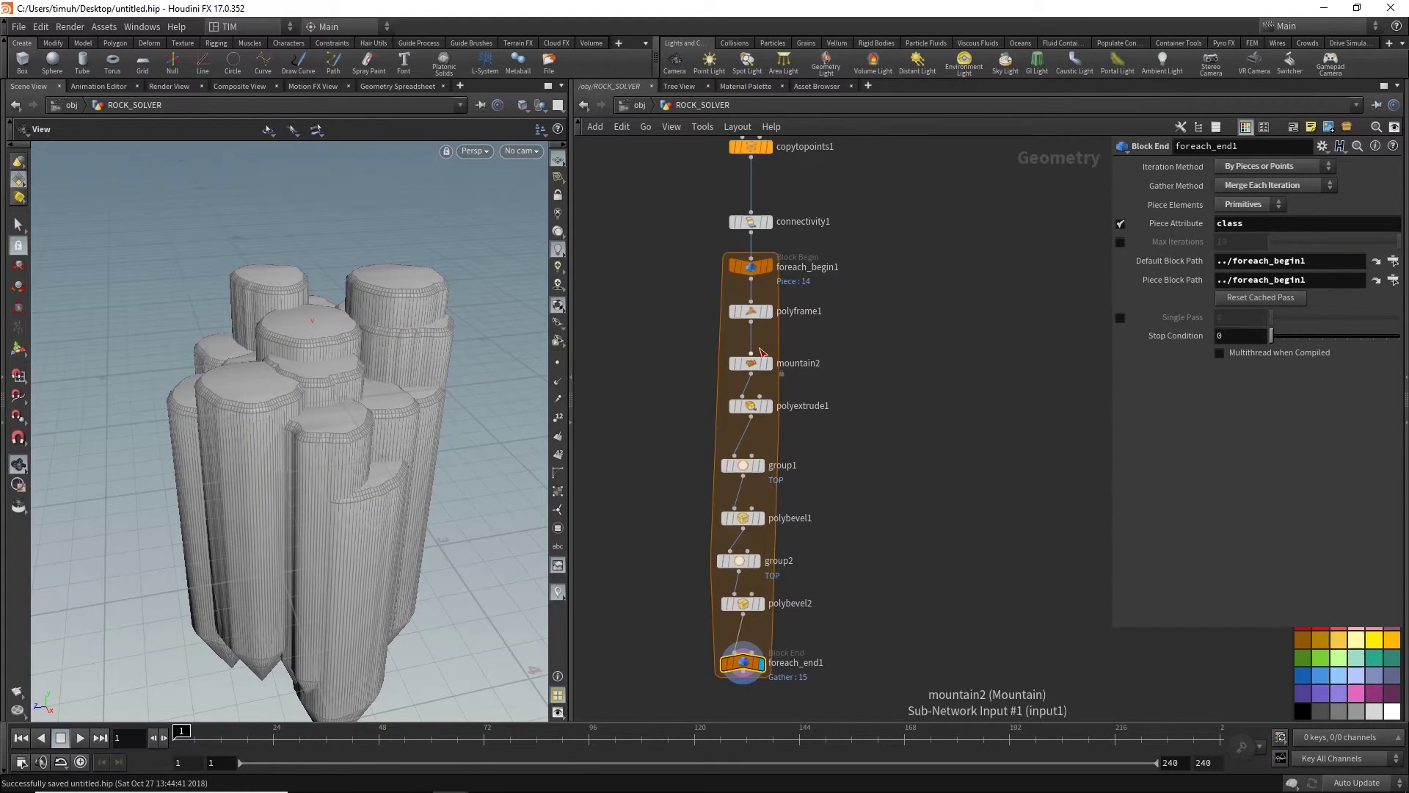
scroll(882, 496, up, 1)
- Display only the mountain2 outline, then select foreach_end1
click(751, 369)
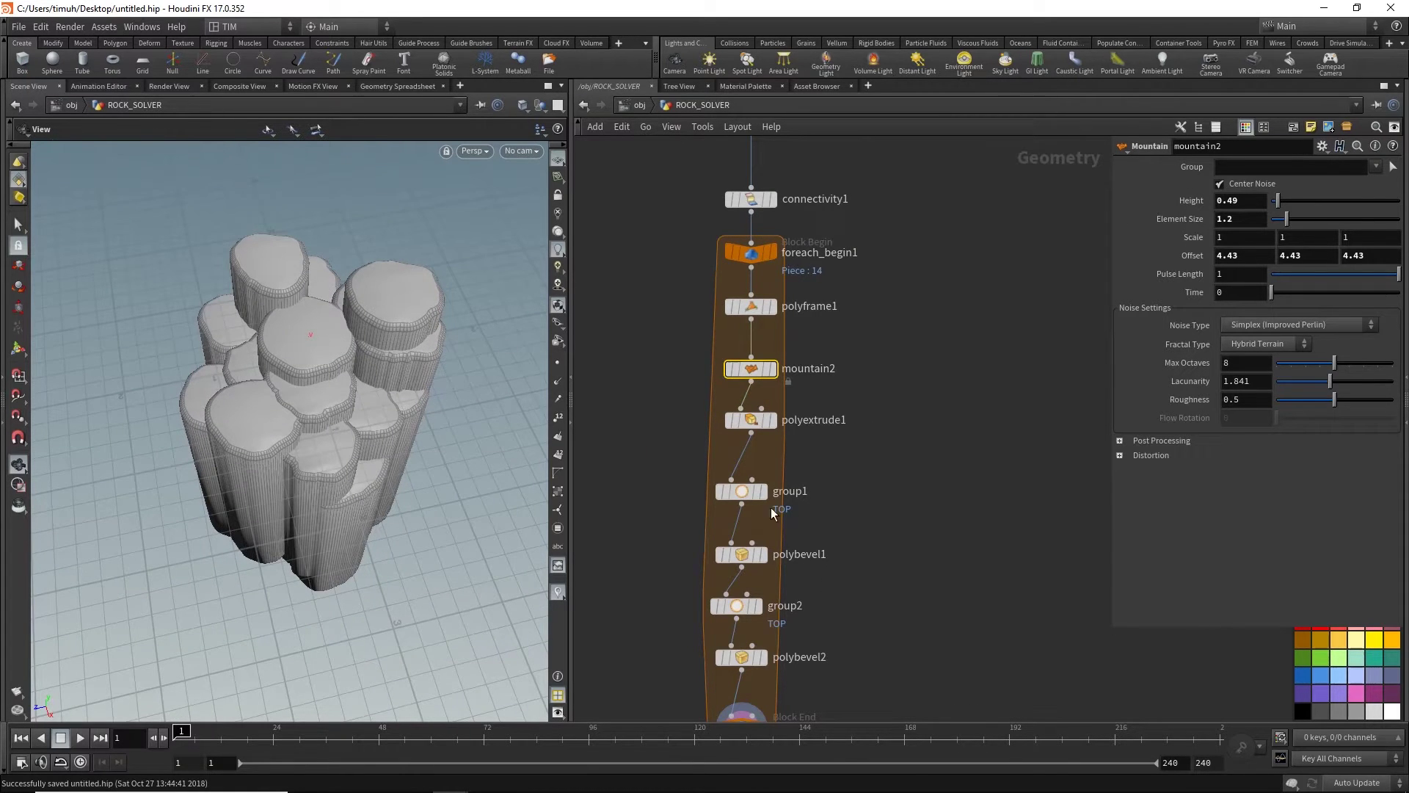
drag(283, 227, 371, 356)
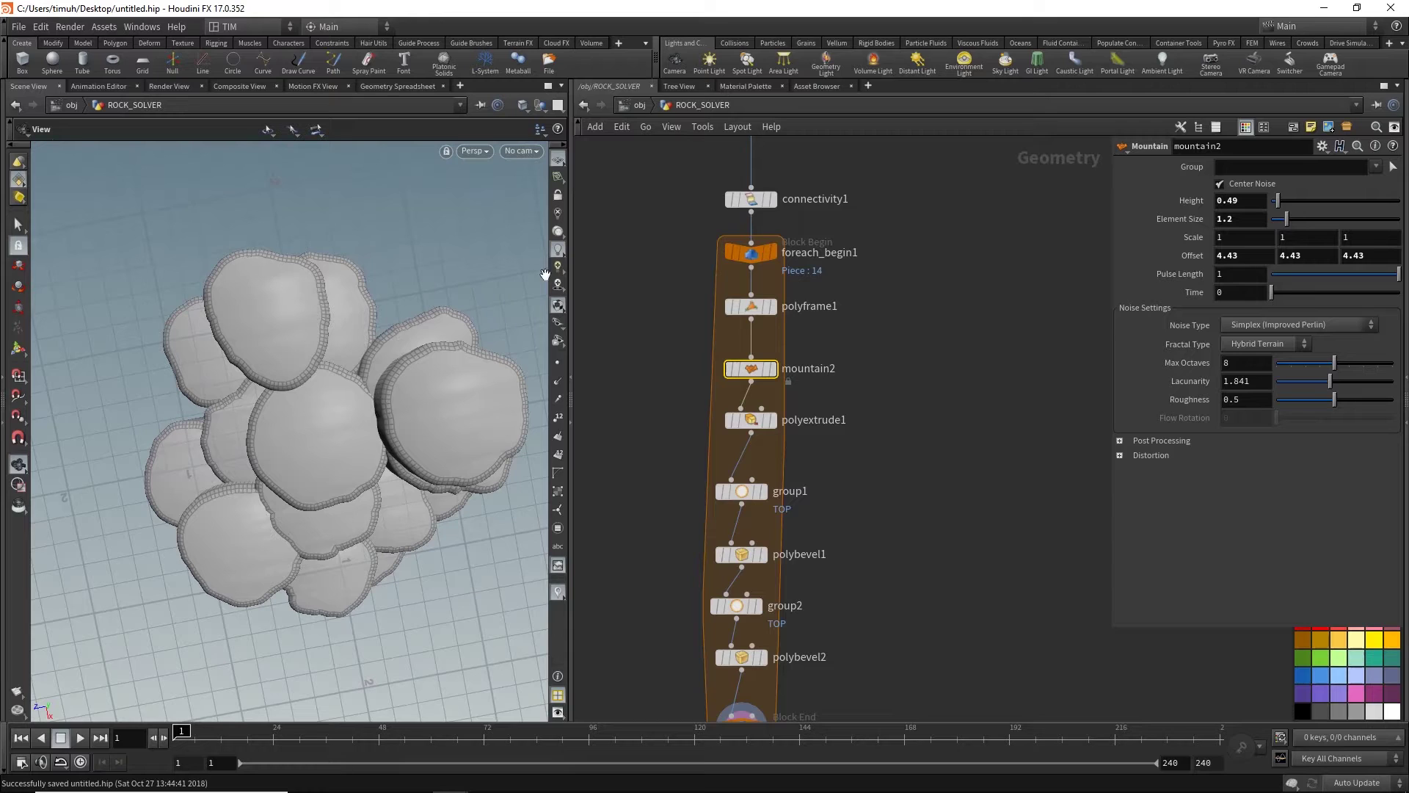
click(770, 369)
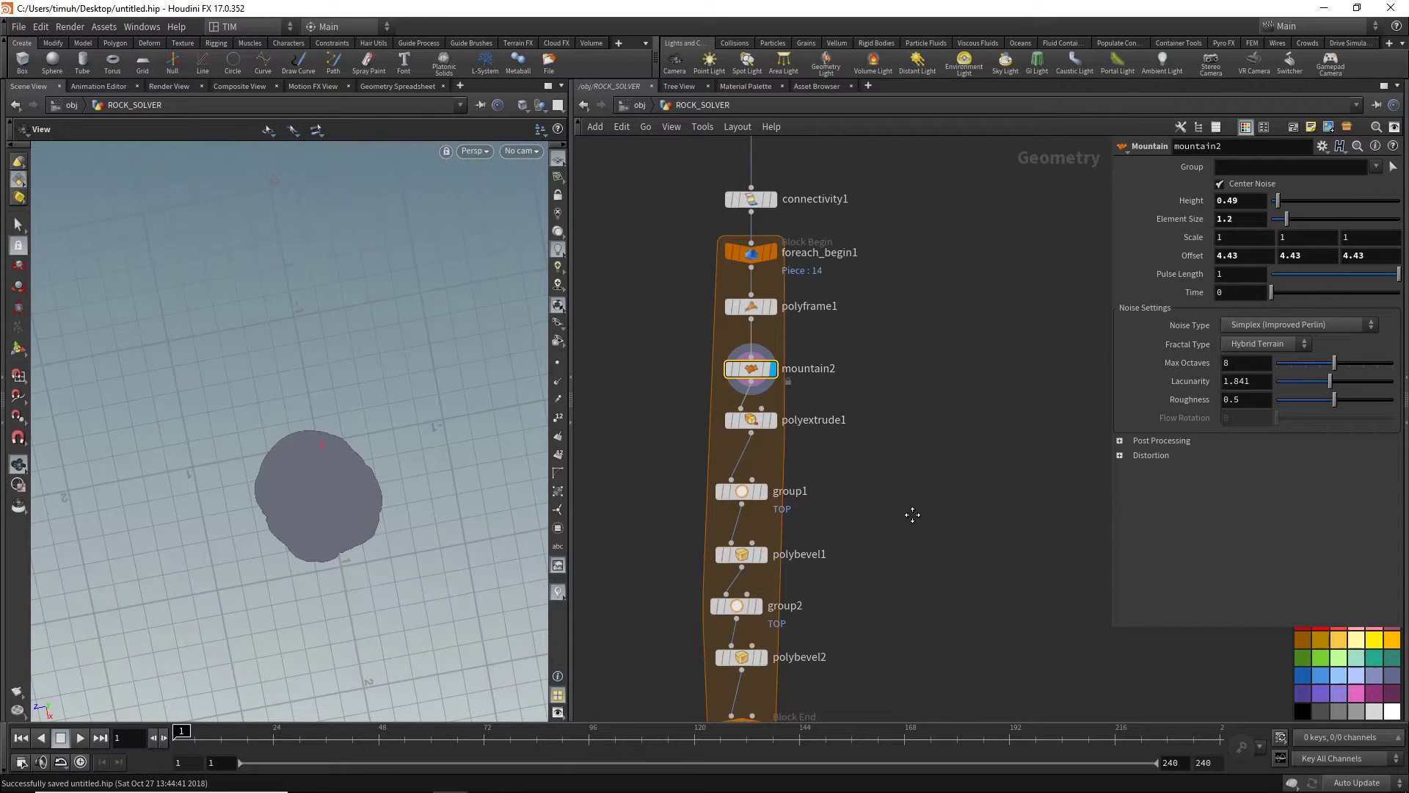
middle_drag(912, 514, 911, 342)
click(760, 558)
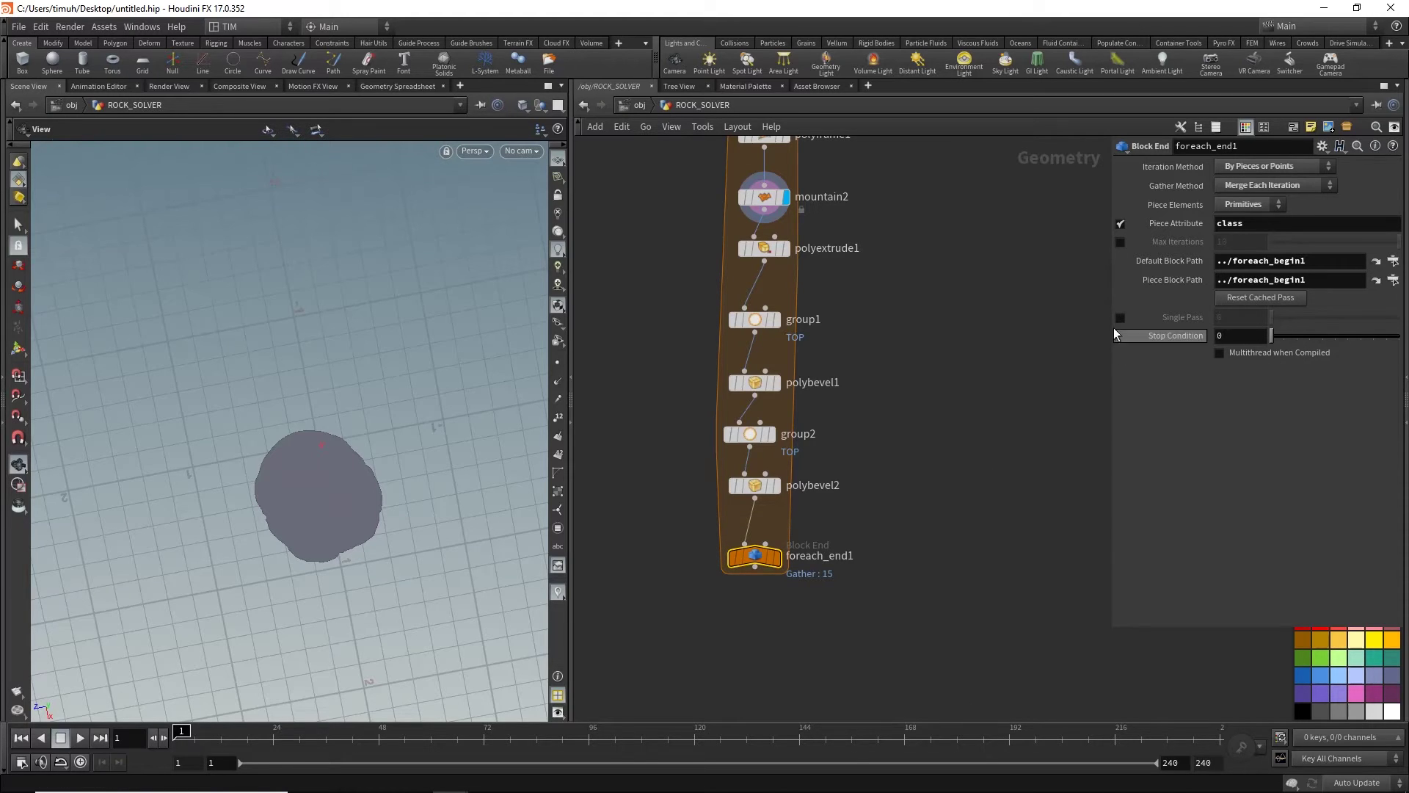
- Turn on Single Pass in foreach_end1 and step through individual rock pieces
click(1120, 317)
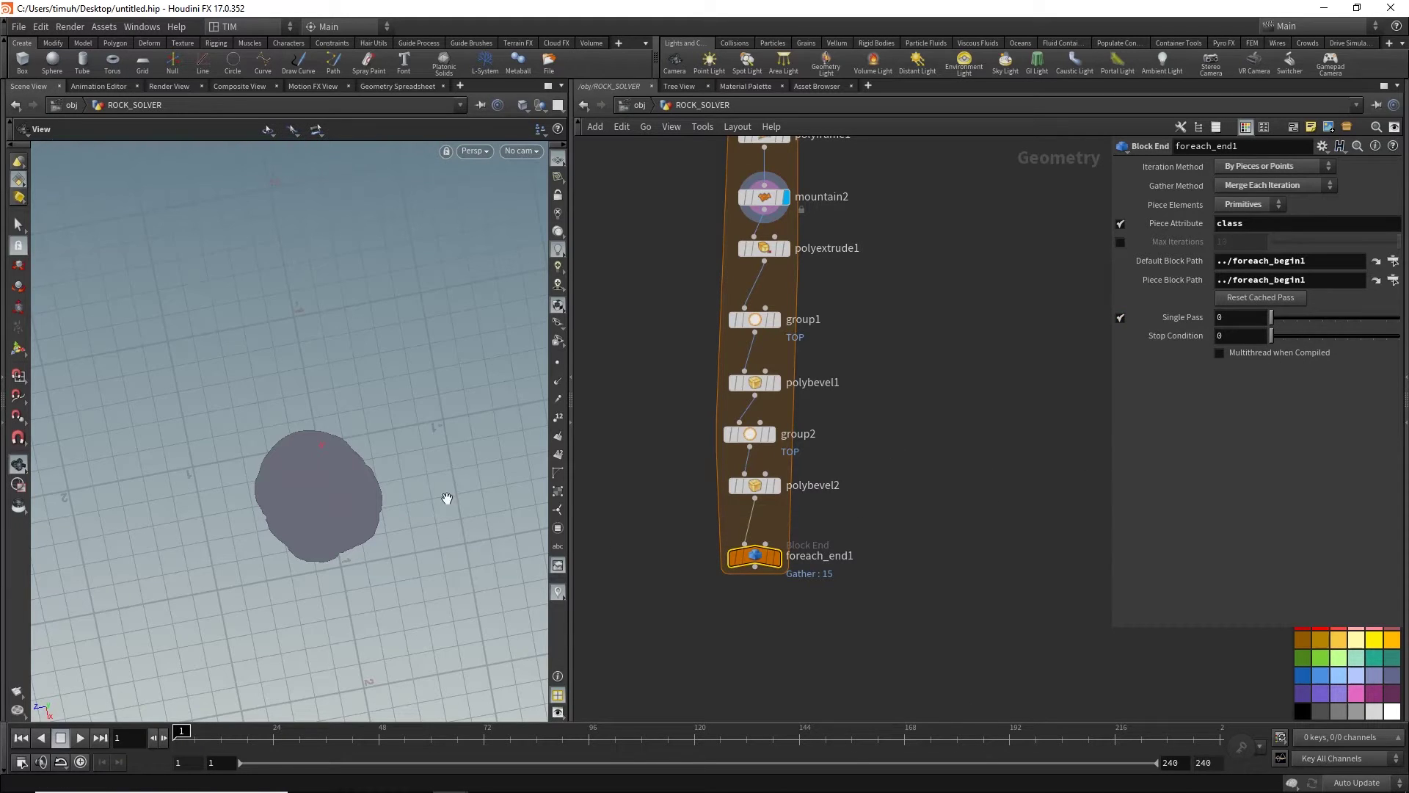
click(1282, 319)
scroll(698, 469, down, 2)
mouse_move(403, 494)
mouse_down()
mouse_move(387, 494)
mouse_move(396, 529)
mouse_move(363, 518)
mouse_up()
click(764, 542)
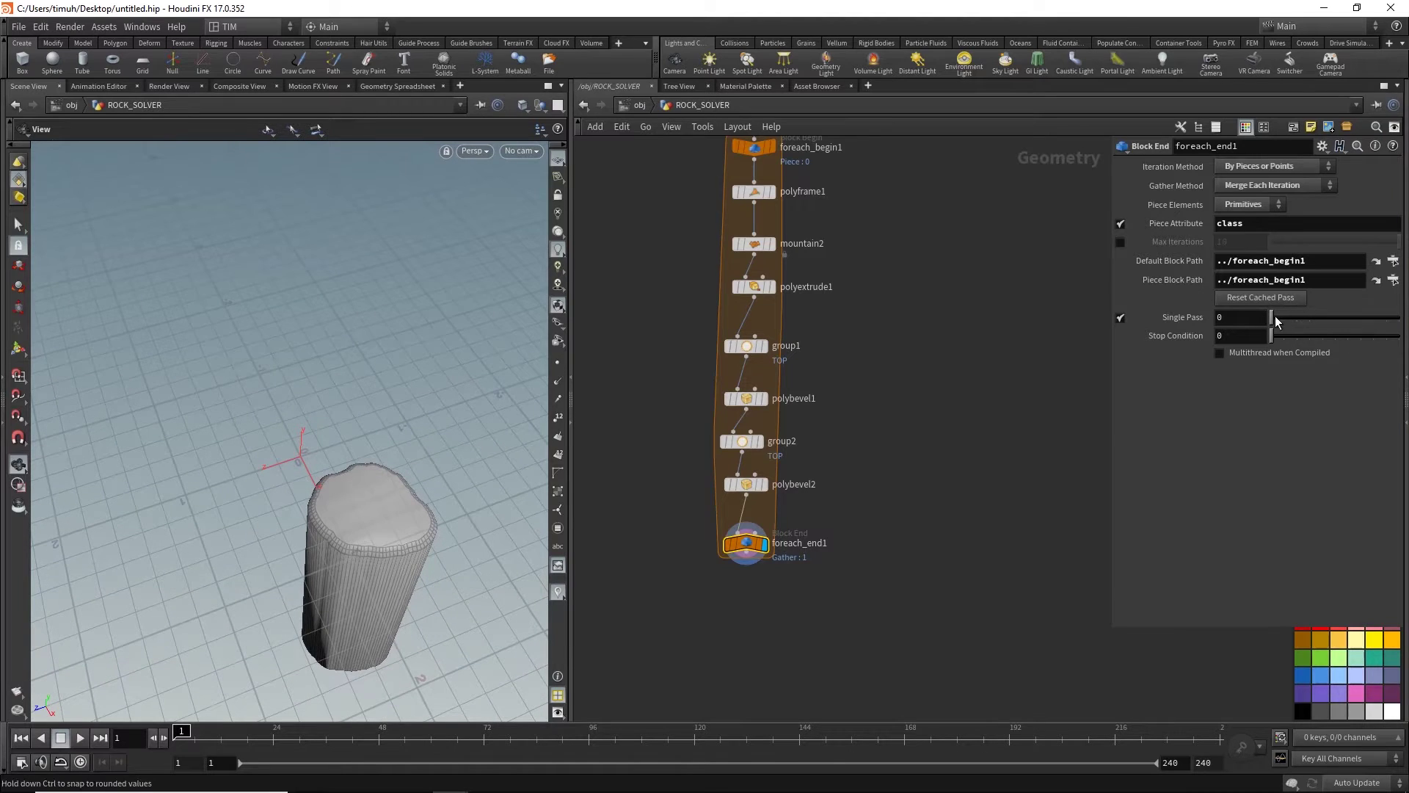
mouse_move(1276, 319)
mouse_down()
mouse_move(1339, 318)
mouse_move(1306, 327)
mouse_move(1326, 324)
mouse_up()
- View from the top, step back to the first piece, and turn off Single Pass
click(516, 150)
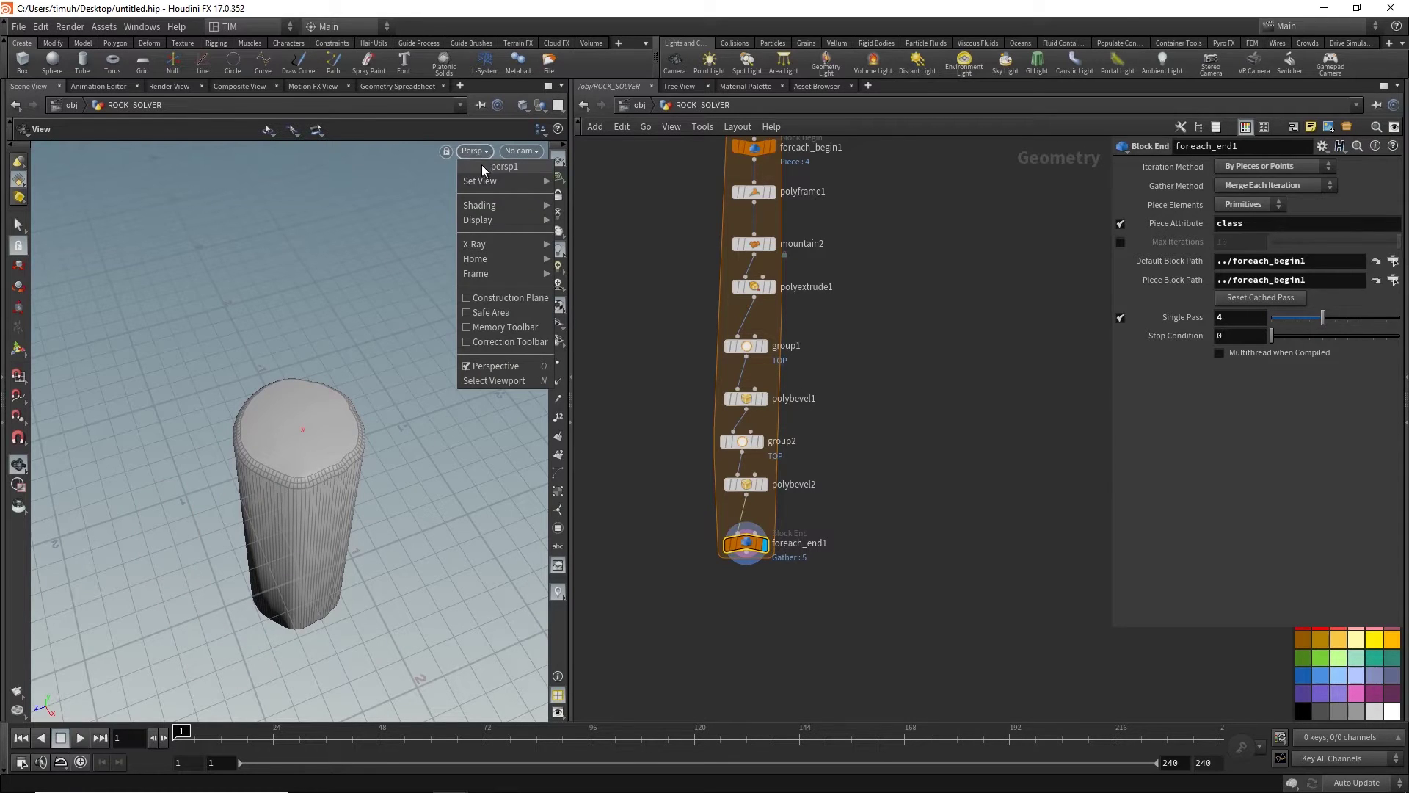
click(323, 400)
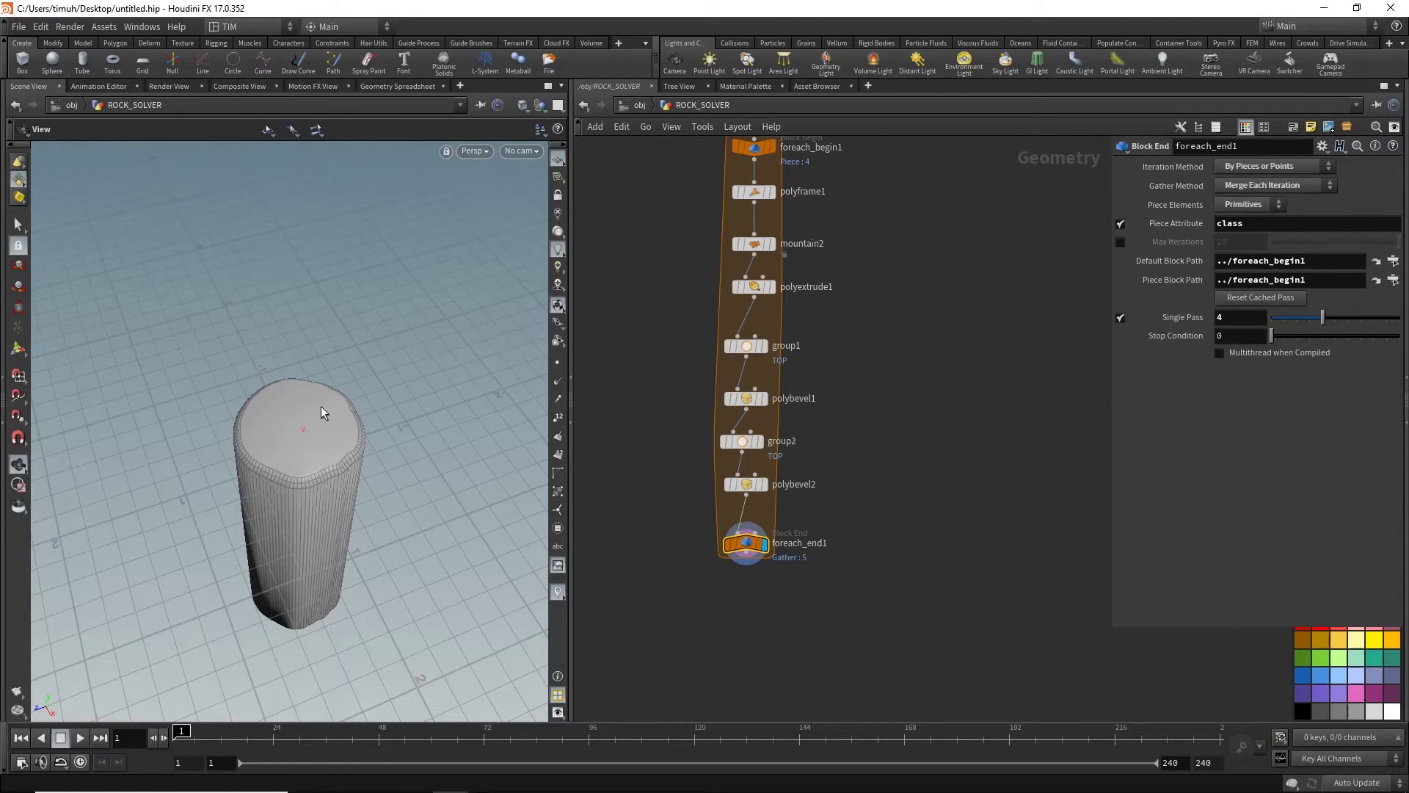
key(space+2)
scroll(267, 527, down, 5)
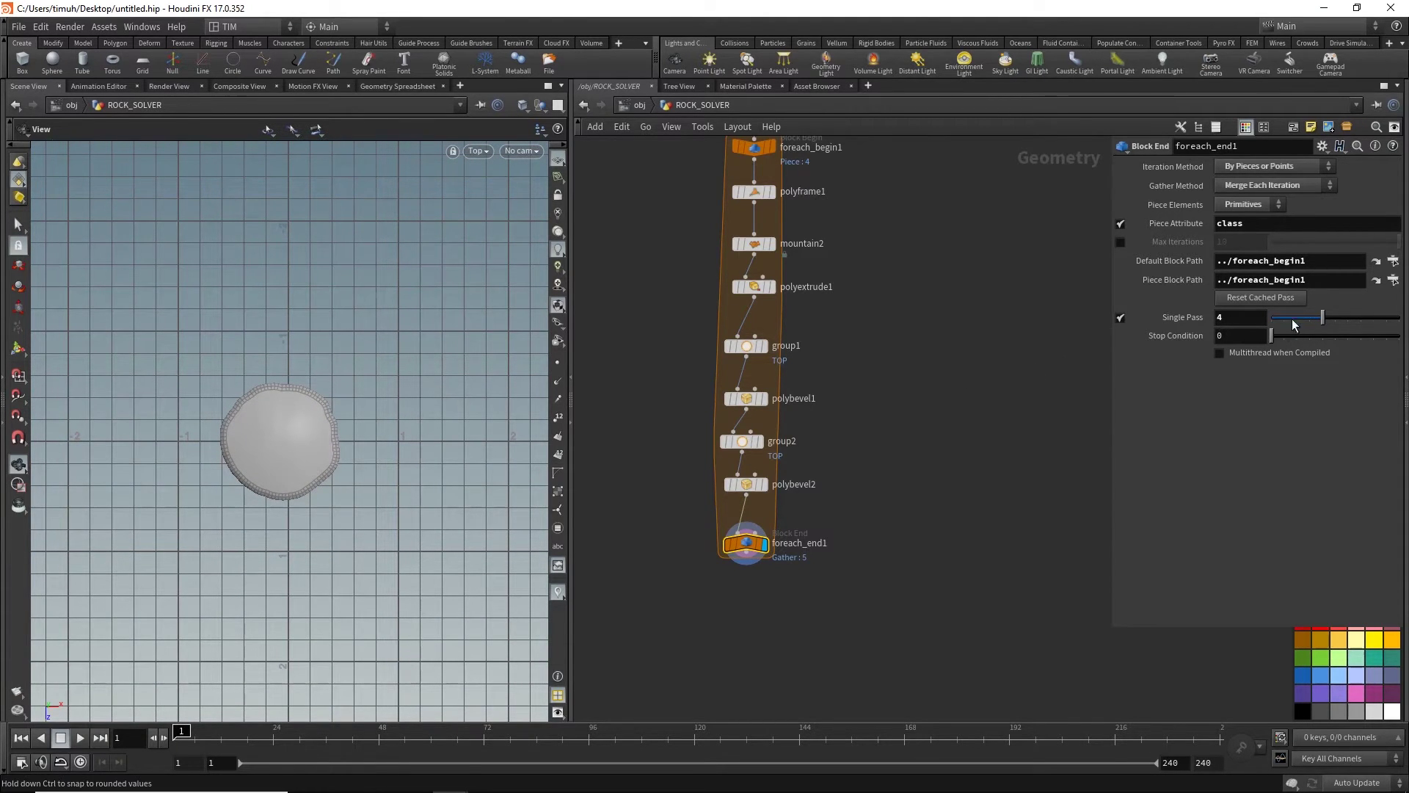
drag(1316, 315, 1289, 316)
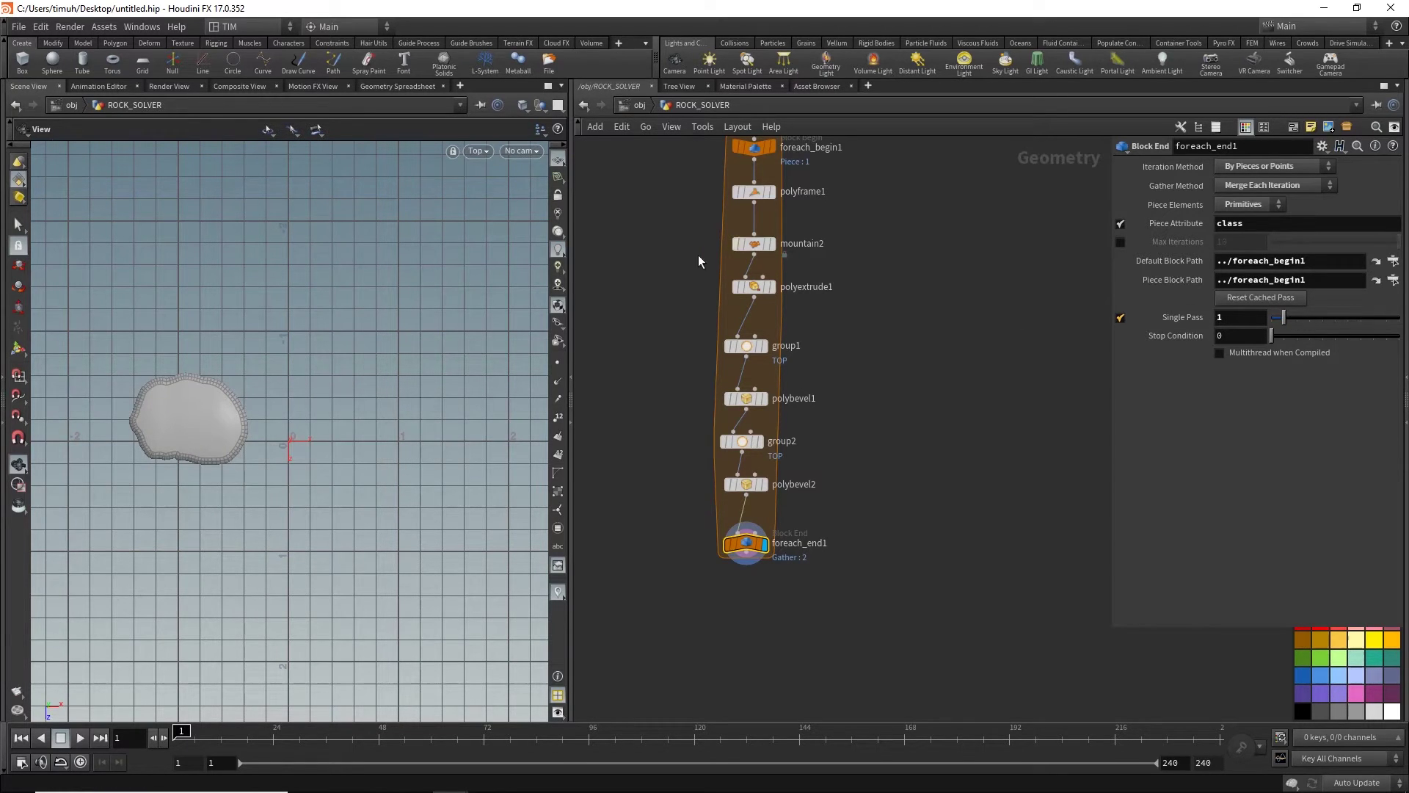
drag(1299, 316, 1265, 320)
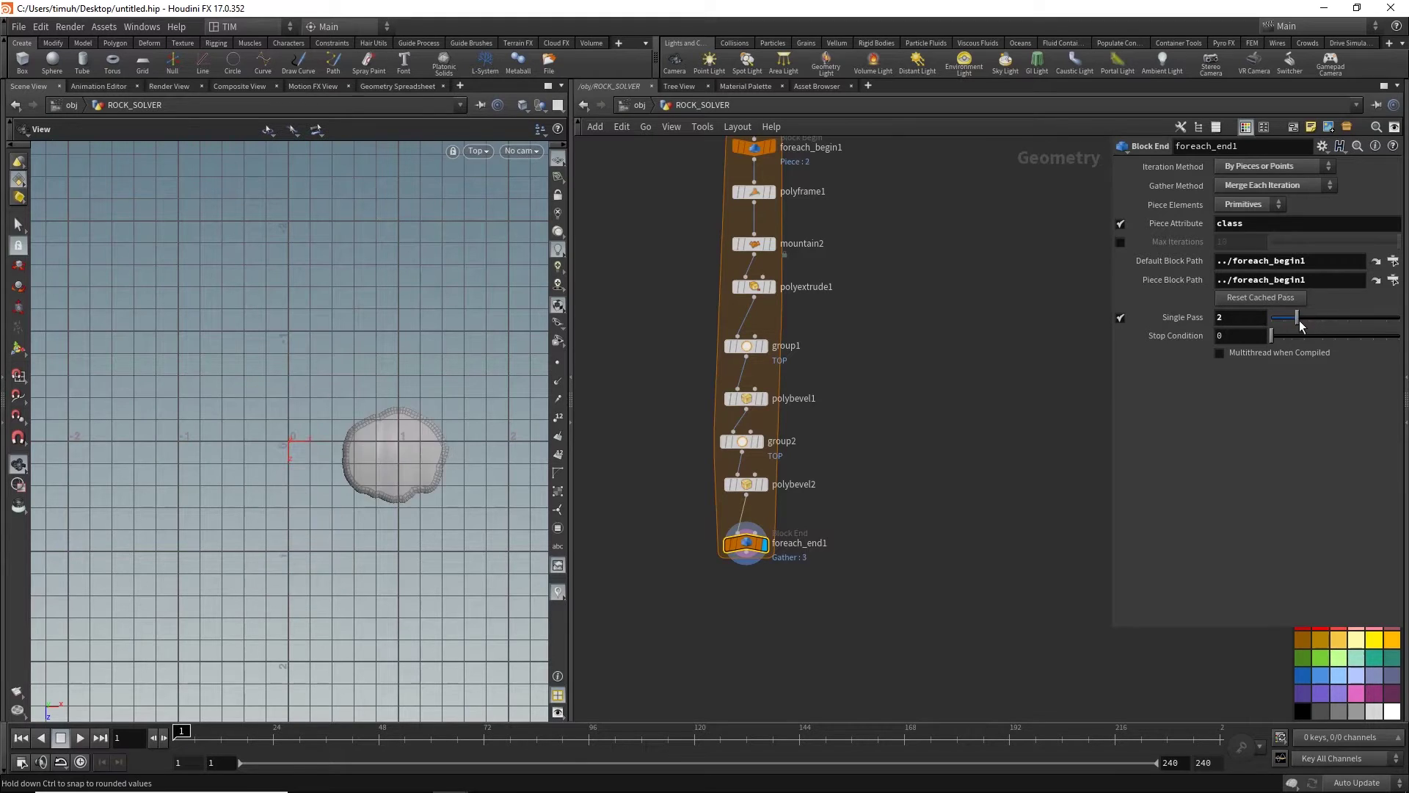
click(1121, 317)
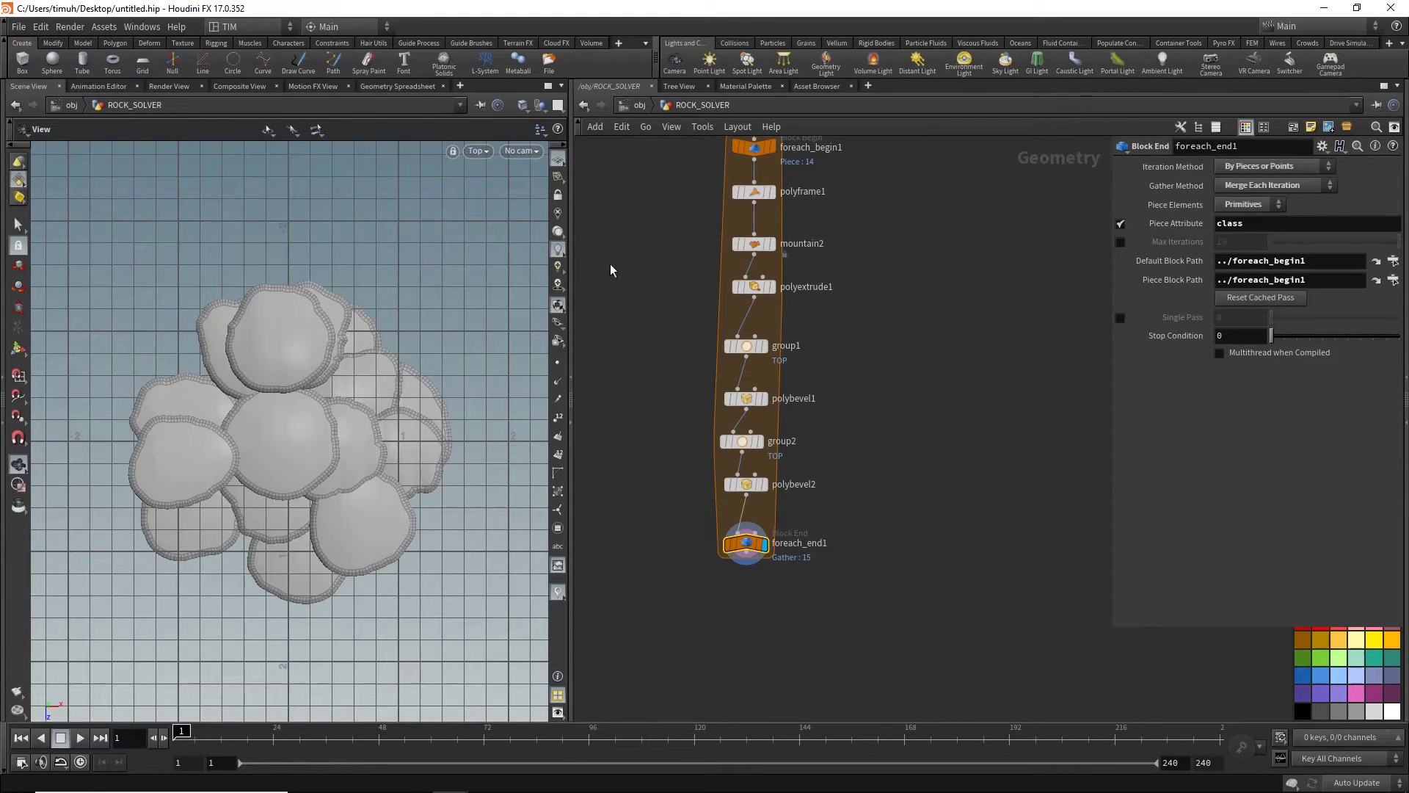
click(480, 157)
mouse_move(488, 181)
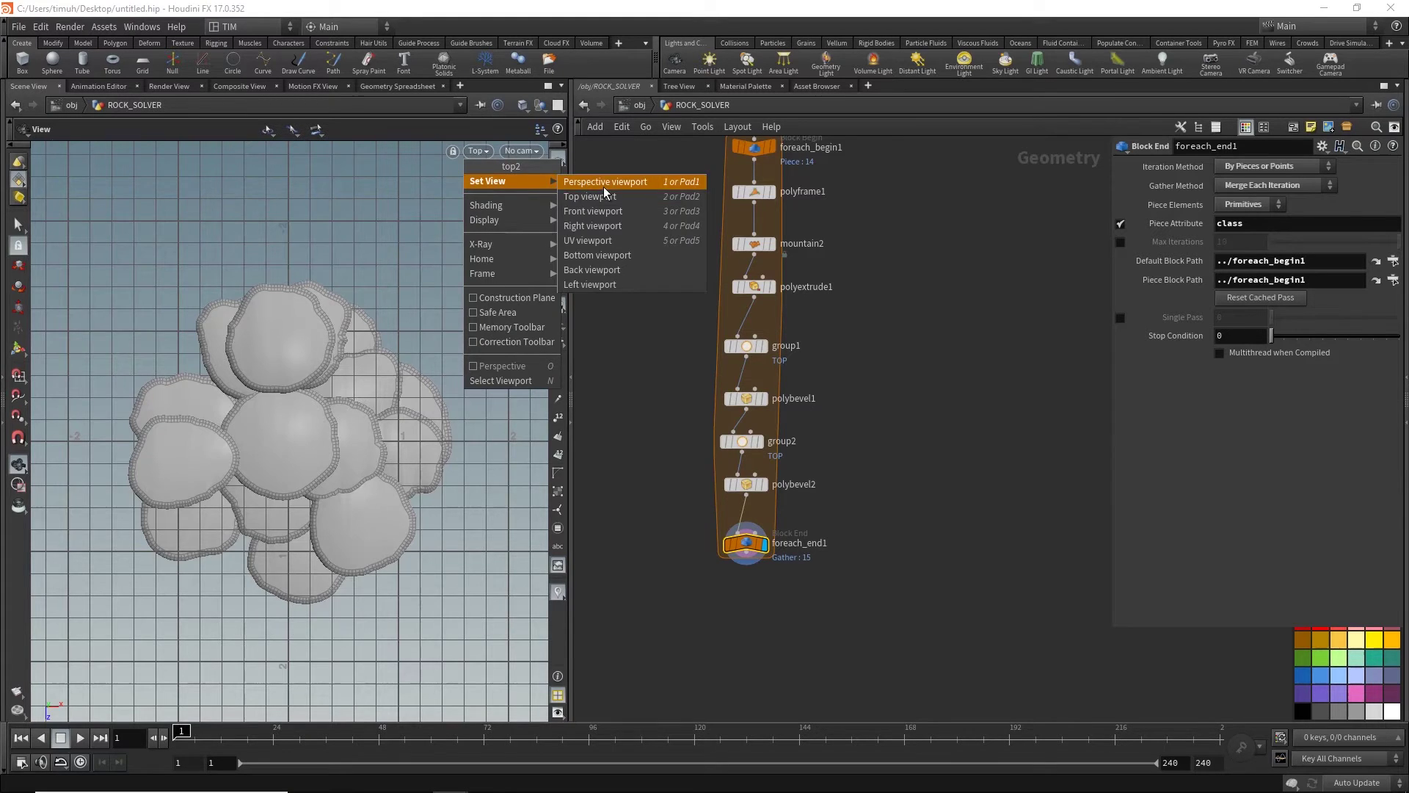
- Return the viewport to perspective, orbit the columns, and save the scene
click(601, 180)
mouse_move(242, 412)
mouse_down()
mouse_move(299, 487)
mouse_move(273, 470)
mouse_move(379, 477)
mouse_move(317, 510)
mouse_move(235, 378)
mouse_move(250, 302)
mouse_move(276, 361)
mouse_move(235, 502)
mouse_move(323, 418)
mouse_move(353, 440)
mouse_up()
scroll(822, 607, down, 3)
key(ctrl+s)
scroll(770, 502, up, 2)
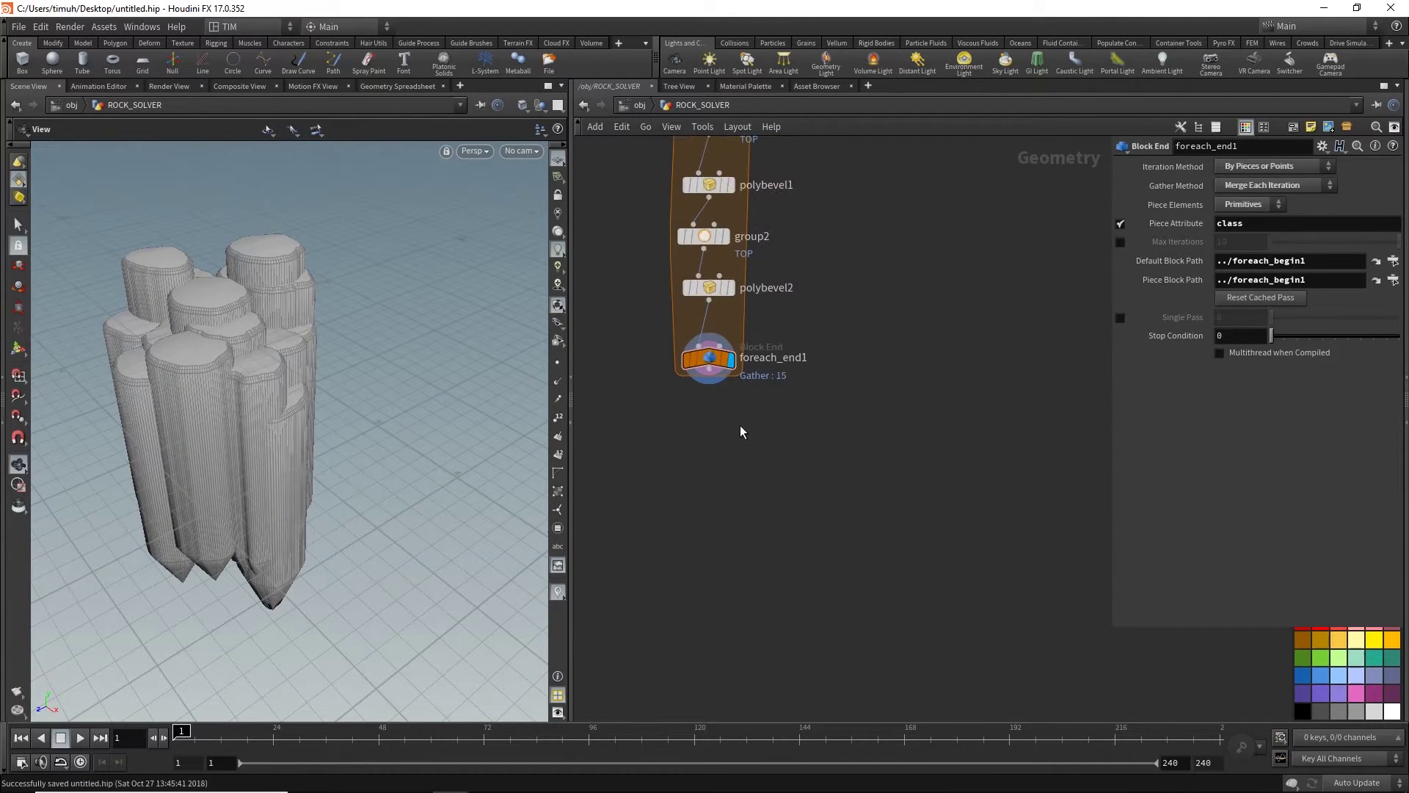
mouse_move(498, 479)
mouse_down()
mouse_move(251, 425)
mouse_move(255, 529)
mouse_up()
- Add a displayed transform1 below foreach_end1 with Scale Y 2.1
key(Tab)
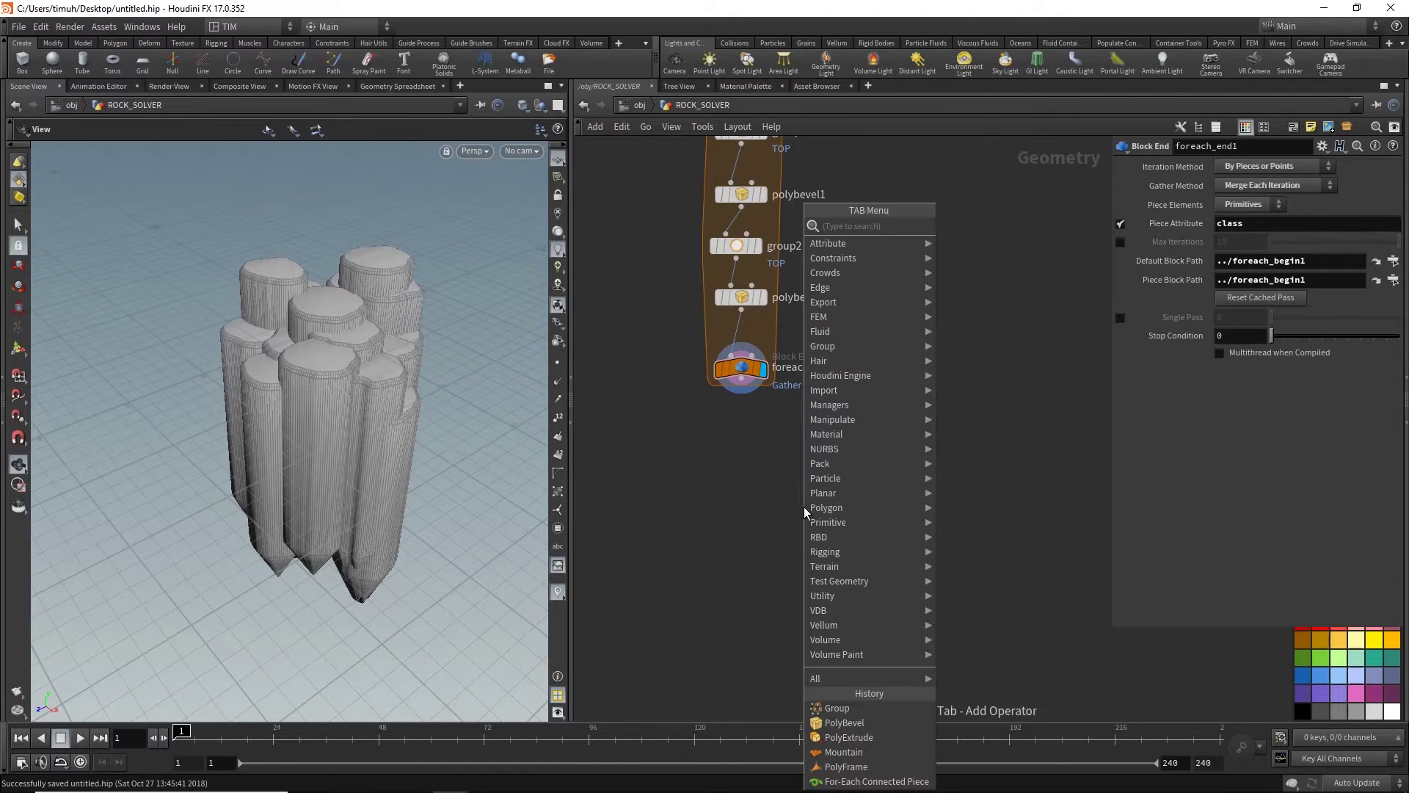
text(tra)
key(Down)
key(Down)
key(Return)
click(760, 443)
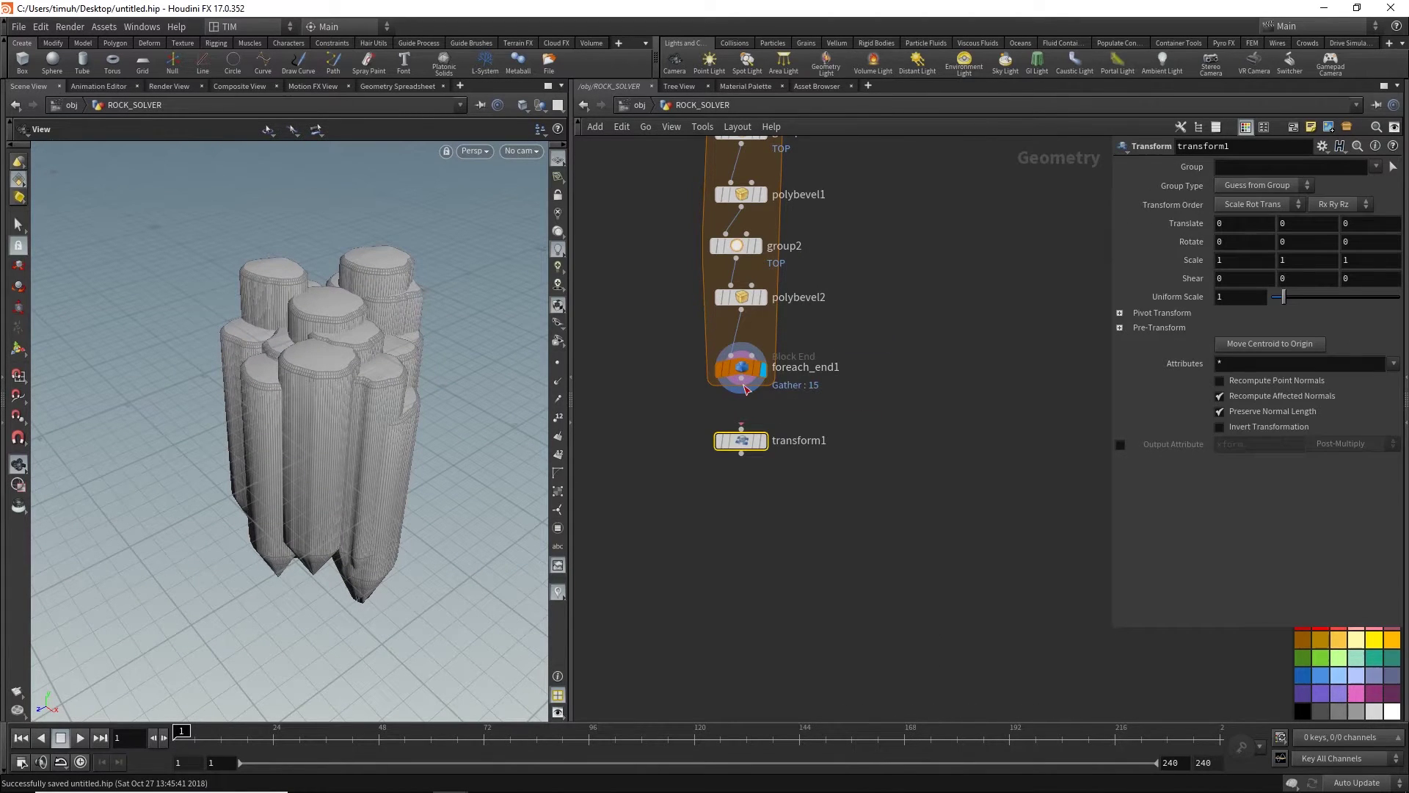
click(760, 441)
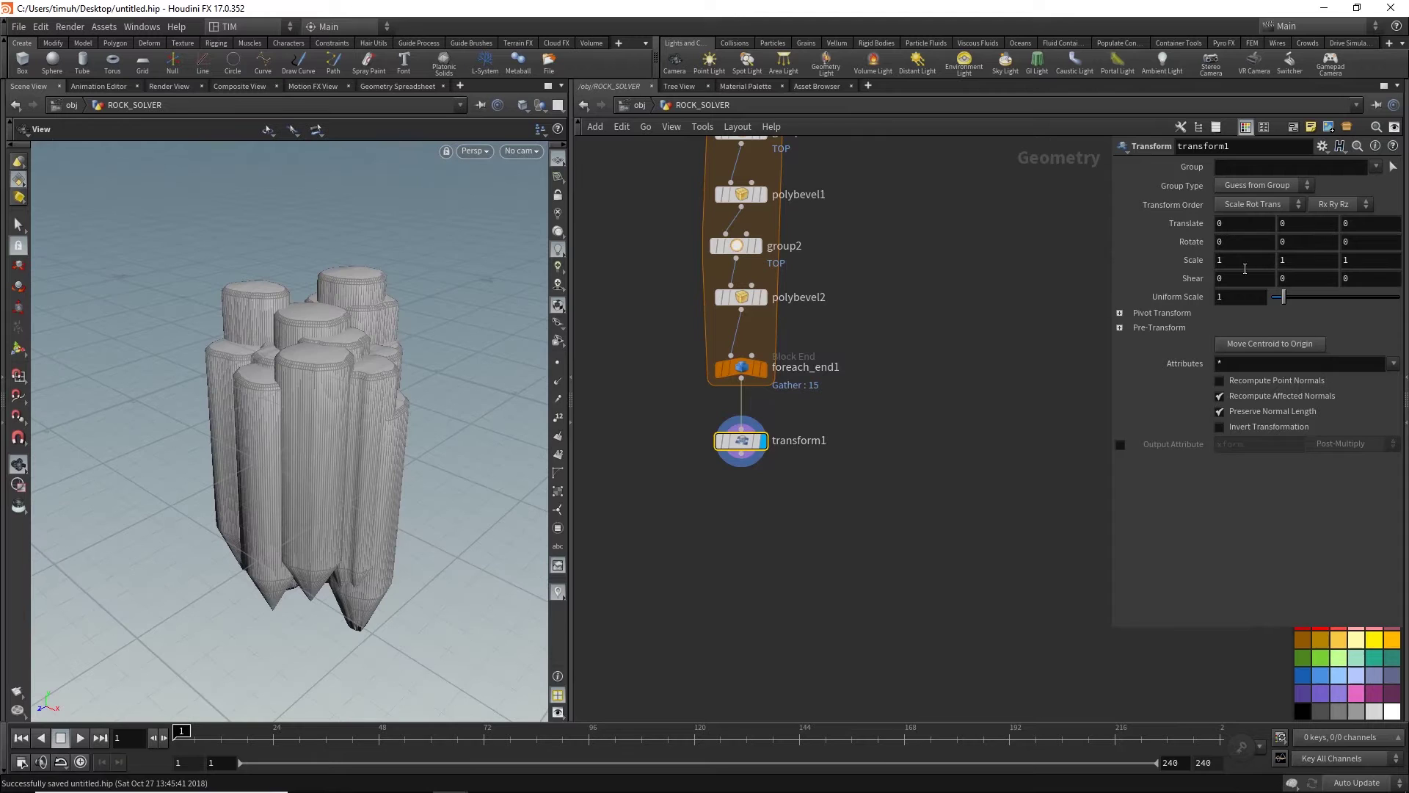
middle_drag(1283, 262, 1321, 262)
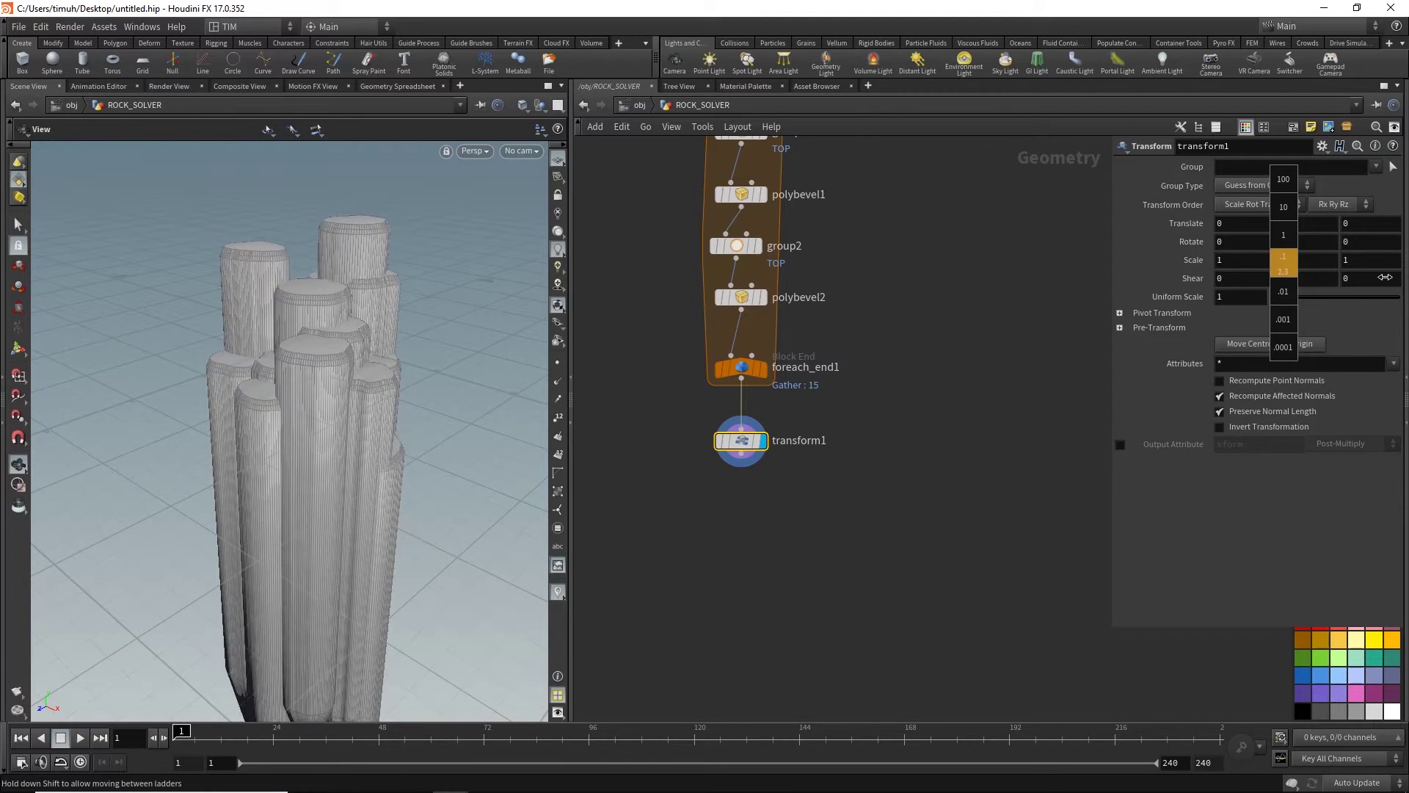
mouse_move(368, 362)
mouse_down()
mouse_move(330, 497)
mouse_move(311, 481)
mouse_up()
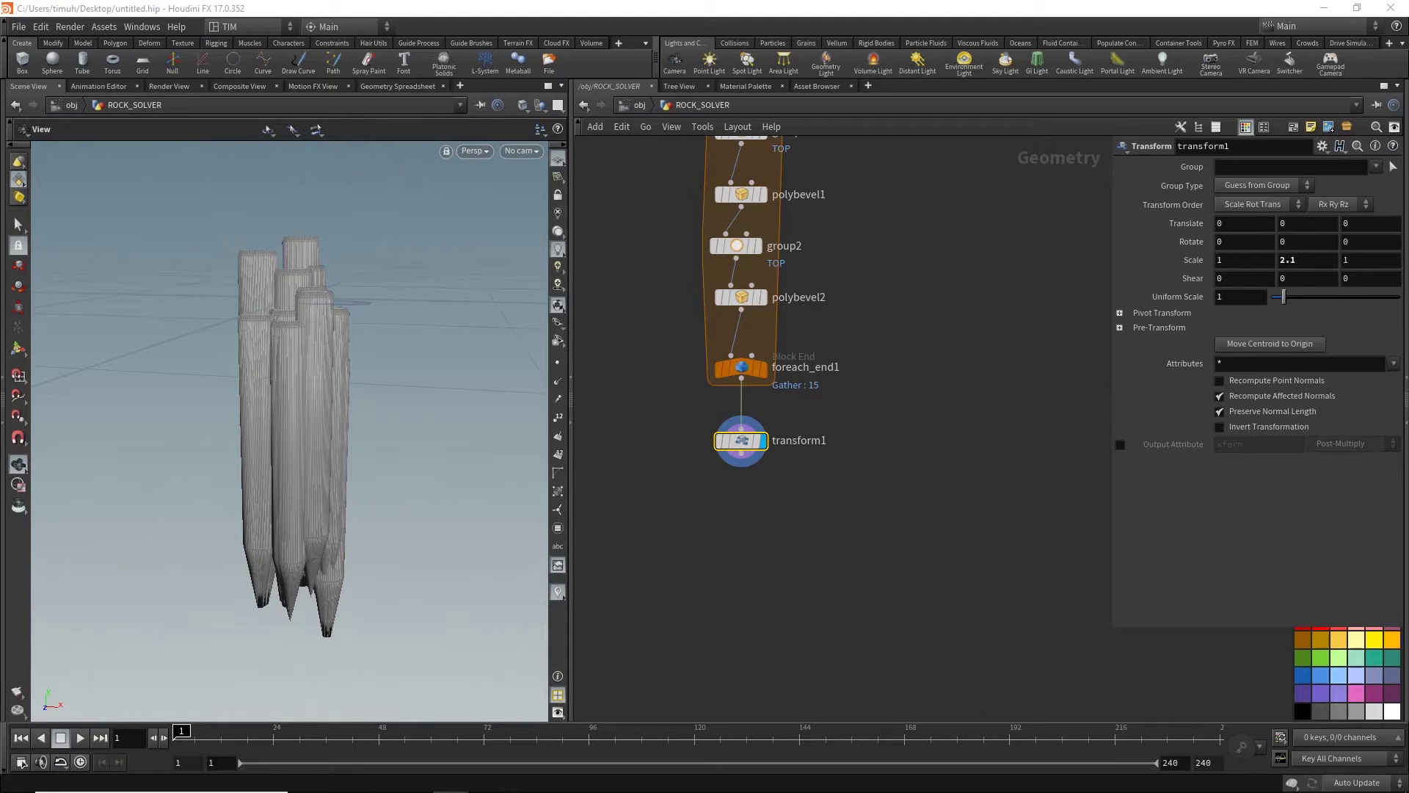
scroll(781, 506, up, 2)
- Add a displayed VDB from Polygons below transform1 with voxel size 0.08
key(Tab)
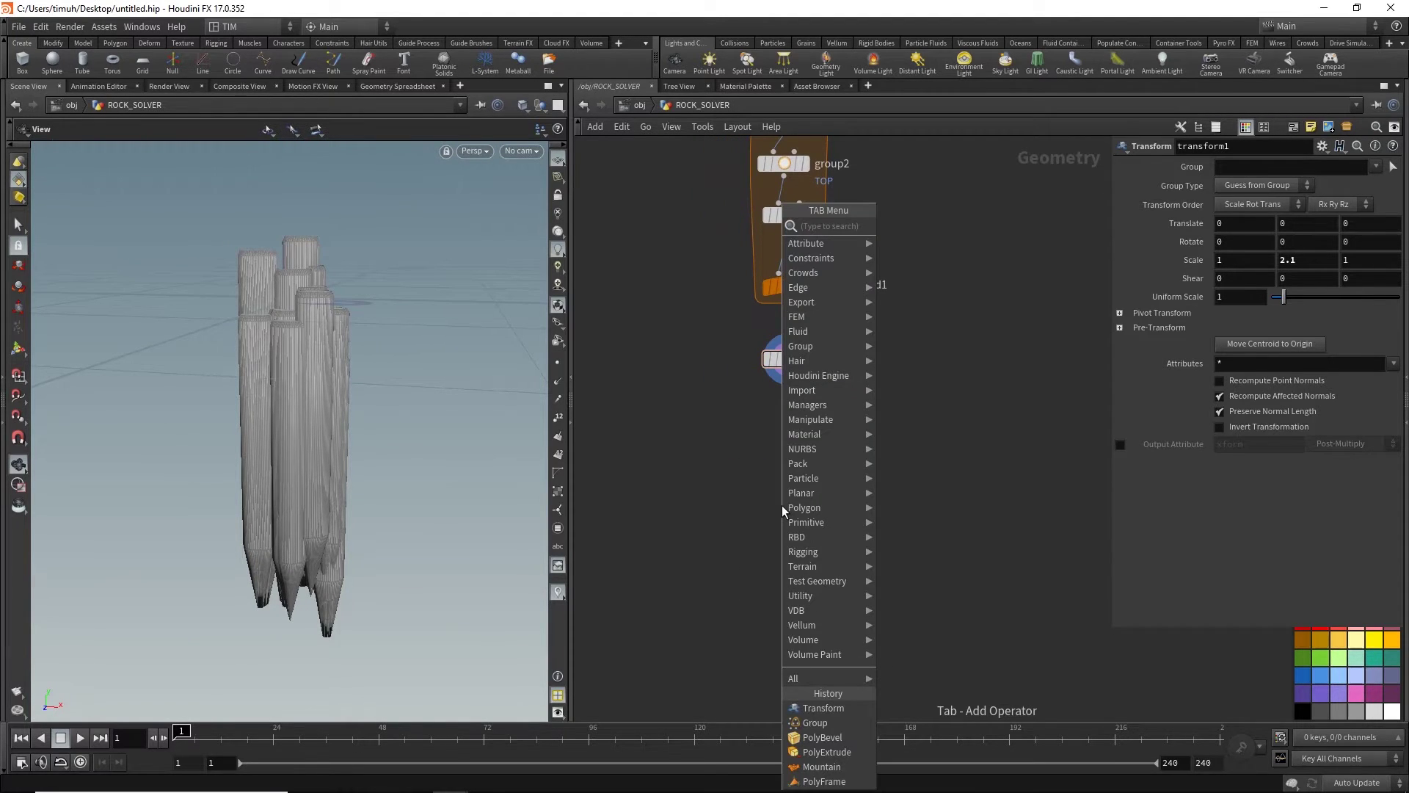
text(vol)
key(BackSpace)
key(BackSpace)
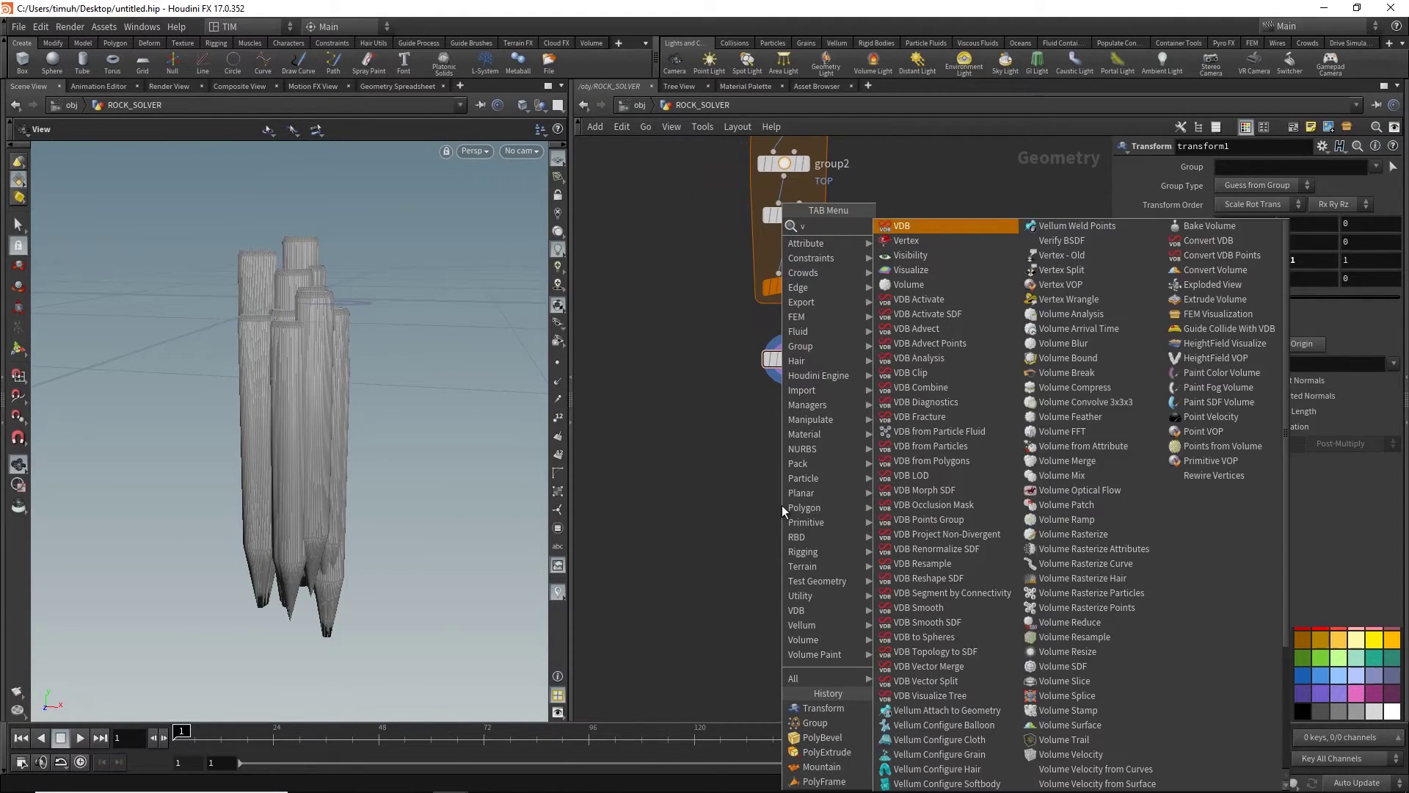
text(db)
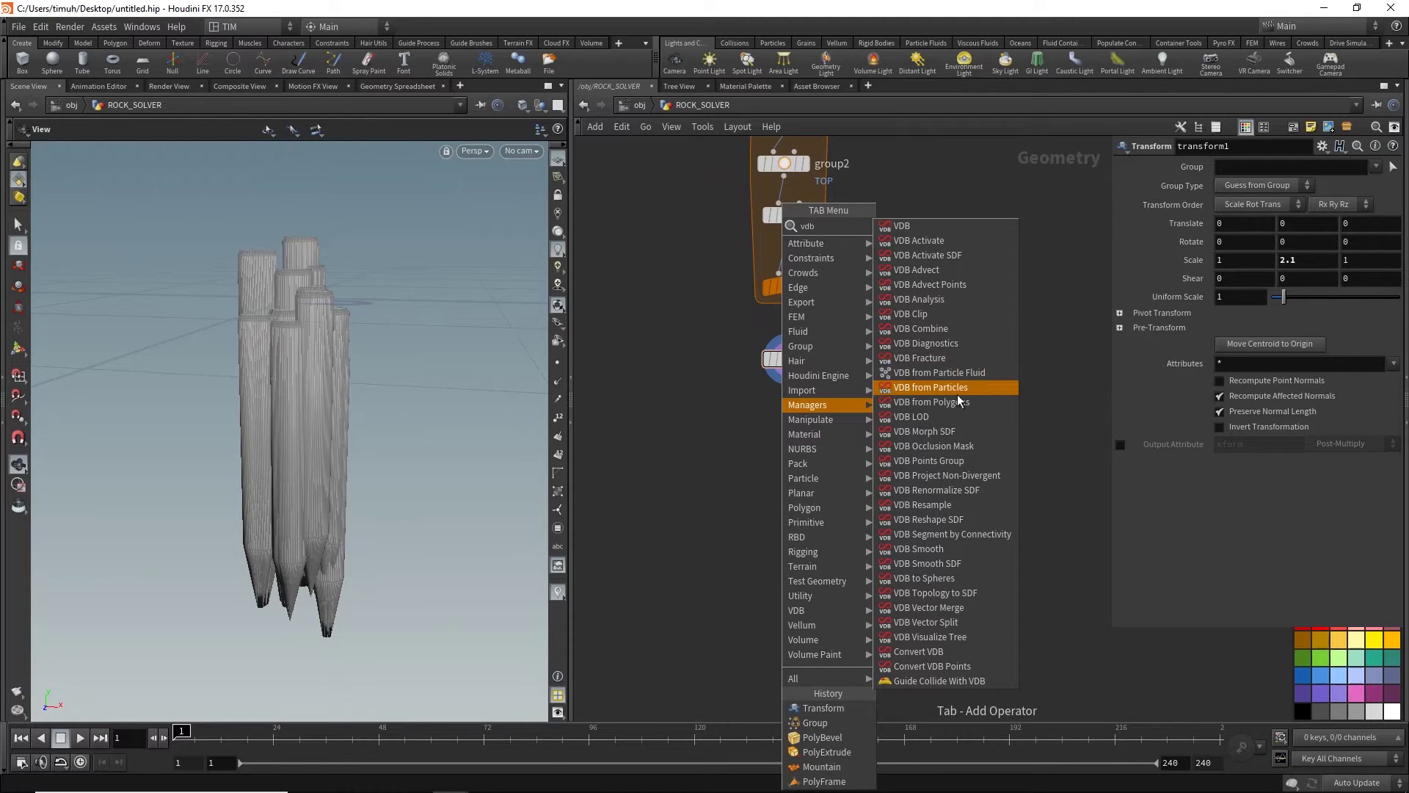
click(931, 402)
click(789, 417)
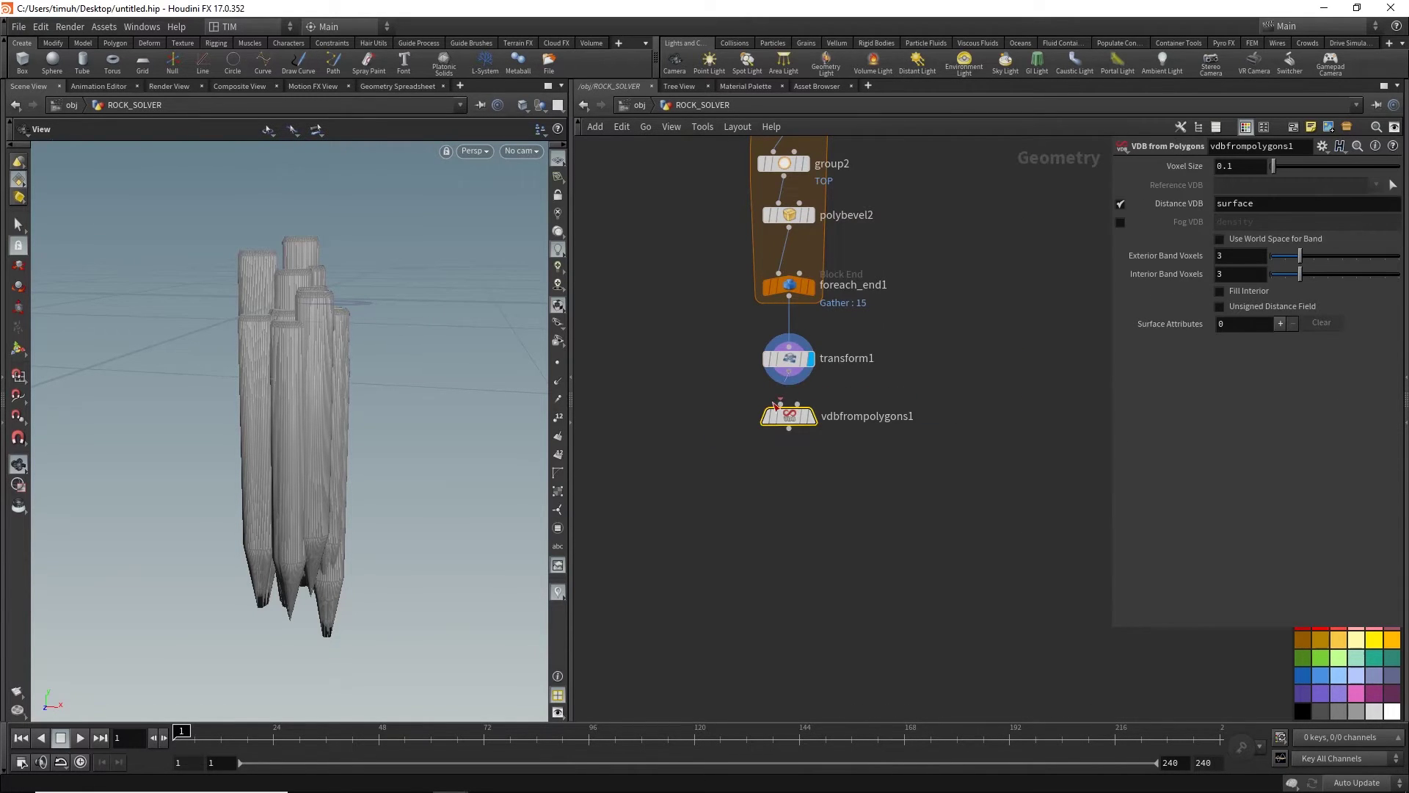
click(813, 416)
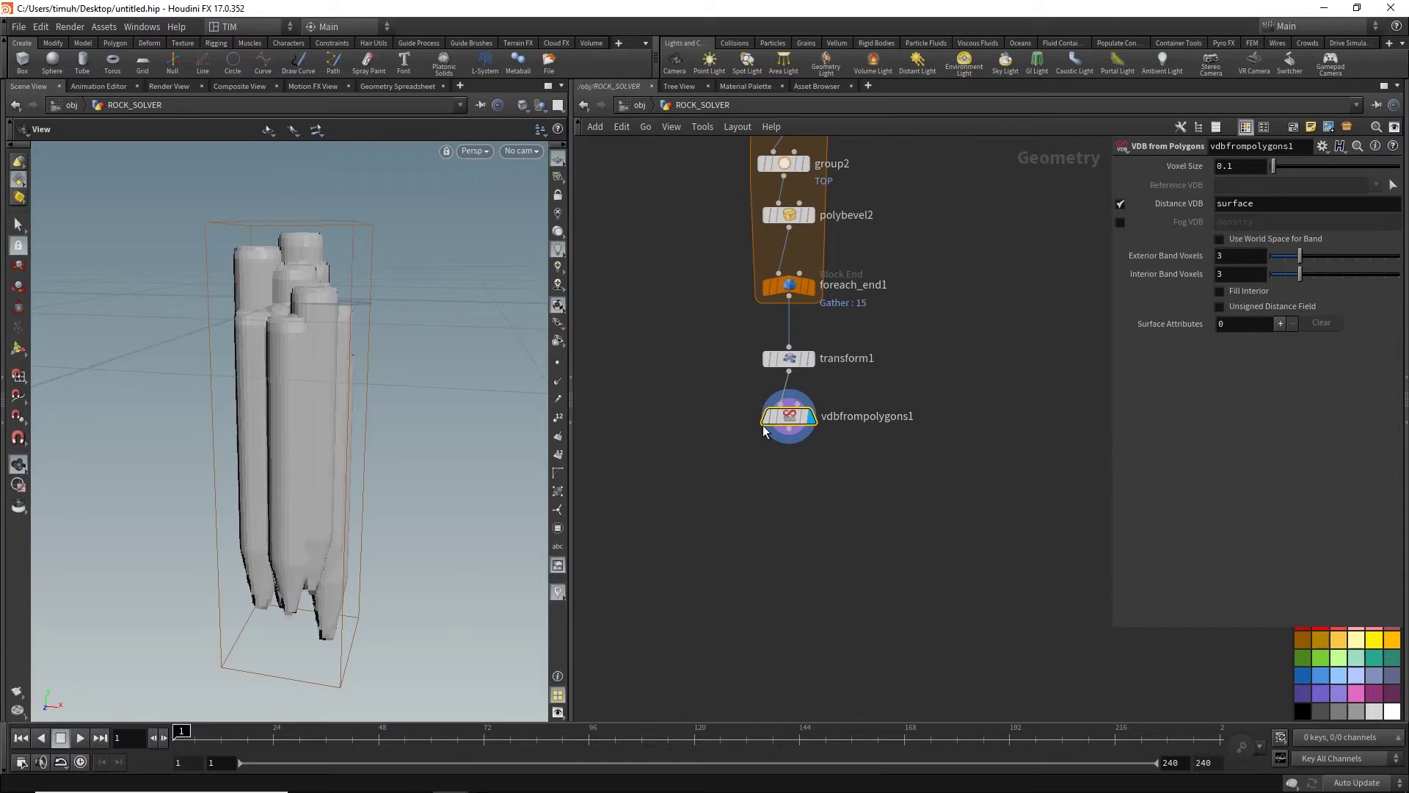
drag(1238, 167, 1140, 168)
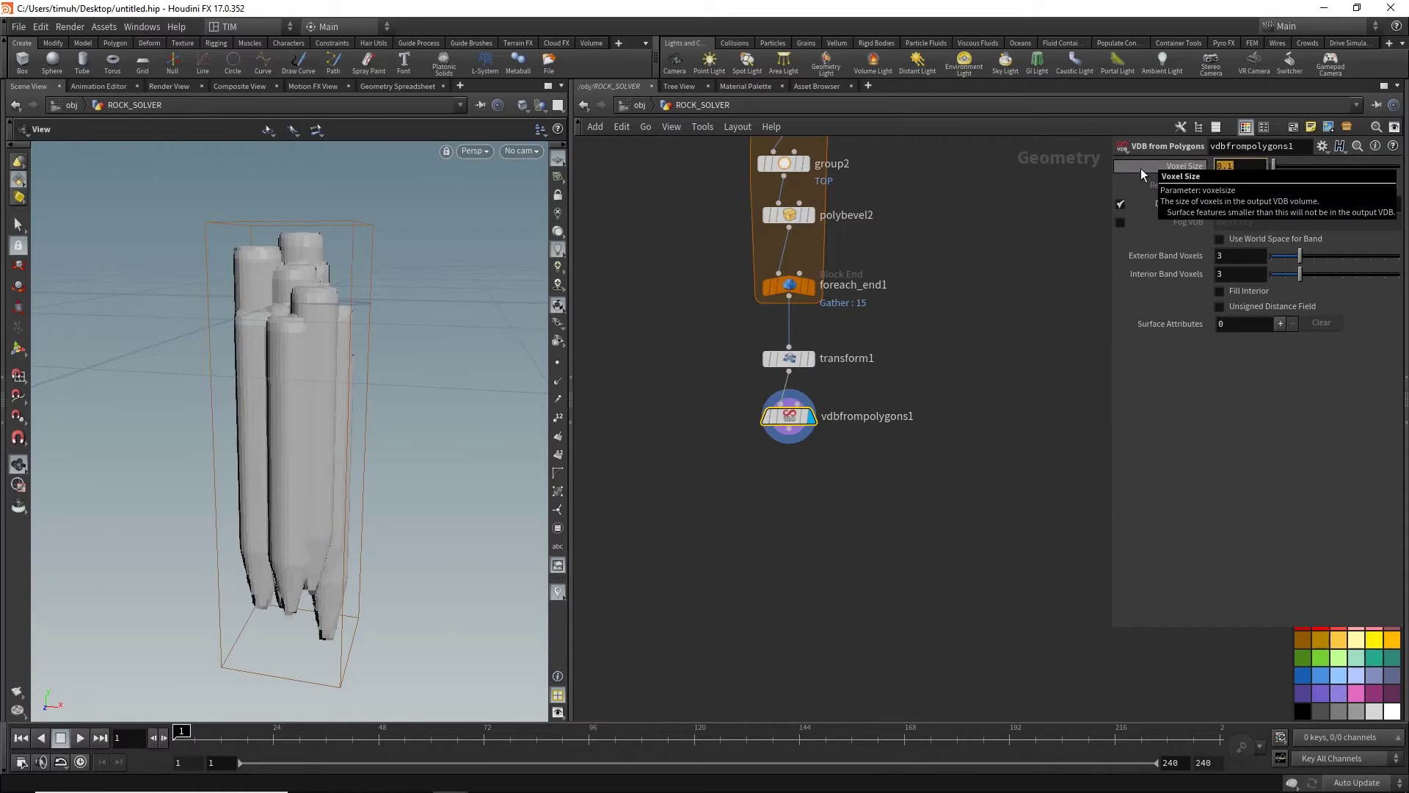
text(0.0)
text(8)
key(Return)
- Wire a Convert VDB set to Polygons below vdbfrompolygons1, then save
key(Tab)
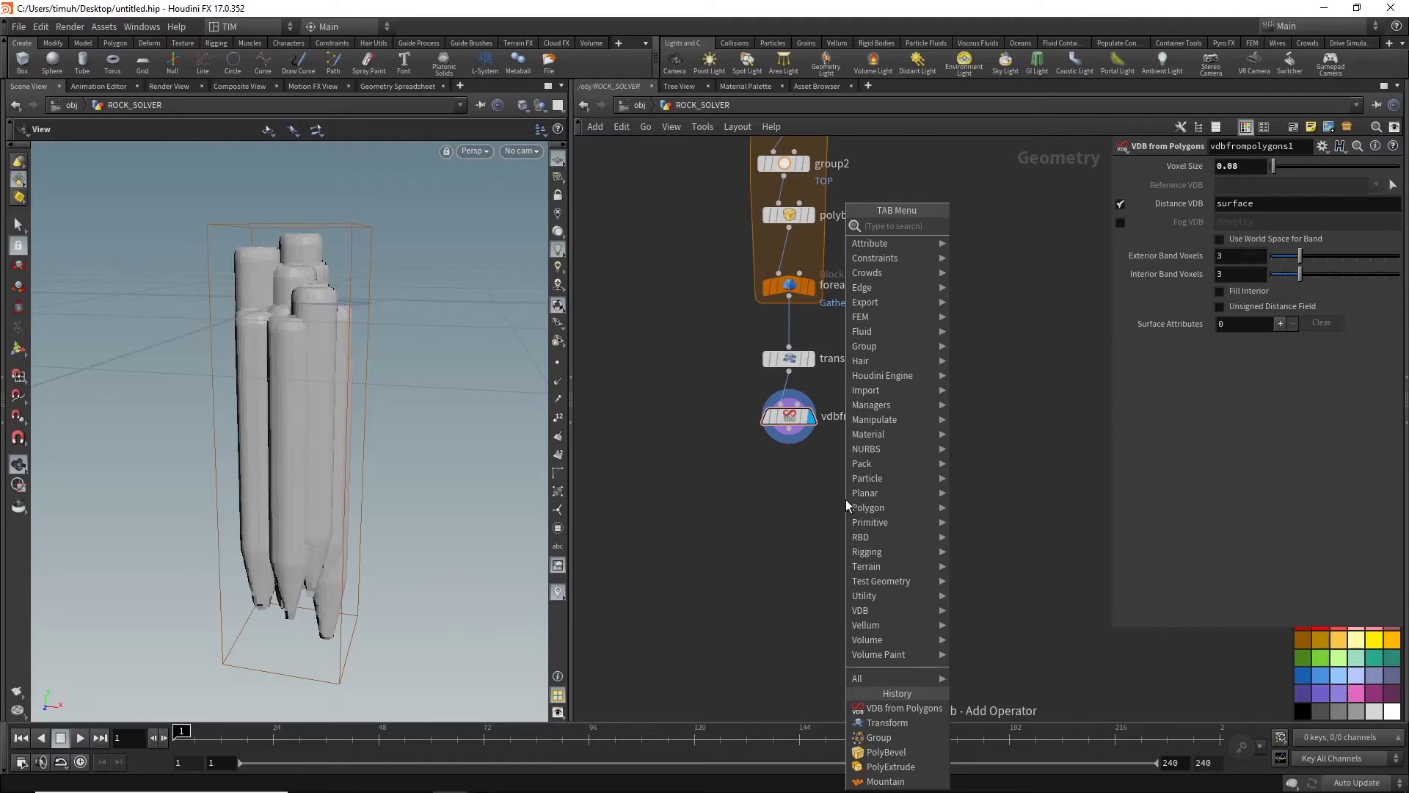
text(conver)
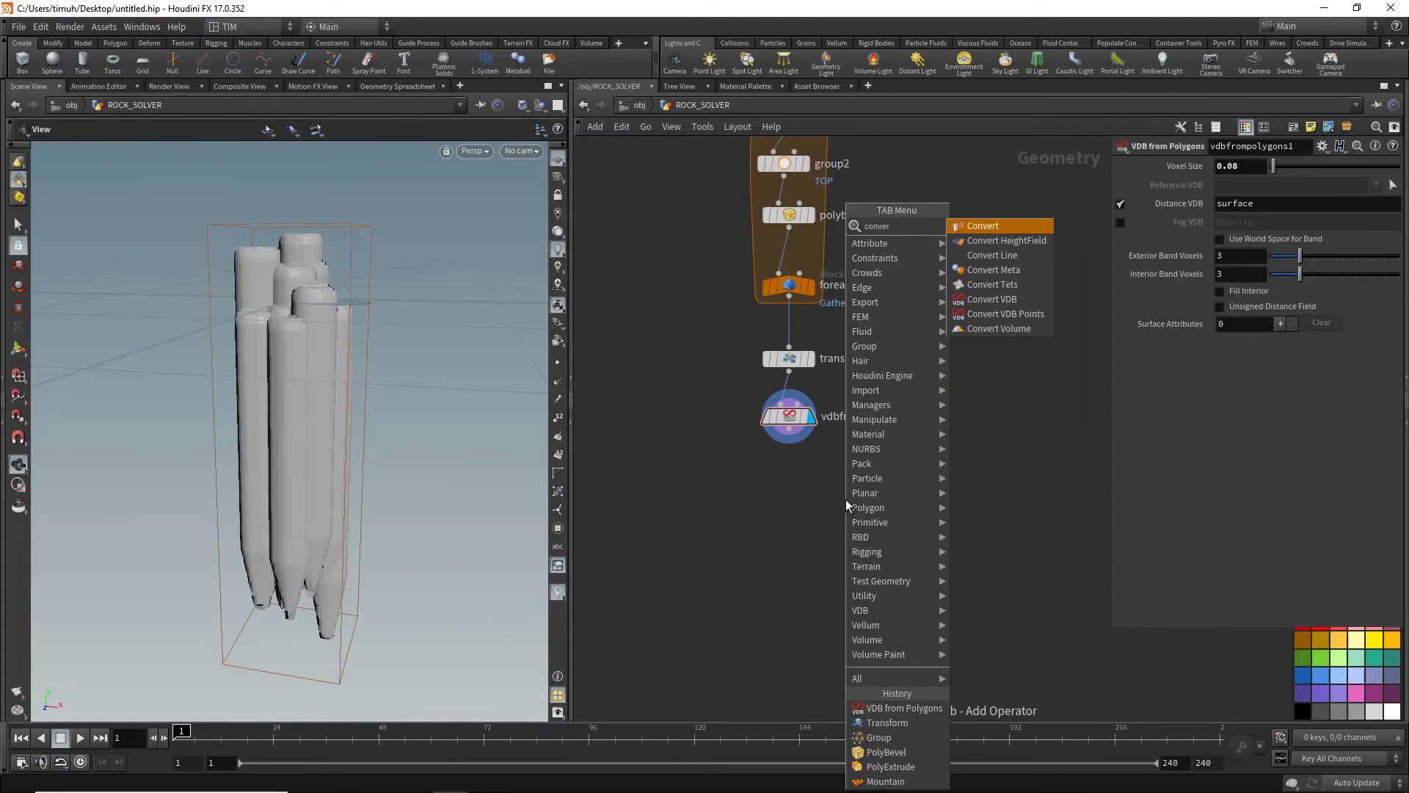
click(992, 298)
click(788, 511)
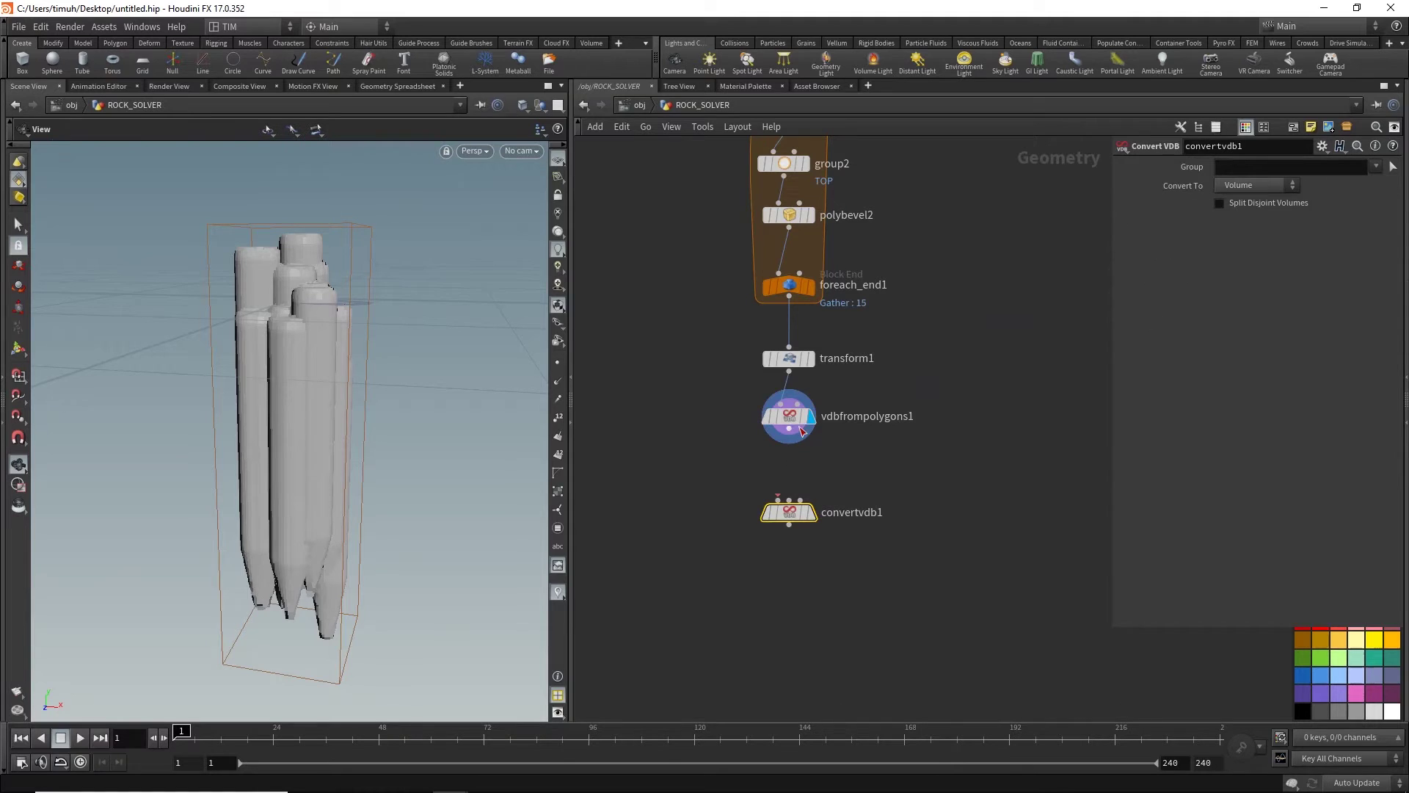
drag(789, 430, 789, 498)
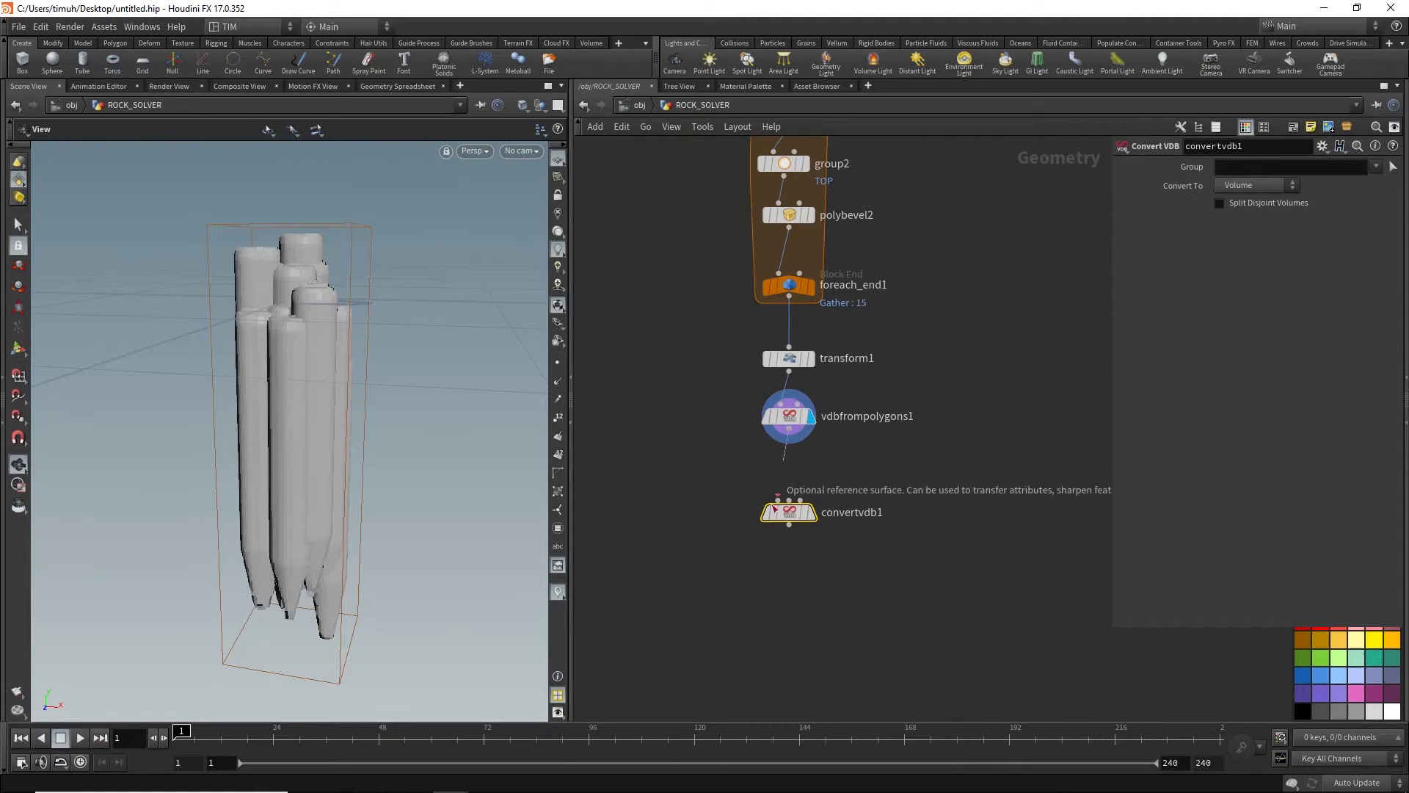
click(1253, 189)
click(1245, 229)
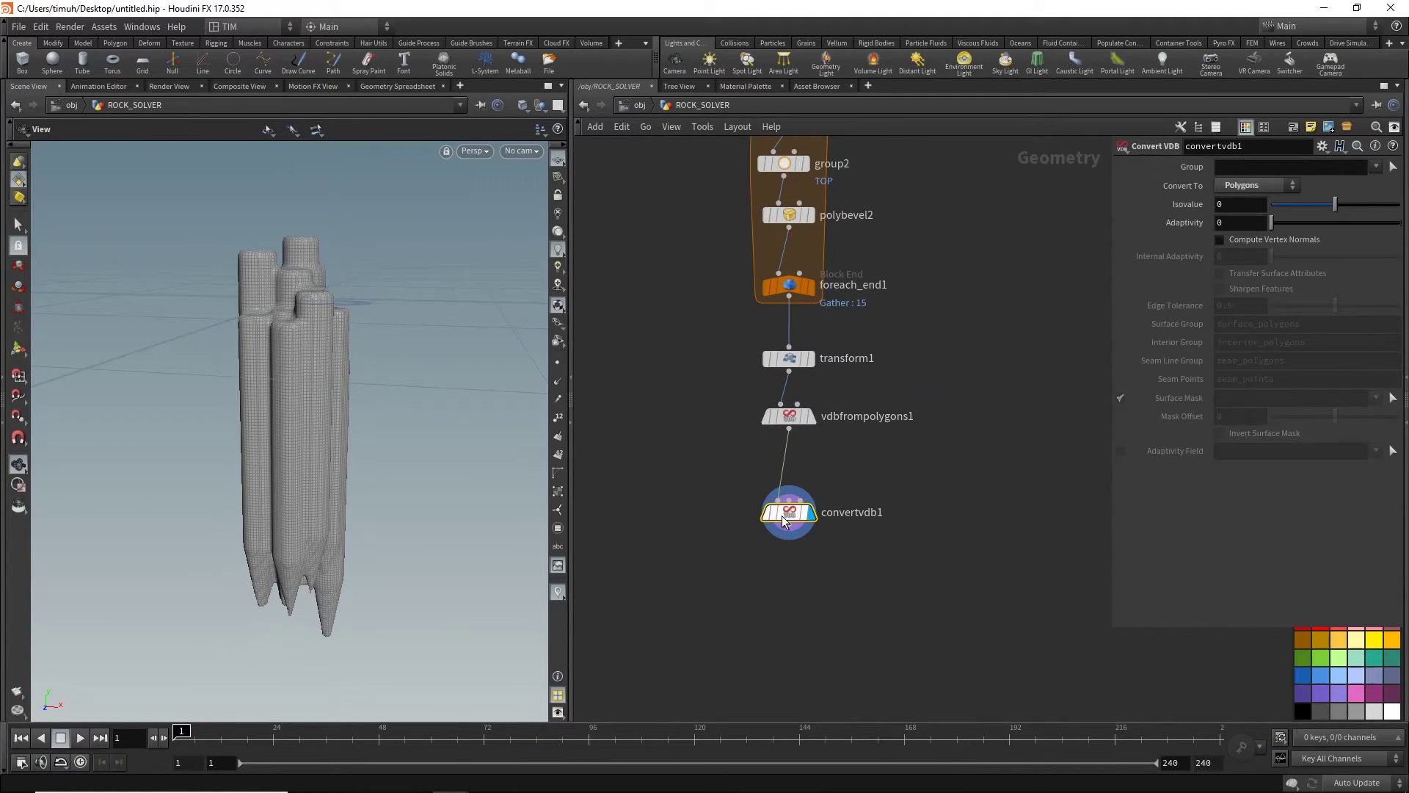
drag(785, 522, 785, 504)
key(ctrl+s)
- Try voxel size 0.02, then settle on 0.04 and inspect the remeshed columns
mouse_move(320, 304)
mouse_down()
mouse_move(316, 356)
mouse_move(362, 316)
mouse_move(283, 268)
mouse_up()
click(789, 416)
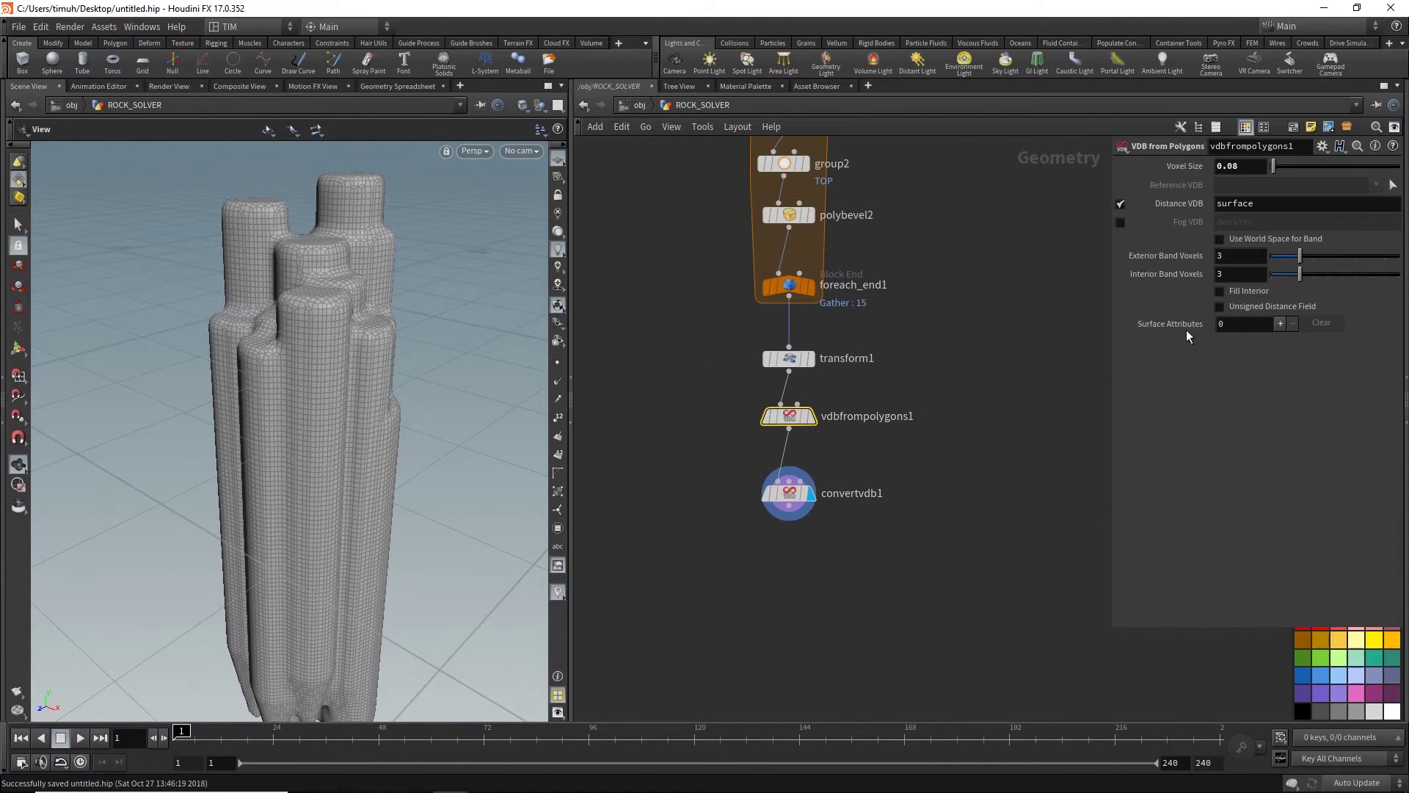
double_click(1242, 165)
text(0)
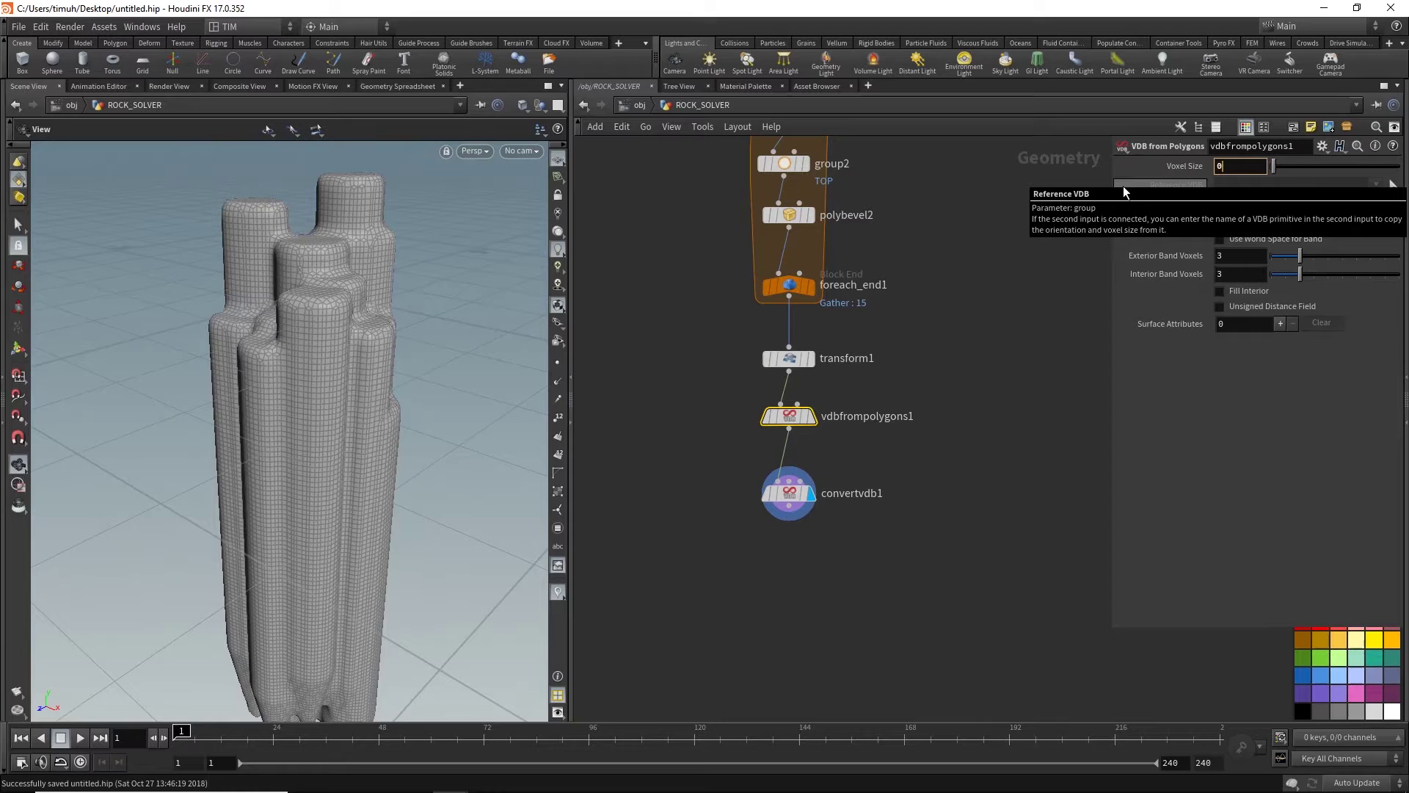
text(.0)
text(2)
key(Return)
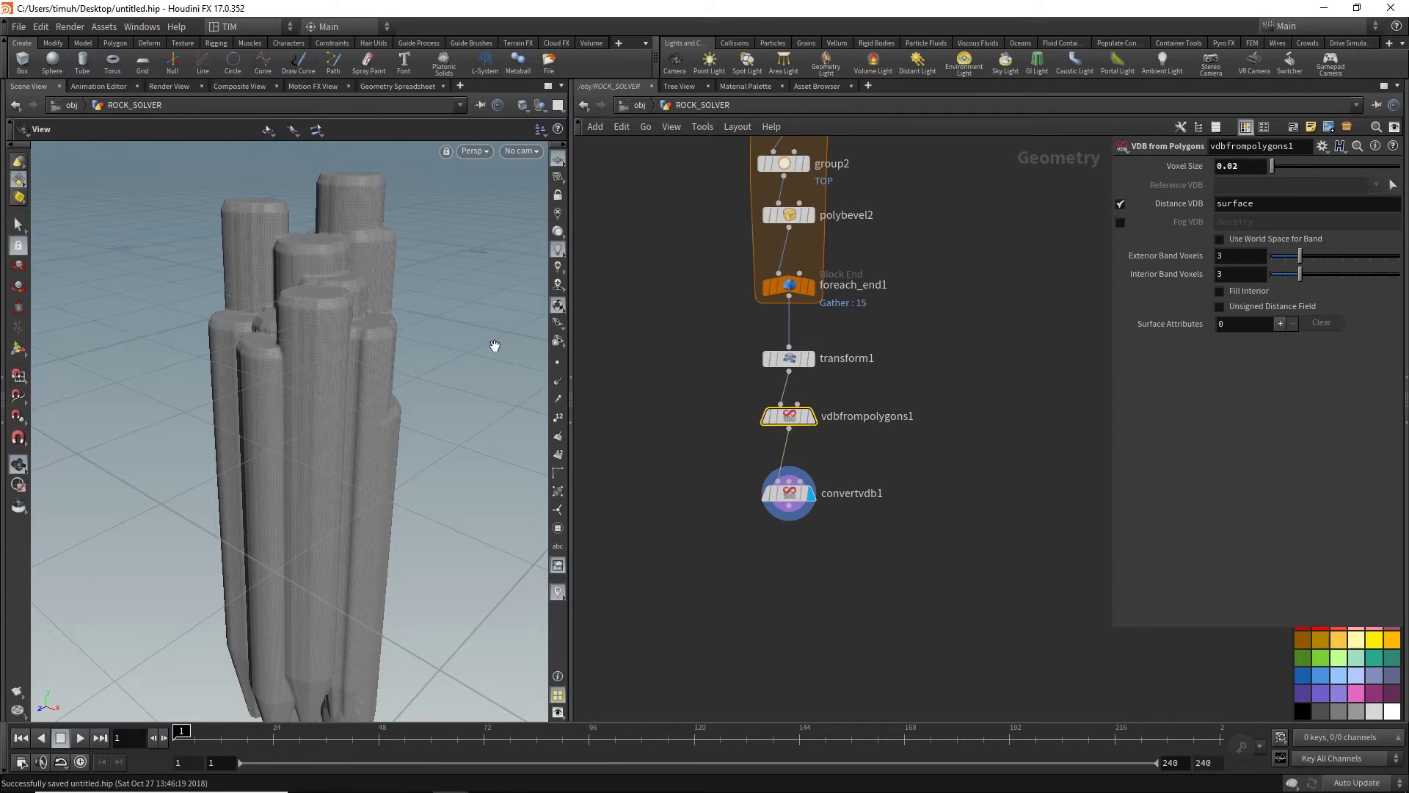
alt+drag(494, 341, 322, 297)
scroll(321, 297, up, 5)
click(1239, 166)
text(0.04)
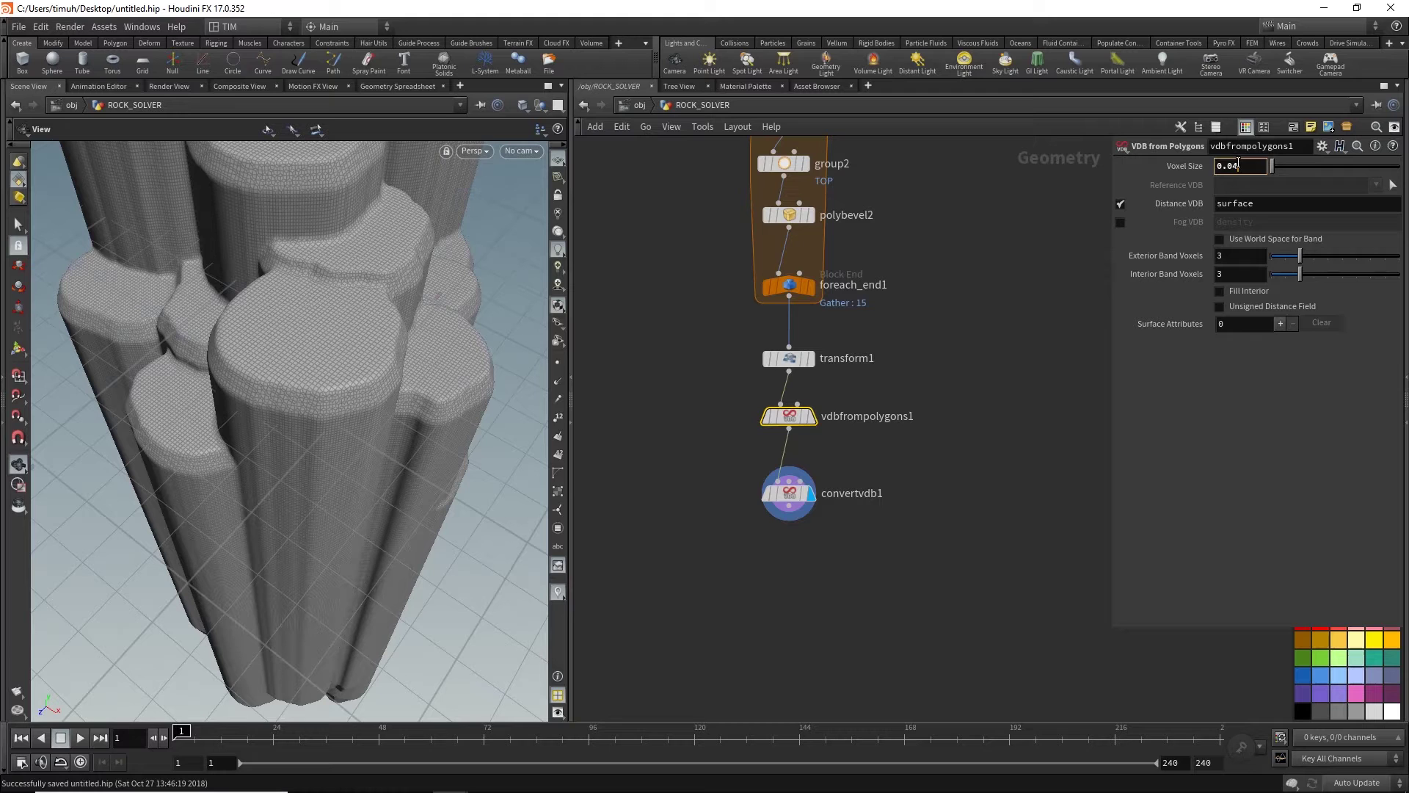
key(Return)
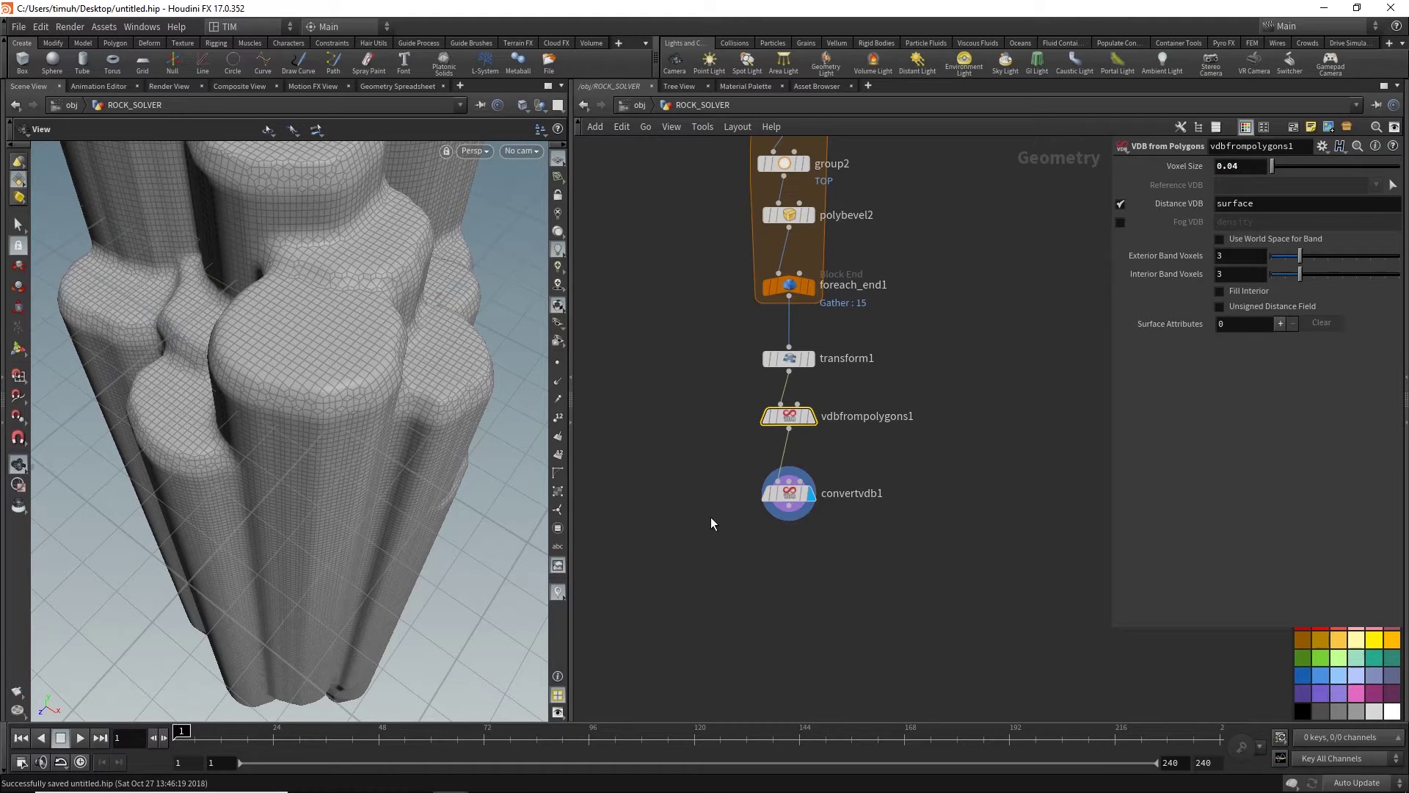
scroll(368, 444, down, 5)
scroll(337, 419, down, 3)
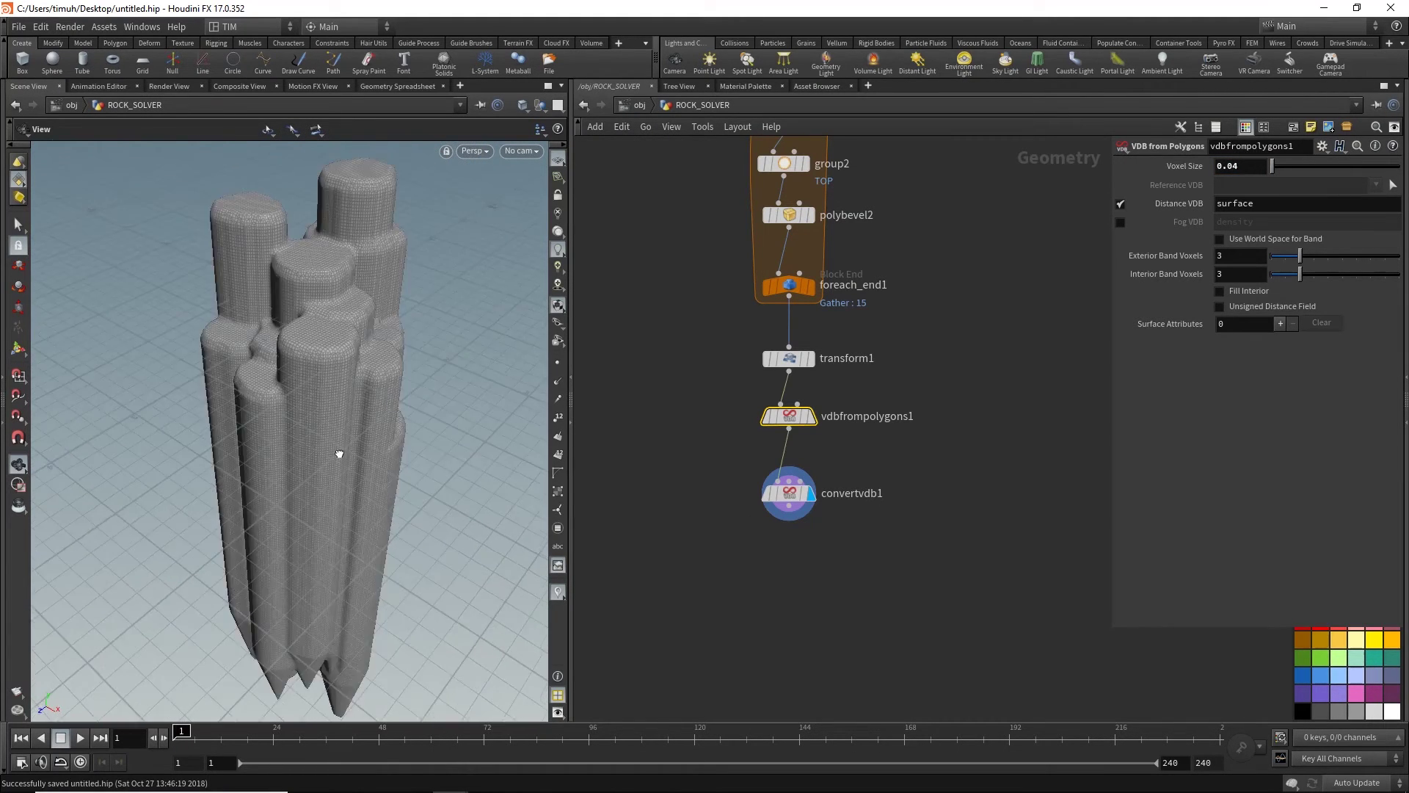
mouse_move(339, 454)
mouse_down()
mouse_move(327, 496)
mouse_move(341, 513)
mouse_move(315, 540)
mouse_move(211, 473)
mouse_move(324, 488)
mouse_move(320, 444)
mouse_up()
scroll(704, 326, down, 2)
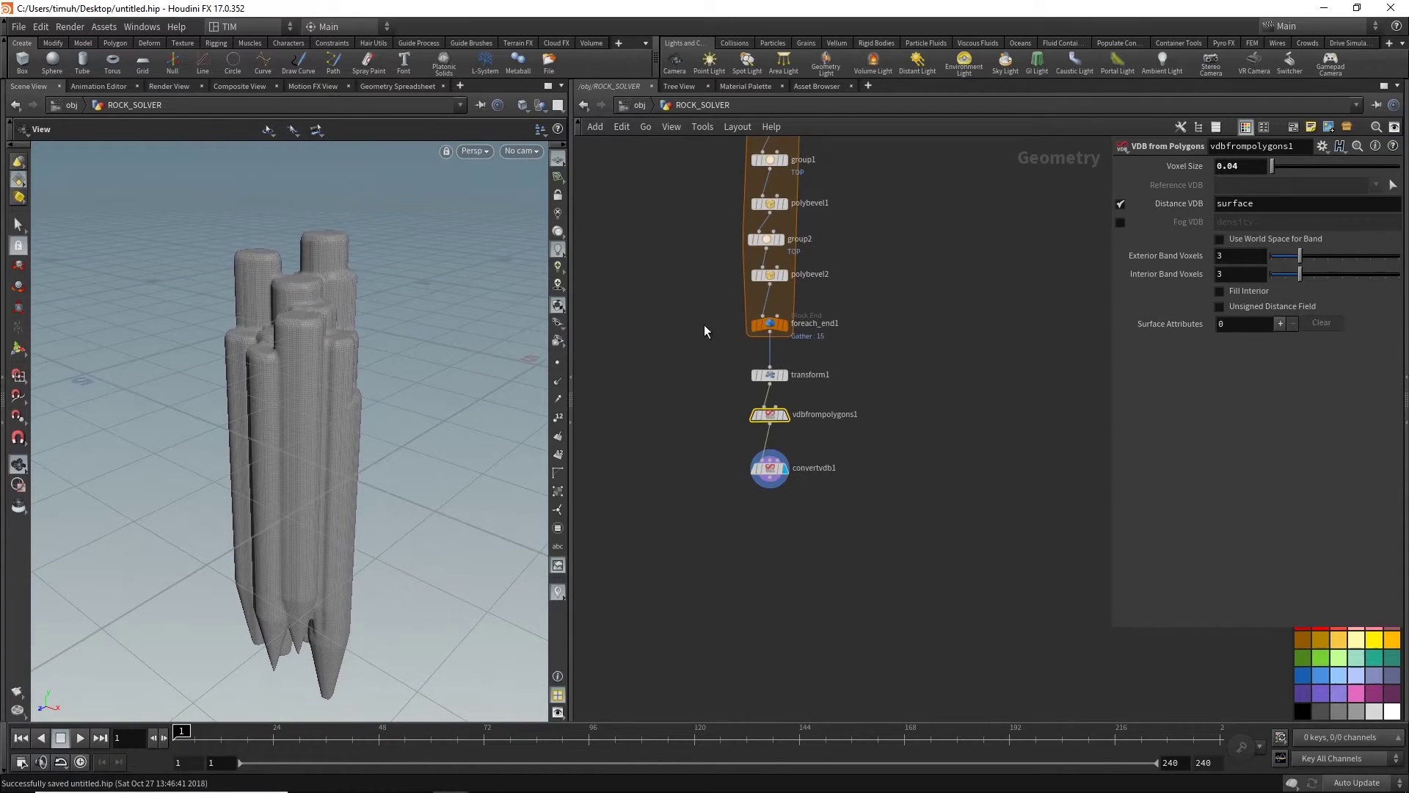
- Try ROCK1 circle radii 3 and 1, settling on radius 2
mouse_move(704, 325)
middle_down()
mouse_move(710, 444)
mouse_move(668, 519)
middle_up()
middle_drag(708, 236, 842, 280)
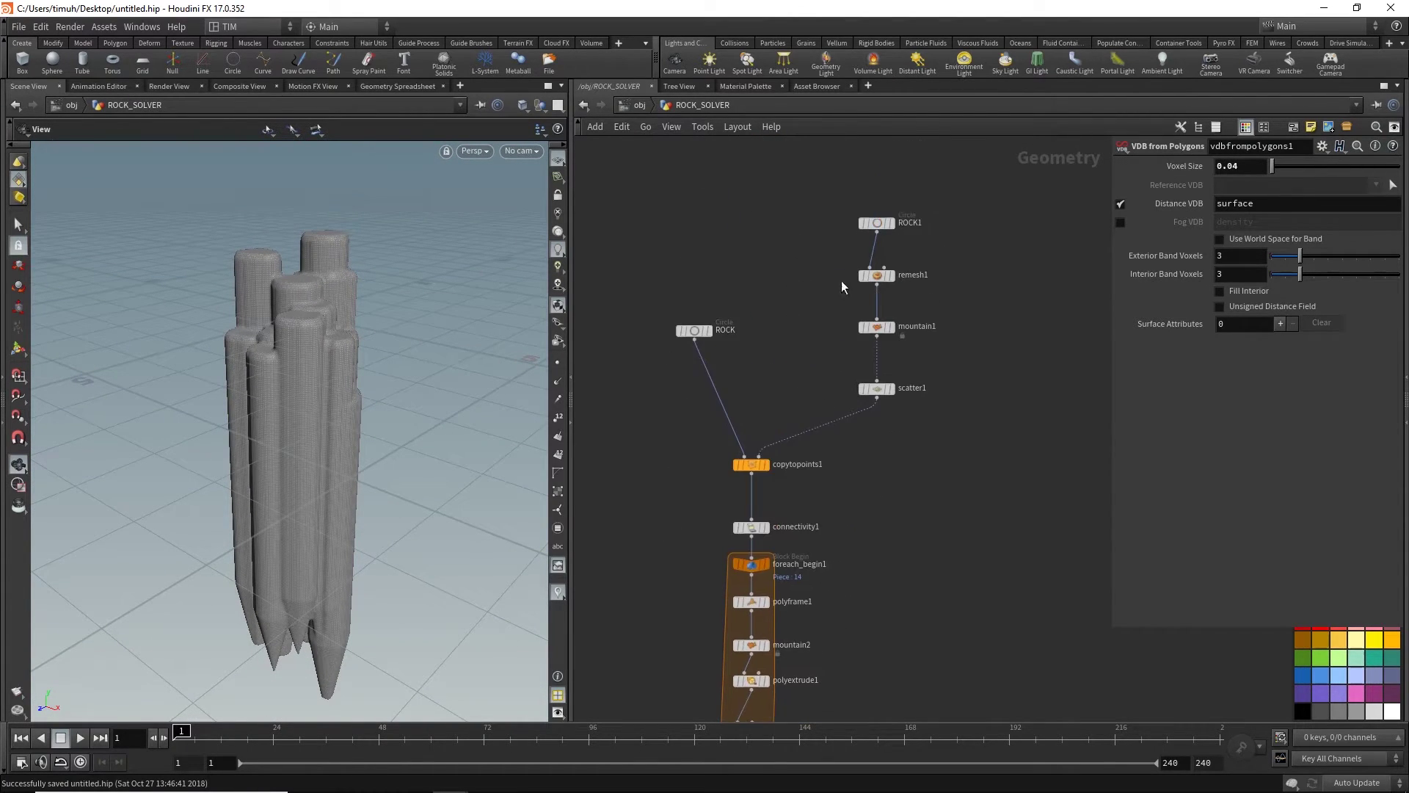
drag(745, 220, 1026, 182)
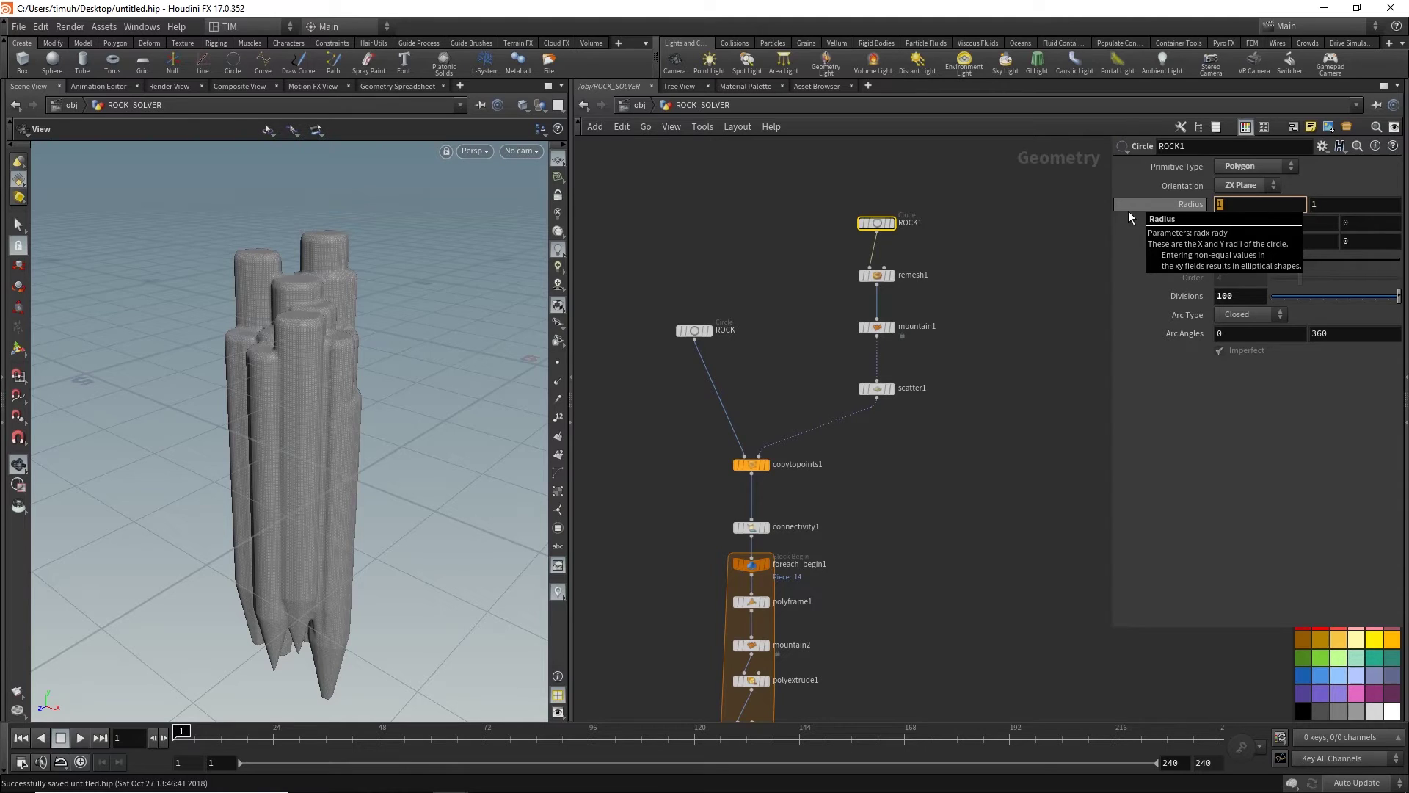
text(3)
key(Return)
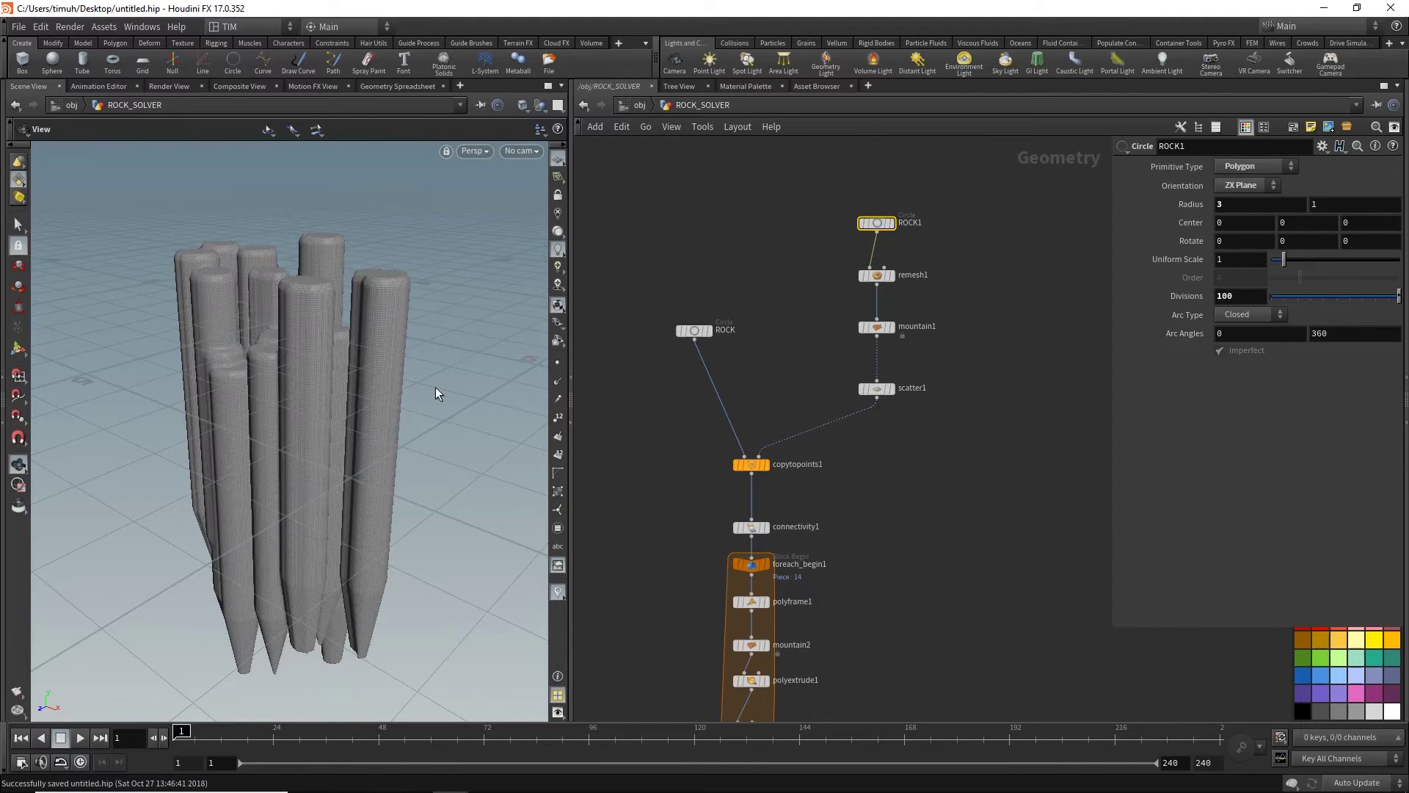
mouse_move(435, 393)
alt+mouse_down()
mouse_move(202, 304)
mouse_move(387, 340)
mouse_move(408, 298)
mouse_move(268, 437)
mouse_move(305, 328)
mouse_move(288, 430)
mouse_move(308, 368)
mouse_move(333, 425)
alt+mouse_up()
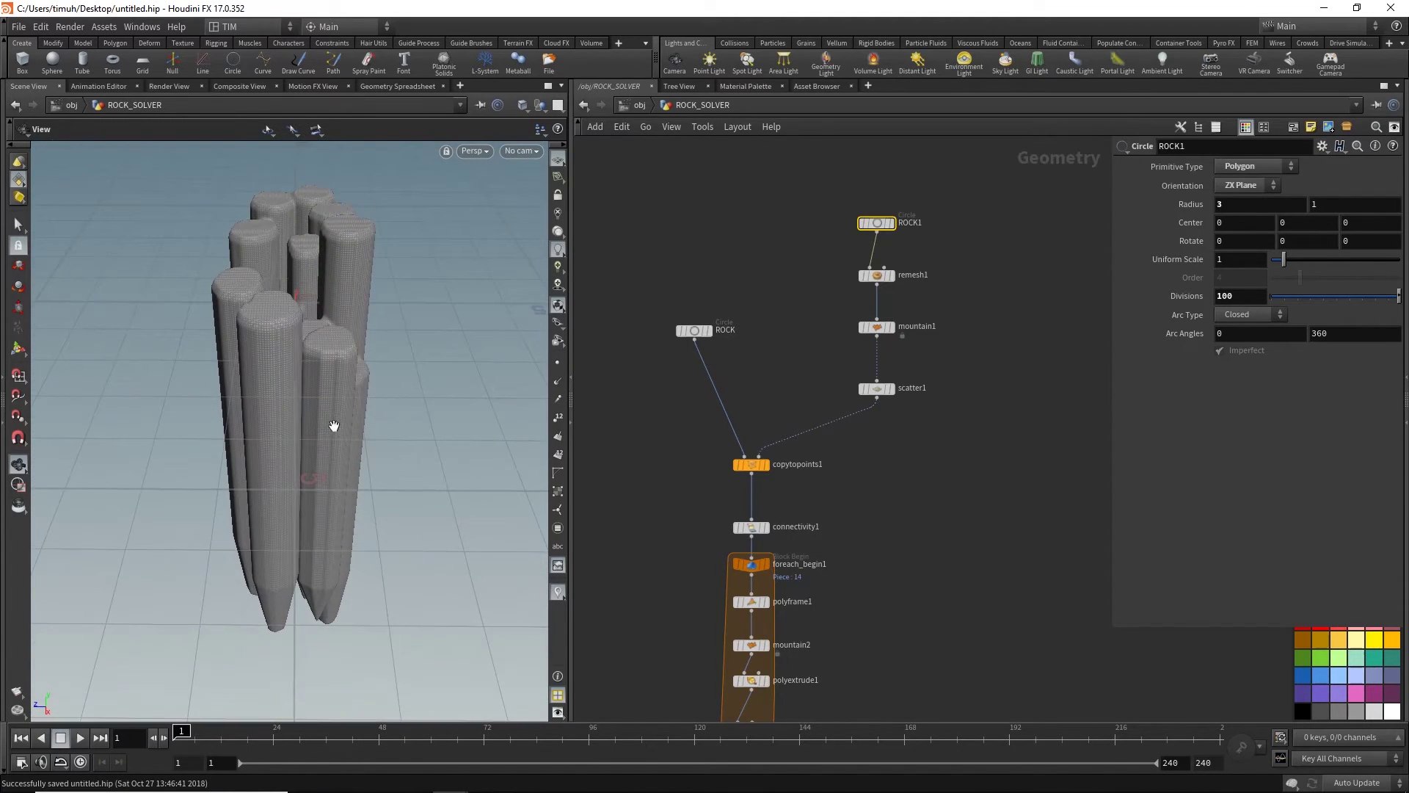
double_click(1270, 203)
text(1)
key(Return)
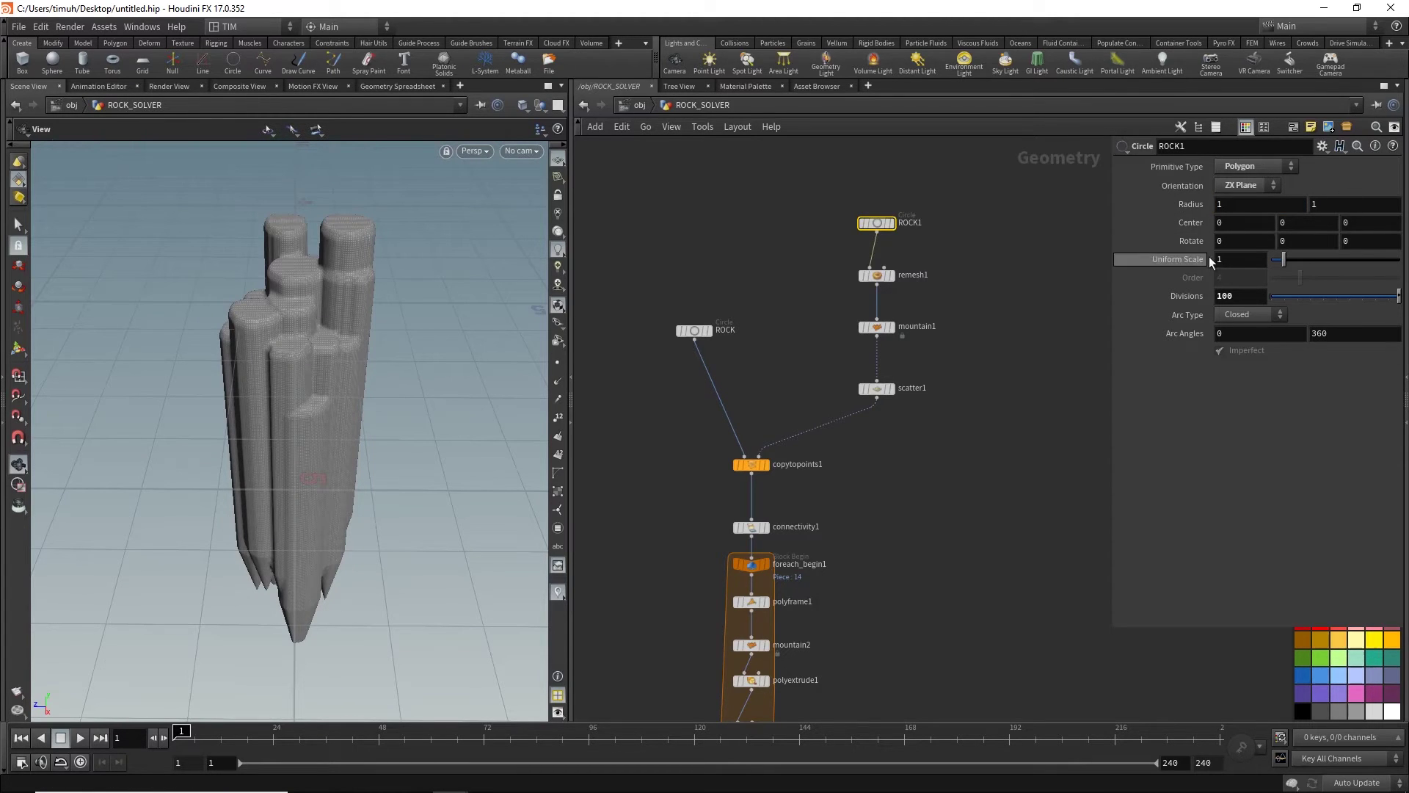
double_click(1222, 204)
text(2)
key(Return)
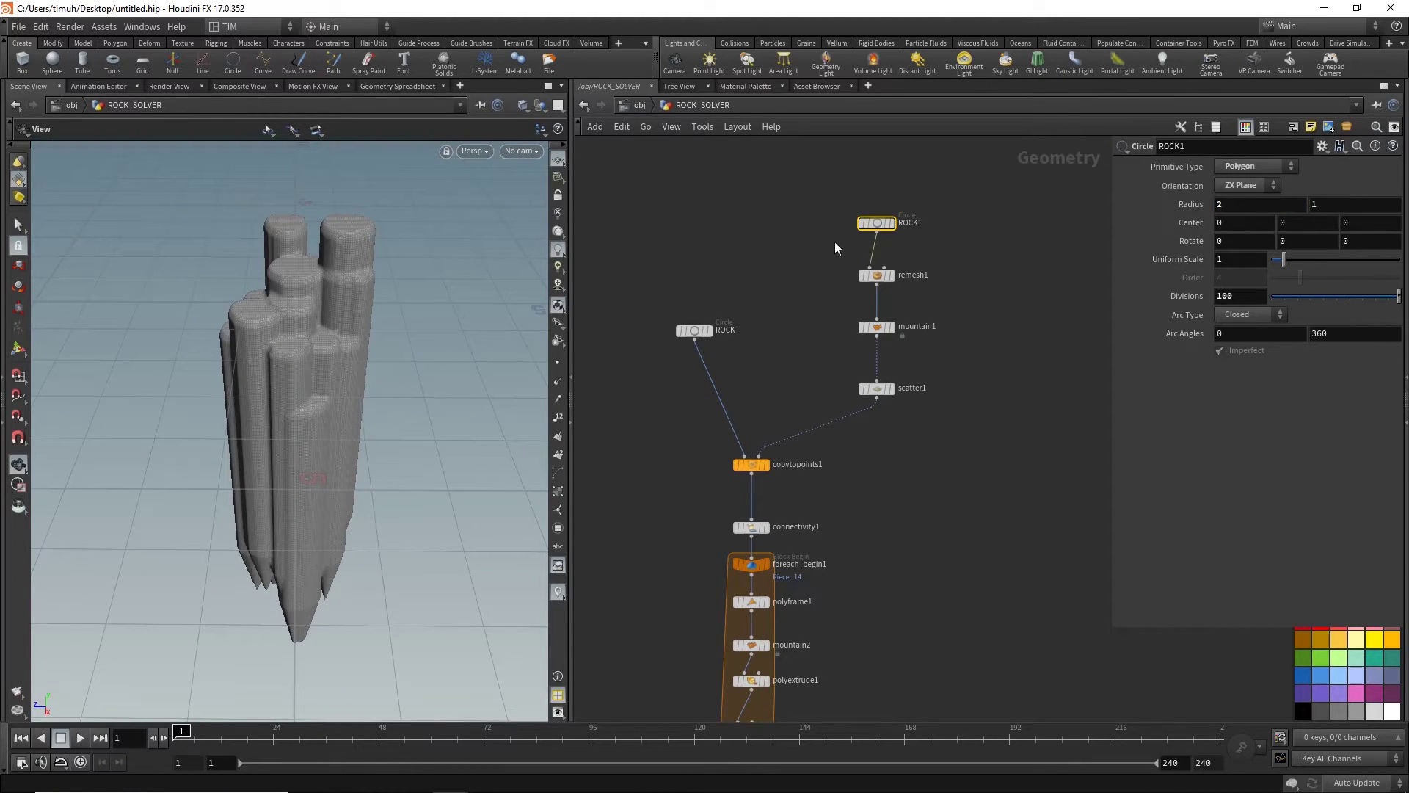
- Set the ROCK circle's first radius to 0.1 and view the slimmer columns
click(695, 329)
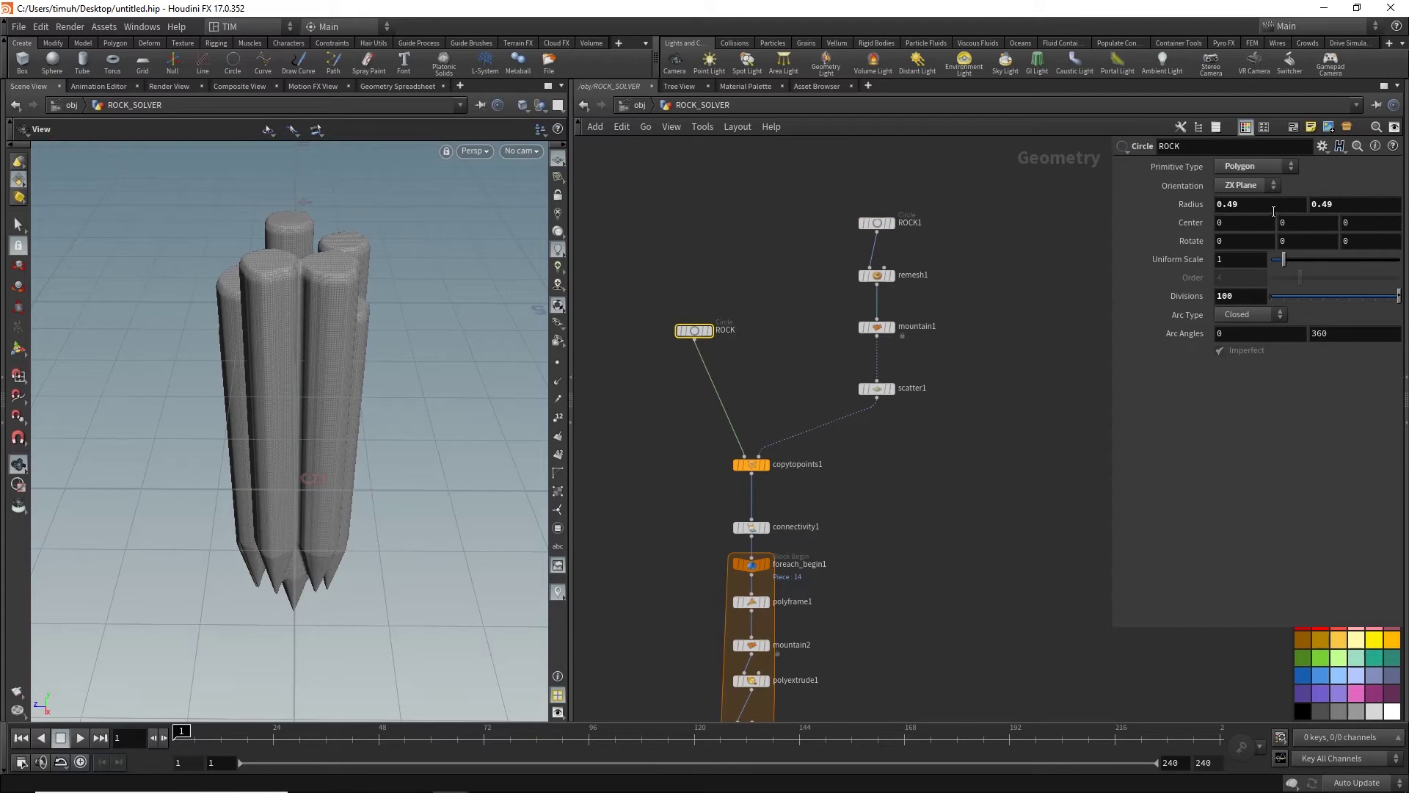
click(1274, 206)
text(0.1)
key(Return)
mouse_move(372, 315)
mouse_down()
mouse_move(328, 379)
mouse_move(345, 401)
mouse_up()
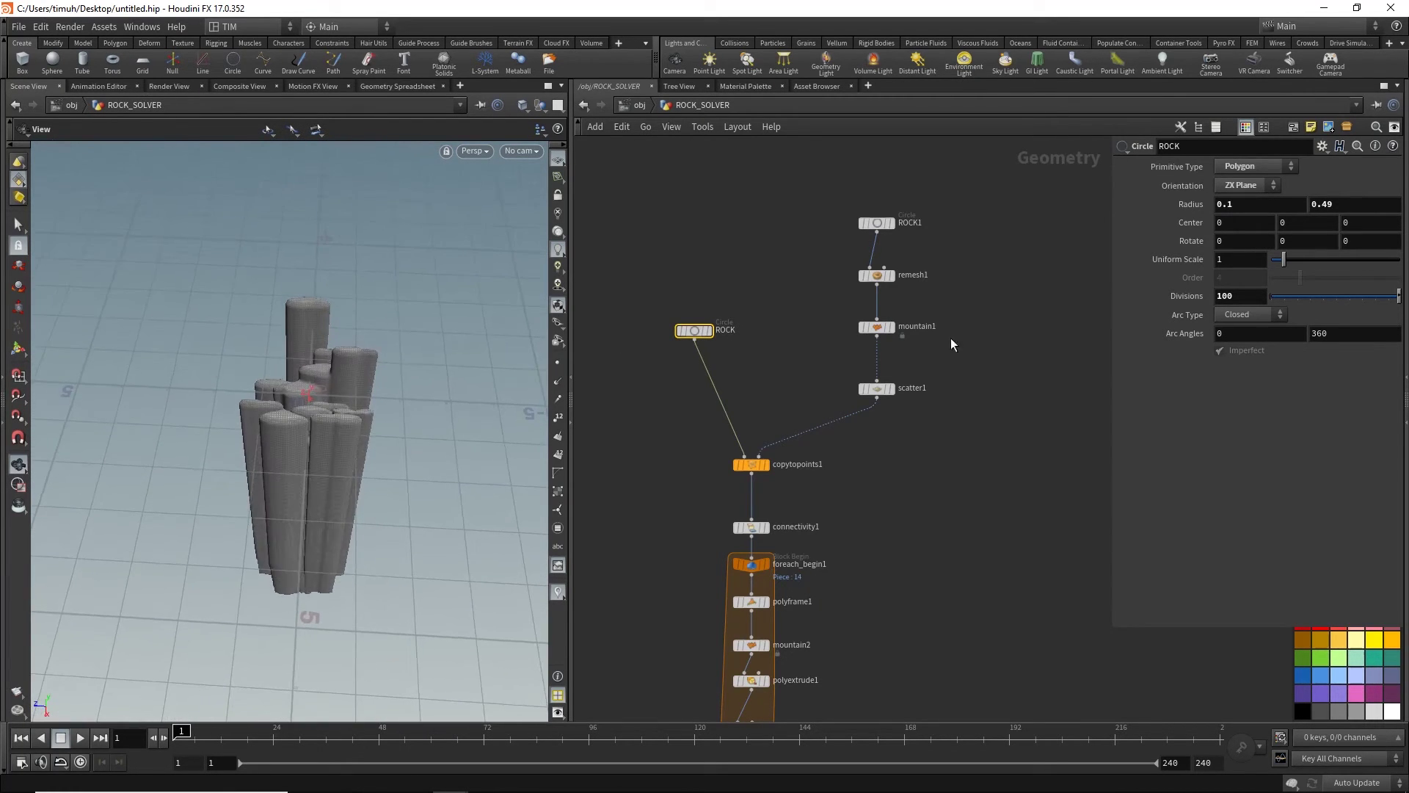
drag(788, 403, 964, 367)
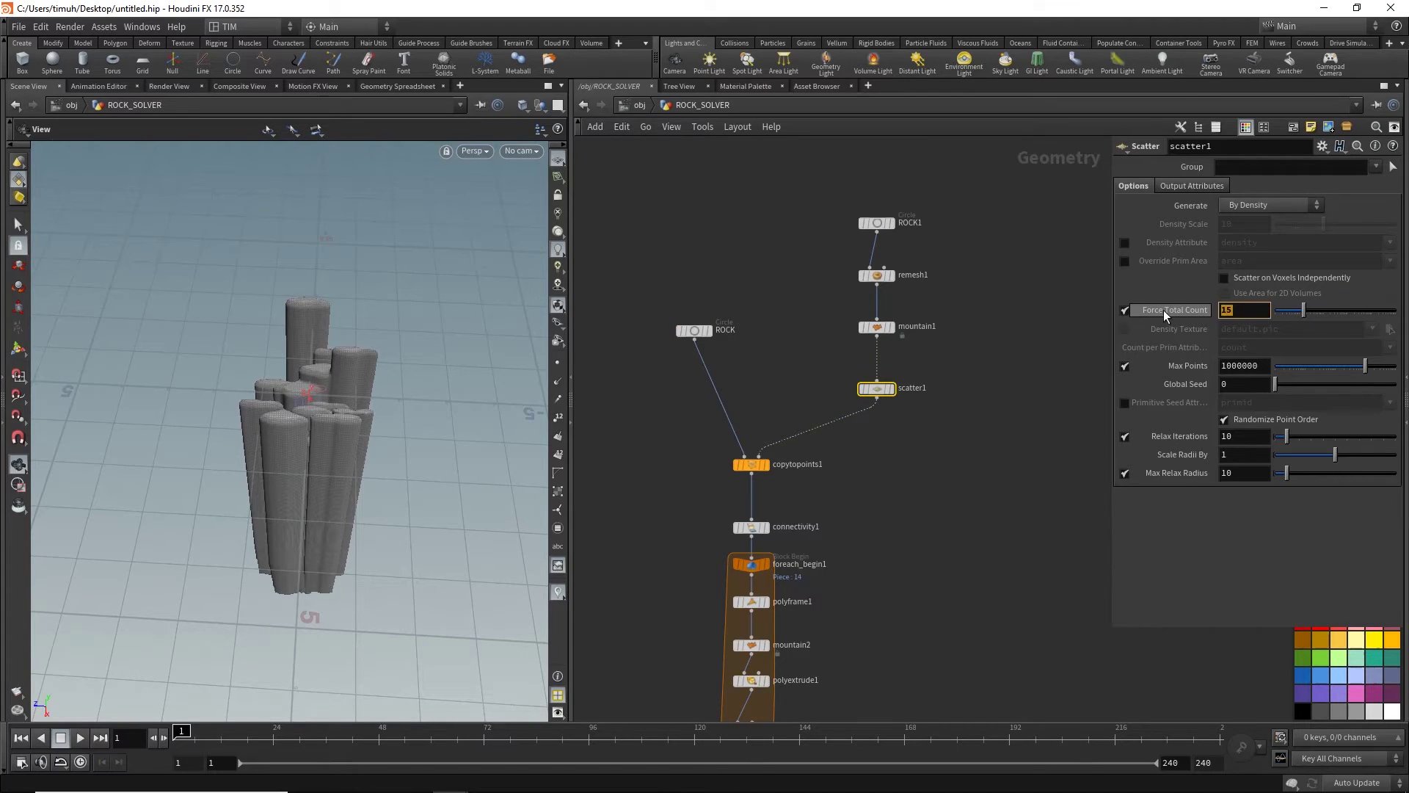
text(50)
- Commit the 50-point count and orbit around the denser rock cluster
key(Return)
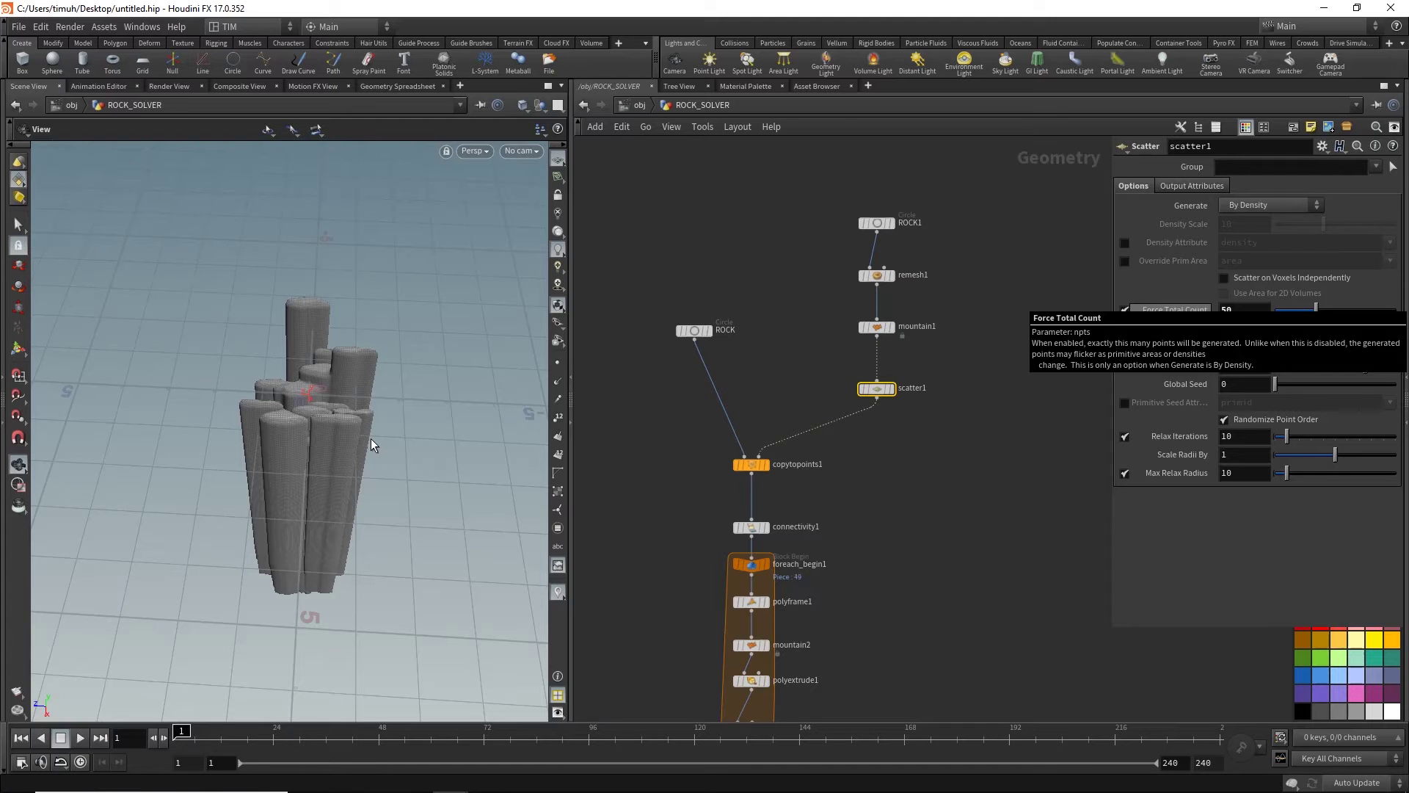
mouse_move(372, 438)
mouse_down()
mouse_move(273, 629)
mouse_move(293, 494)
mouse_move(212, 387)
mouse_up()
mouse_move(330, 265)
mouse_down()
mouse_move(290, 324)
mouse_move(390, 472)
mouse_move(331, 455)
mouse_move(365, 343)
mouse_move(331, 397)
mouse_up()
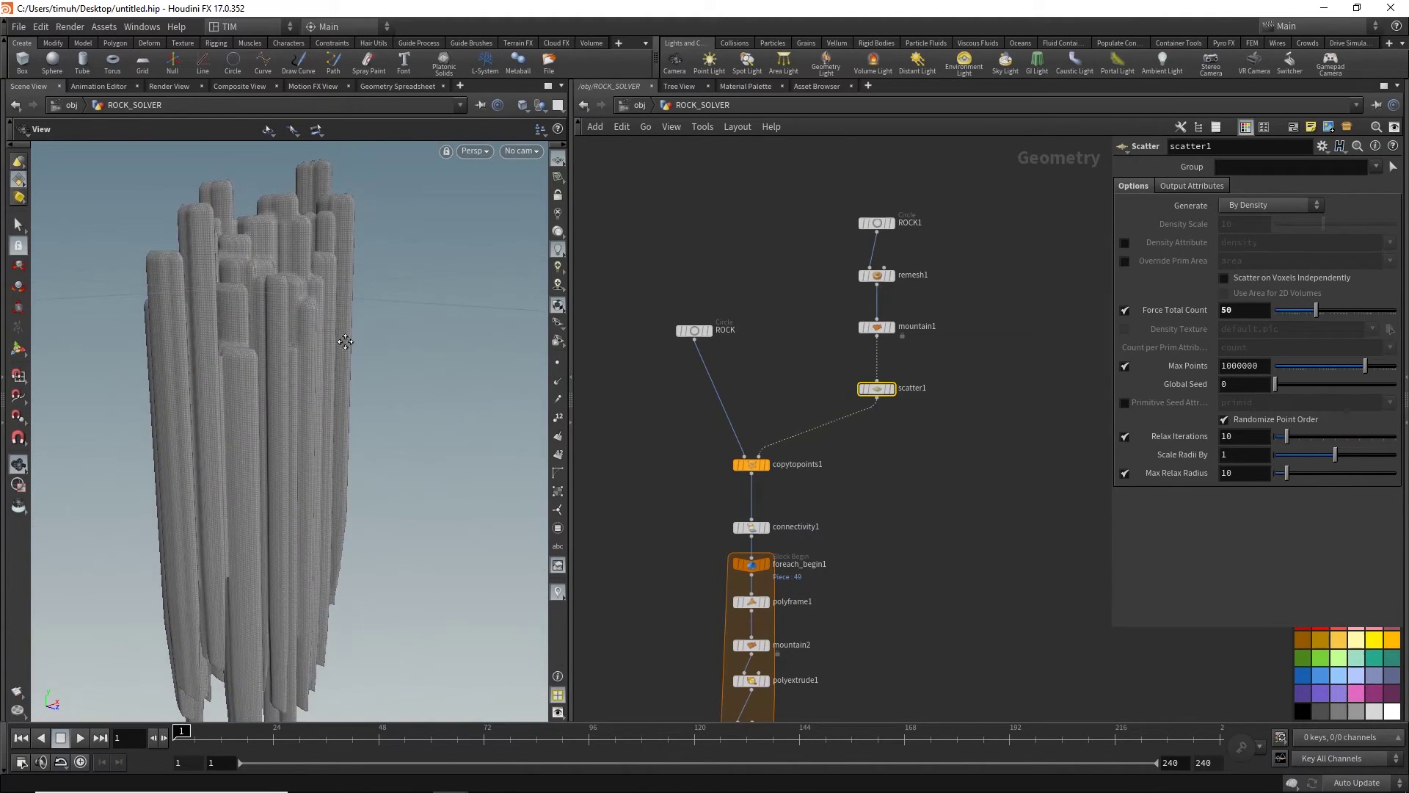
- Set the ROCK circle's radius to 0.25 and look down on the thicker columns
drag(647, 285, 714, 365)
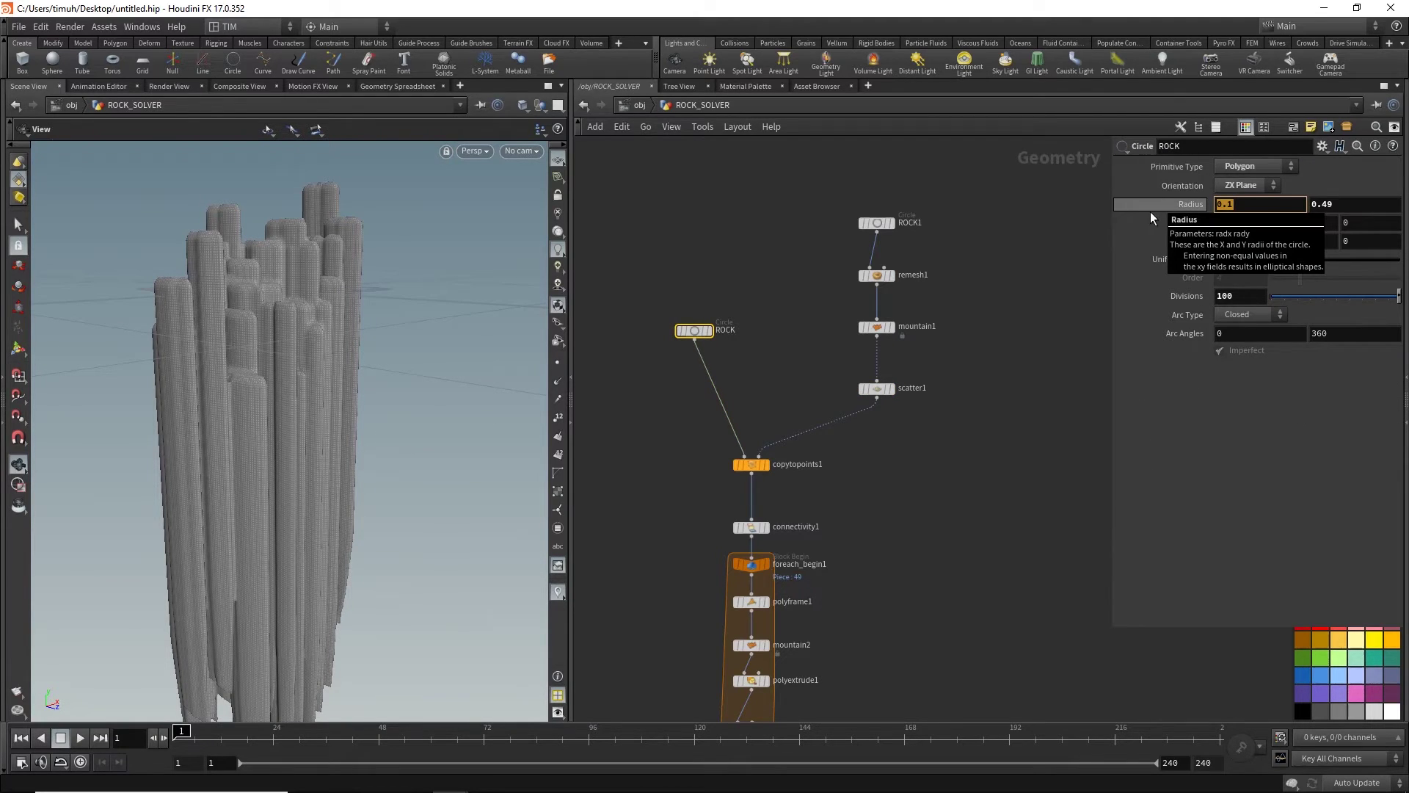
text(0.25)
key(Return)
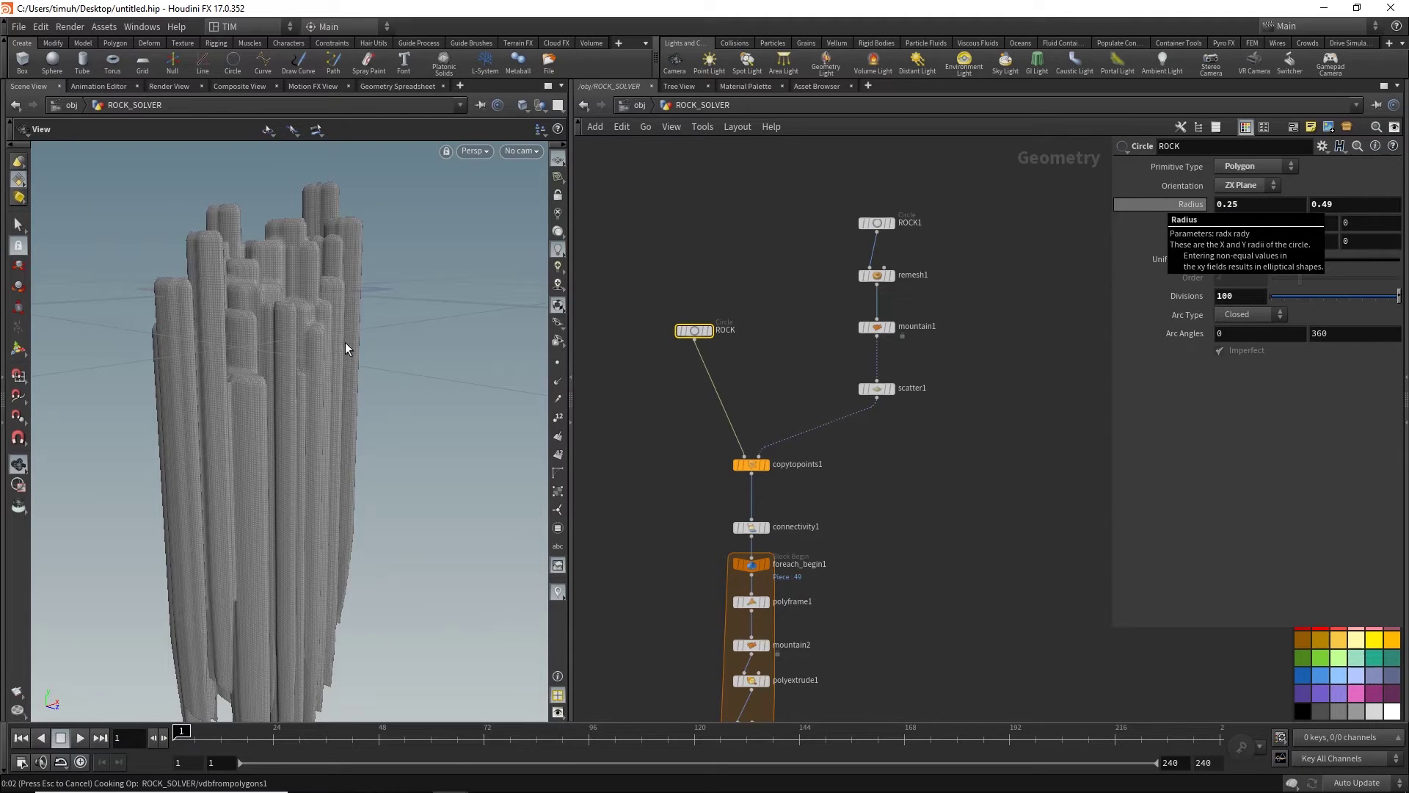
mouse_move(352, 337)
mouse_down()
mouse_move(298, 448)
mouse_move(319, 359)
mouse_move(368, 341)
mouse_move(476, 448)
mouse_up()
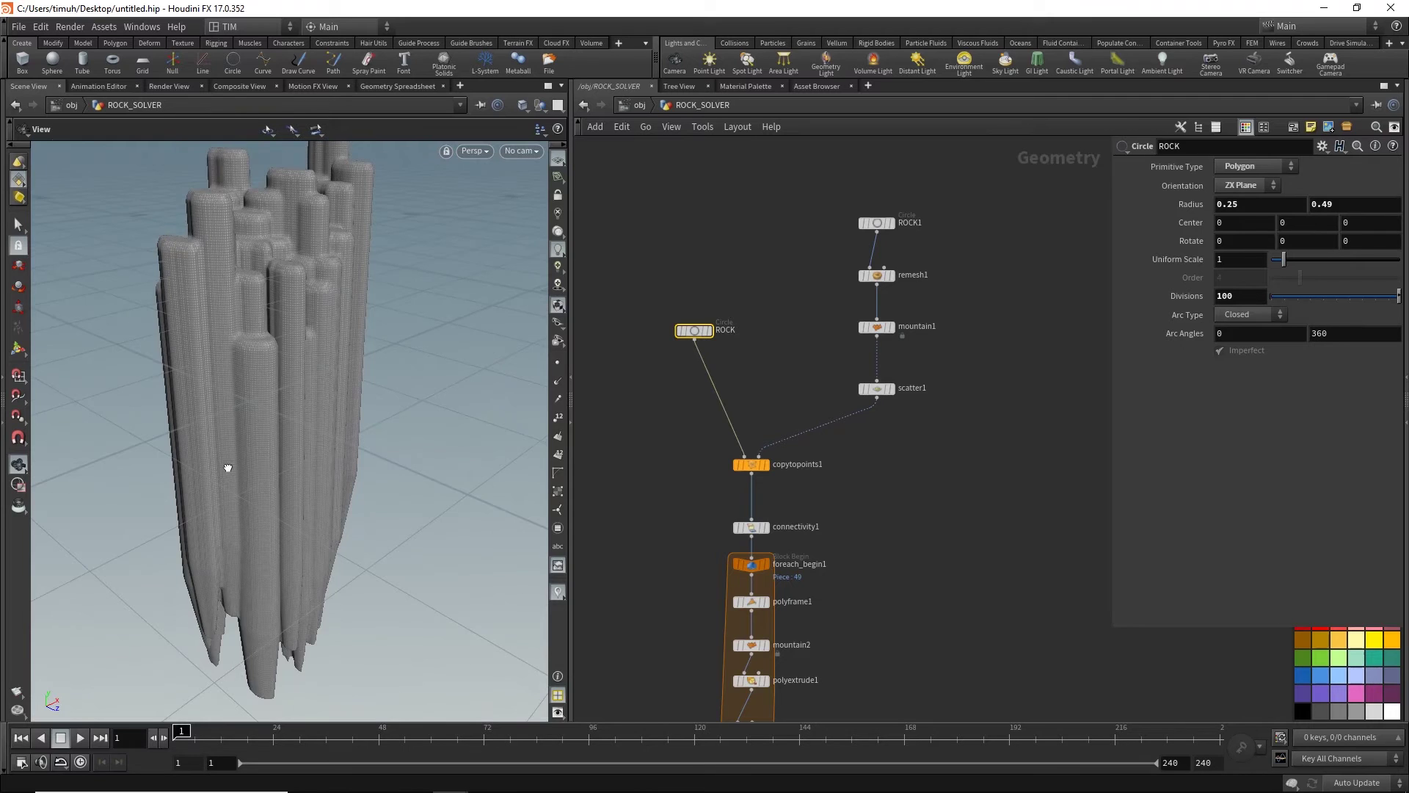
drag(228, 467, 224, 479)
middle_drag(758, 705, 776, 619)
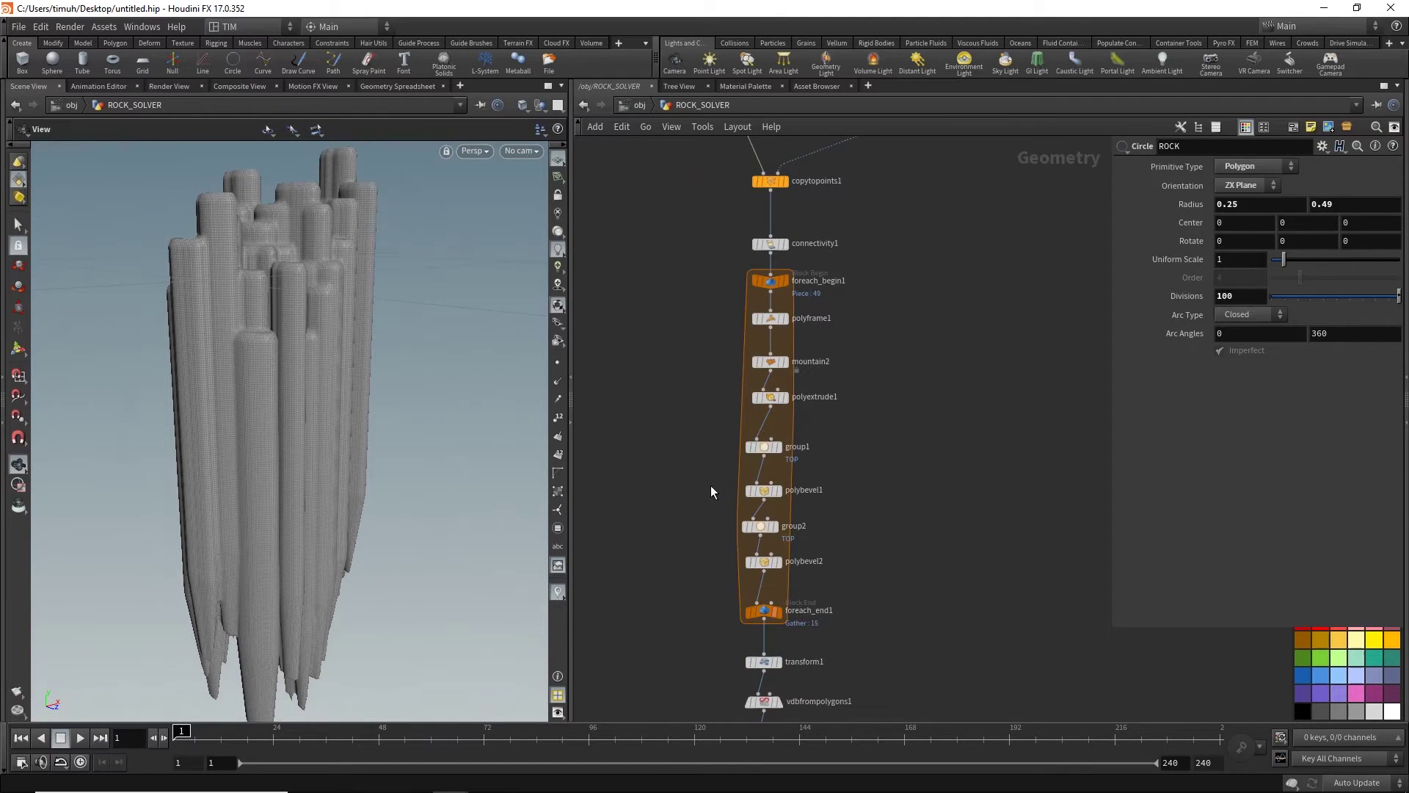
- Frame the network on convertvdb1 and create an Attribute VOP node
middle_click(764, 489)
middle_drag(710, 491, 695, 468)
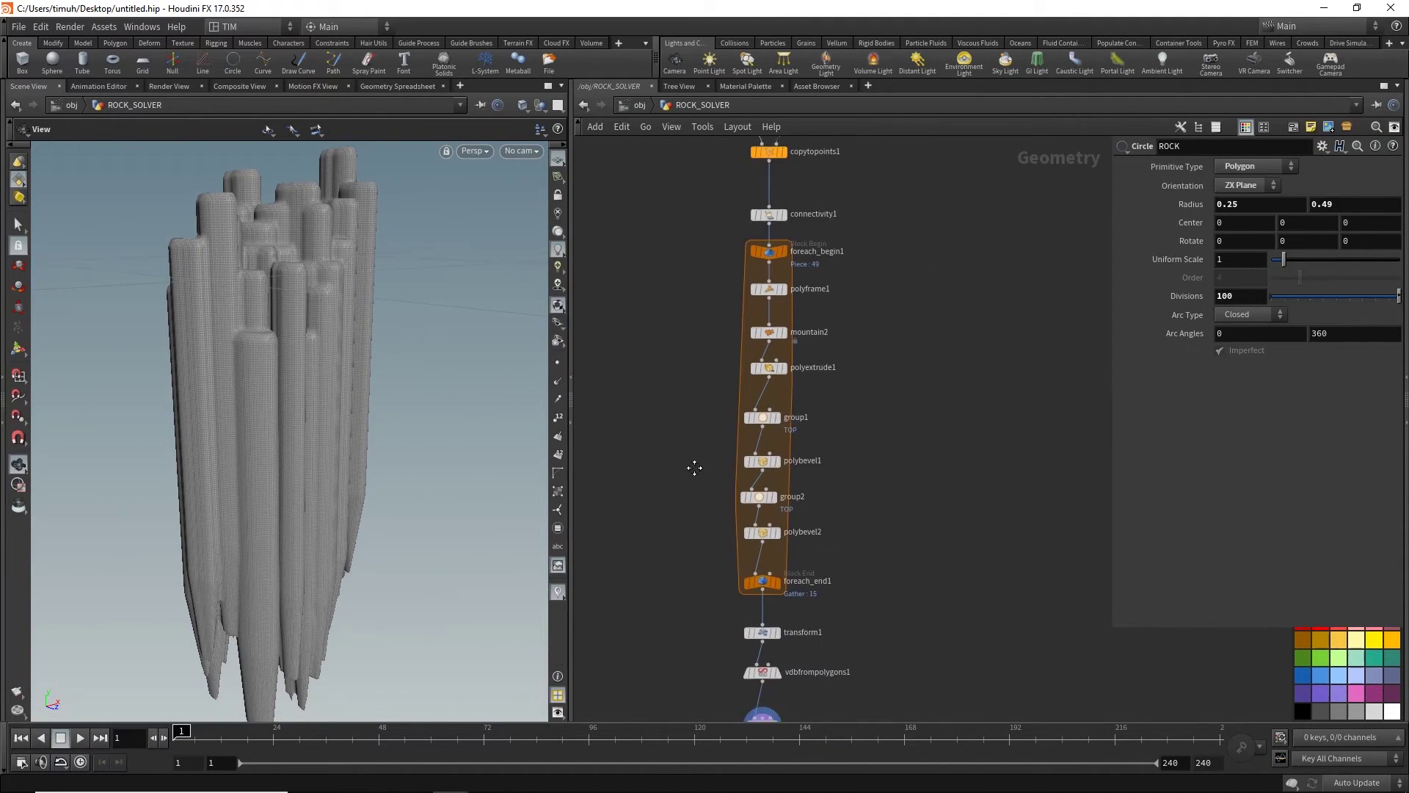
key(f)
scroll(793, 394, down, 3)
key(Tab)
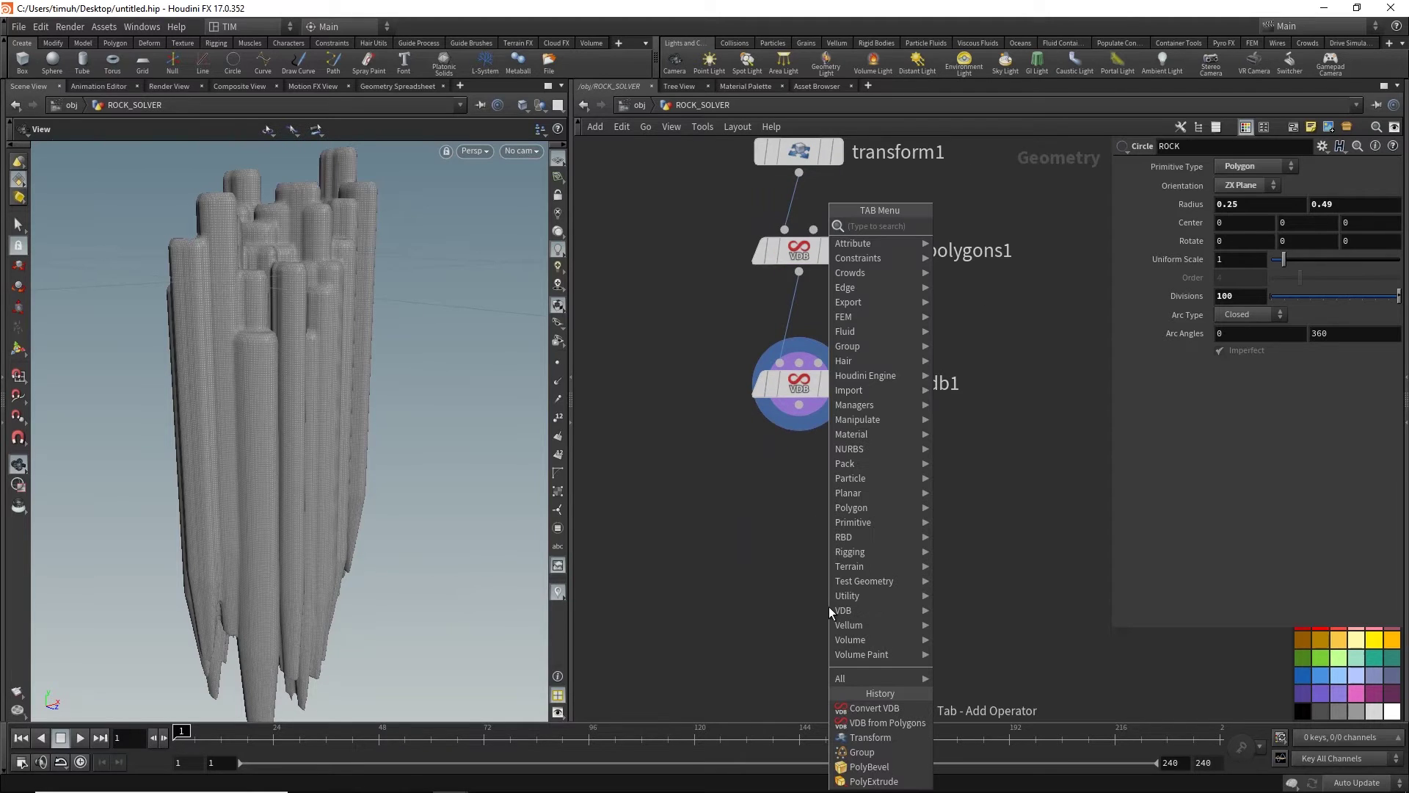
text(att)
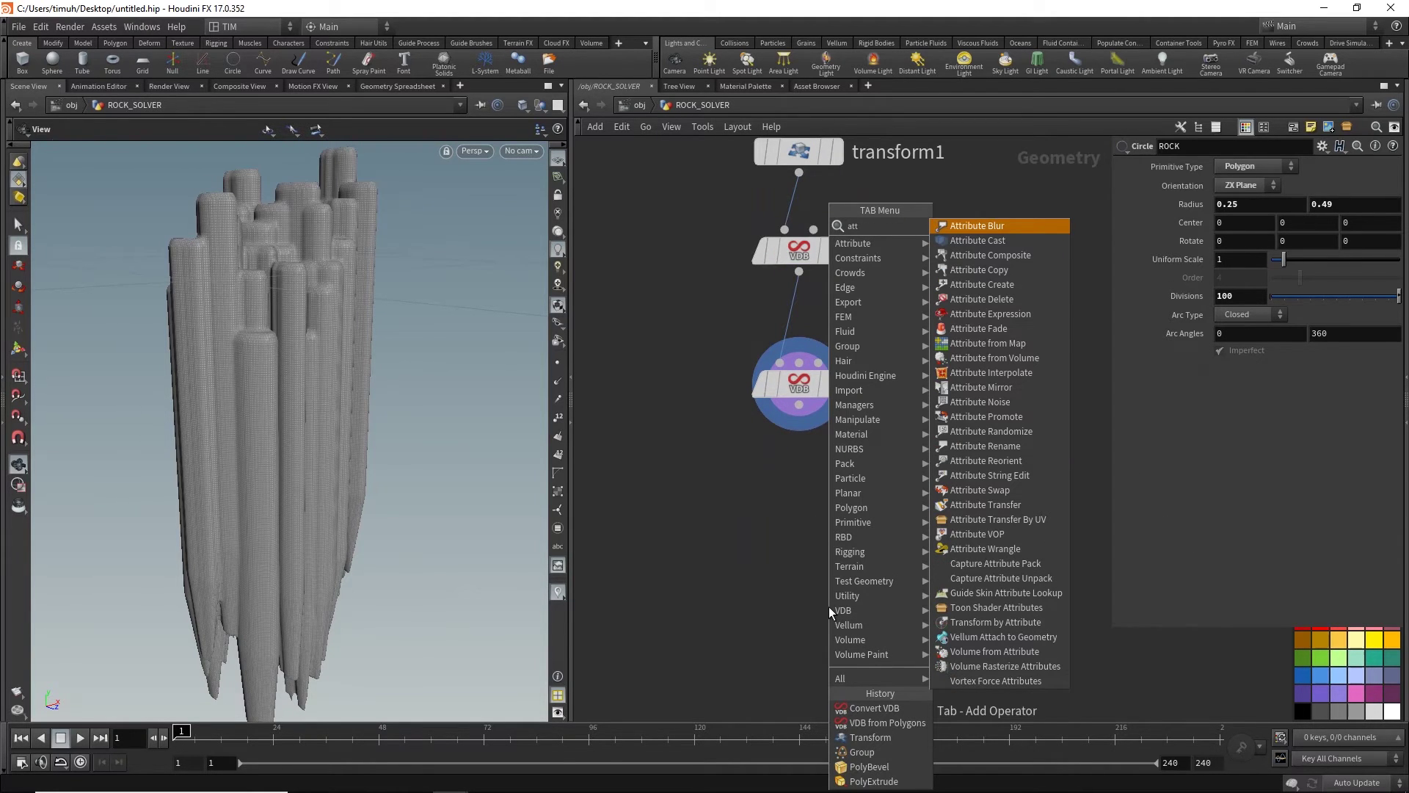
click(1015, 536)
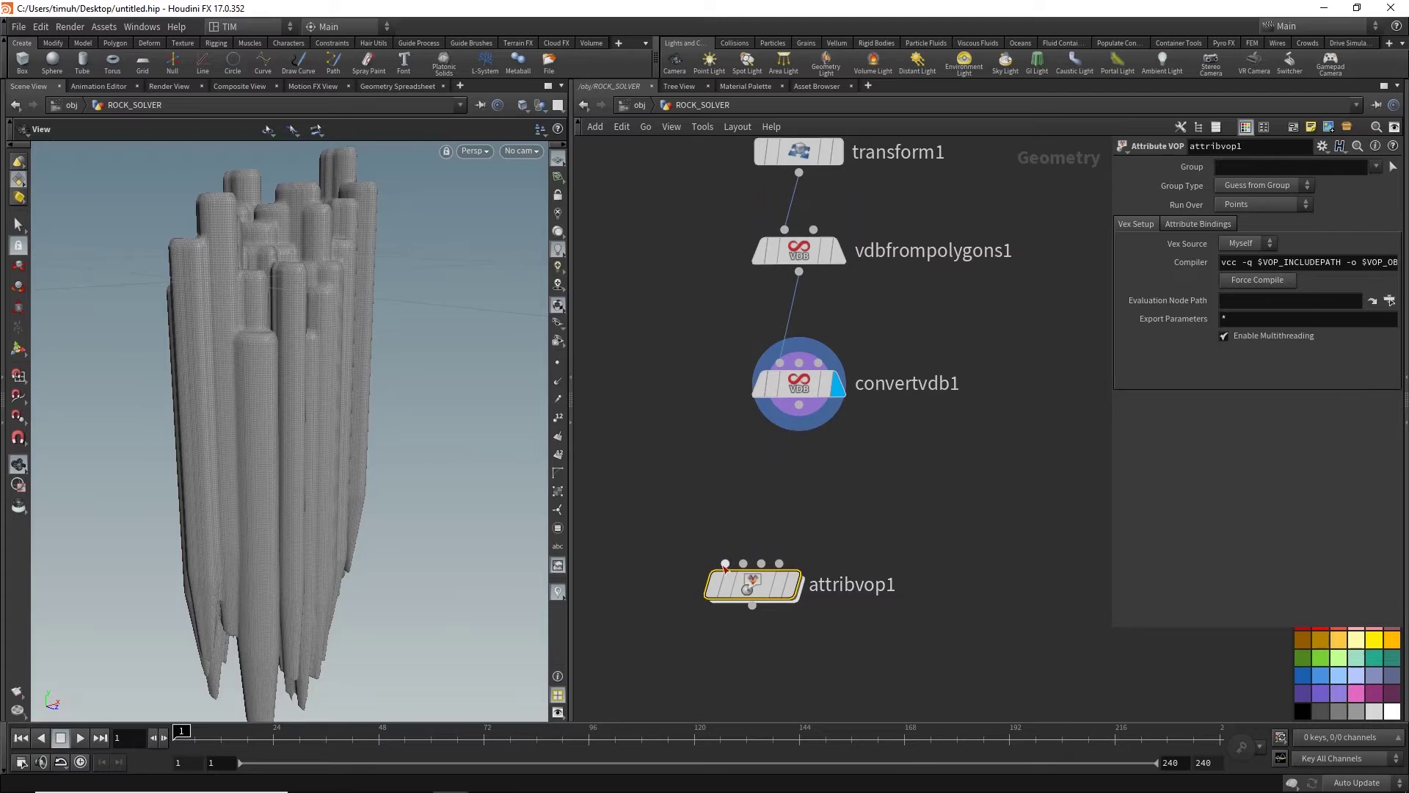
- Wire the Attribute VOP under convertvdb1, display it, and go inside it
drag(726, 566, 800, 408)
click(796, 585)
drag(771, 584, 814, 491)
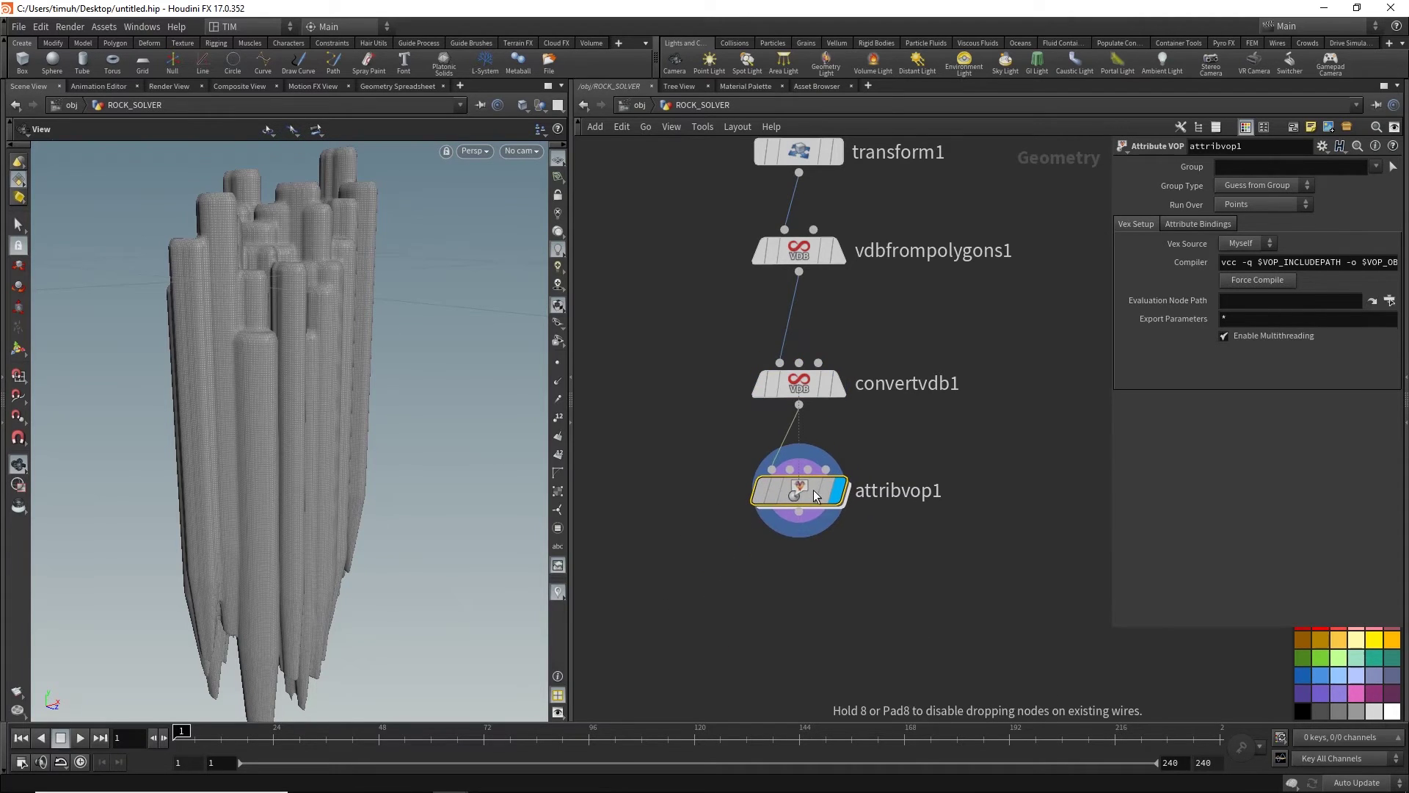
double_click(814, 491)
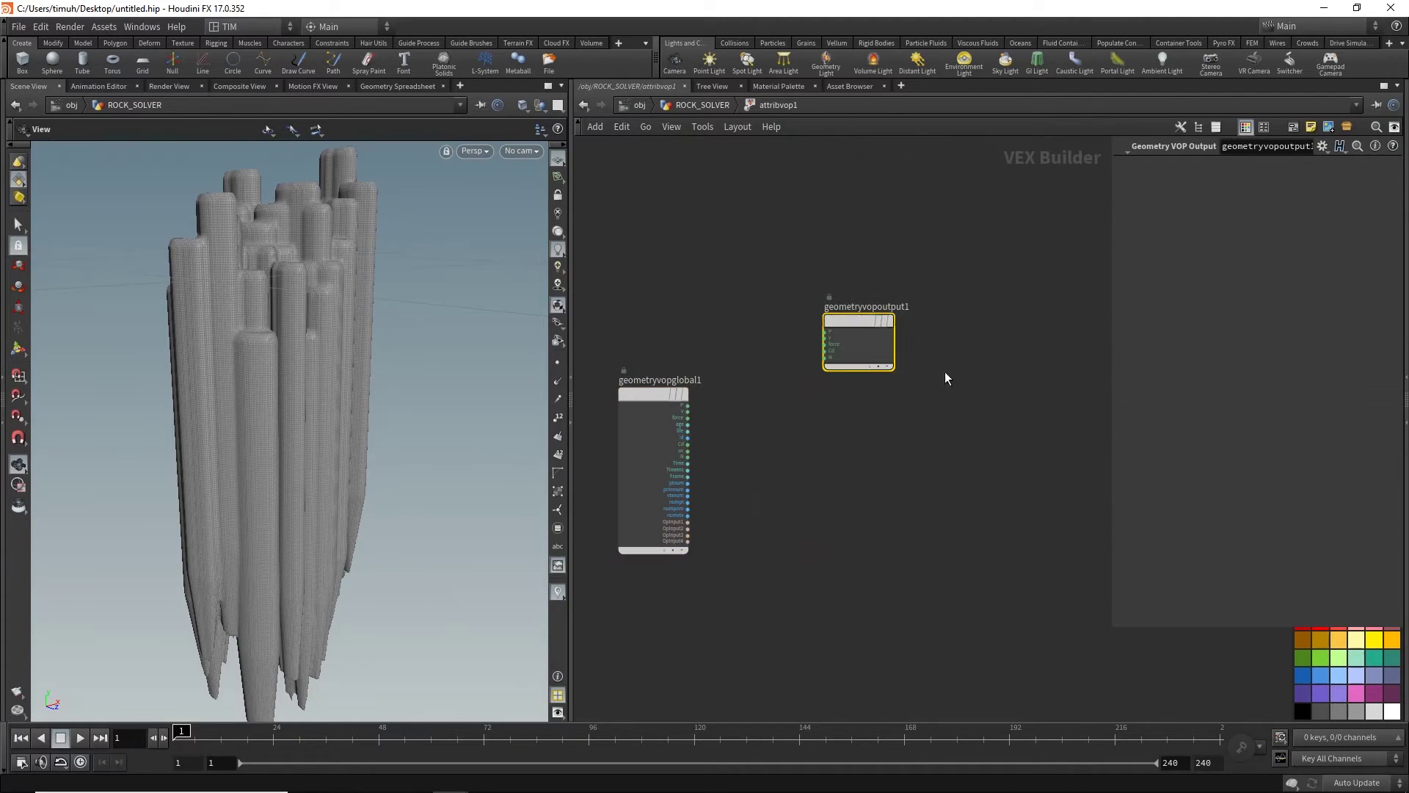
- Line up the output node and add Voronoi Noise and Add nodes
drag(854, 329, 947, 437)
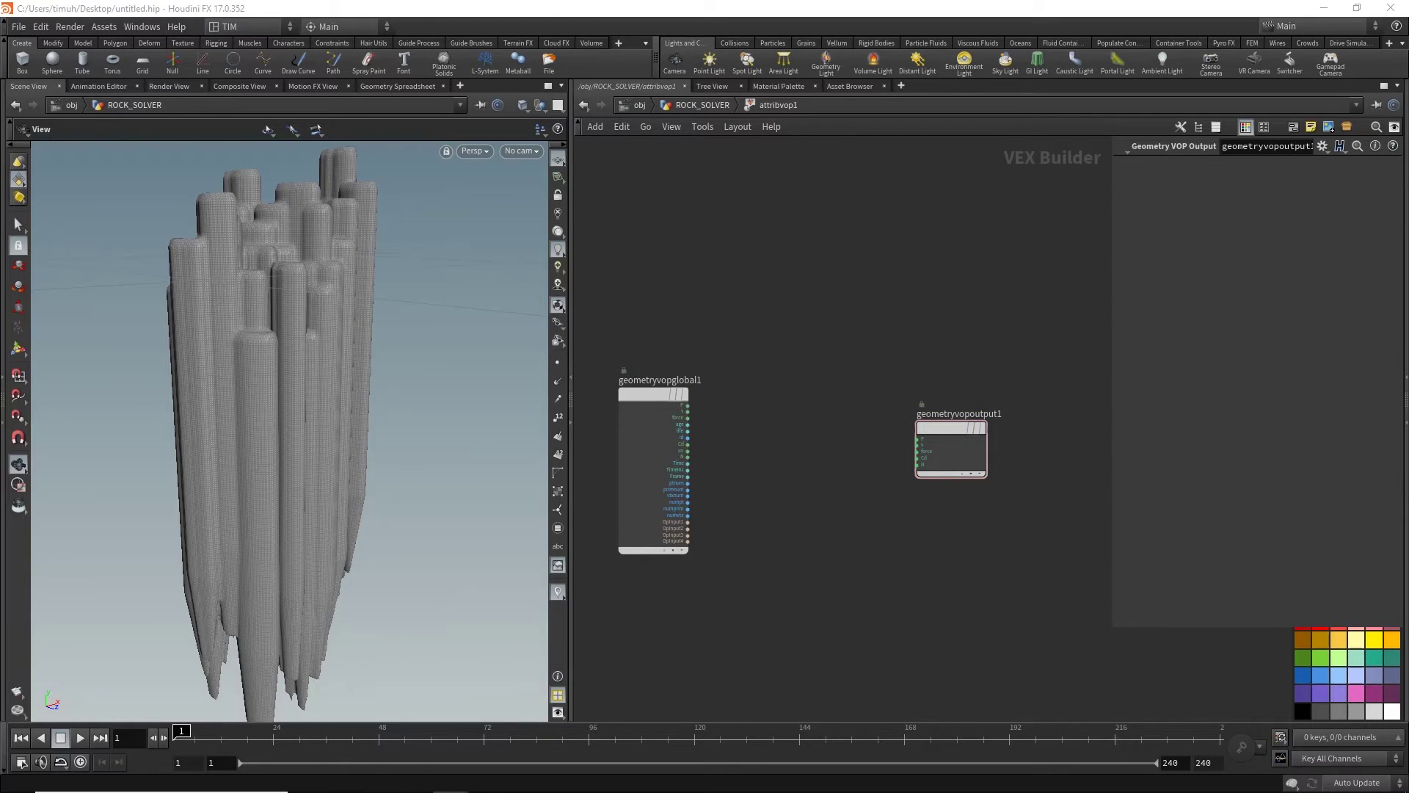
scroll(790, 430, up, 2)
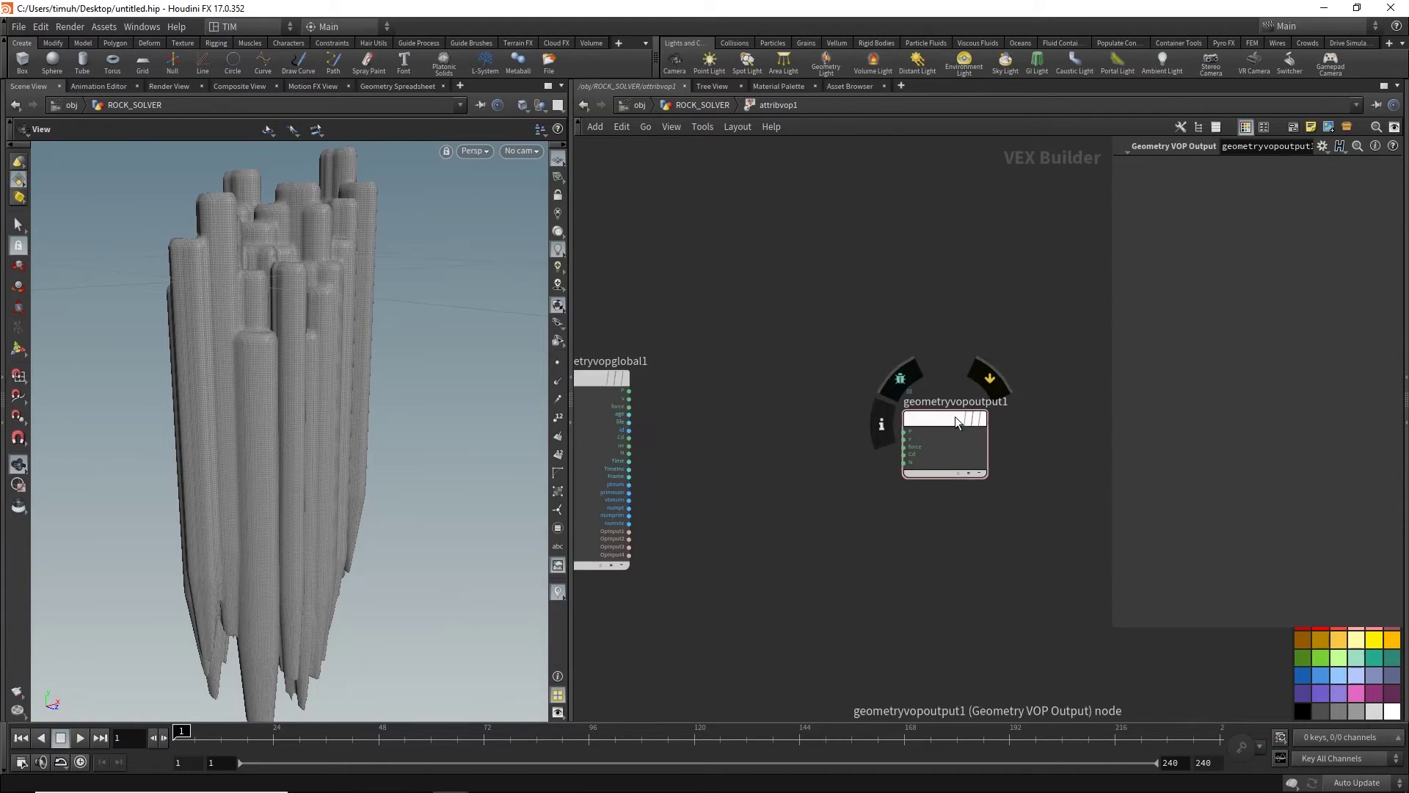
drag(955, 416, 958, 375)
key(Tab)
text(bind)
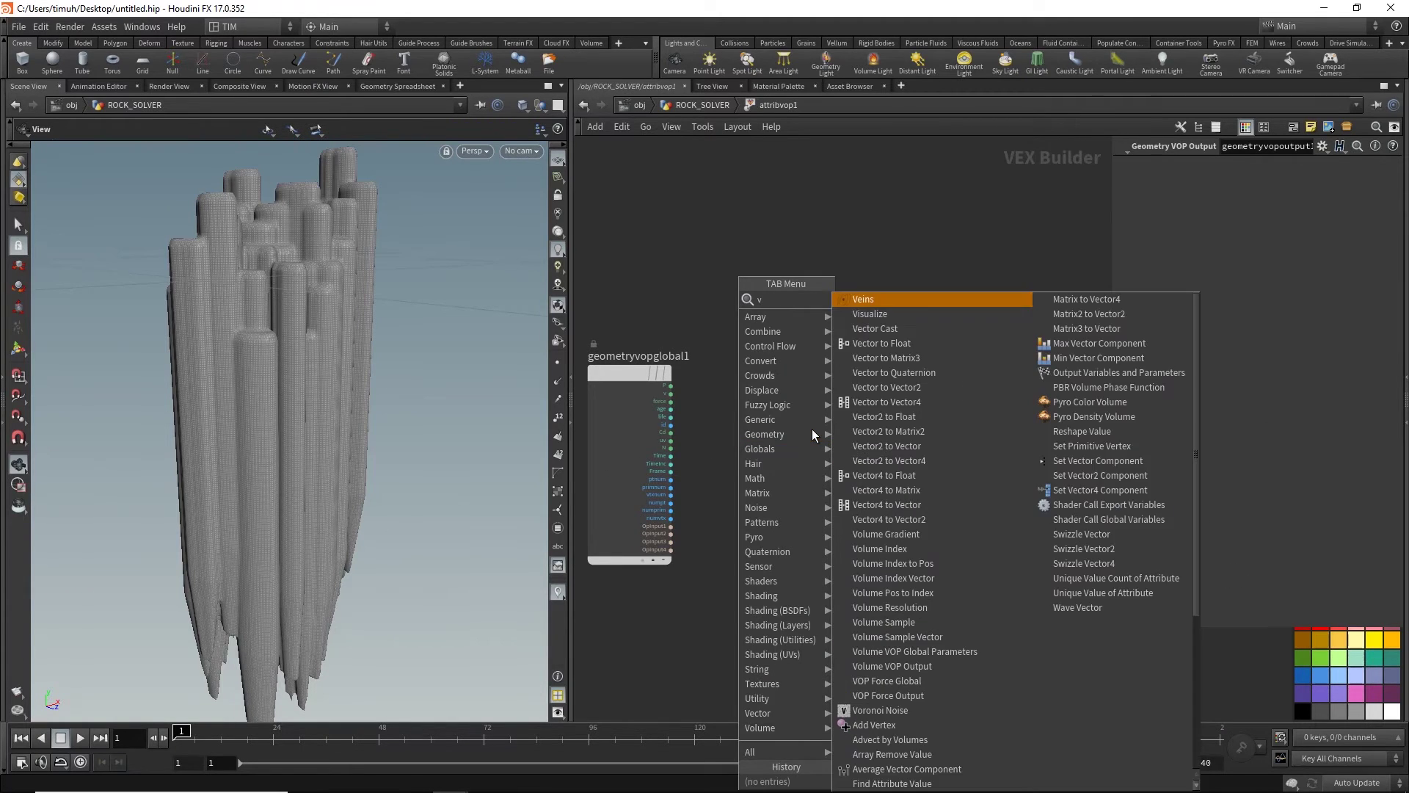
key(Return)
click(811, 435)
scroll(811, 429, up, 3)
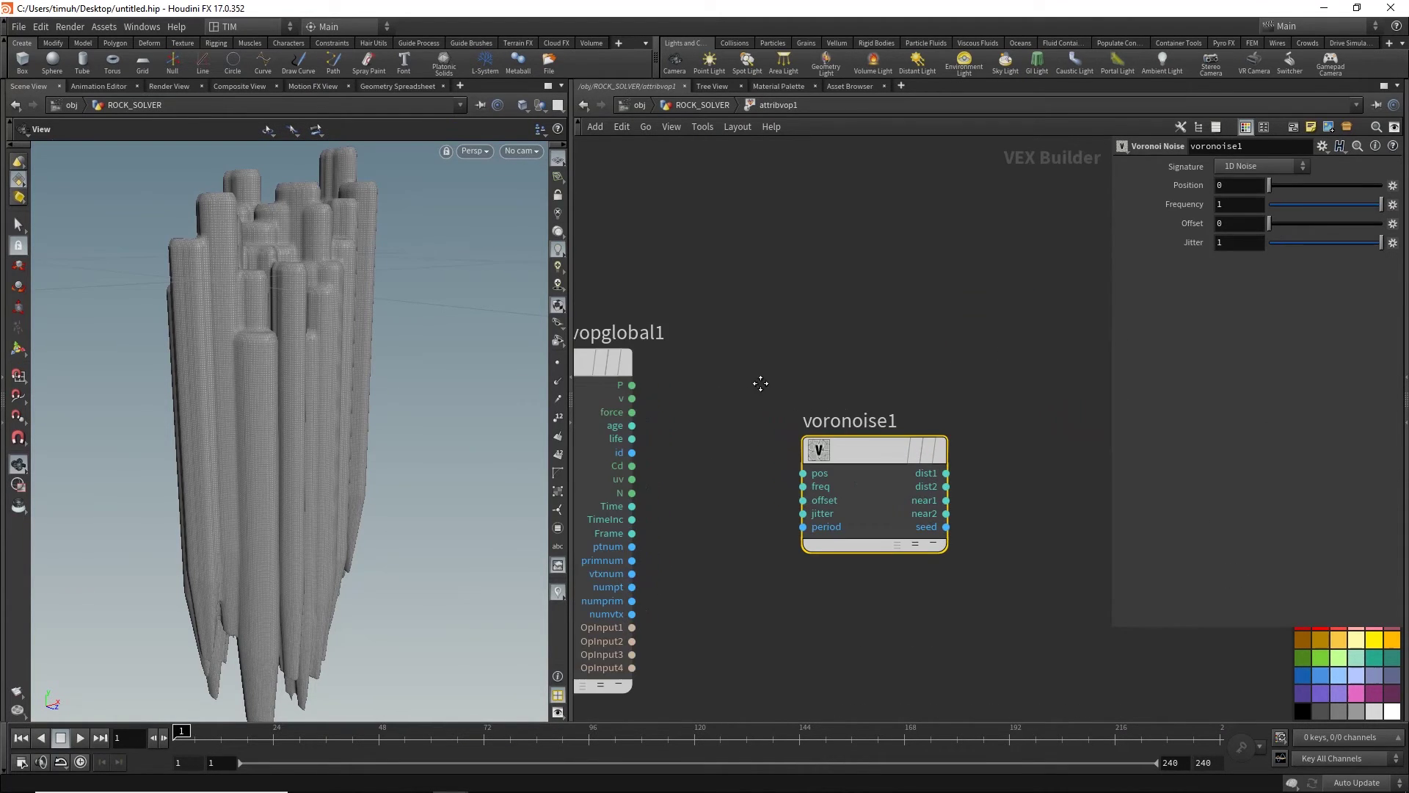
scroll(739, 363, down, 3)
key(Tab)
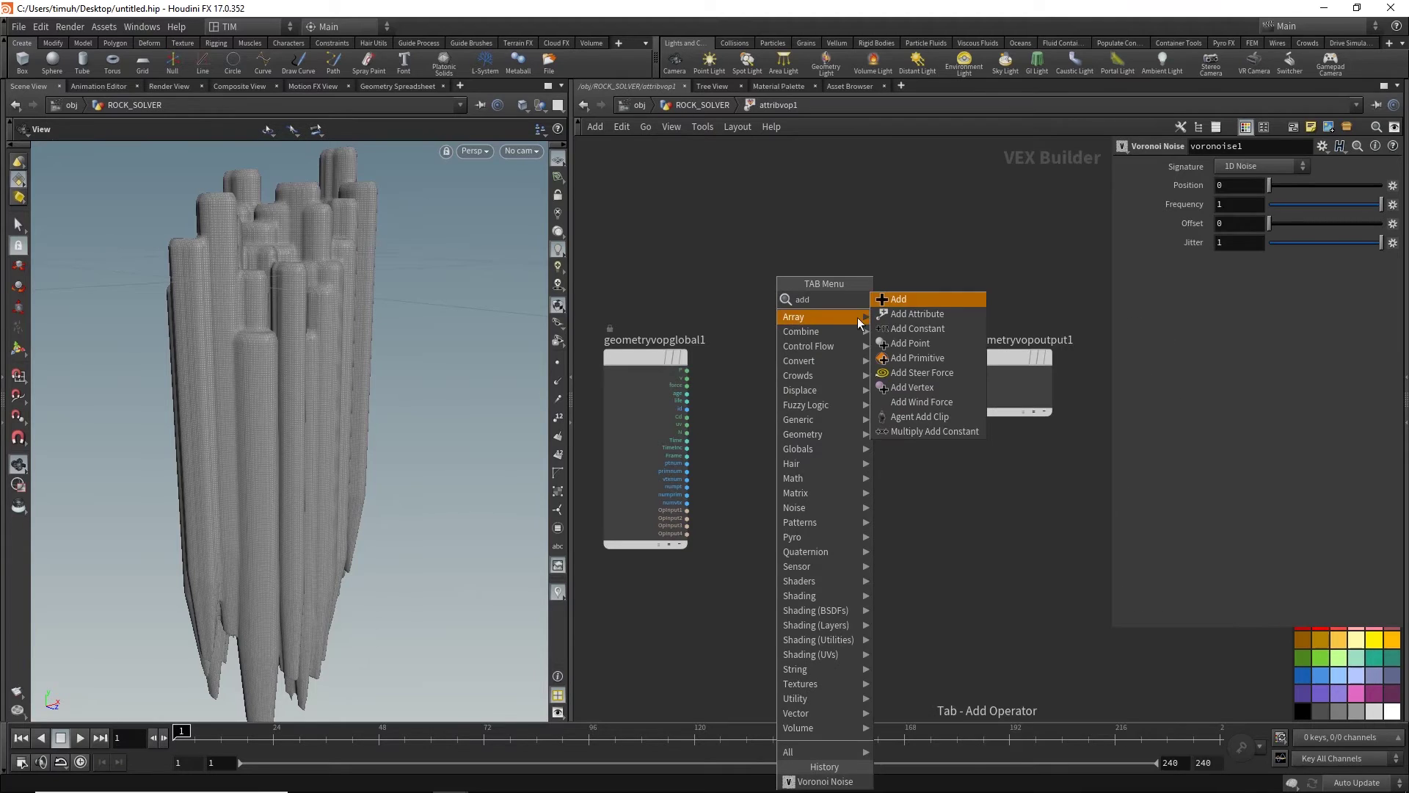
click(914, 299)
click(808, 265)
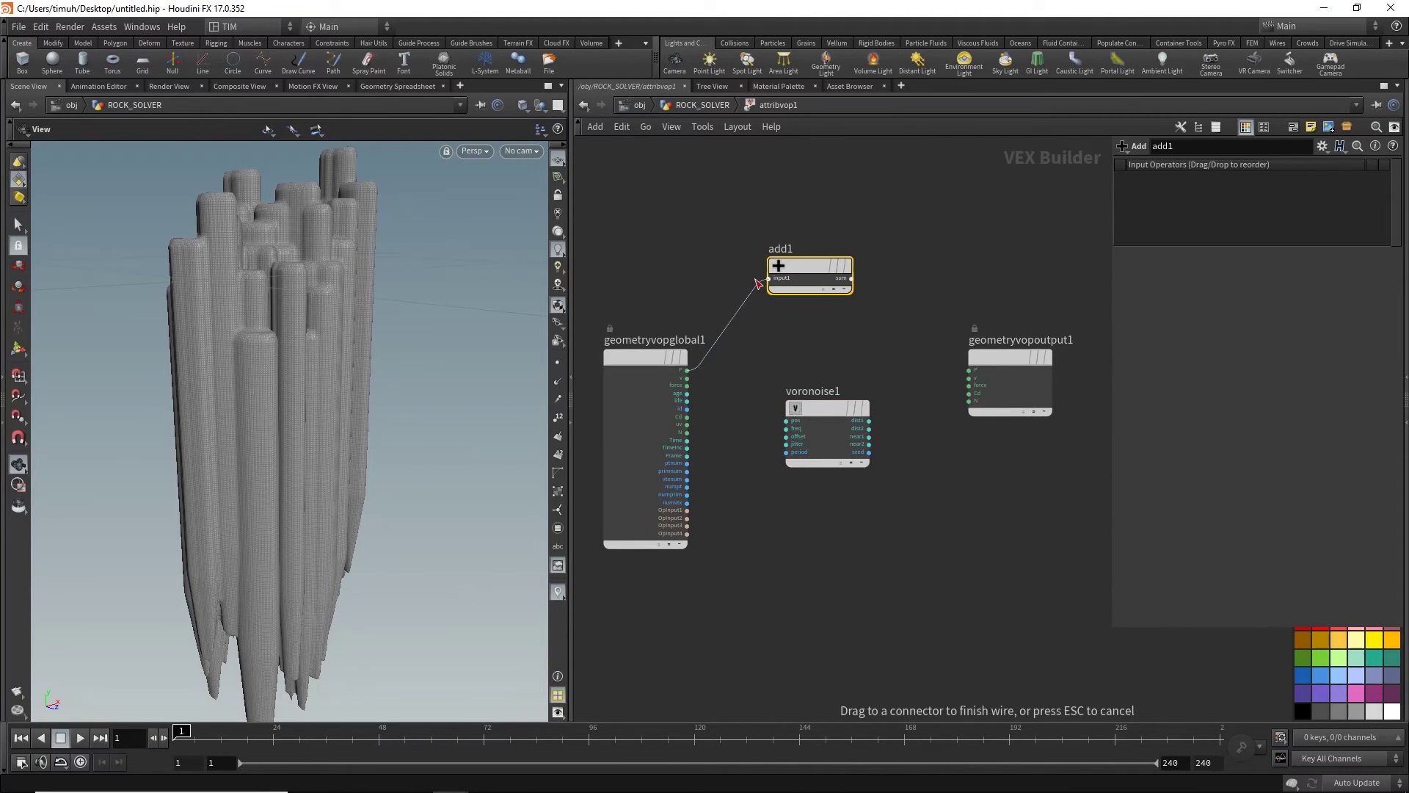
- Wire P into add1 and voronoise1, and route noise distance into the output Cd
mouse_move(685, 372)
mouse_down()
mouse_move(771, 278)
mouse_move(971, 393)
mouse_up()
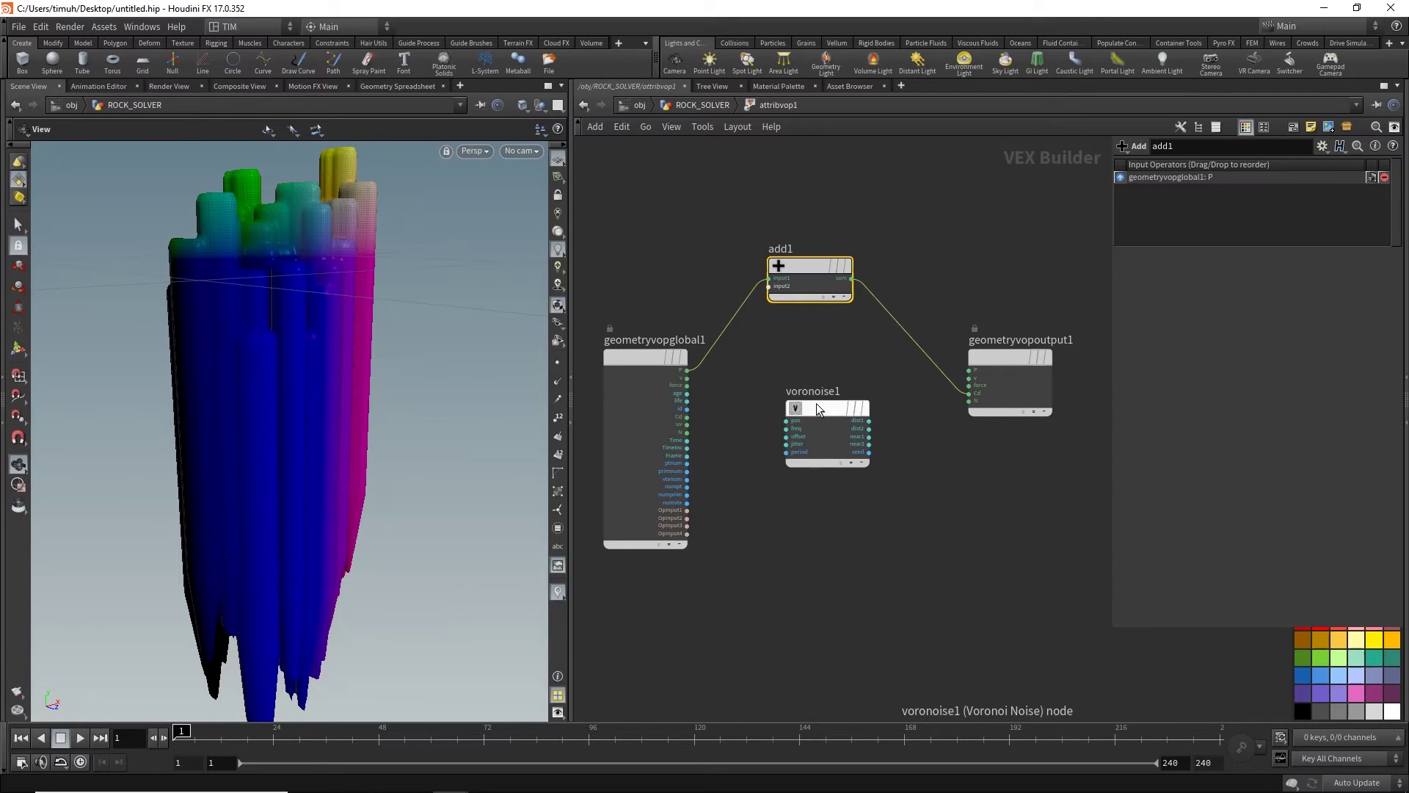
mouse_move(816, 403)
mouse_down()
mouse_move(819, 419)
mouse_move(713, 379)
mouse_up()
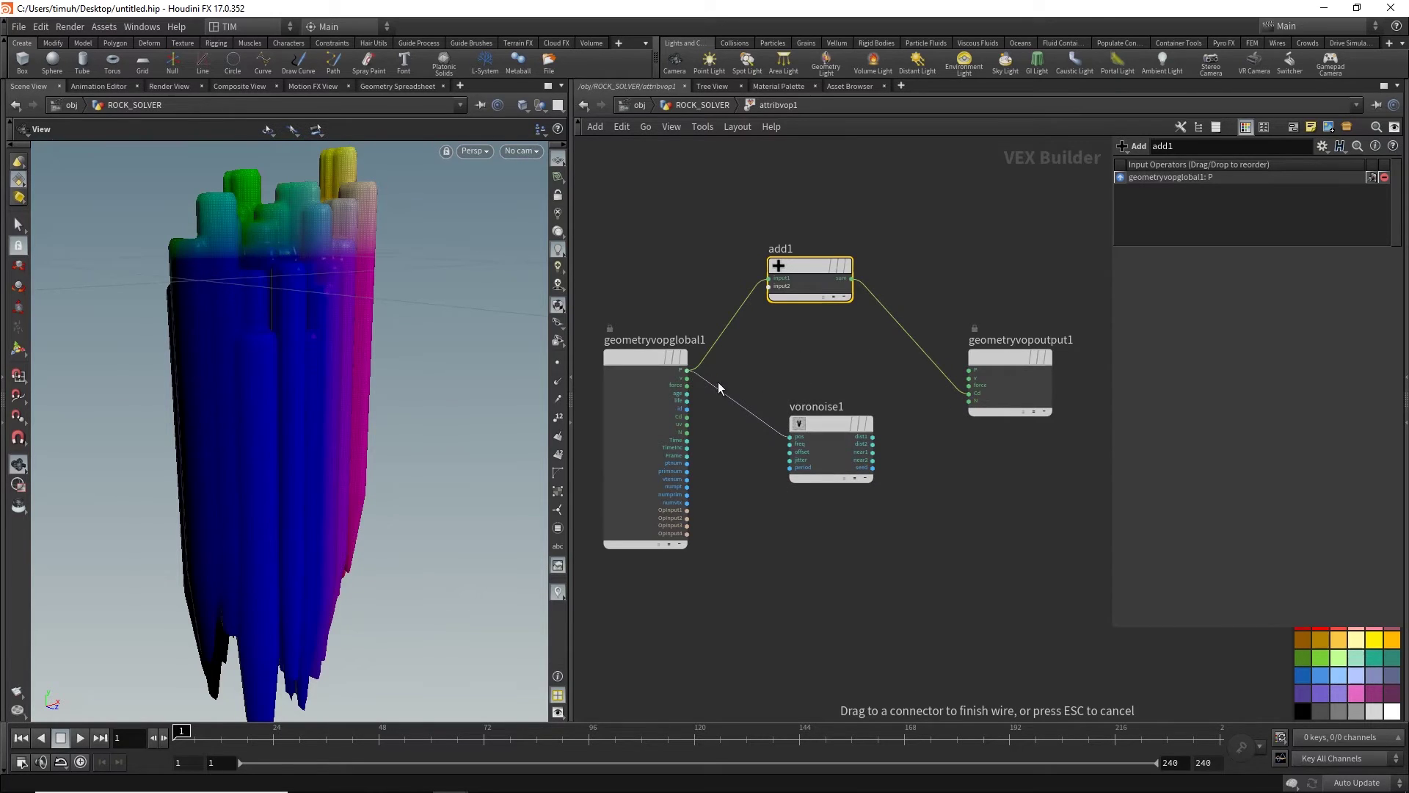
click(718, 388)
mouse_move(848, 440)
mouse_down()
mouse_move(844, 457)
mouse_move(801, 282)
mouse_up()
click(800, 296)
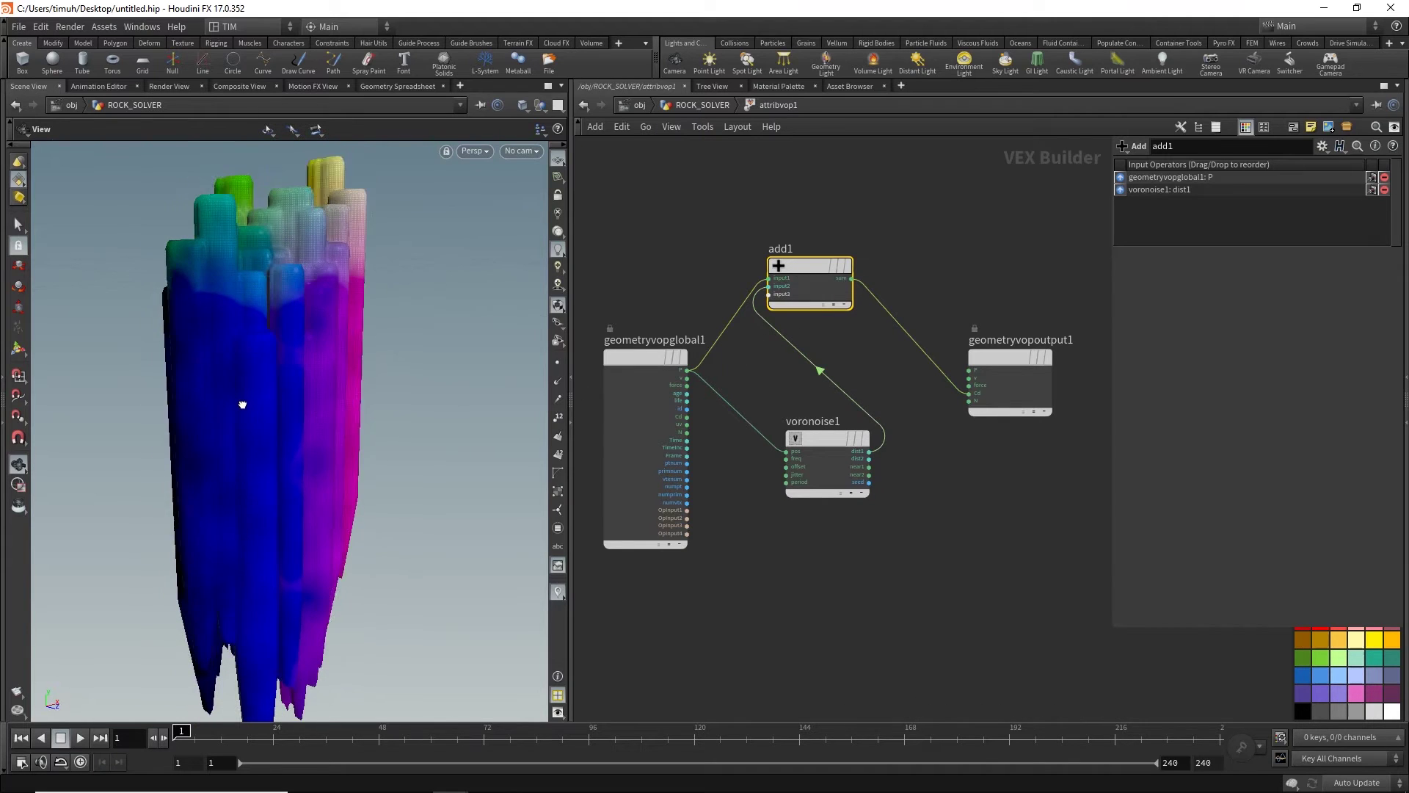
scroll(949, 400, up, 2)
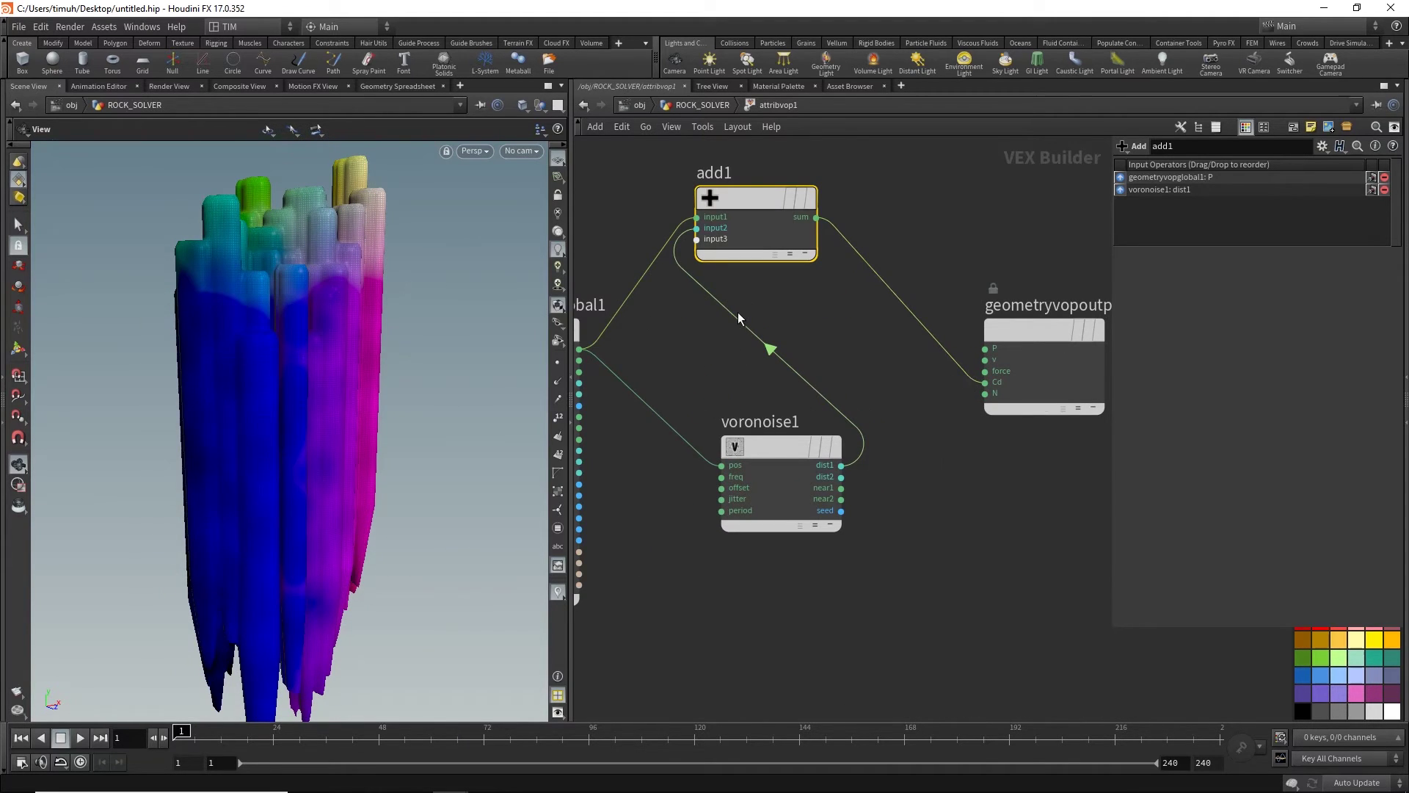
click(738, 319)
click(986, 382)
middle_drag(765, 406, 820, 393)
mouse_move(220, 397)
alt+mouse_down()
mouse_move(274, 400)
mouse_move(266, 377)
mouse_move(315, 431)
alt+mouse_up()
- Give voronoise1 3D noise, frequency 0.9 and offset 1.6, and wire add1's sum into P
key(ctrl+s)
click(852, 439)
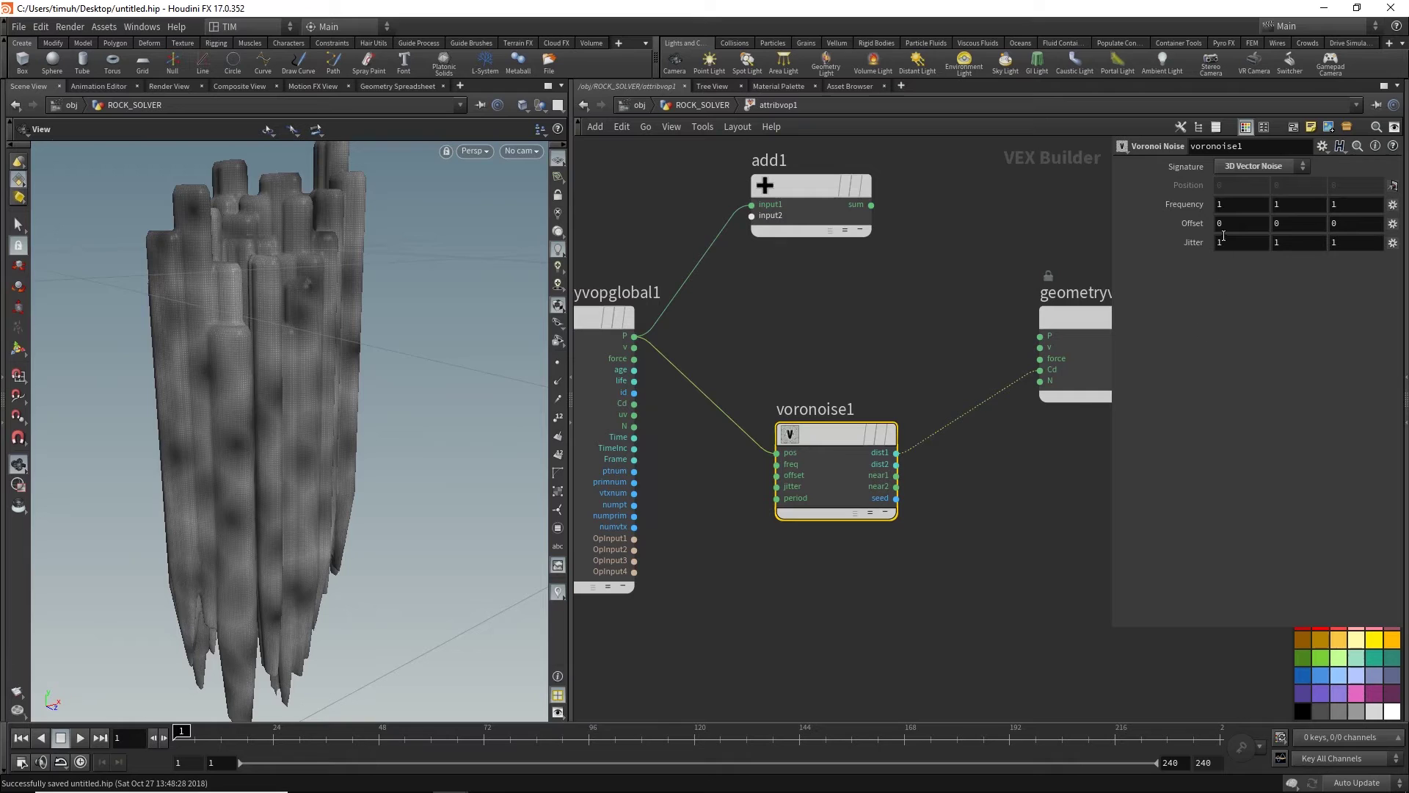
mouse_move(1181, 199)
middle_down()
mouse_move(1156, 216)
mouse_move(1277, 204)
mouse_move(1163, 206)
mouse_move(1267, 224)
middle_up()
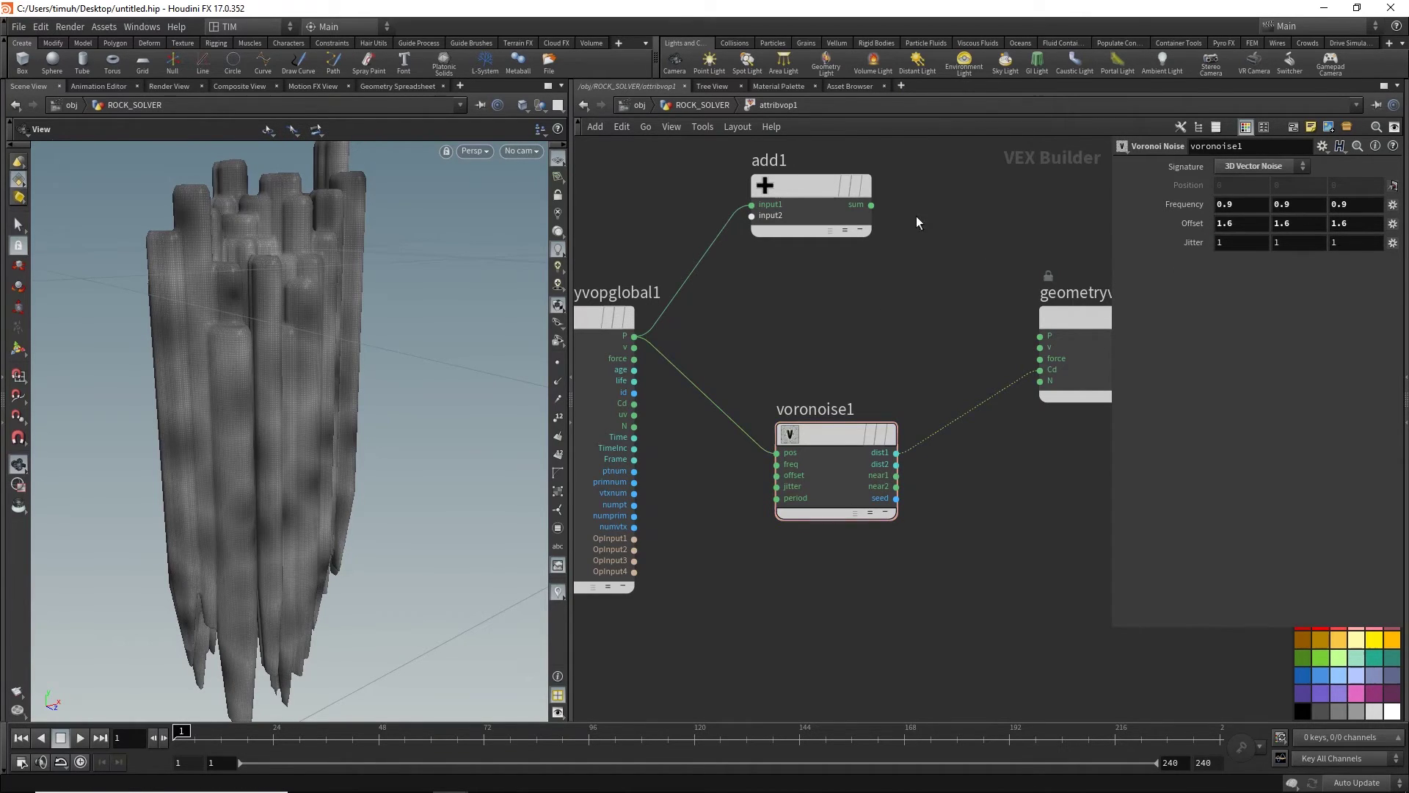
mouse_move(870, 205)
mouse_down()
mouse_move(1039, 336)
mouse_move(712, 249)
mouse_move(751, 216)
mouse_up()
click(827, 497)
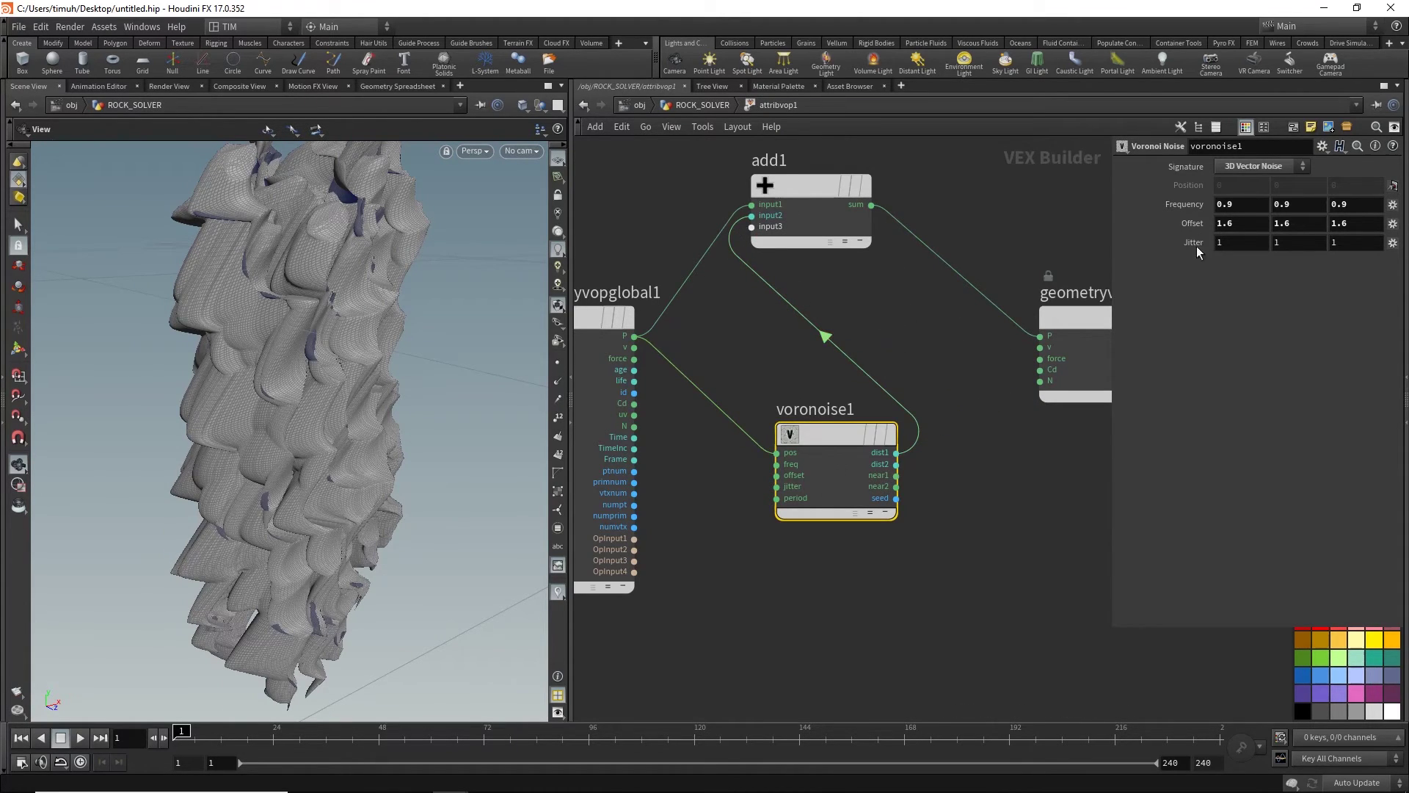
- Splice a Fit Range with Destination Max 0.1 between noise distance and add1, then save
click(811, 190)
middle_drag(948, 329, 858, 358)
key(Tab)
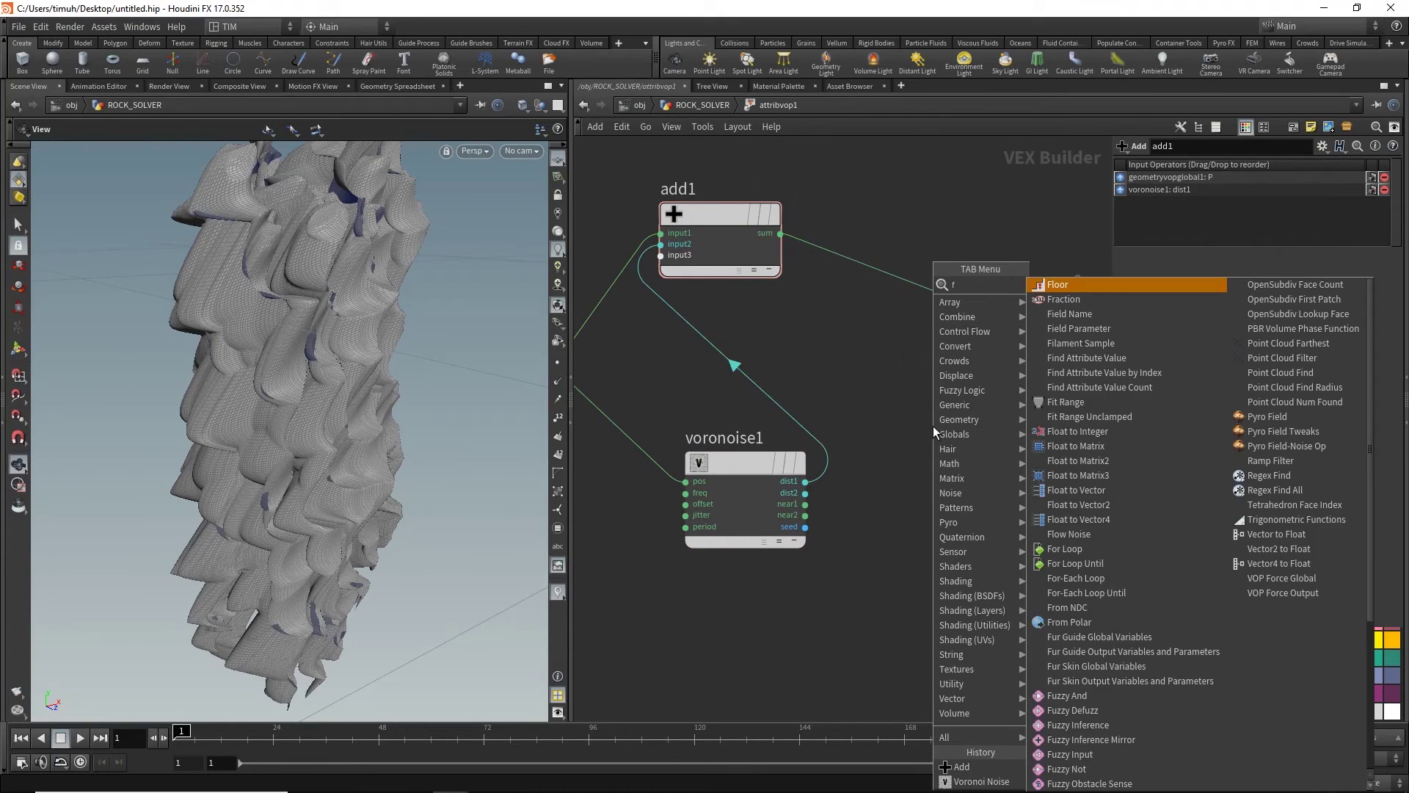
text(fit)
key(Return)
click(933, 426)
mouse_move(932, 427)
mouse_down()
mouse_move(969, 276)
mouse_move(729, 357)
mouse_up()
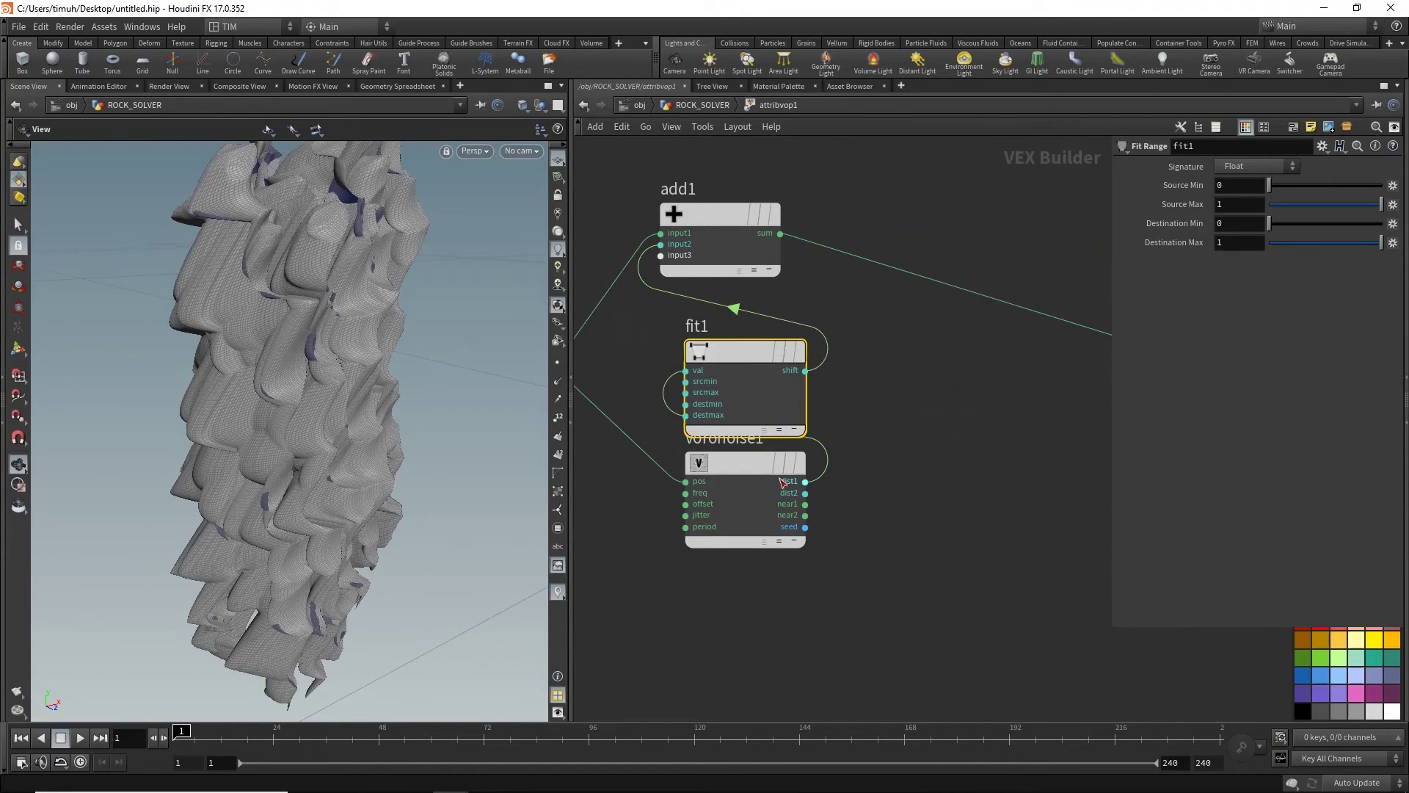
drag(779, 477, 719, 534)
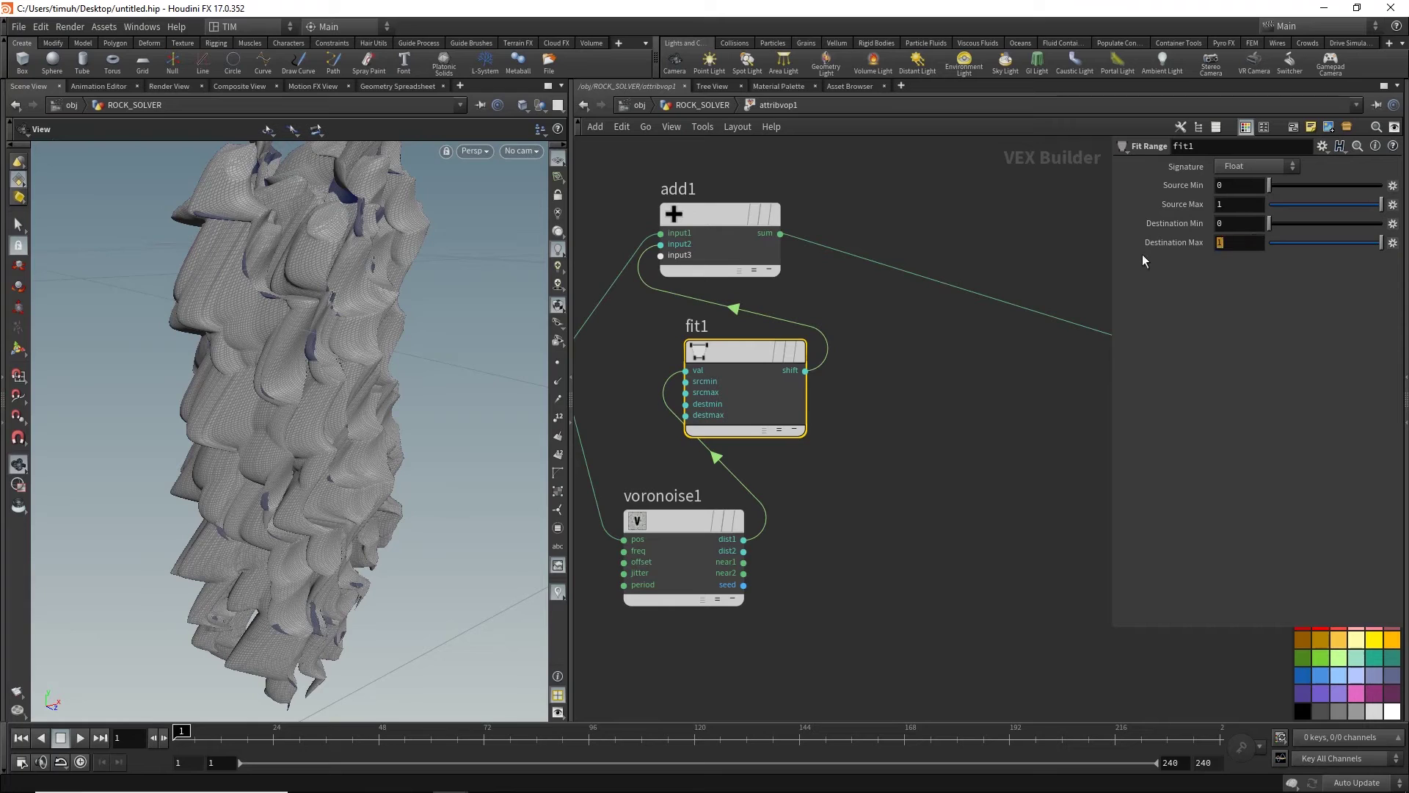
text(0.1)
key(Return)
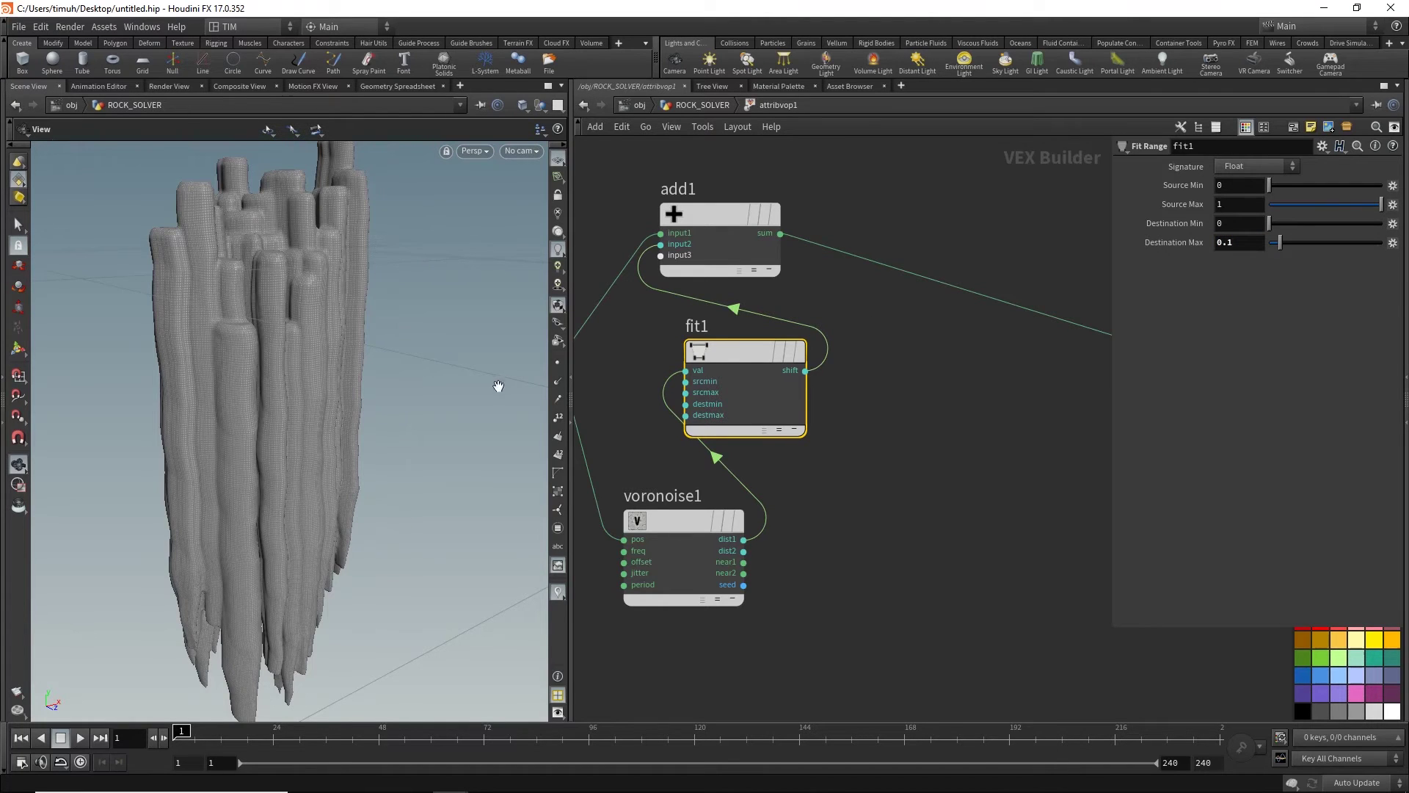
mouse_move(499, 385)
mouse_down()
mouse_move(242, 381)
mouse_move(346, 411)
mouse_move(342, 434)
mouse_move(397, 429)
mouse_up()
key(ctrl+s)
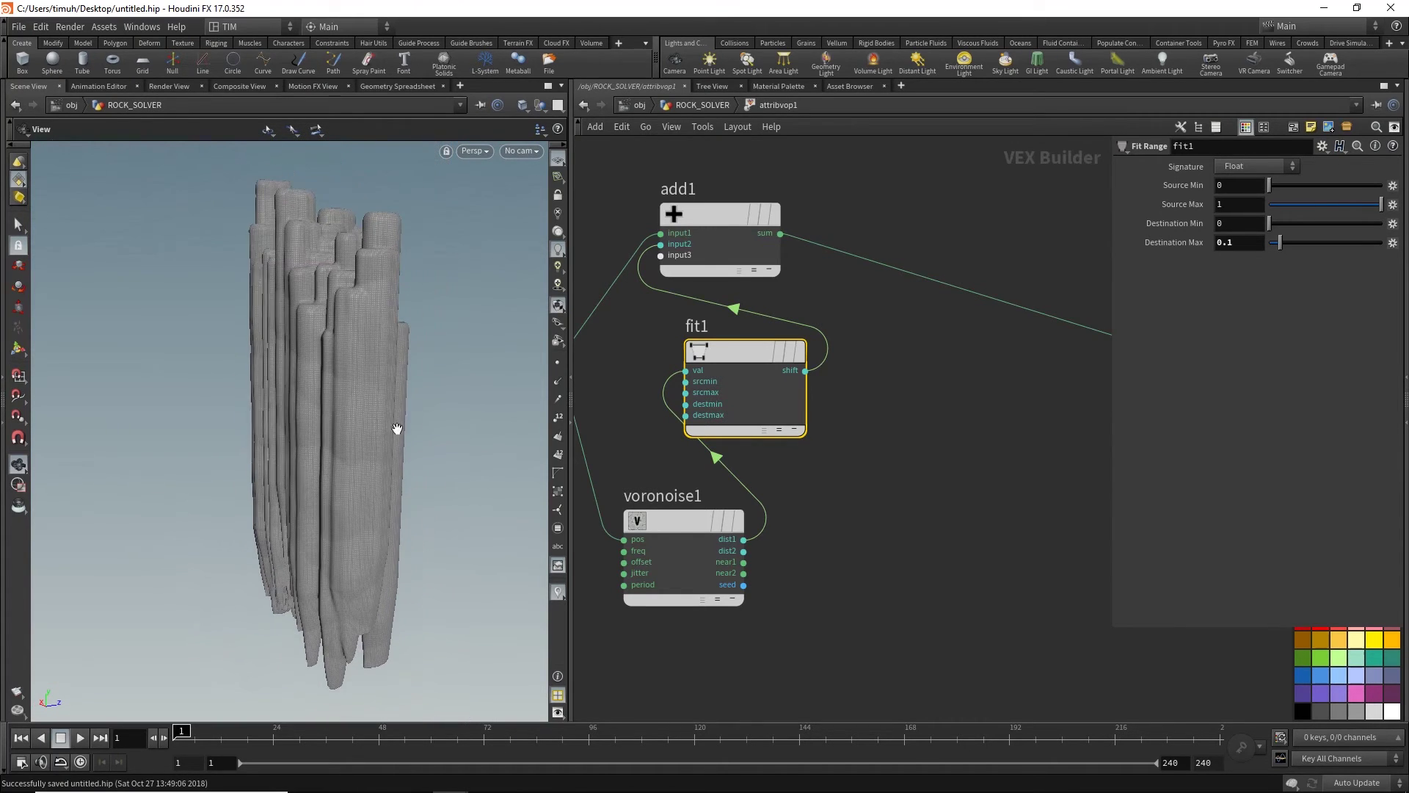
- Enter 0.5 in all three of voronoise1's Frequency fields
click(683, 526)
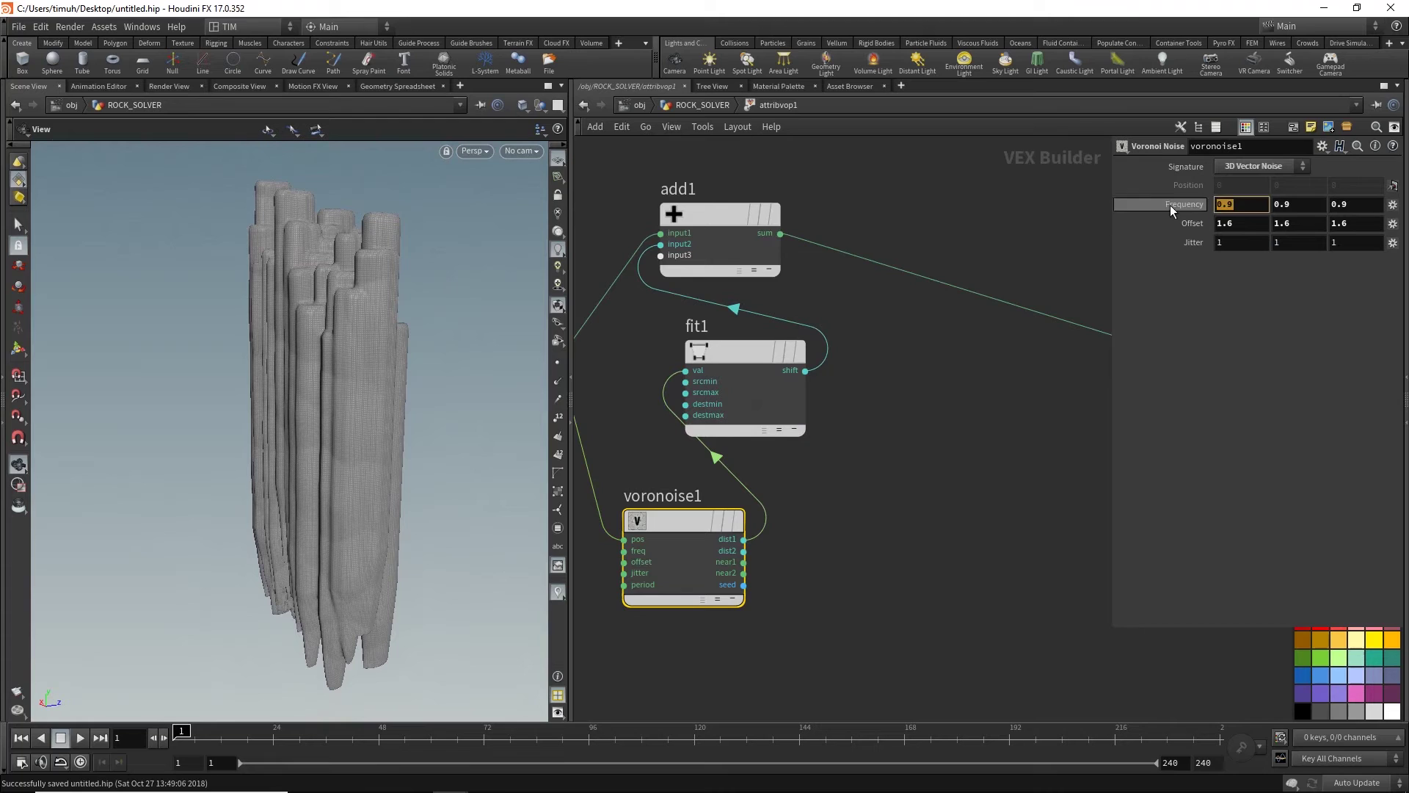
middle_drag(1179, 205, 1052, 206)
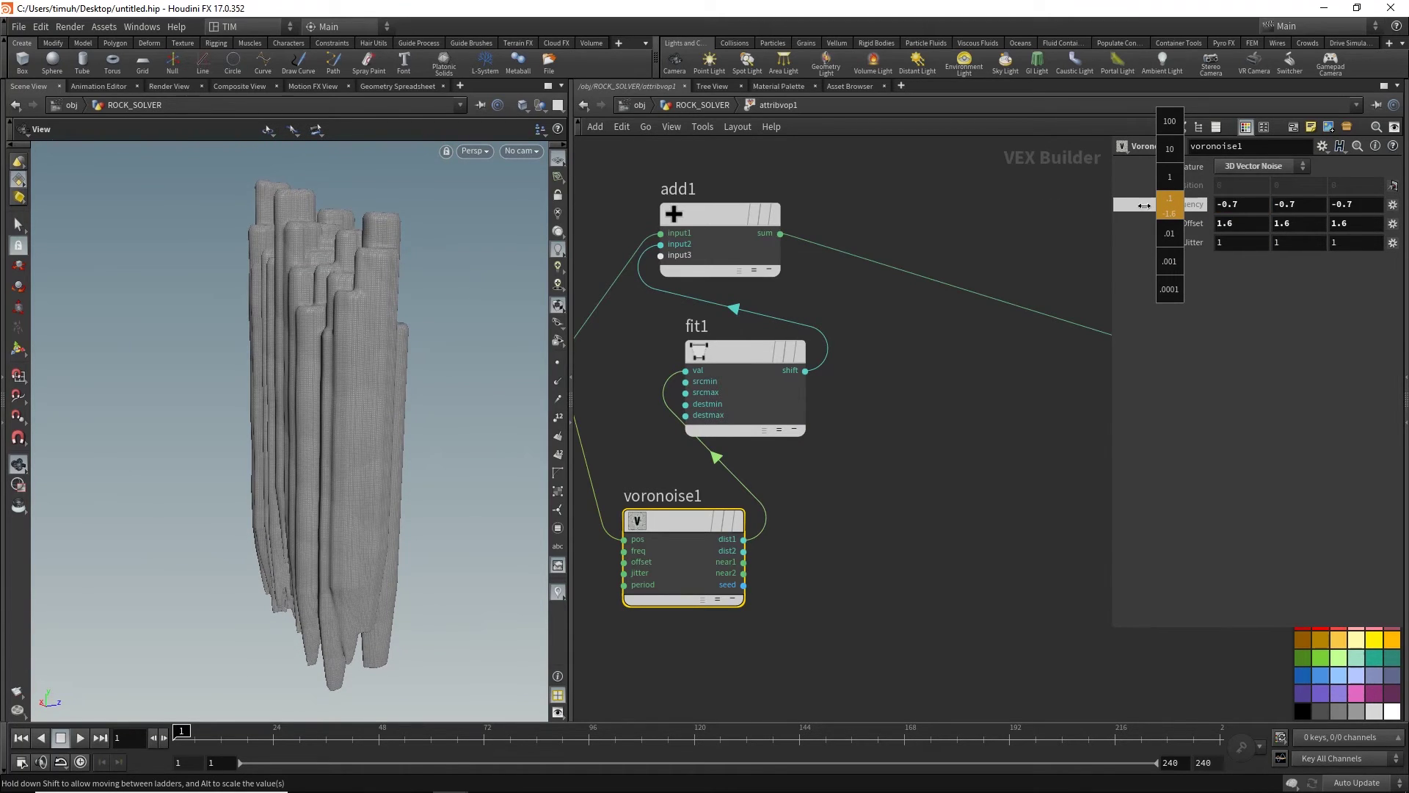
middle_drag(1146, 205, 1398, 201)
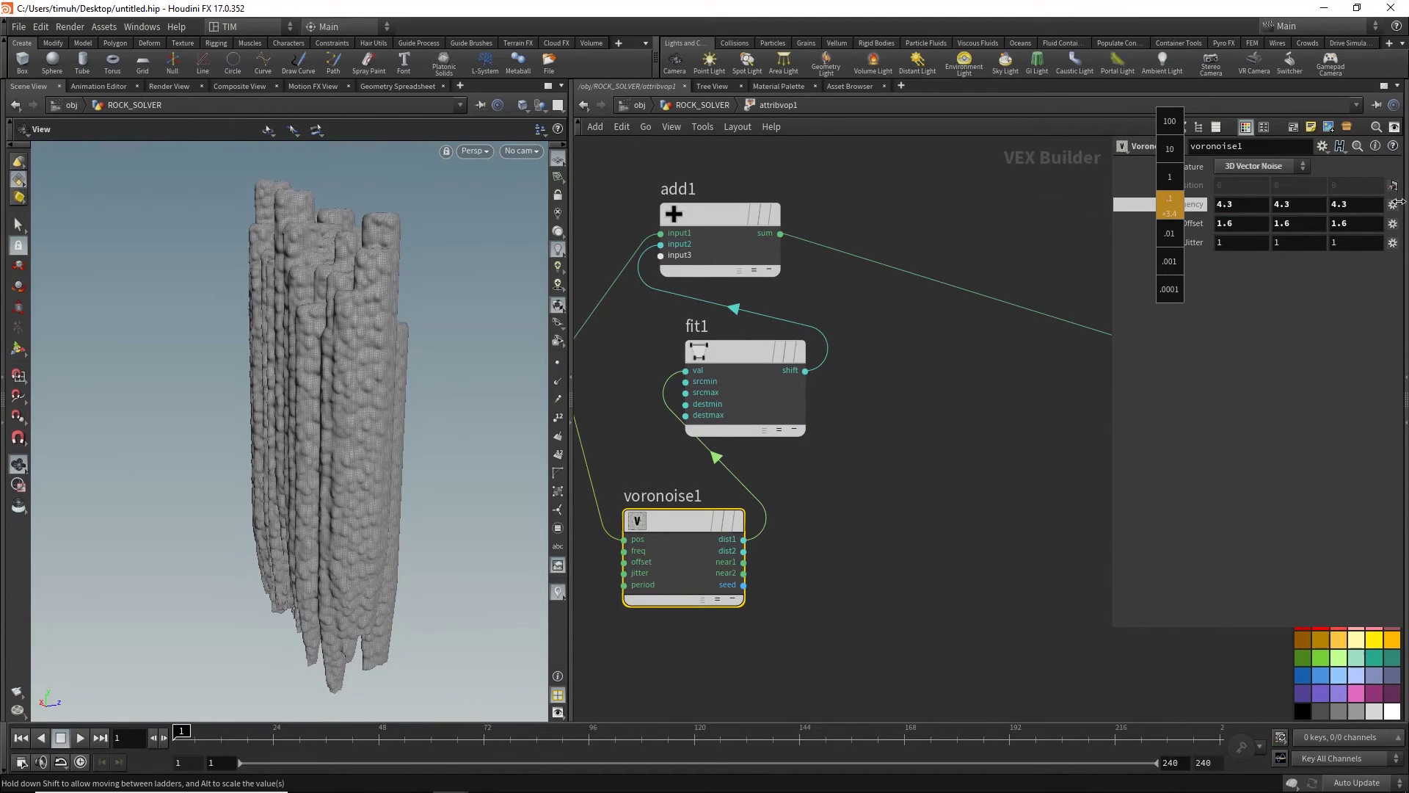
right_drag(245, 352, 416, 342)
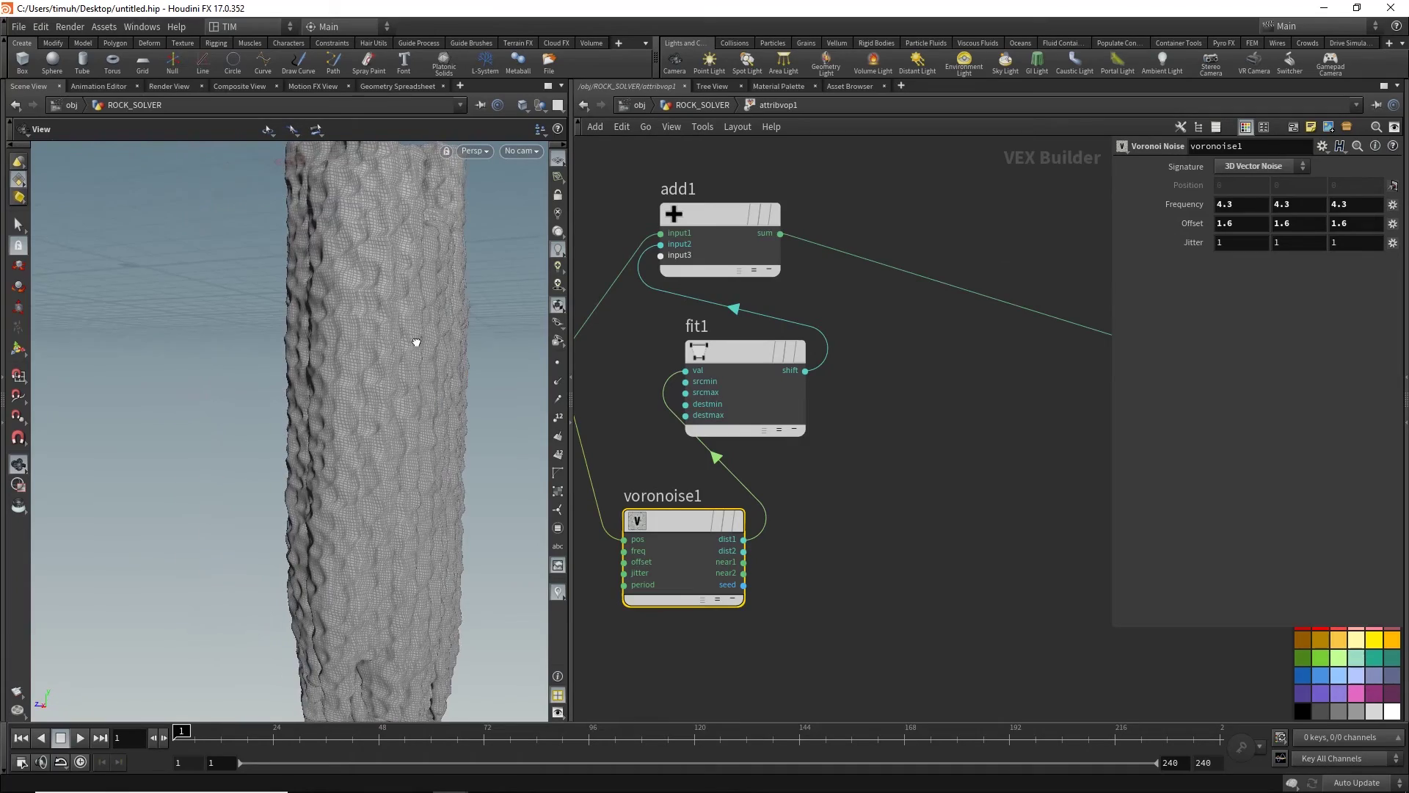
mouse_move(416, 343)
mouse_down()
mouse_move(151, 396)
mouse_move(188, 456)
mouse_move(255, 422)
mouse_up()
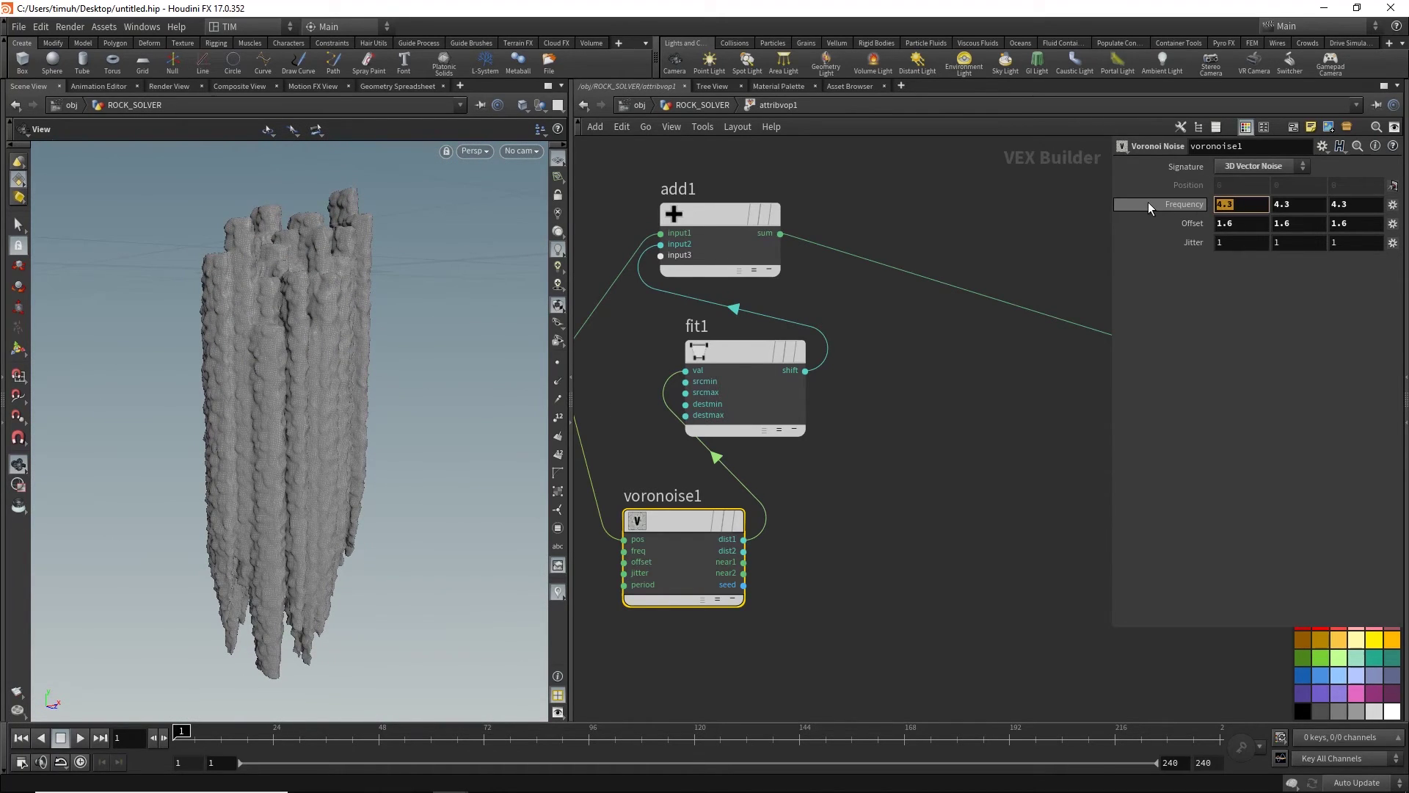
text(1)
key(Return)
text(.5)
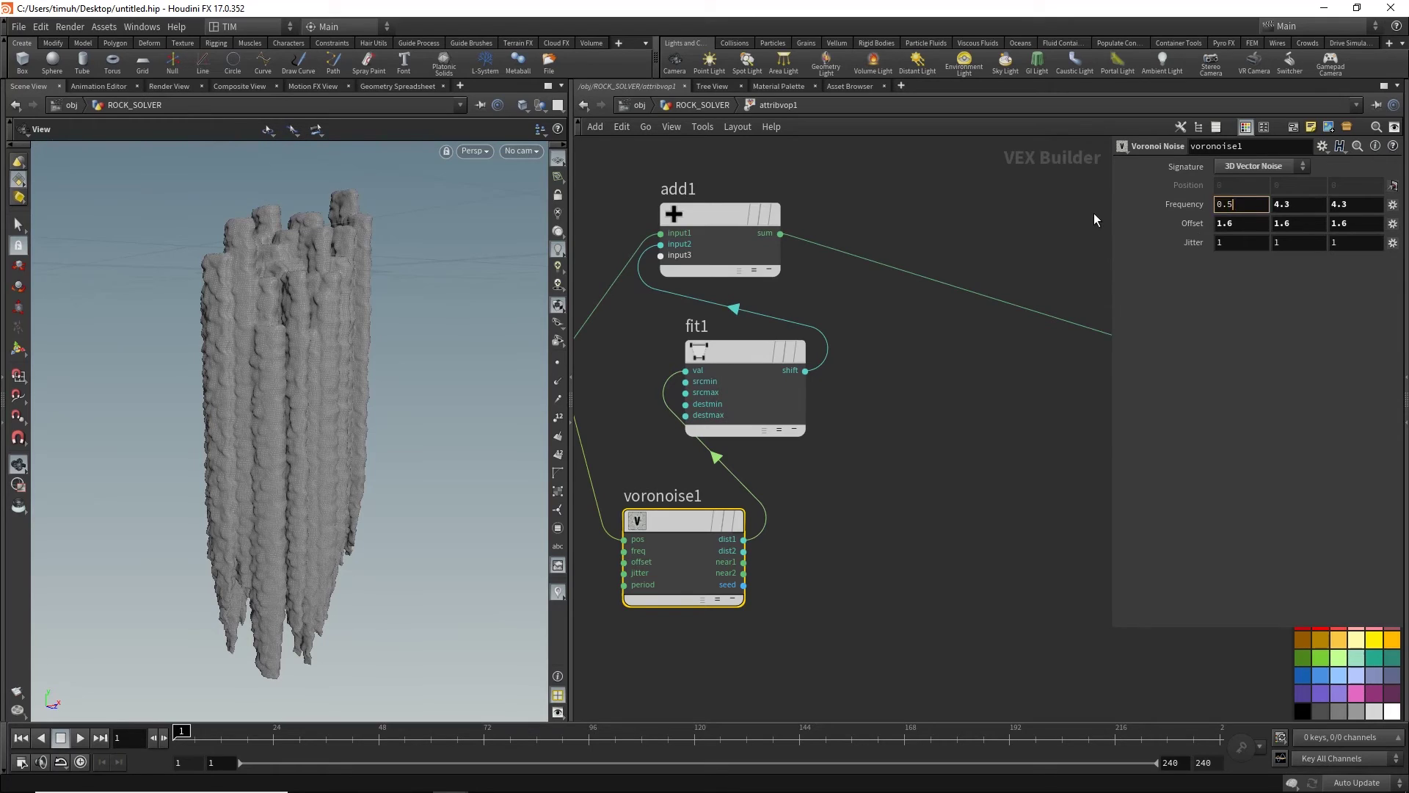
key(Return)
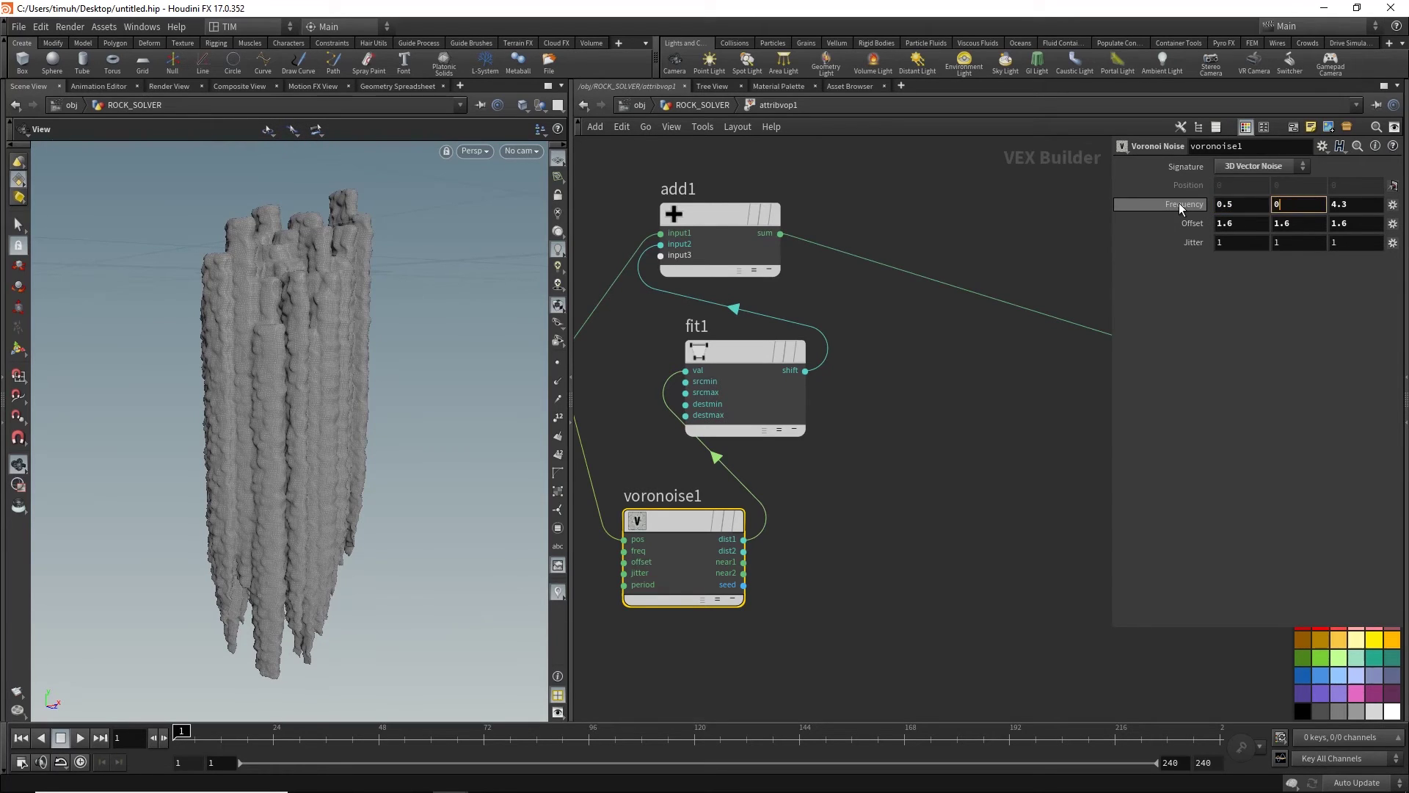
text(0.5)
key(Tab)
text(0.)
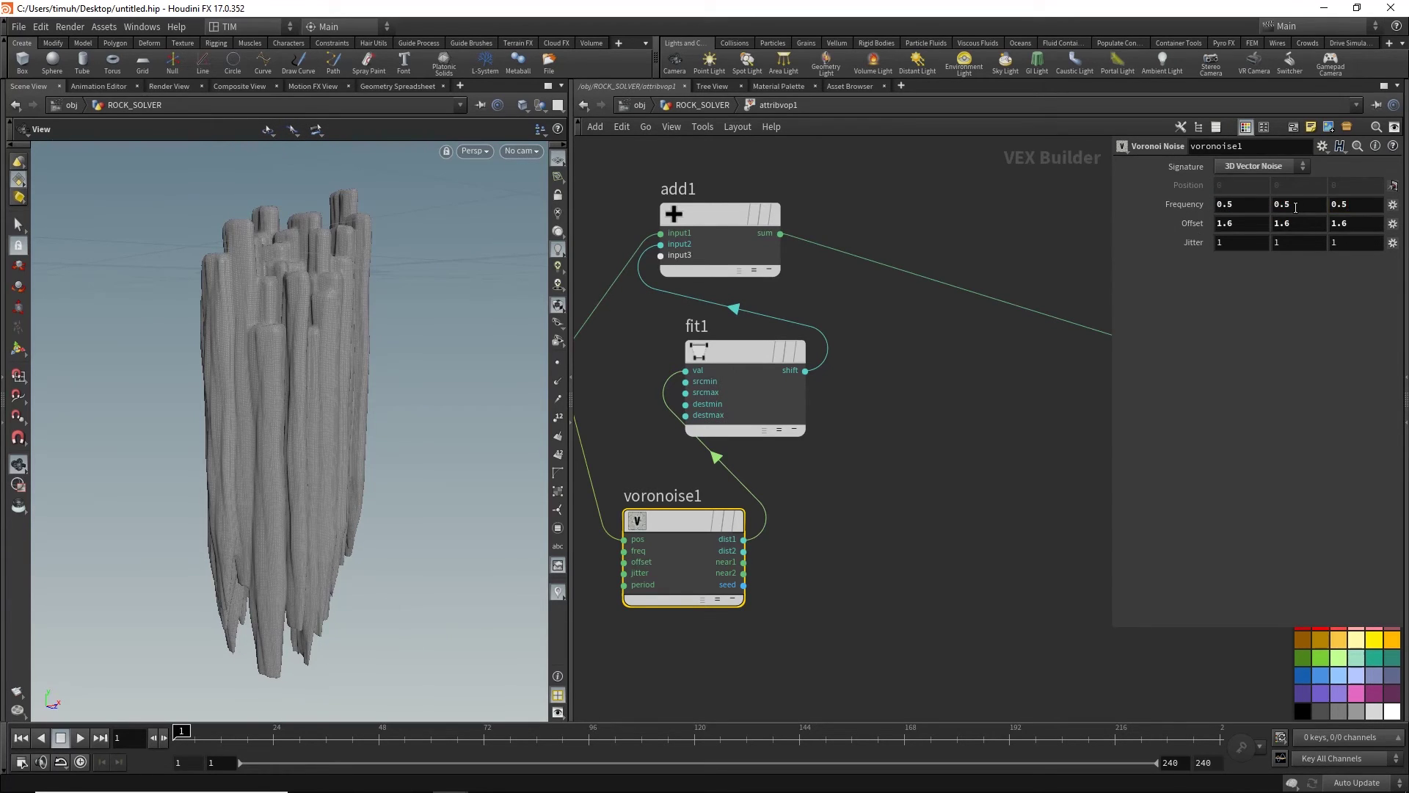
key(Return)
key(l)
- Create a Constant node wired into voronoise1's frequency input
drag(833, 425, 936, 472)
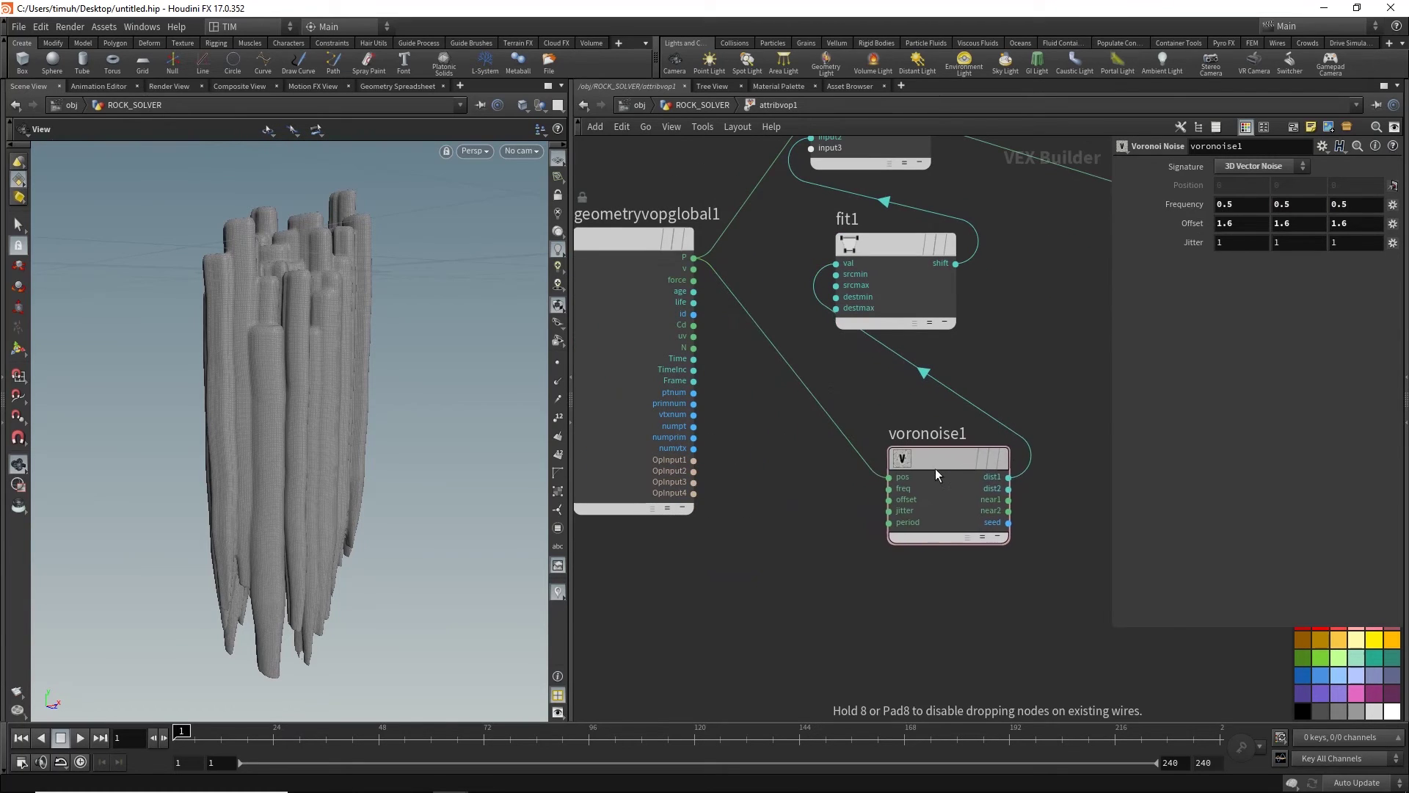
click(891, 488)
key(Tab)
text(c)
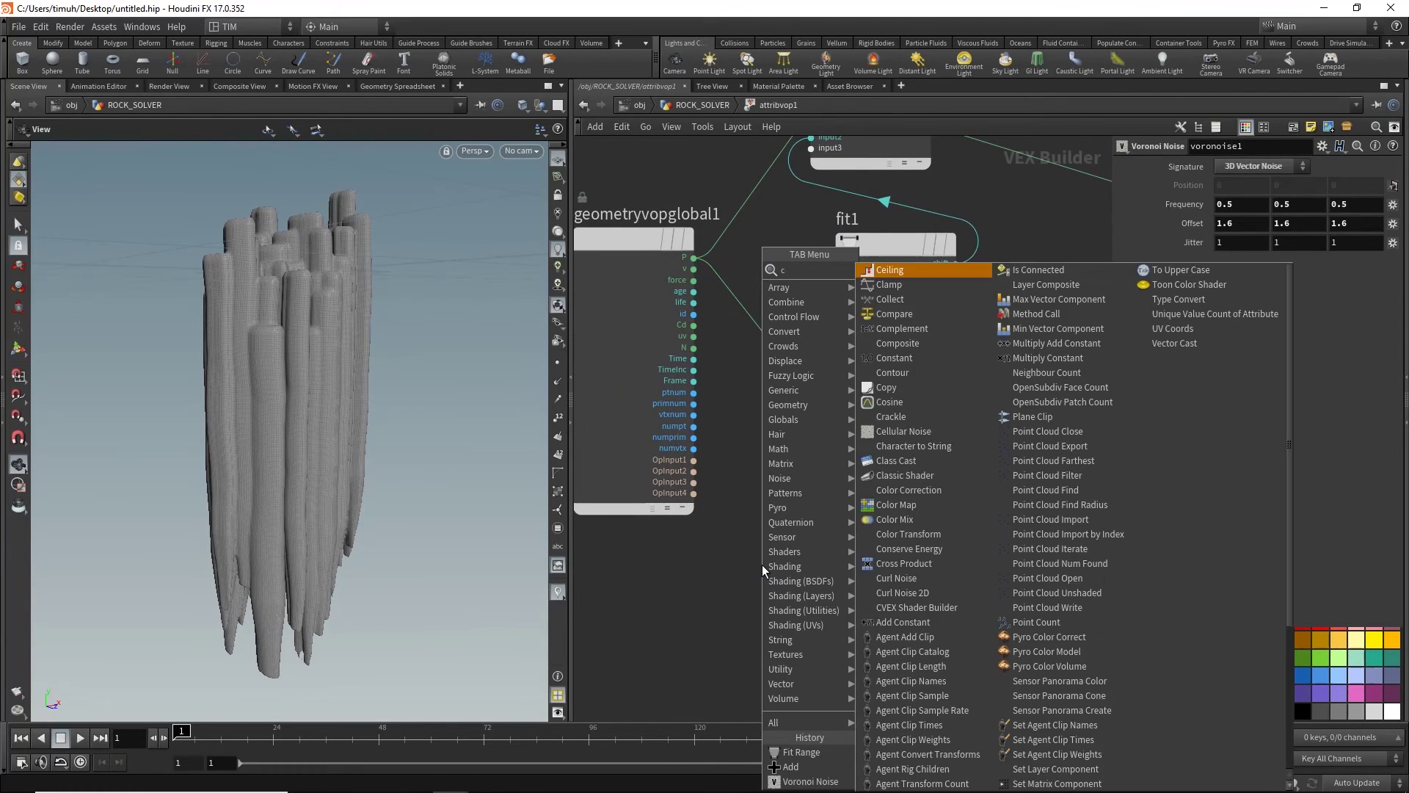
text(onst)
key(Return)
click(762, 565)
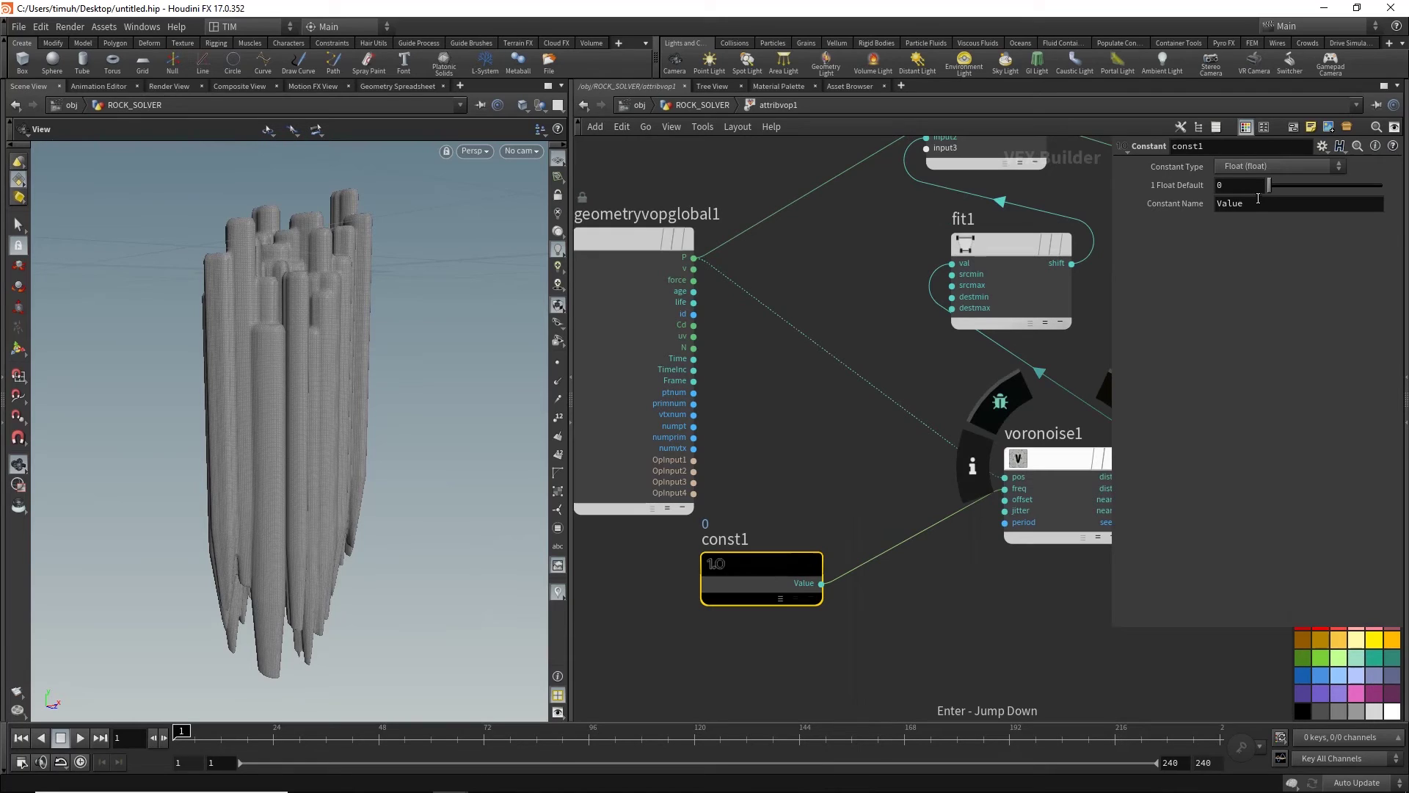
- Set the constant to 0.5, then raise it to 0.922
click(1242, 186)
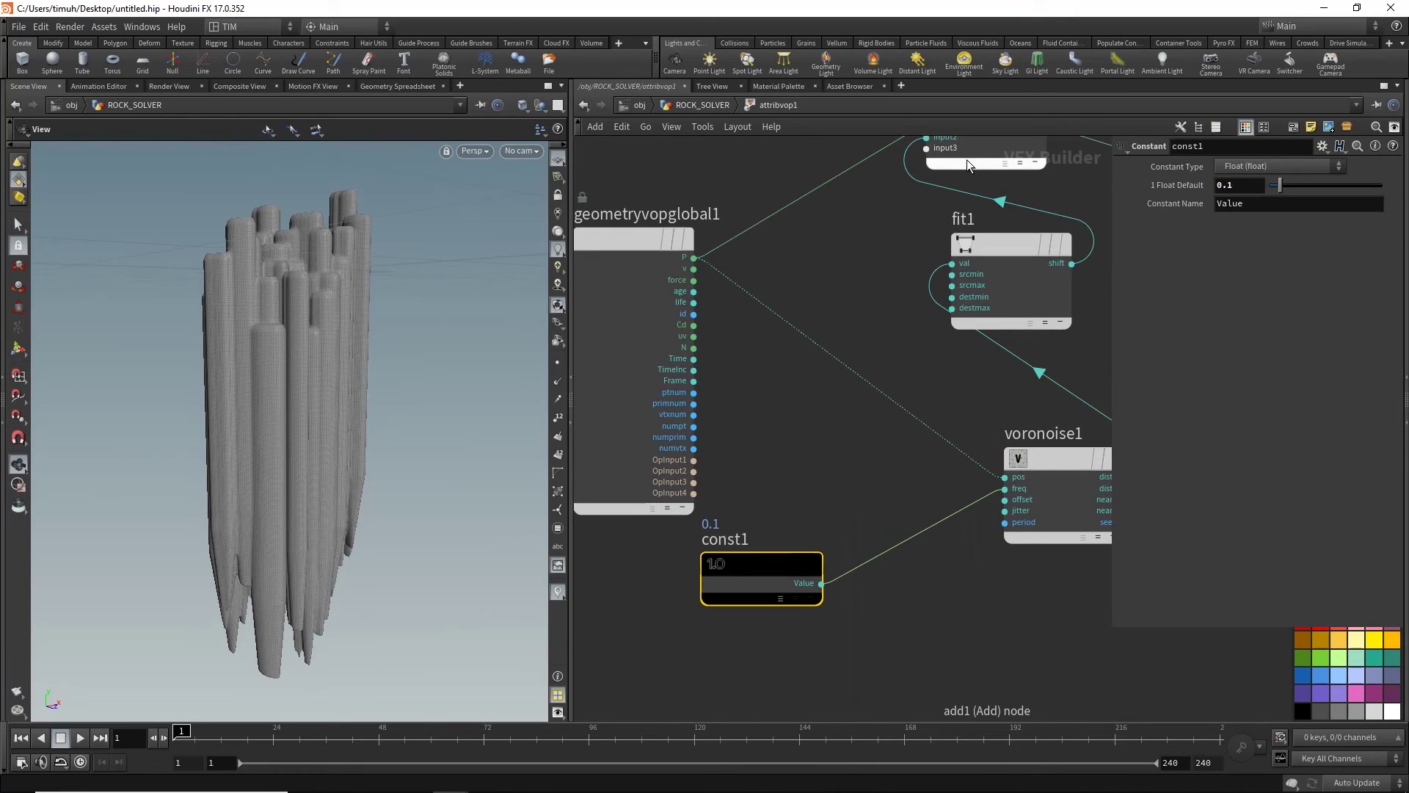
click(854, 570)
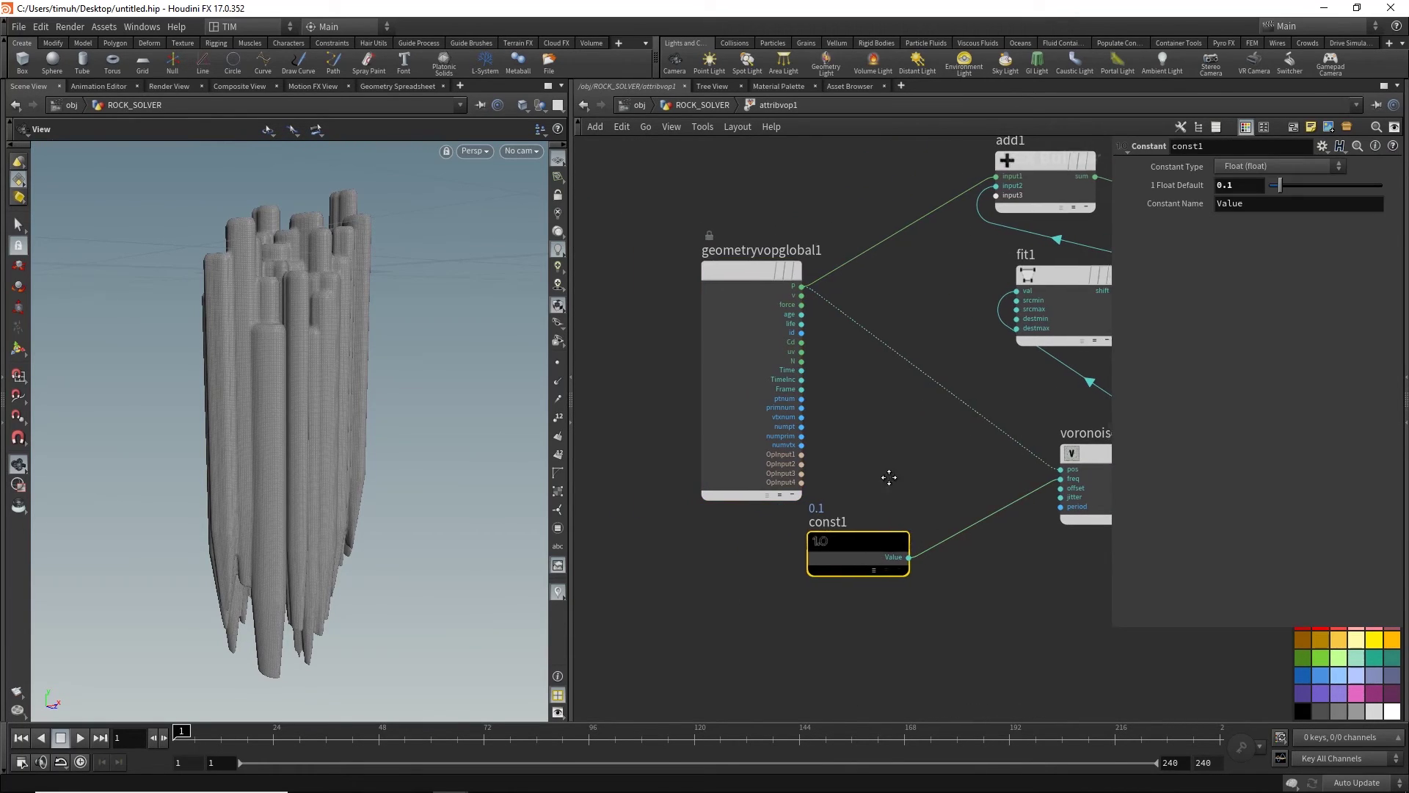
text(0.5)
key(Return)
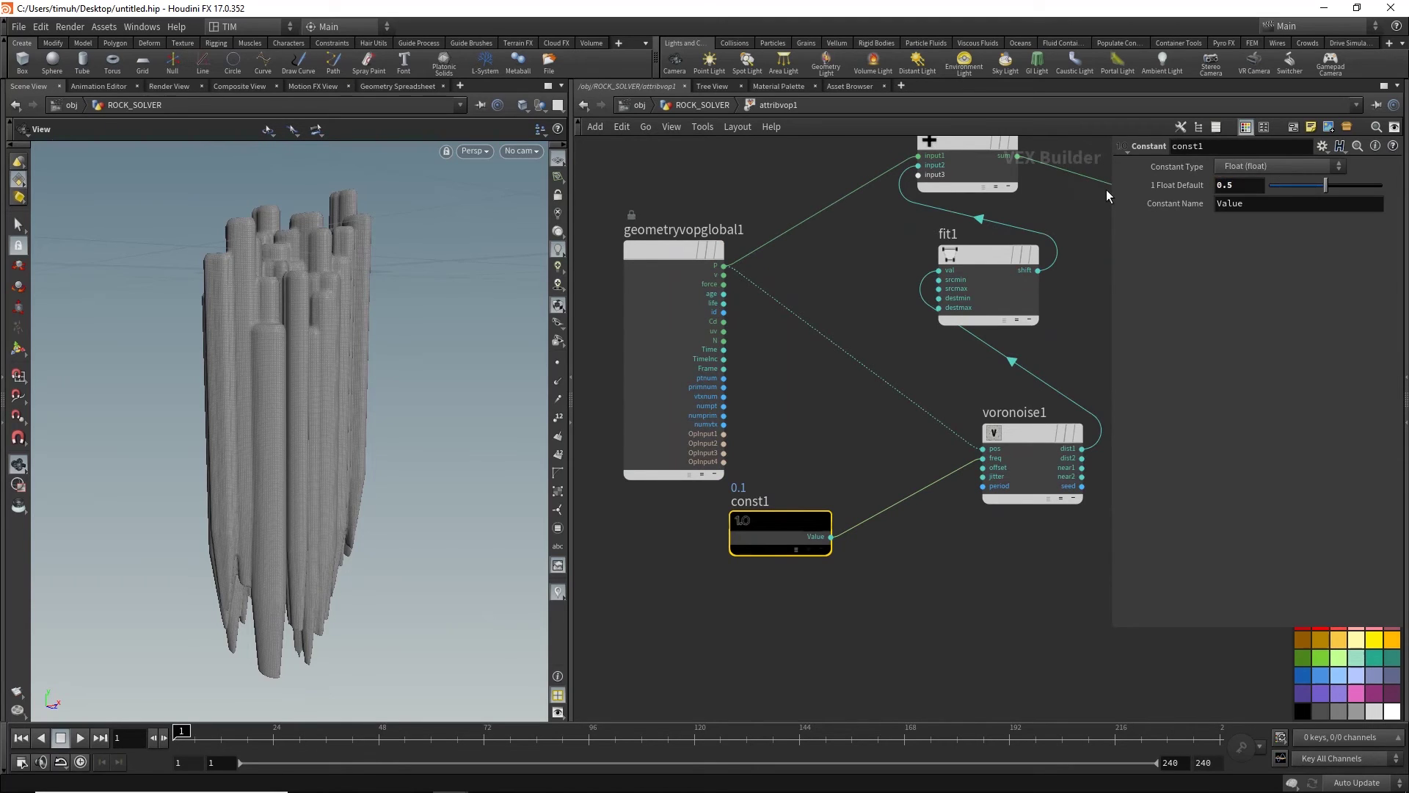
mouse_move(419, 414)
mouse_down()
mouse_move(456, 392)
mouse_move(440, 403)
mouse_up()
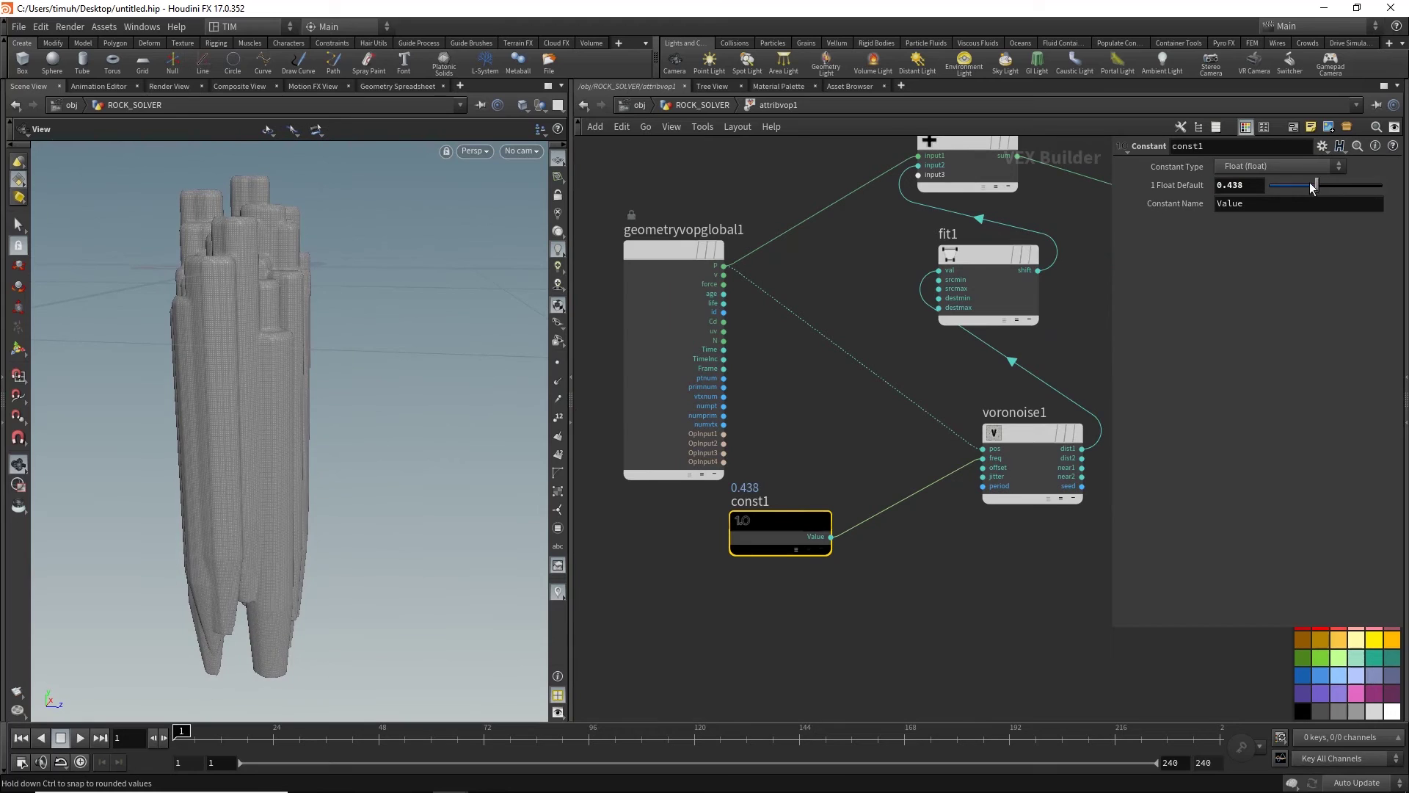
drag(1342, 187, 1365, 188)
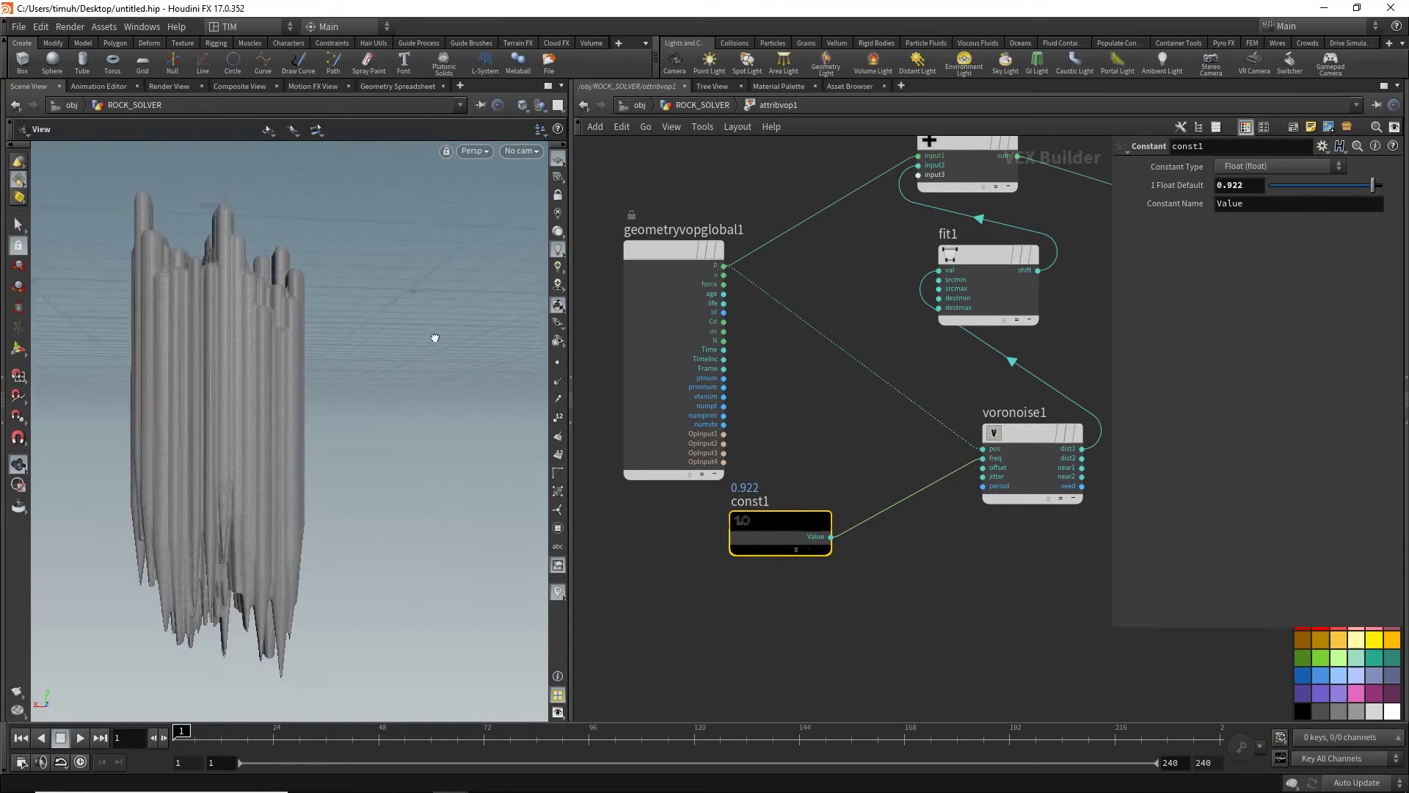
mouse_move(434, 338)
mouse_down()
mouse_move(456, 267)
mouse_move(477, 289)
mouse_move(408, 371)
mouse_move(355, 368)
mouse_up()
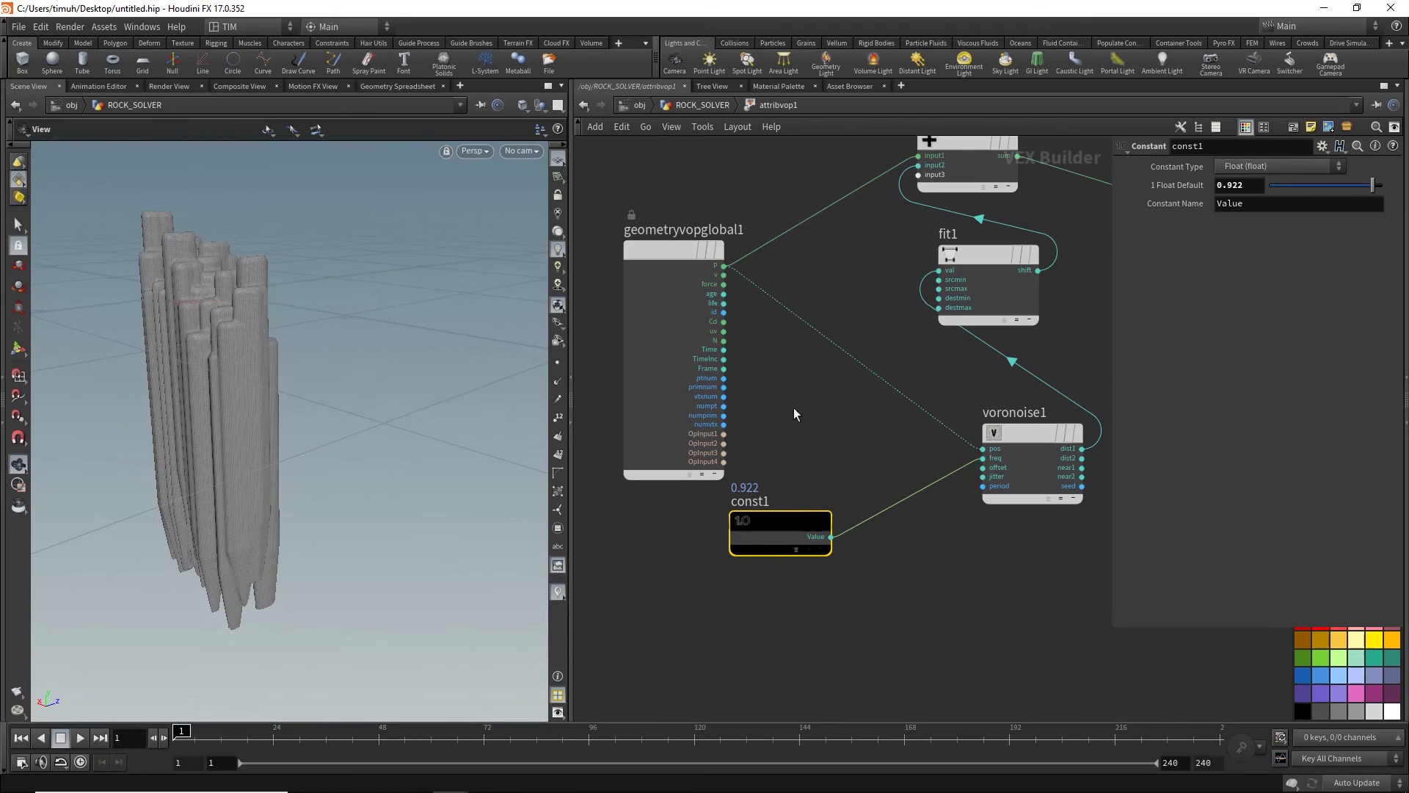
scroll(795, 408, down, 2)
scroll(712, 402, down, 2)
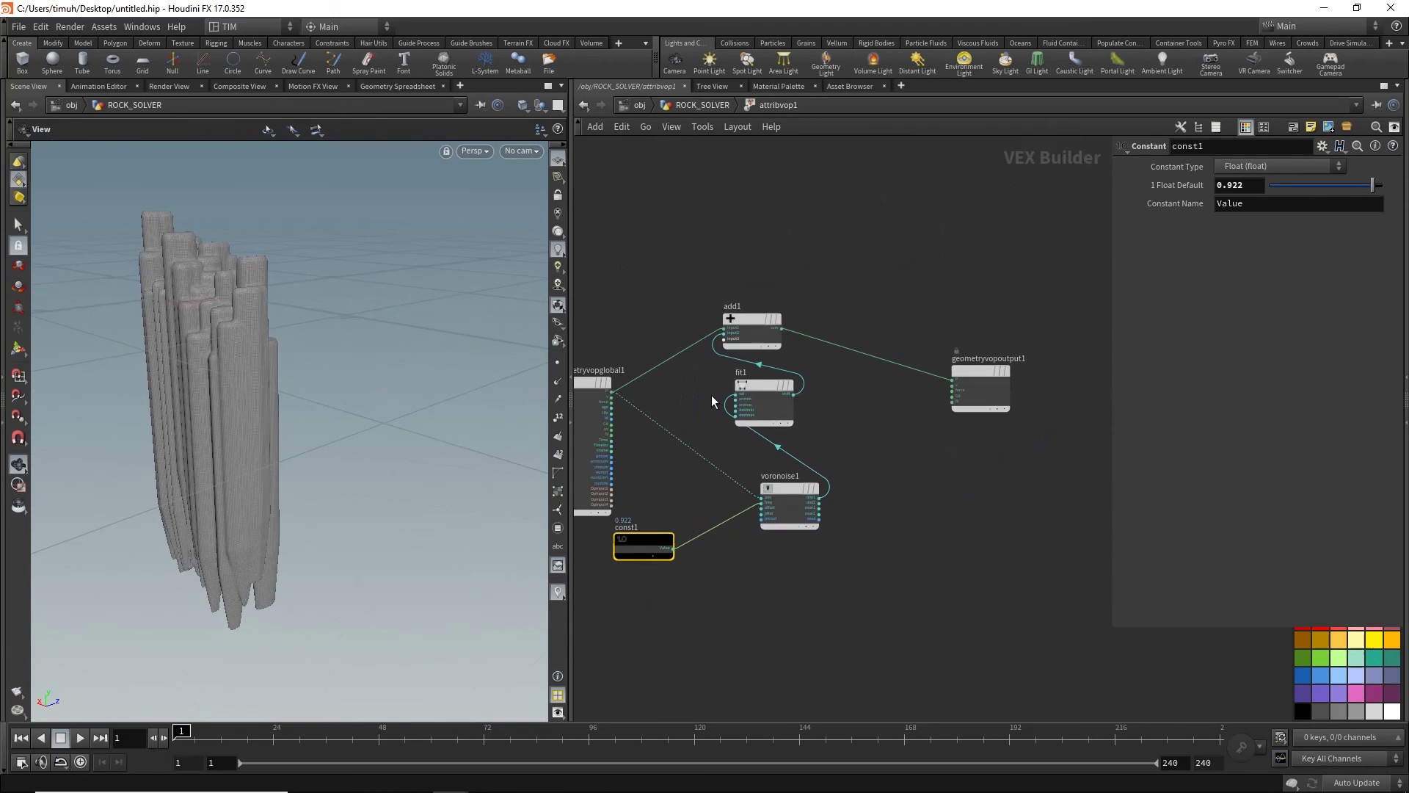
- Go up to the ROCK_SOLVER geometry network
click(584, 105)
scroll(671, 367, down, 3)
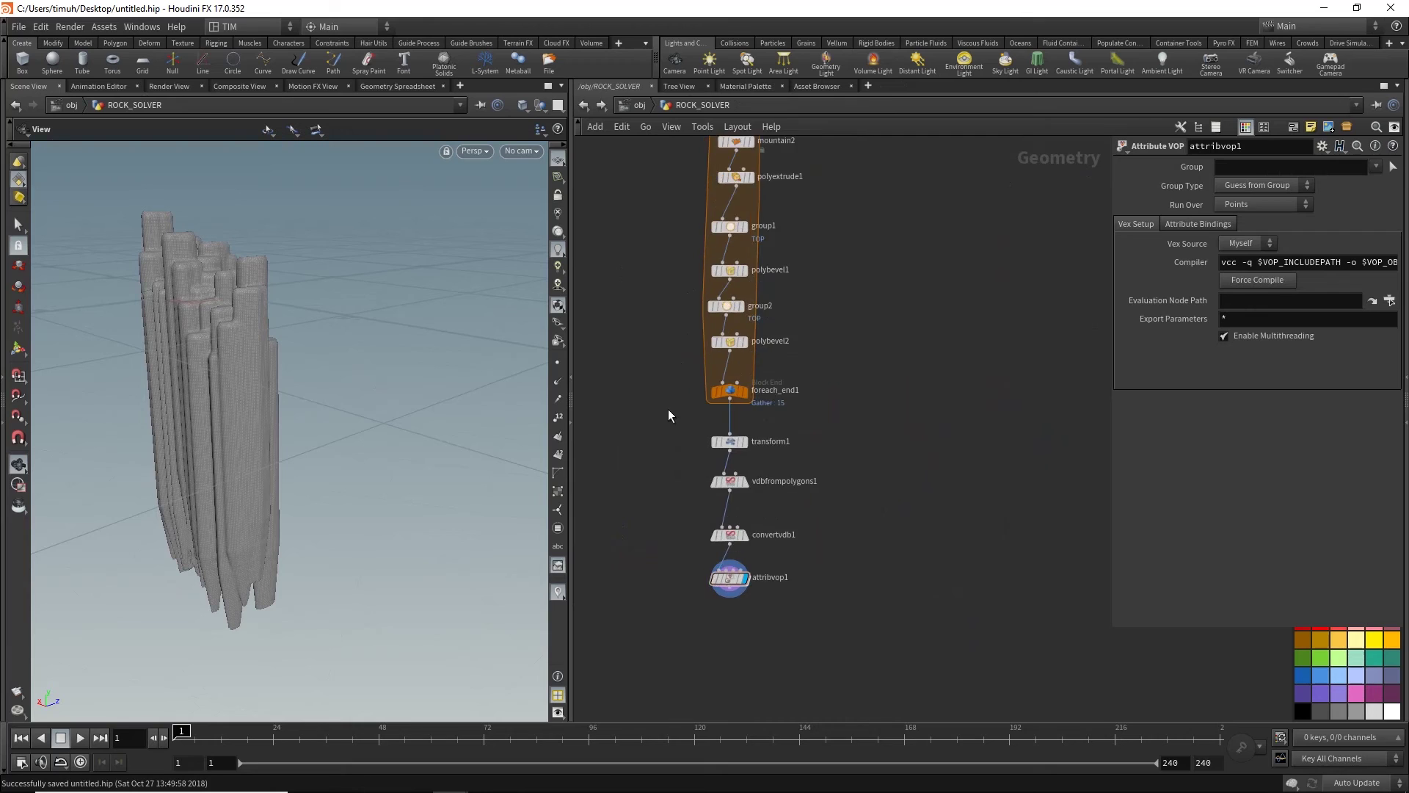
scroll(668, 409, up, 2)
scroll(717, 382, down, 2)
scroll(740, 396, down, 2)
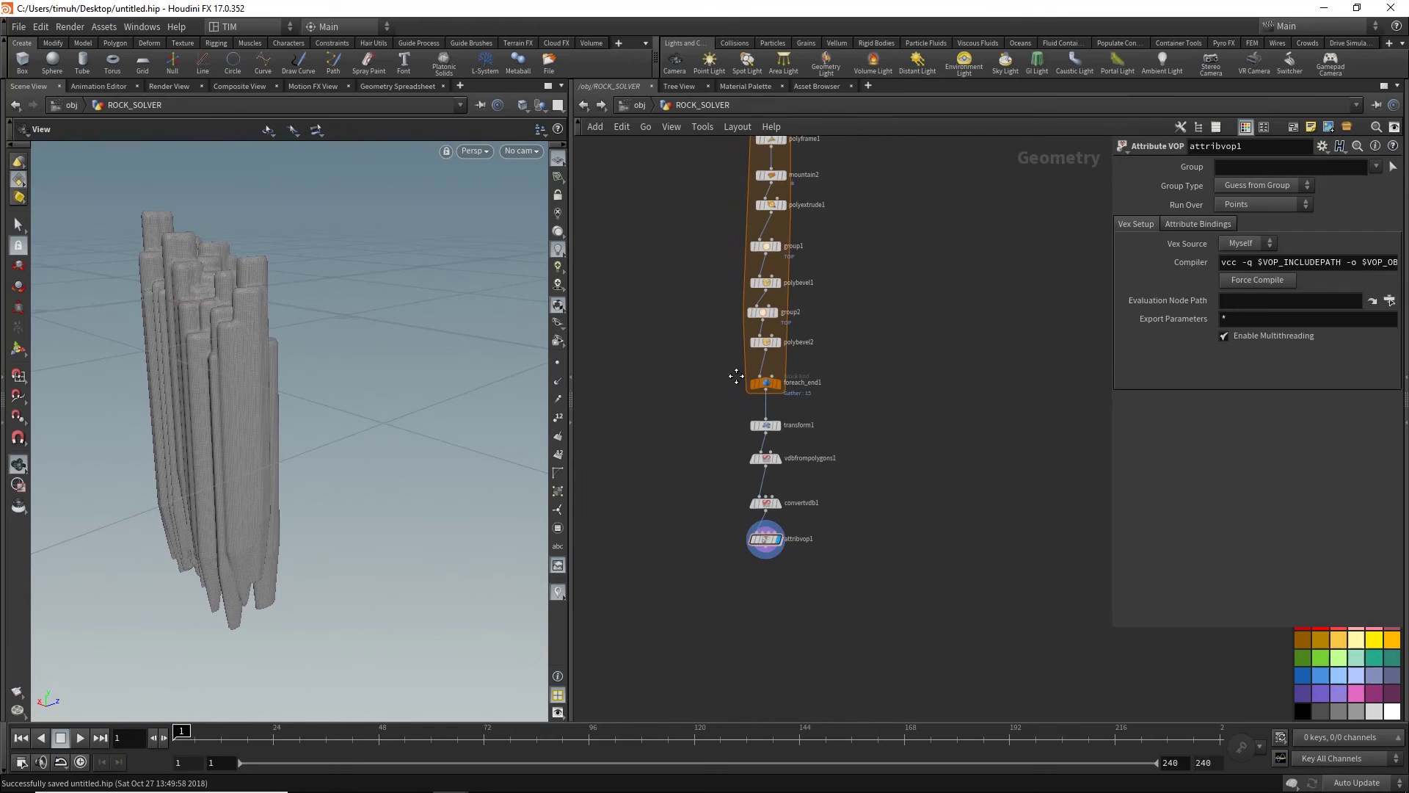
scroll(754, 451, up, 1)
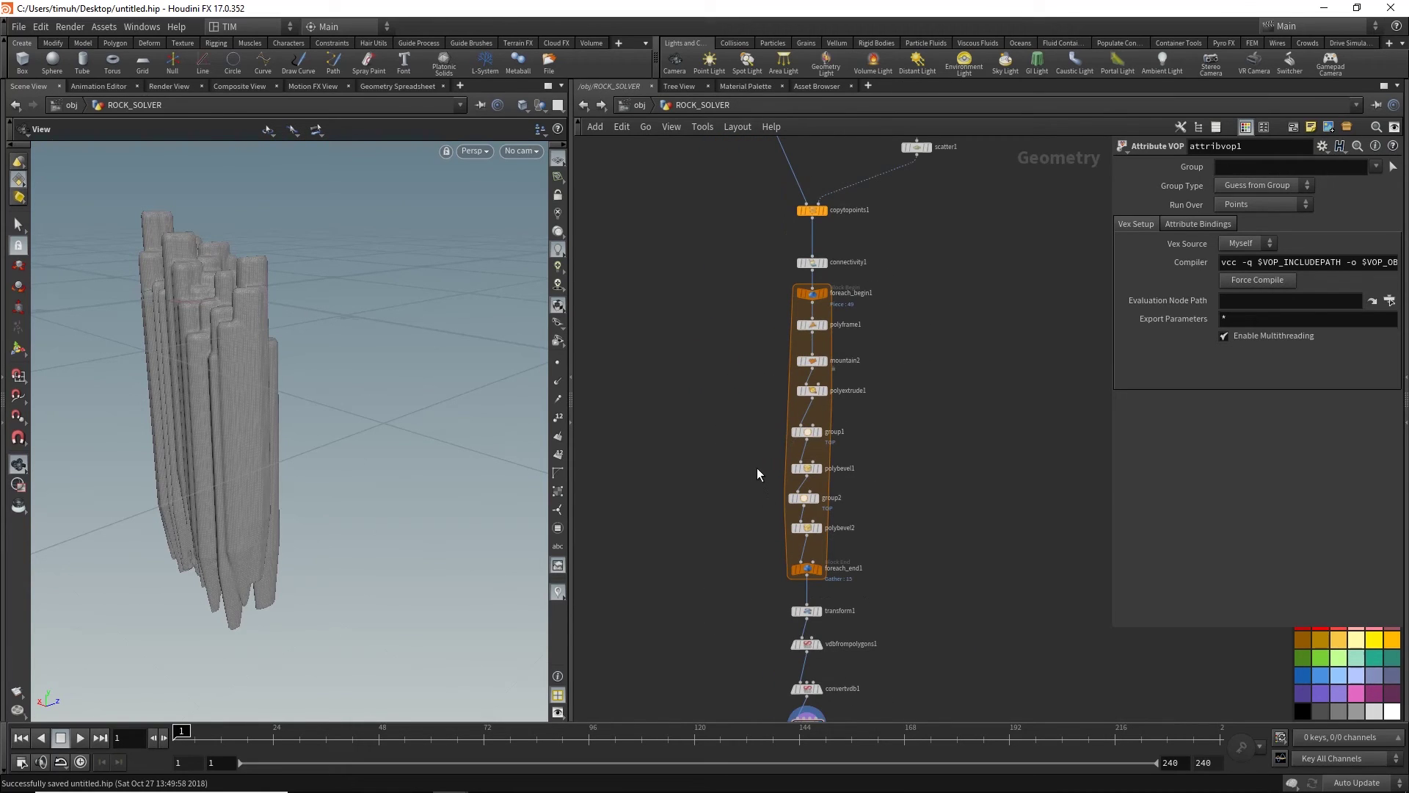
- Display Mountain_Solver's striated rock from the OUT node and orbit around it
middle_drag(772, 512, 763, 382)
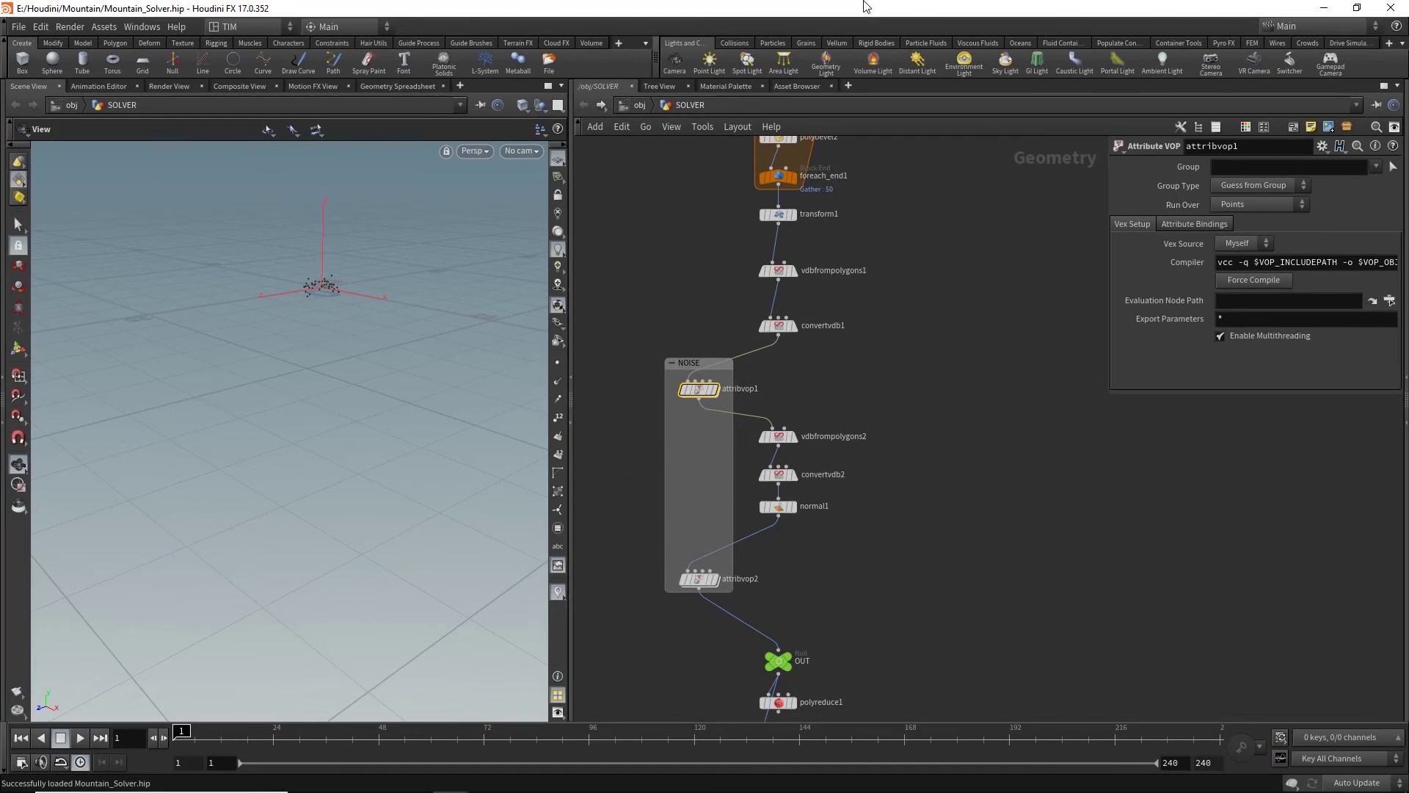
scroll(789, 515, up, 2)
mouse_move(944, 654)
middle_down()
mouse_move(896, 378)
mouse_move(912, 551)
middle_up()
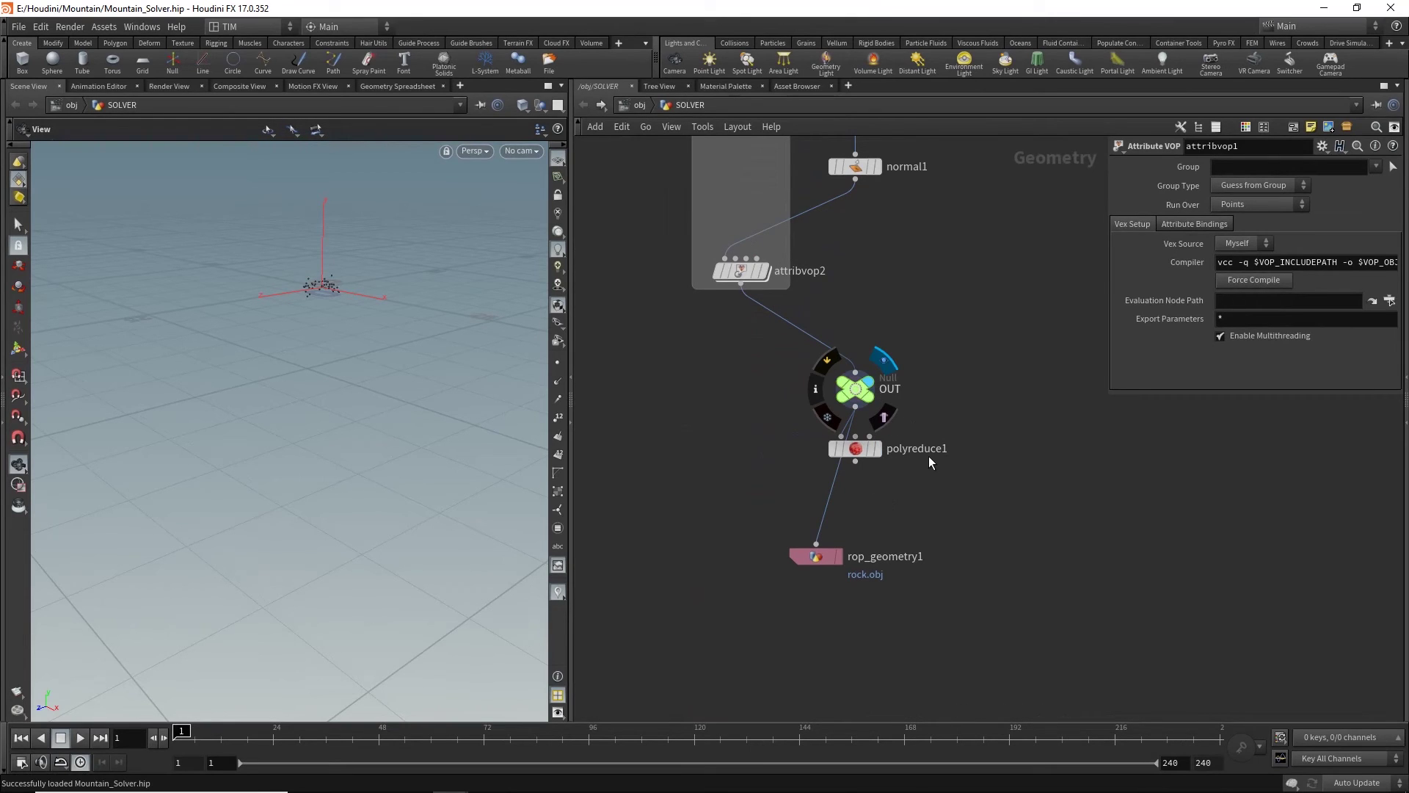
click(864, 376)
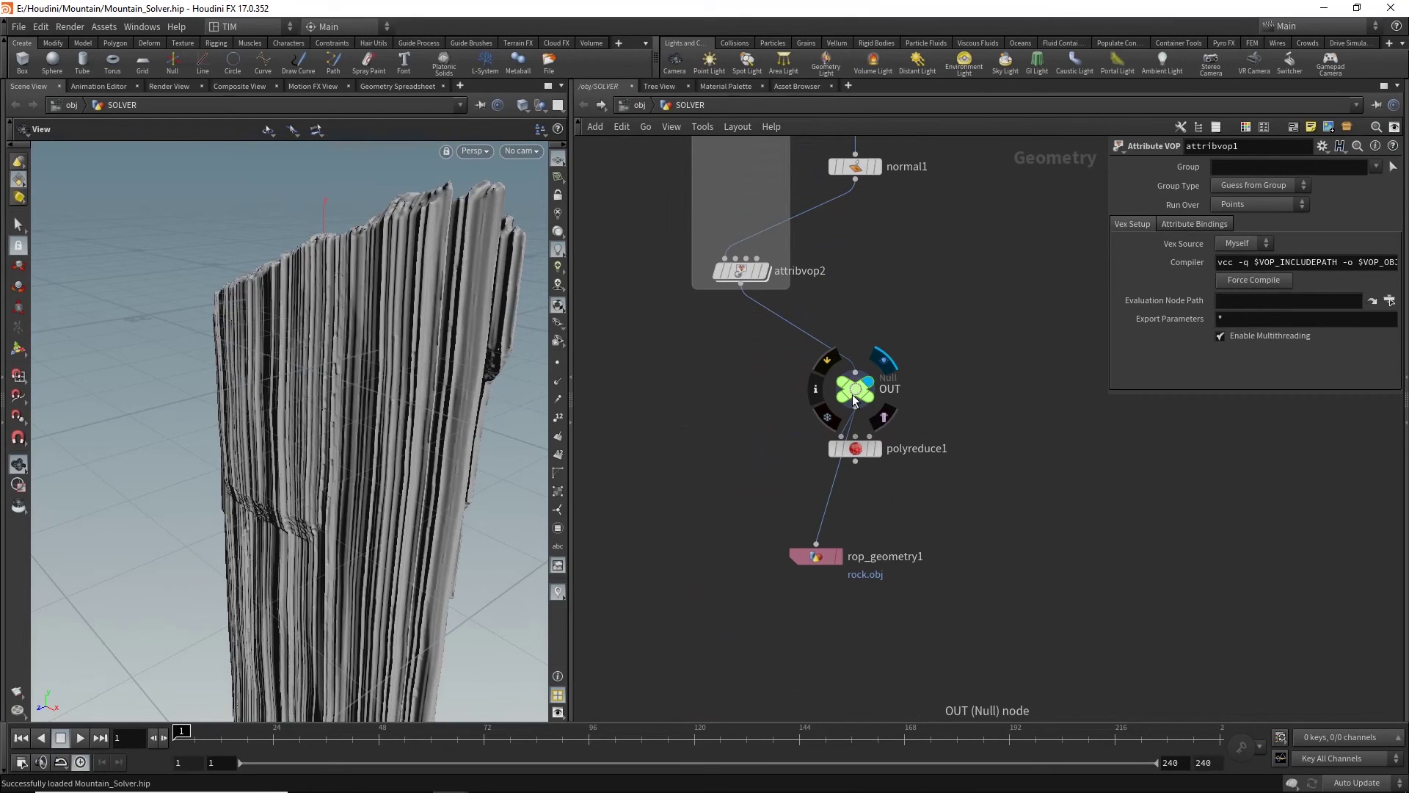
drag(289, 356, 369, 377)
mouse_move(297, 451)
mouse_down()
mouse_move(385, 451)
mouse_move(337, 429)
mouse_move(290, 228)
mouse_move(336, 494)
mouse_move(268, 456)
mouse_move(206, 473)
mouse_move(361, 514)
mouse_move(210, 412)
mouse_move(265, 466)
mouse_move(188, 466)
mouse_move(464, 509)
mouse_move(290, 503)
mouse_move(308, 472)
mouse_move(257, 441)
mouse_move(276, 472)
mouse_move(341, 488)
mouse_move(372, 477)
mouse_move(317, 342)
mouse_move(363, 331)
mouse_up()
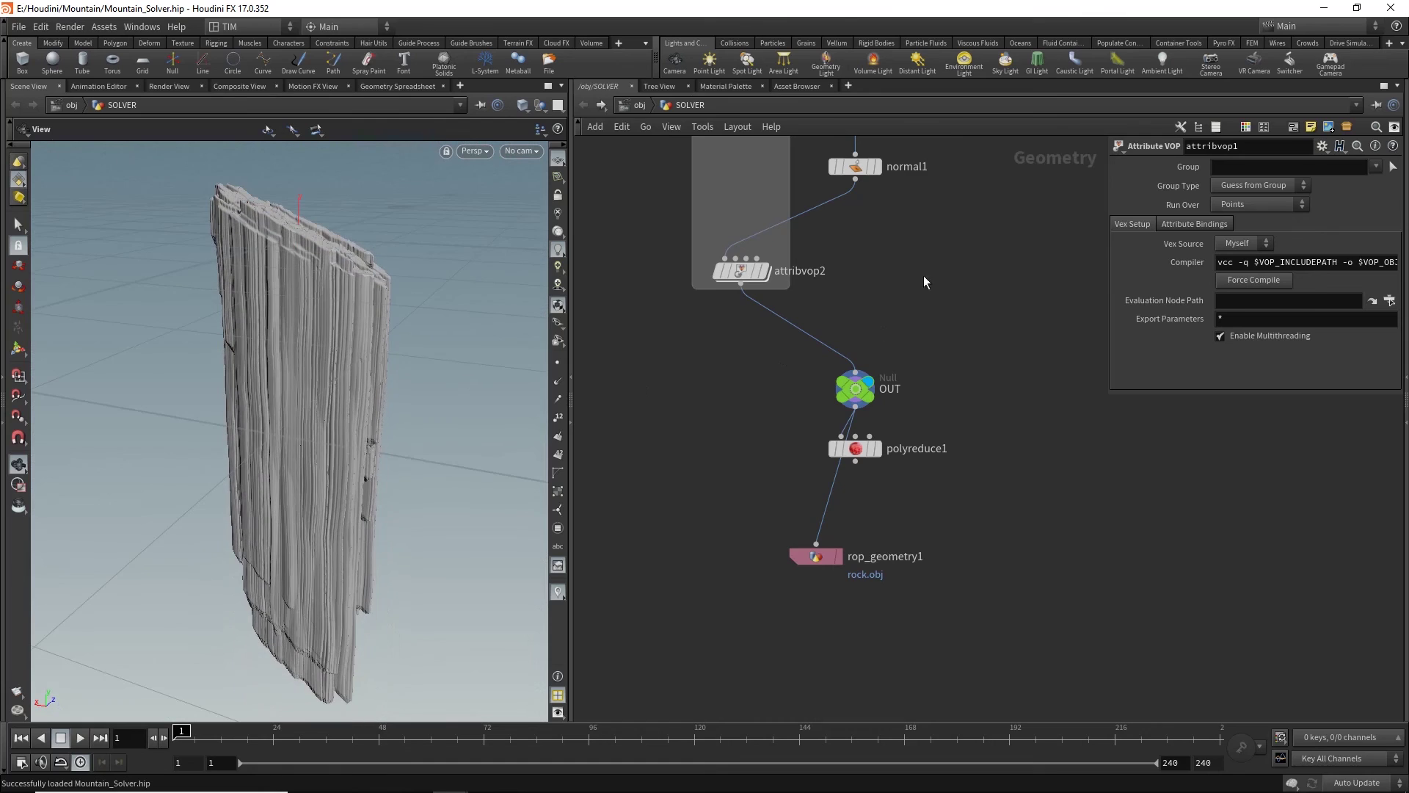
middle_drag(760, 176, 760, 484)
- Inside attribvop1, inspect the voronoise1, worleynoise1 and voronoise2 settings
double_click(735, 313)
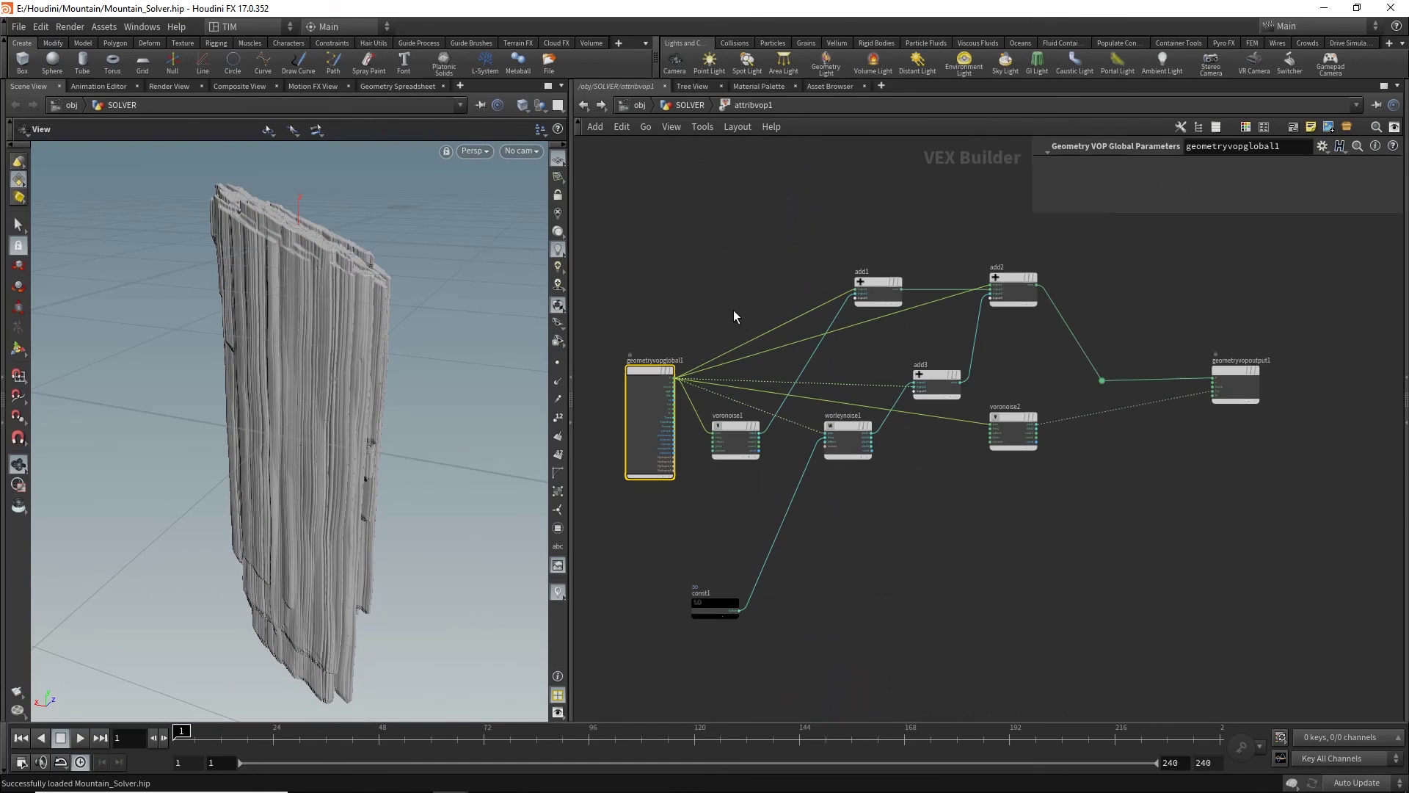
scroll(915, 448, up, 3)
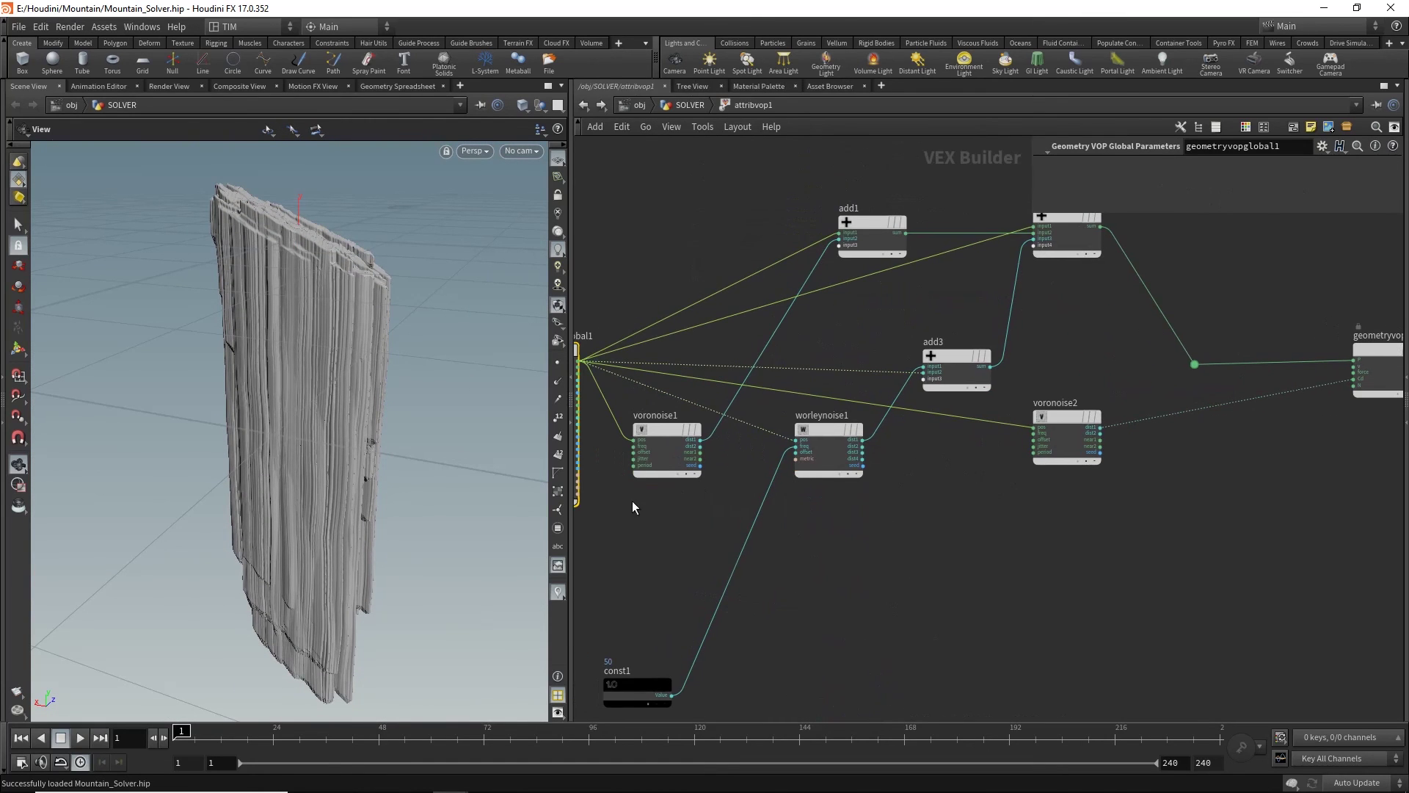
drag(634, 507, 701, 414)
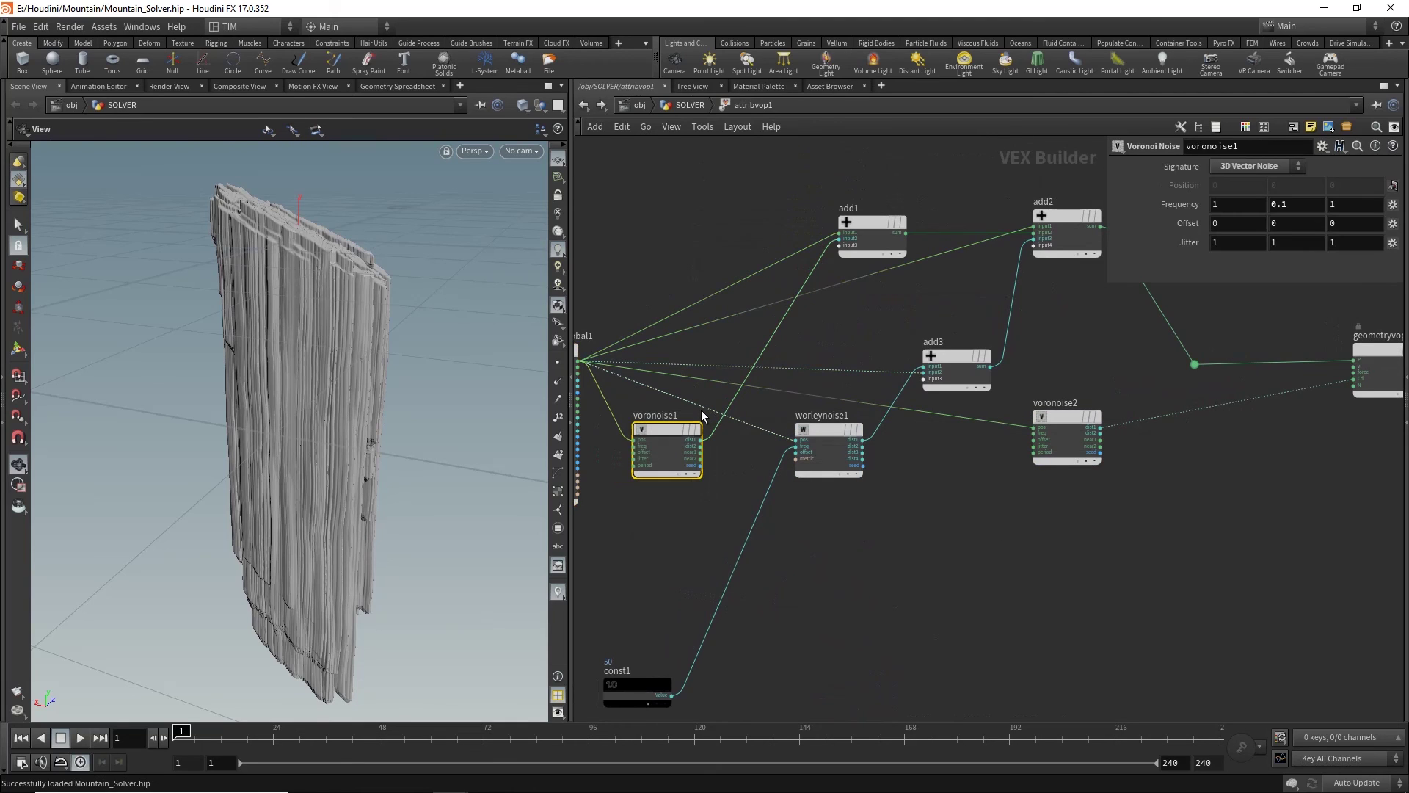
drag(771, 380, 815, 457)
drag(1005, 400, 1079, 440)
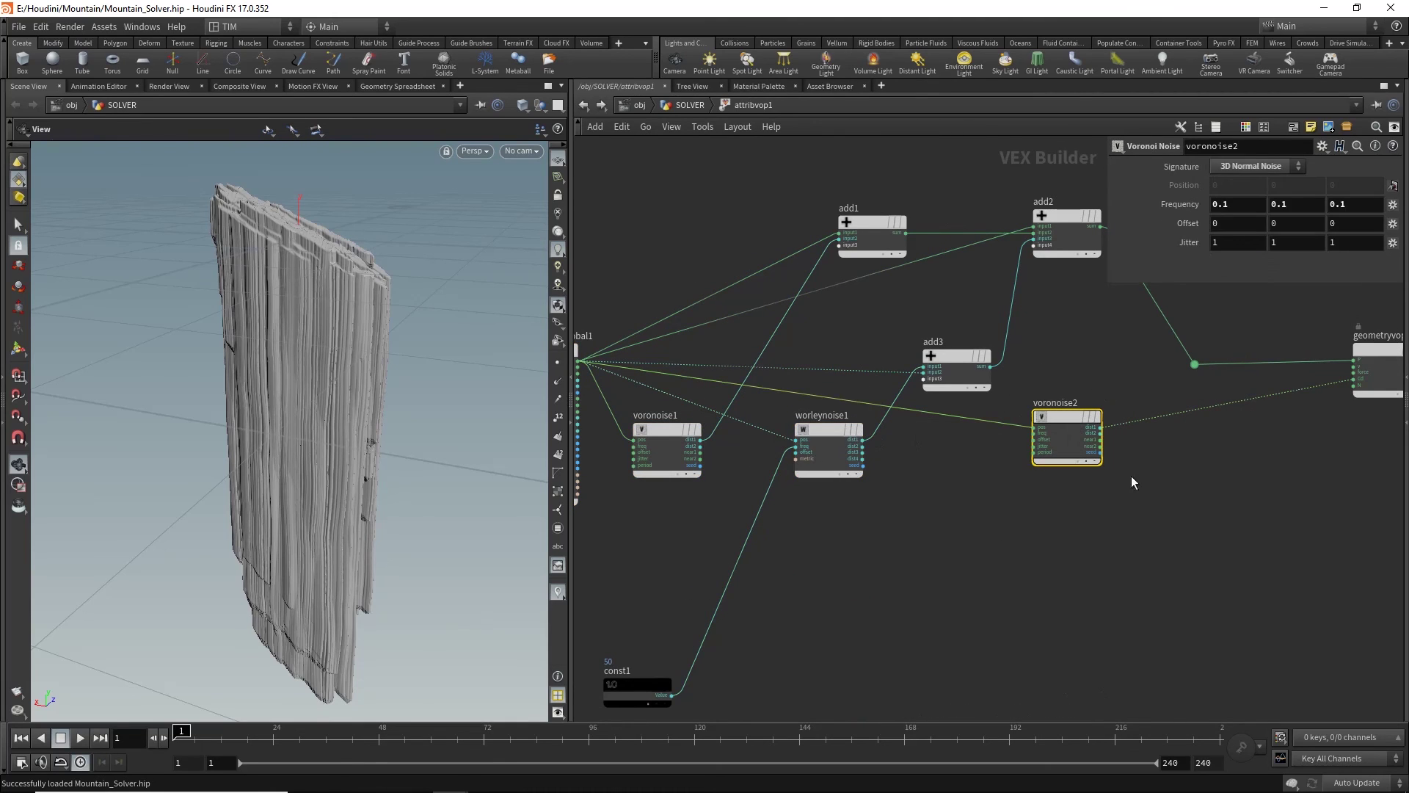
- Go into attribvop2 from the SOLVER network and inspect unifiednoise1's settings
click(583, 106)
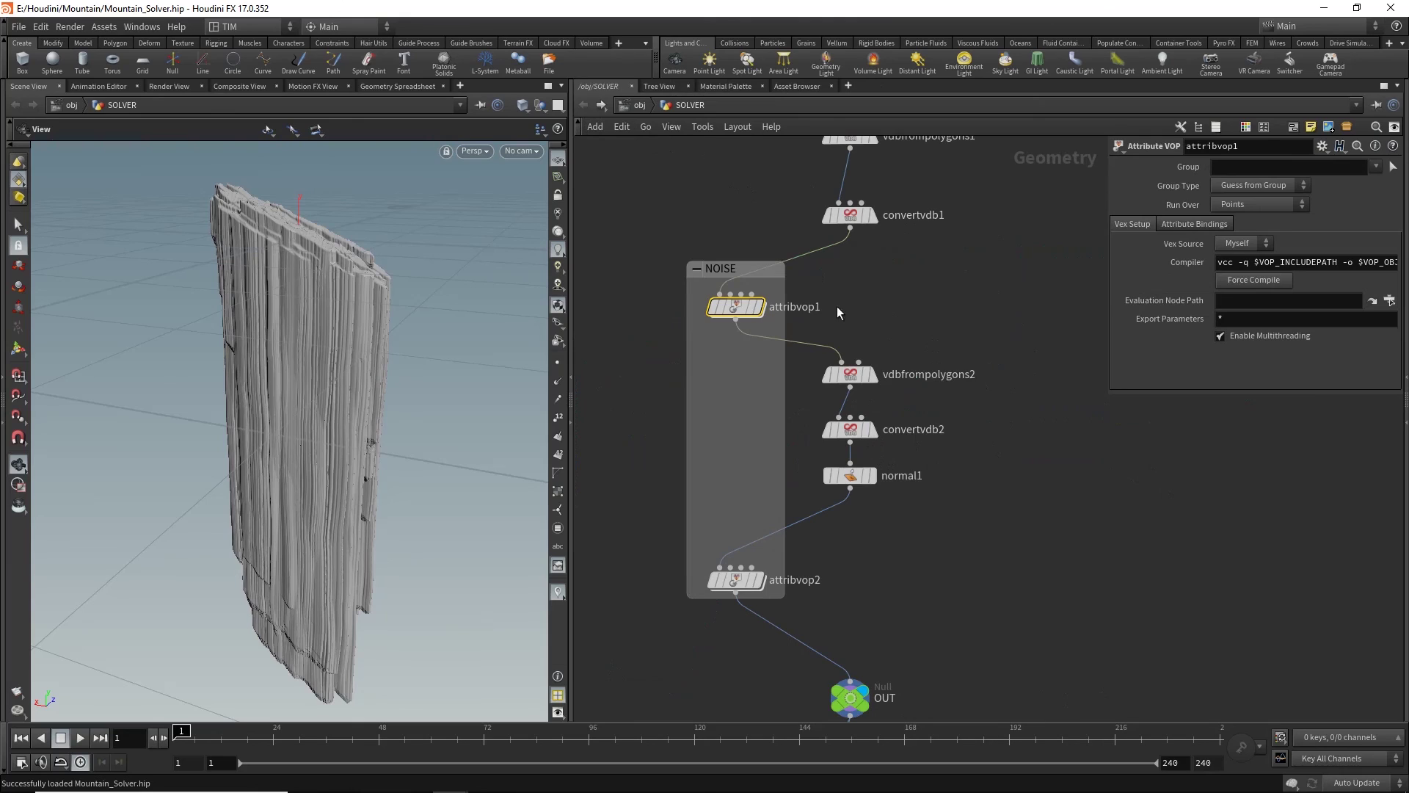
drag(650, 540, 820, 634)
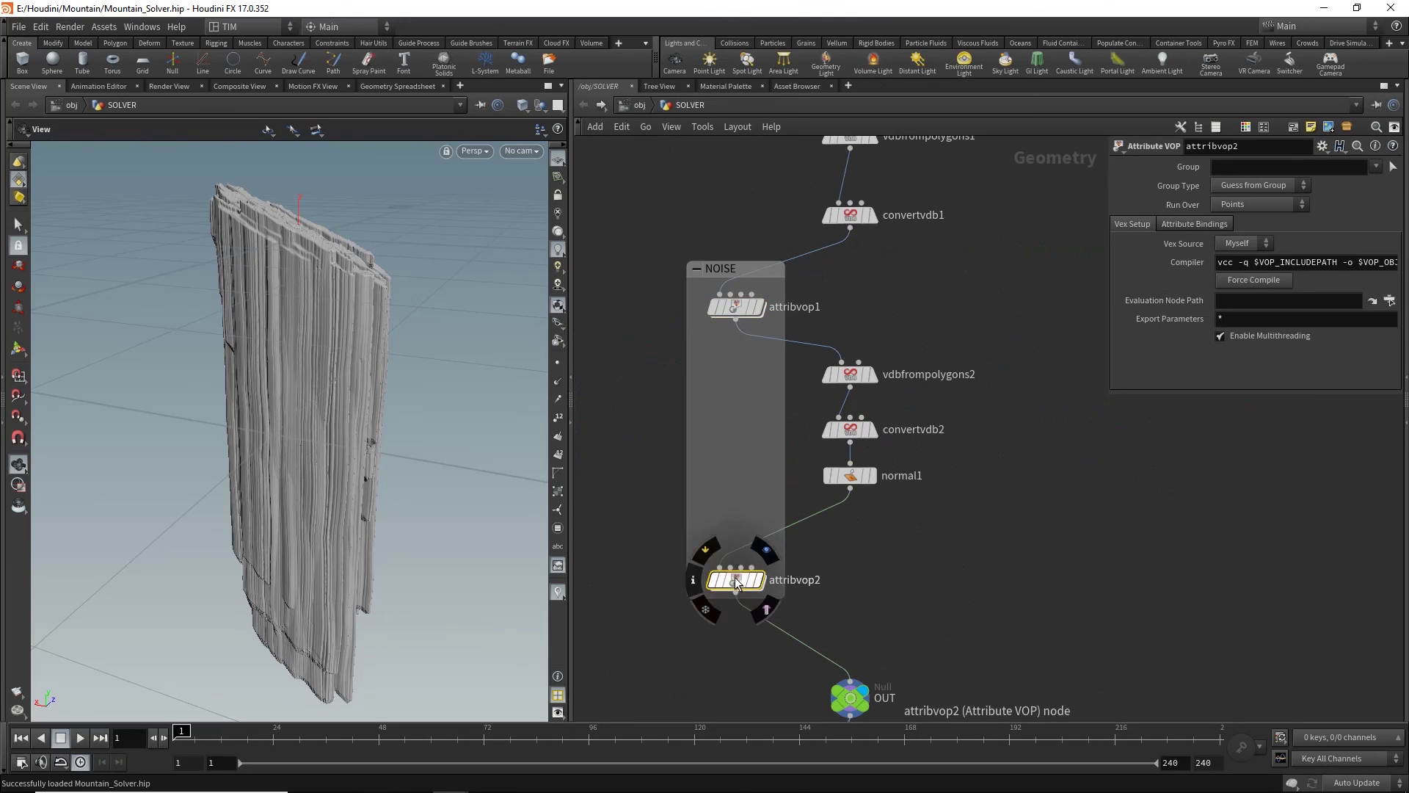
double_click(736, 581)
click(908, 438)
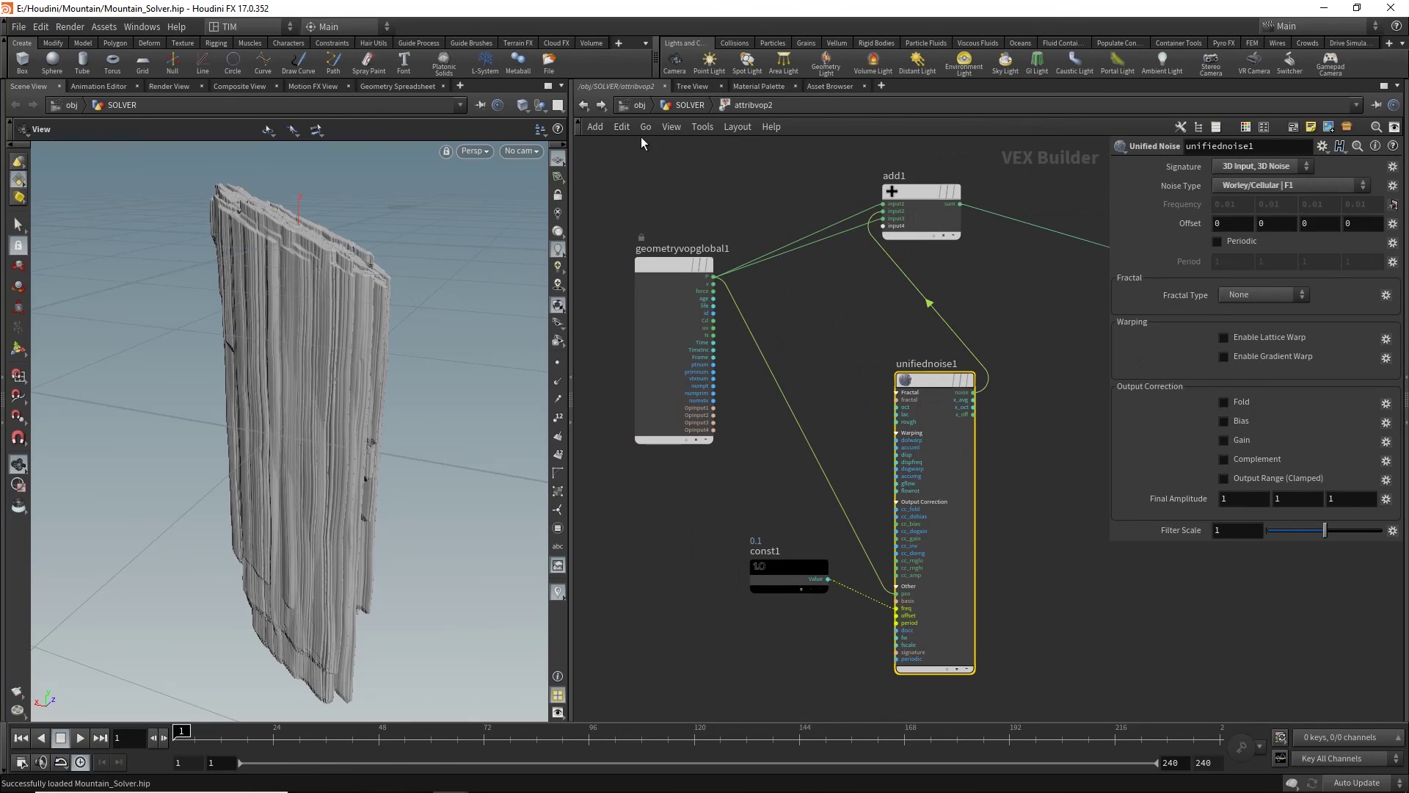
- Return to untitled.hip's ROCK_SOLVER network and orbit in closer to the rock columns
click(585, 106)
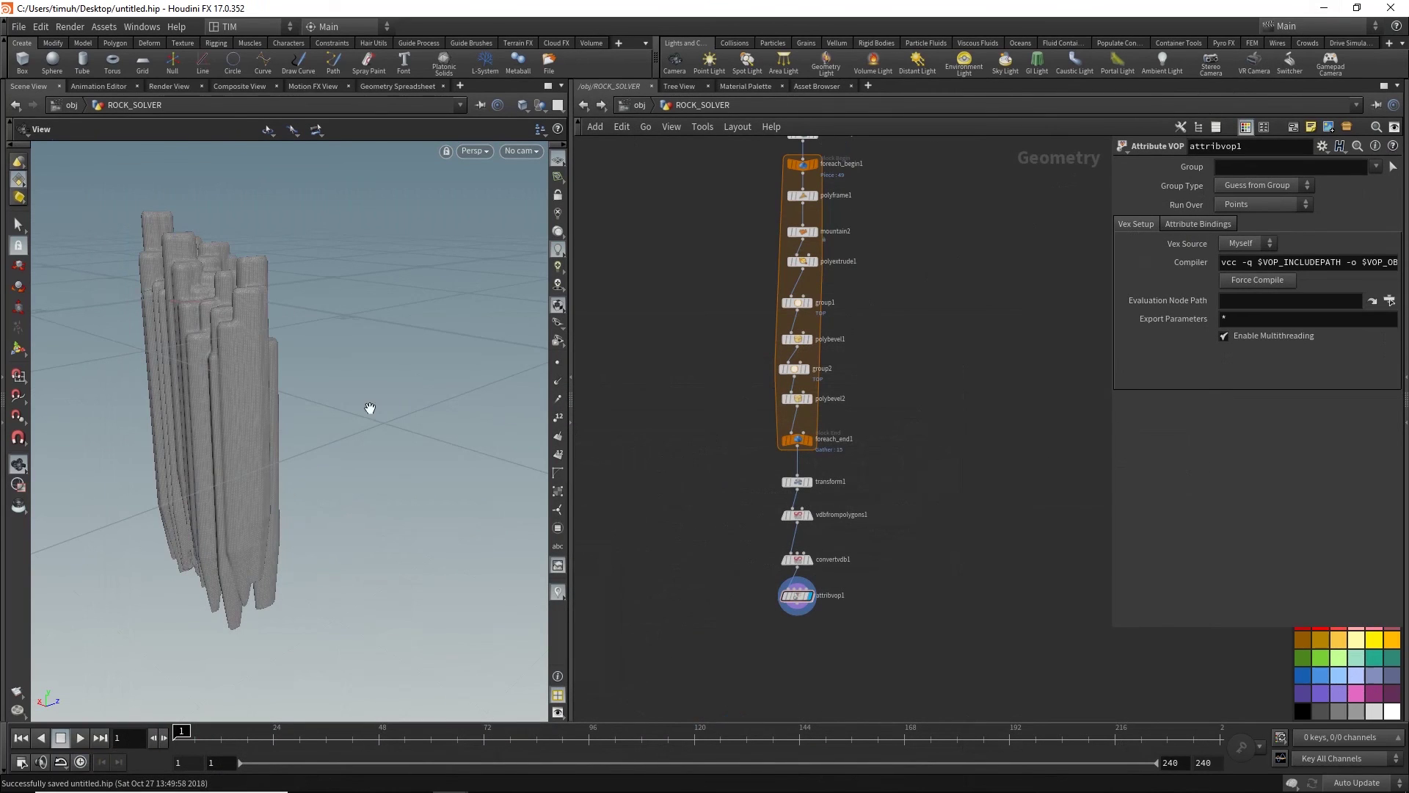
mouse_move(370, 409)
mouse_down()
mouse_move(254, 340)
mouse_move(201, 377)
mouse_move(95, 352)
mouse_move(244, 378)
mouse_move(284, 403)
mouse_move(283, 466)
mouse_move(228, 387)
mouse_move(317, 344)
mouse_move(431, 337)
mouse_move(412, 384)
mouse_move(277, 385)
mouse_move(284, 496)
mouse_move(257, 460)
mouse_move(276, 378)
mouse_move(232, 421)
mouse_move(310, 424)
mouse_up()
scroll(710, 498, down, 5)
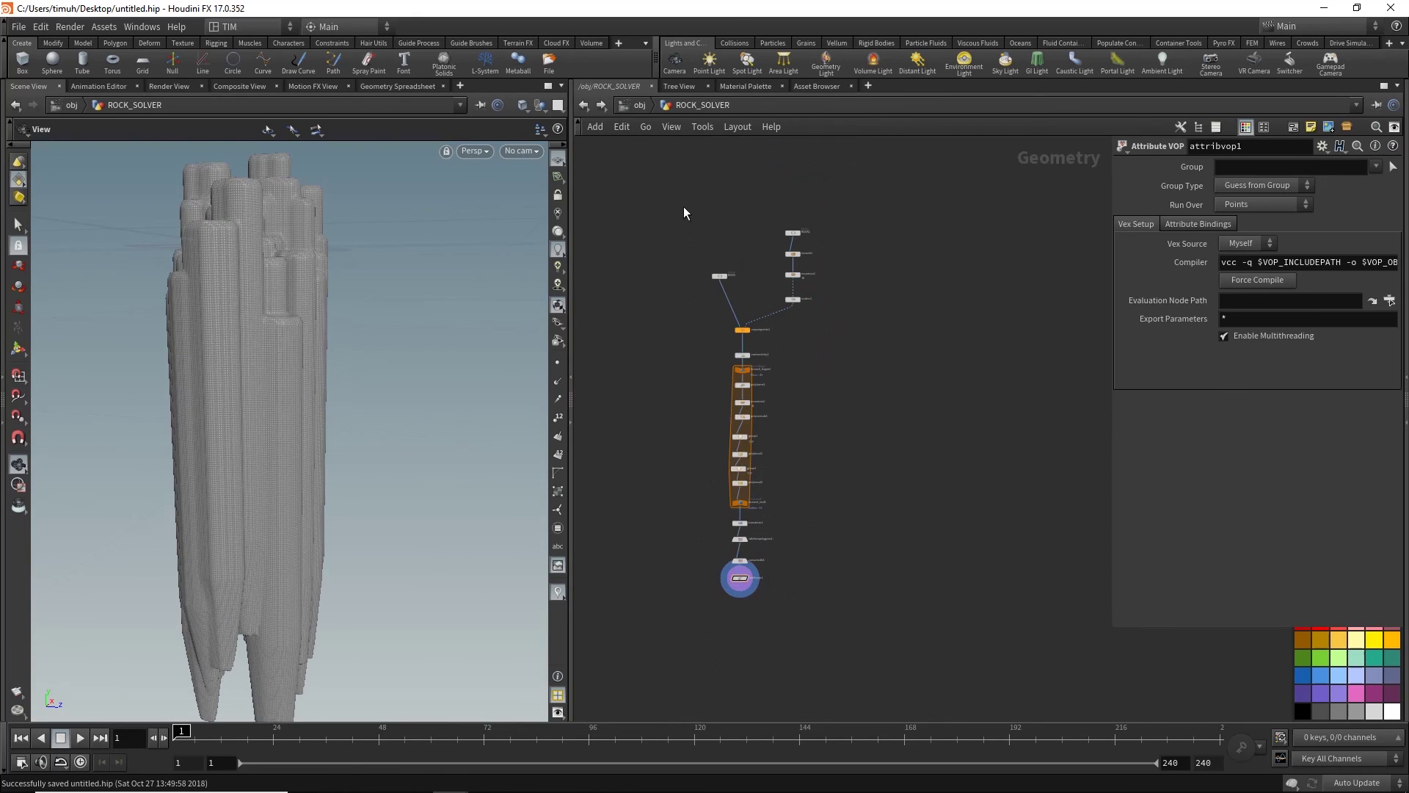